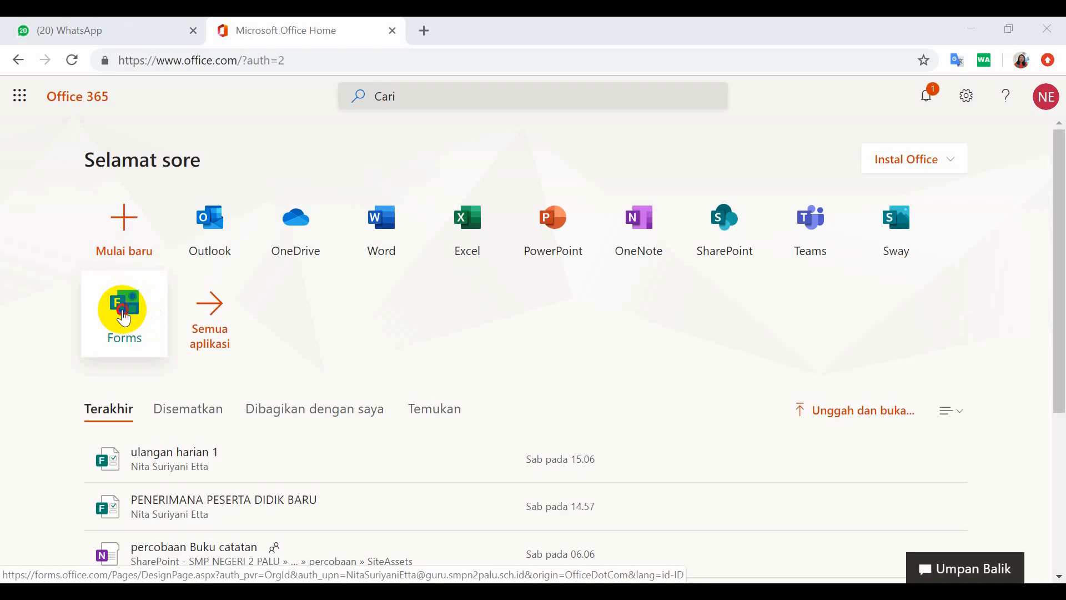
Open Forms and create a new form titled "FORMULIR PENDAFTARAN SISWA BARU".
left_click(123, 315)
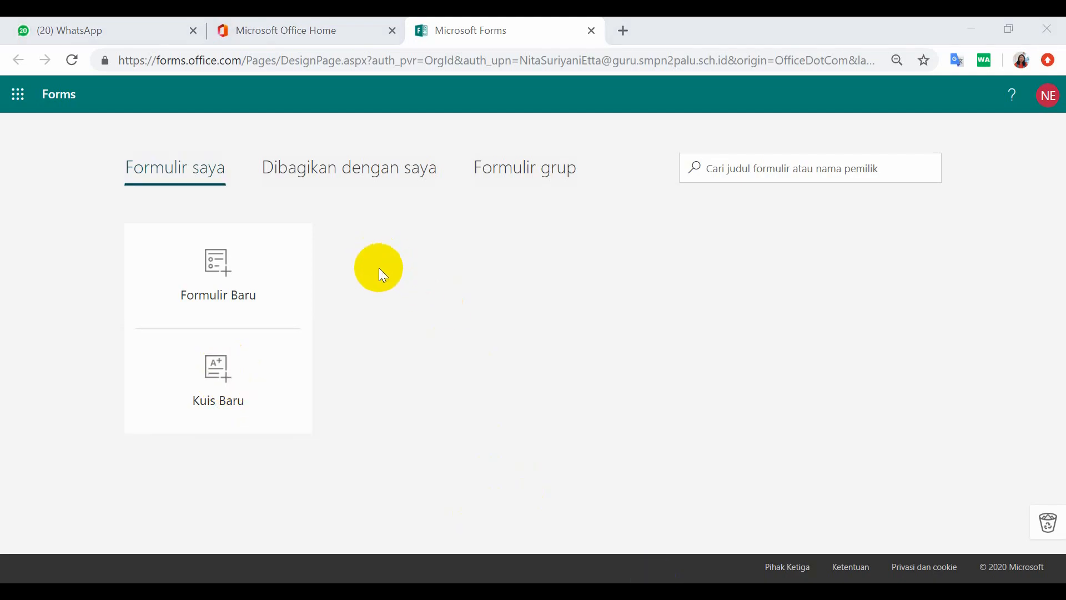
left_click(218, 283)
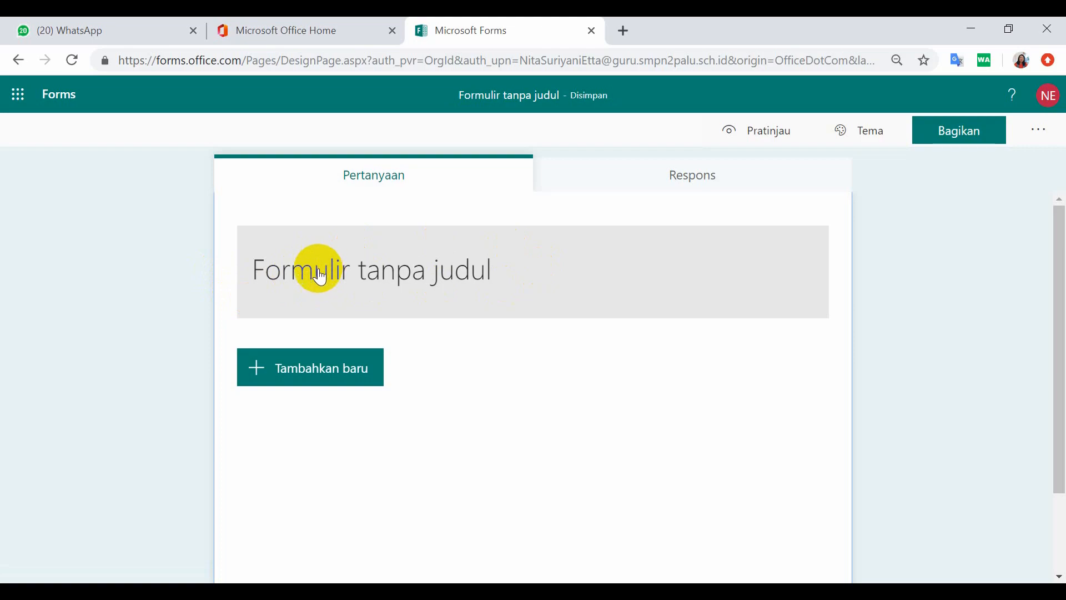
left_click(320, 276)
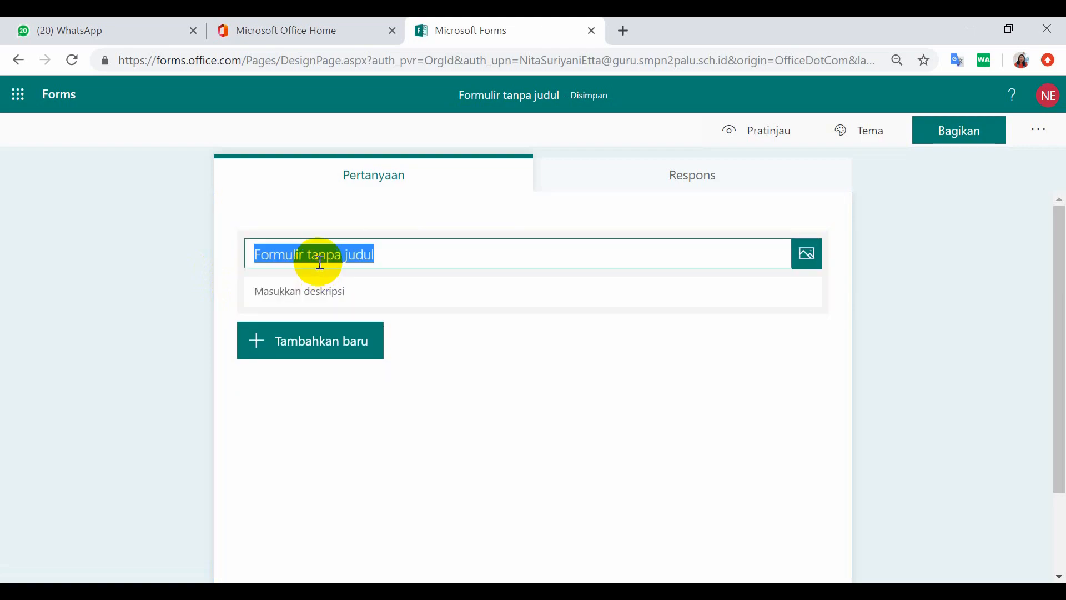
type("FORMULIR PENDAFTARAN SISWA BARU")
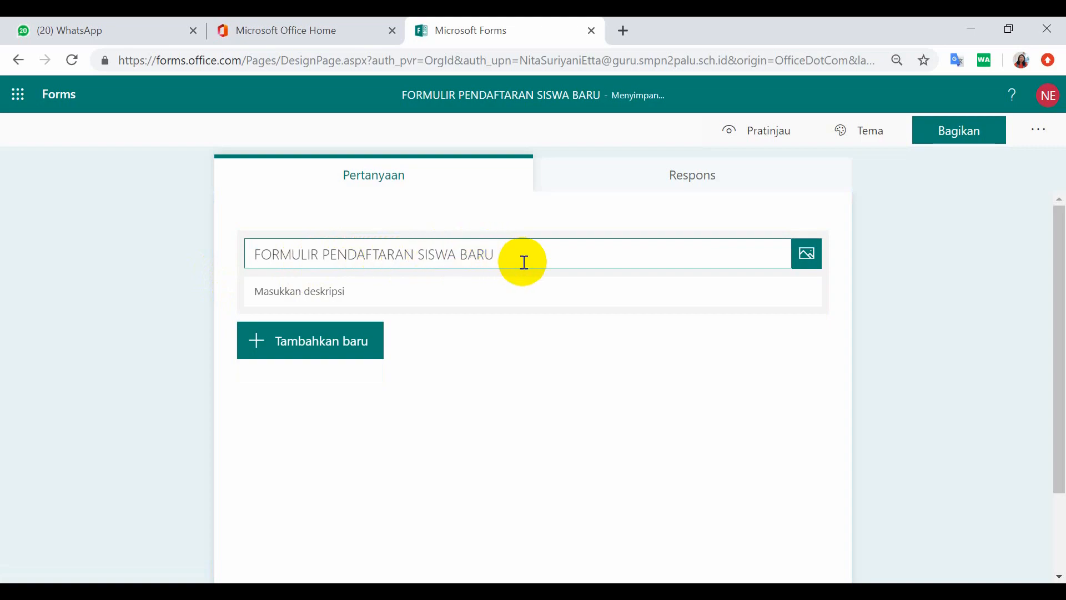
Search Bing images for "TUTWURI HANDAYANI" and add the light-blue 1010x1024 logo to the form title.
left_click(810, 257)
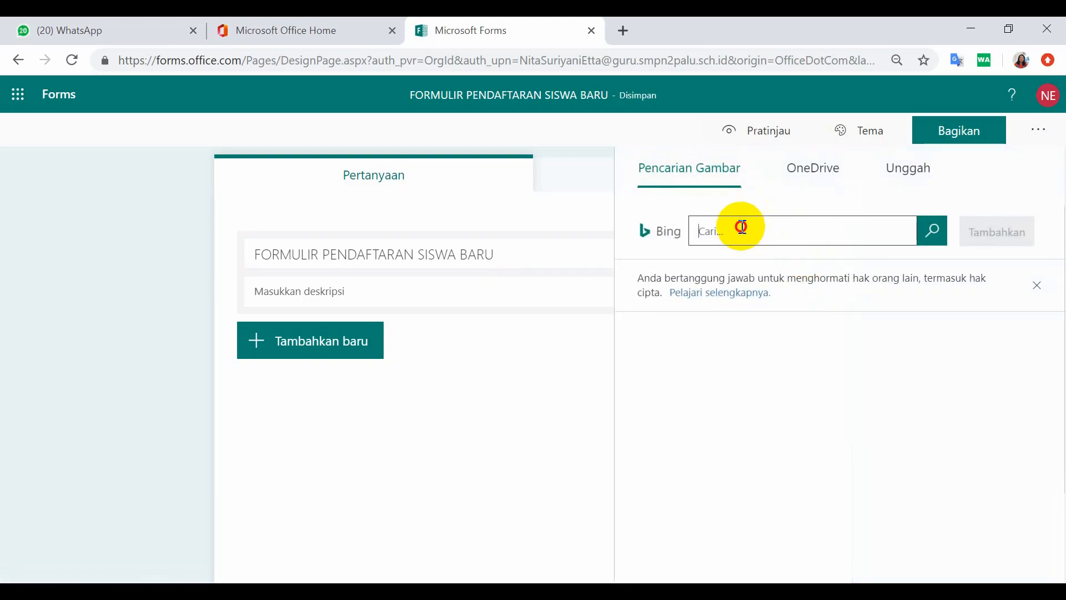
type("T")
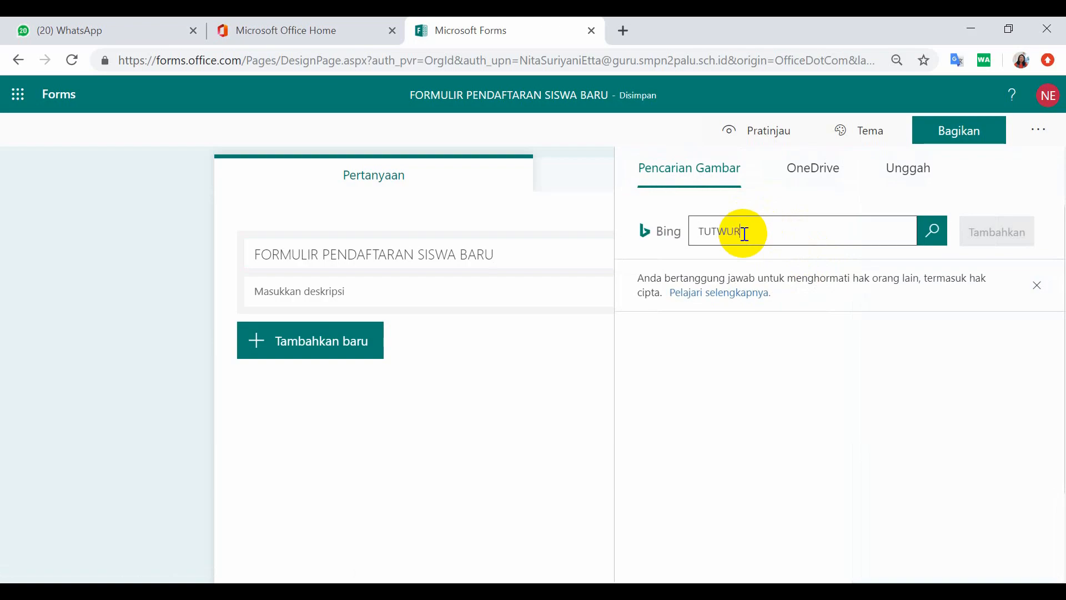
type("UTWURIHANDAYANI")
left_click(745, 234)
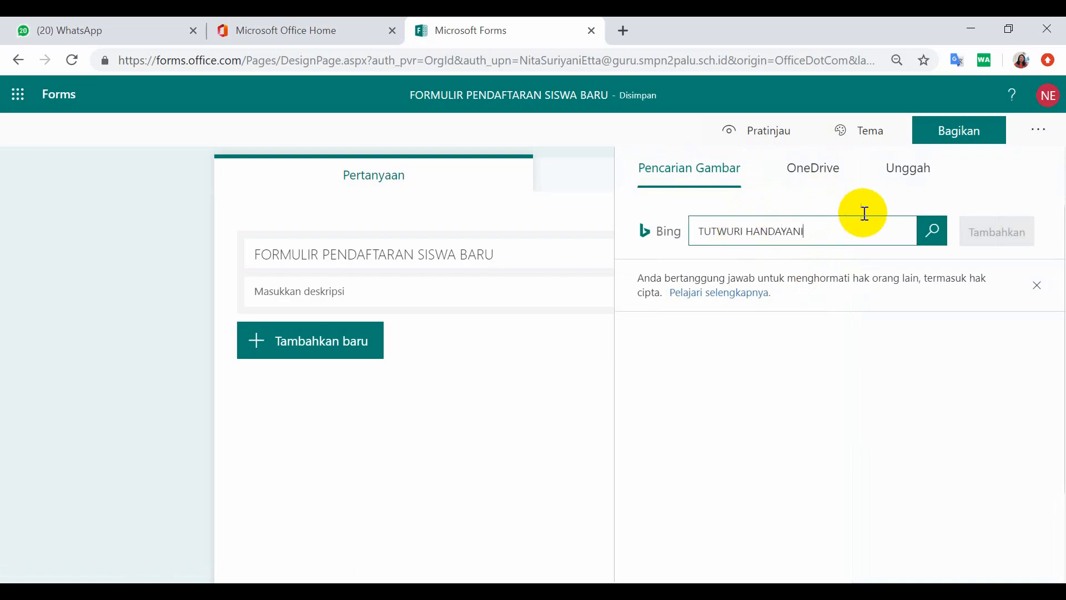
left_click(933, 238)
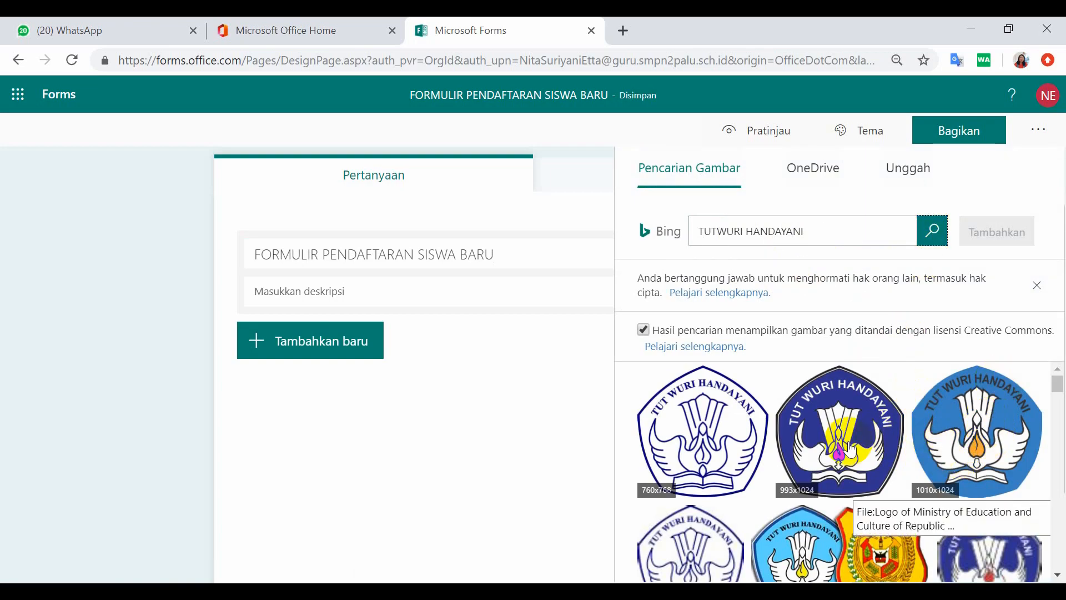
left_click(992, 434)
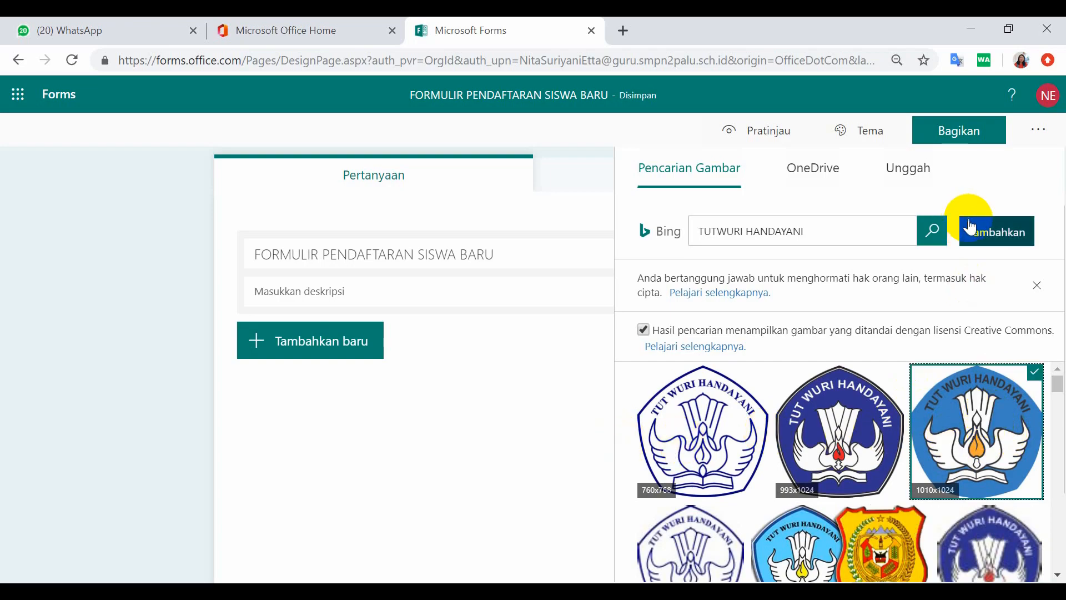
left_click(991, 231)
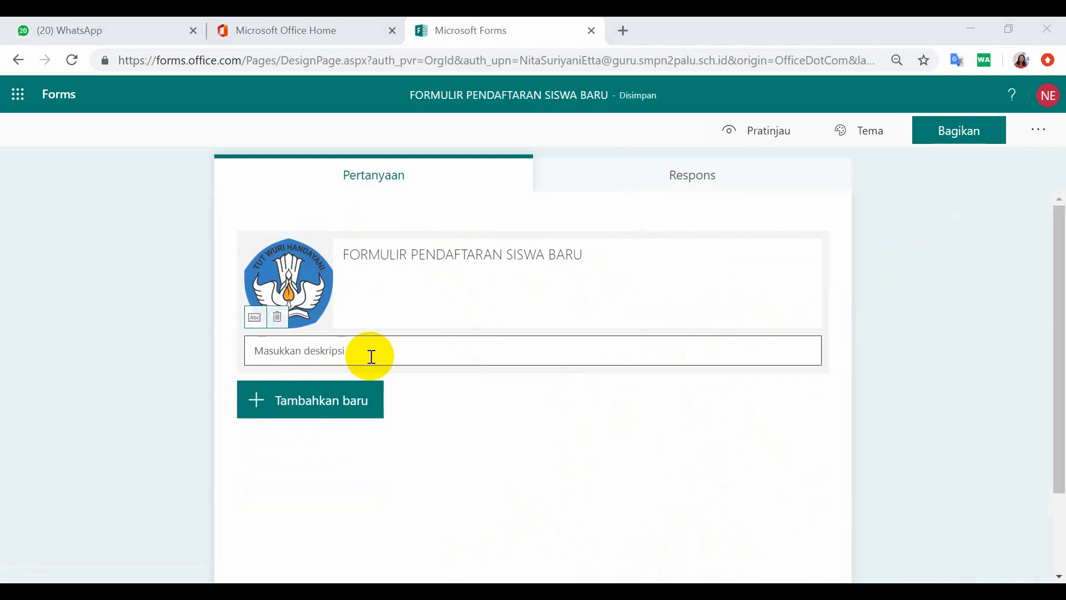
Enter the form description "SILAHKAN MENGISI FORMULIR UNTUK PESERTA DIDIK BARU".
left_click(350, 350)
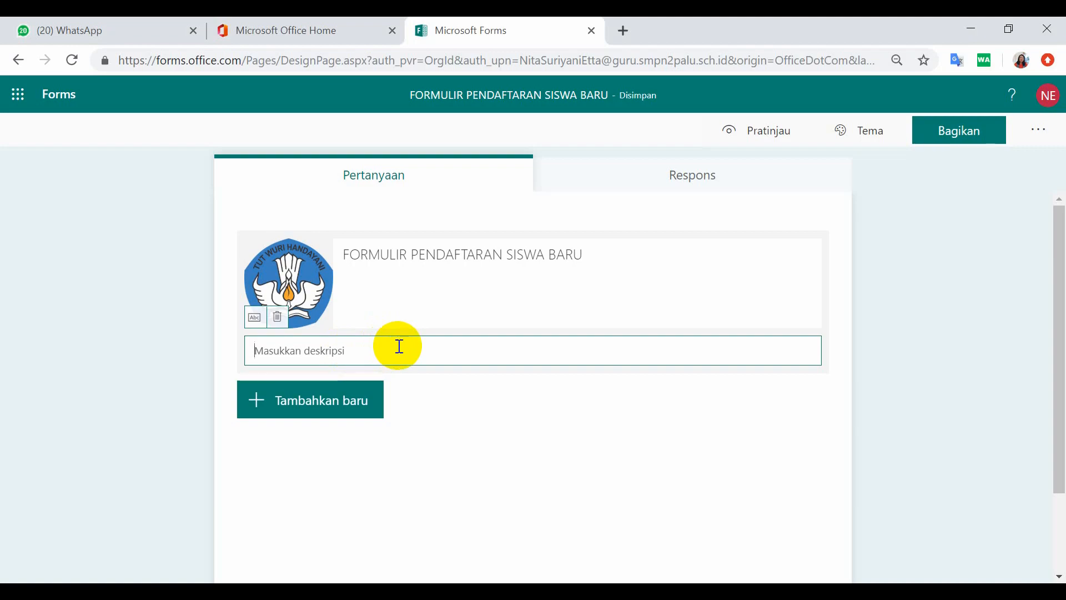
type("SILAHKAN MENGISI")
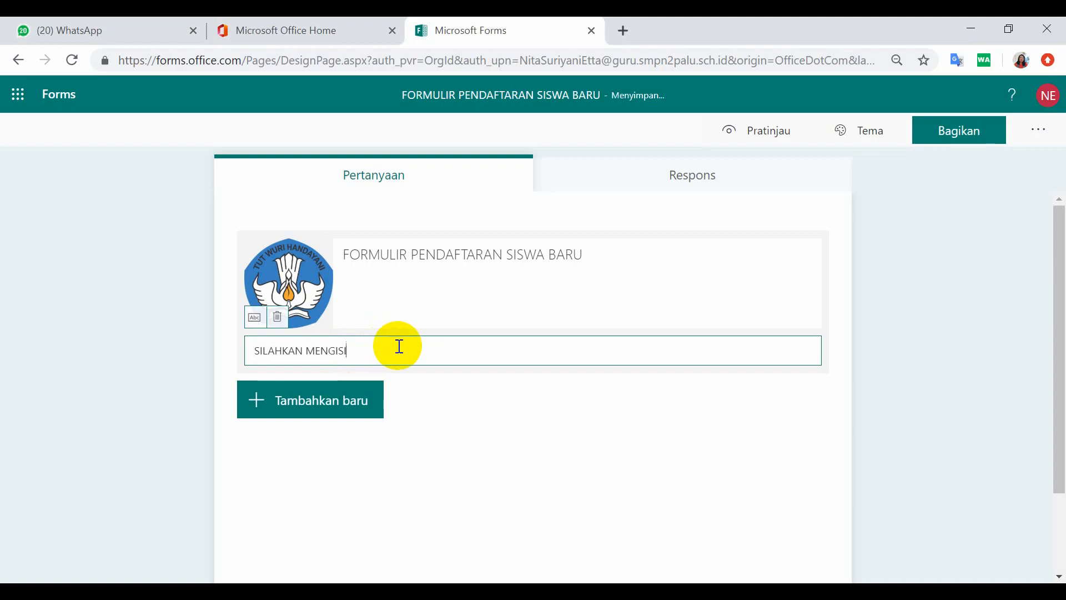
type(" FORMULIR UNTUK PESERTA DIDIK BARU")
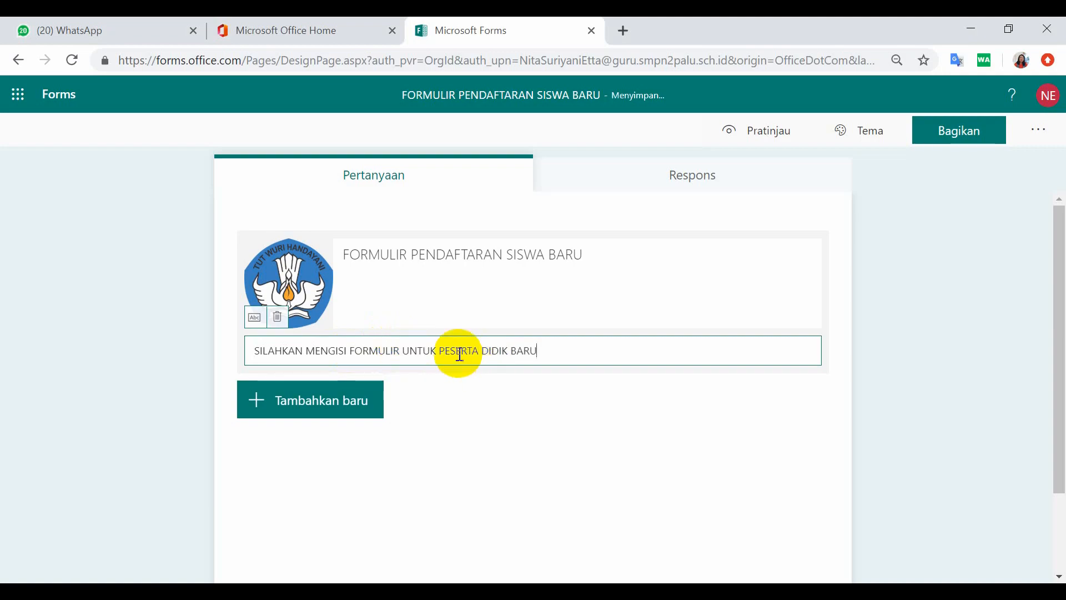
Add a text question named "NAMA" as the form's first question.
left_click(328, 410)
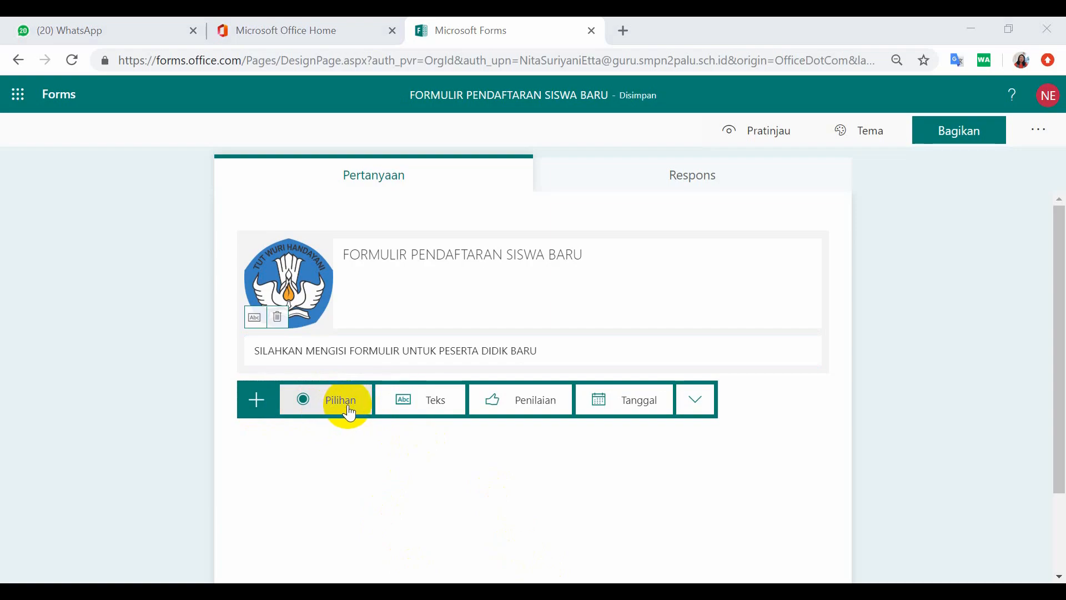
left_click(436, 405)
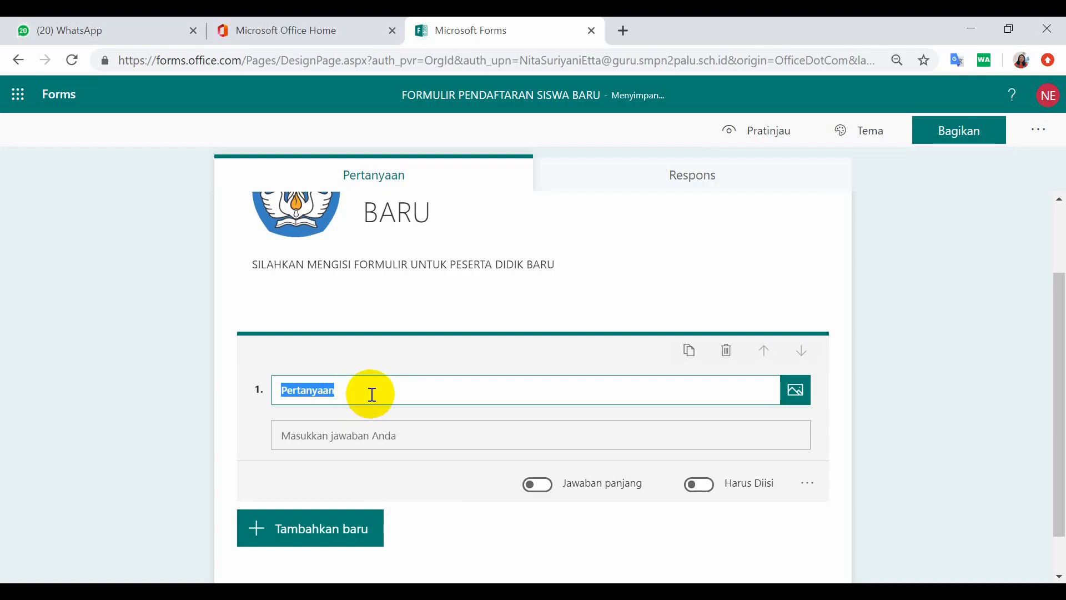
type("NAMA")
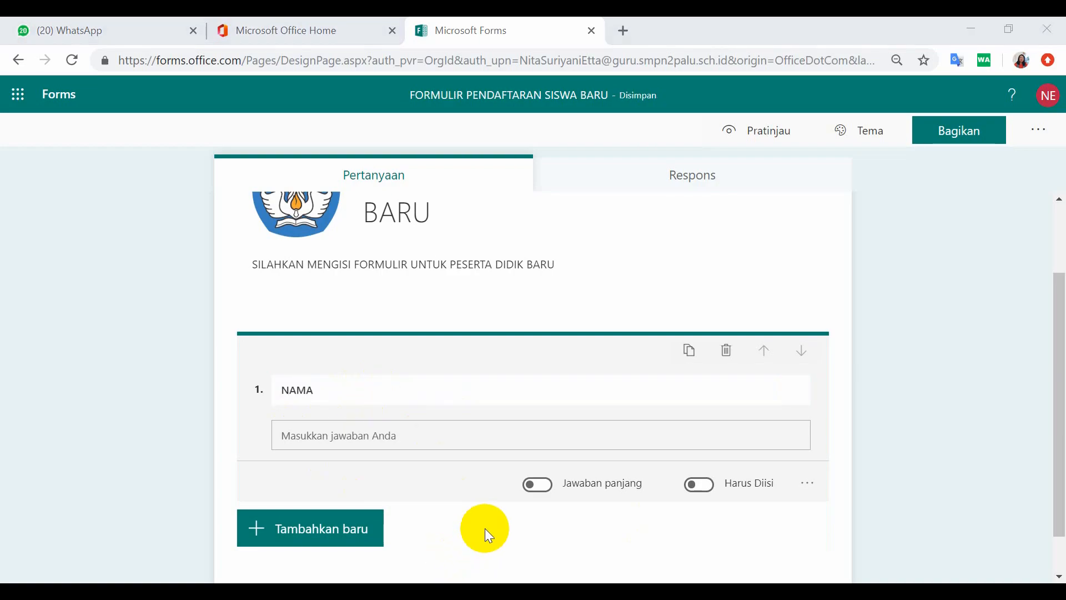
Add a second text question named "ASAL SEKOLAH" below the NAMA question.
left_click(338, 542)
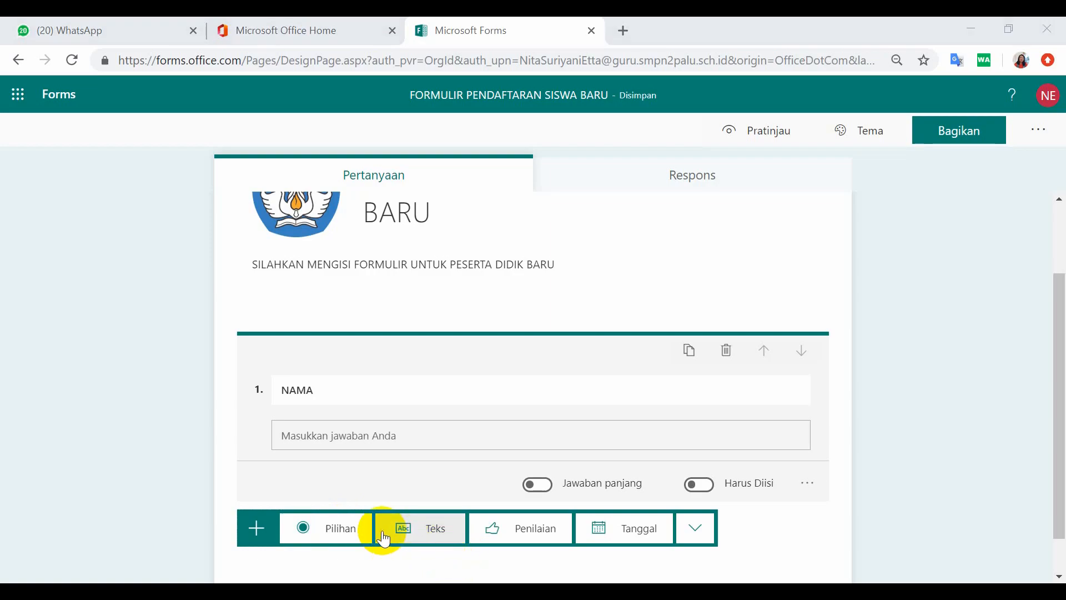
left_click(432, 533)
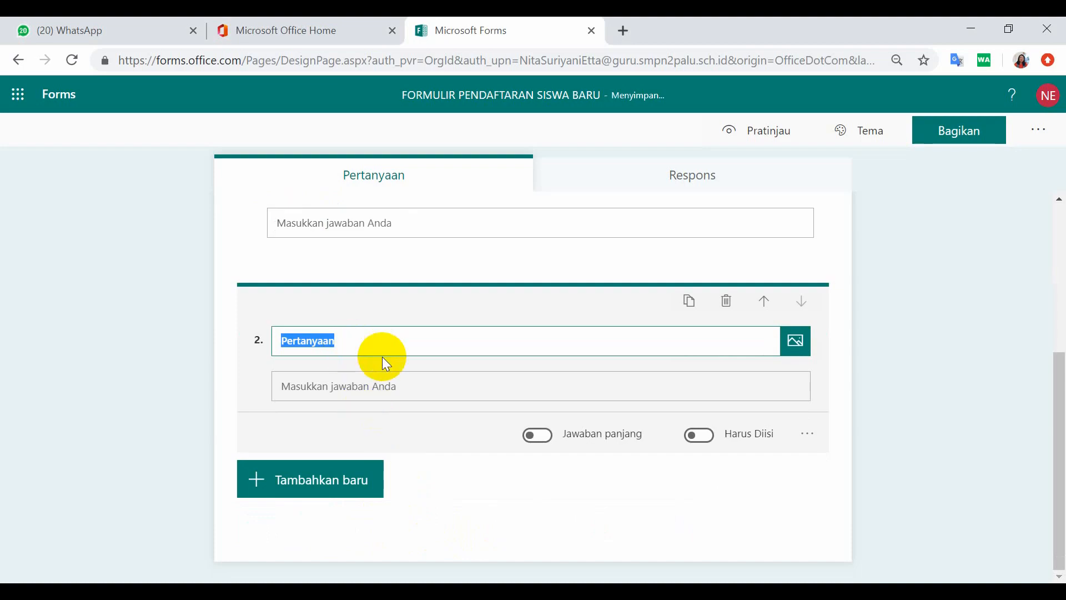
type("ASAL")
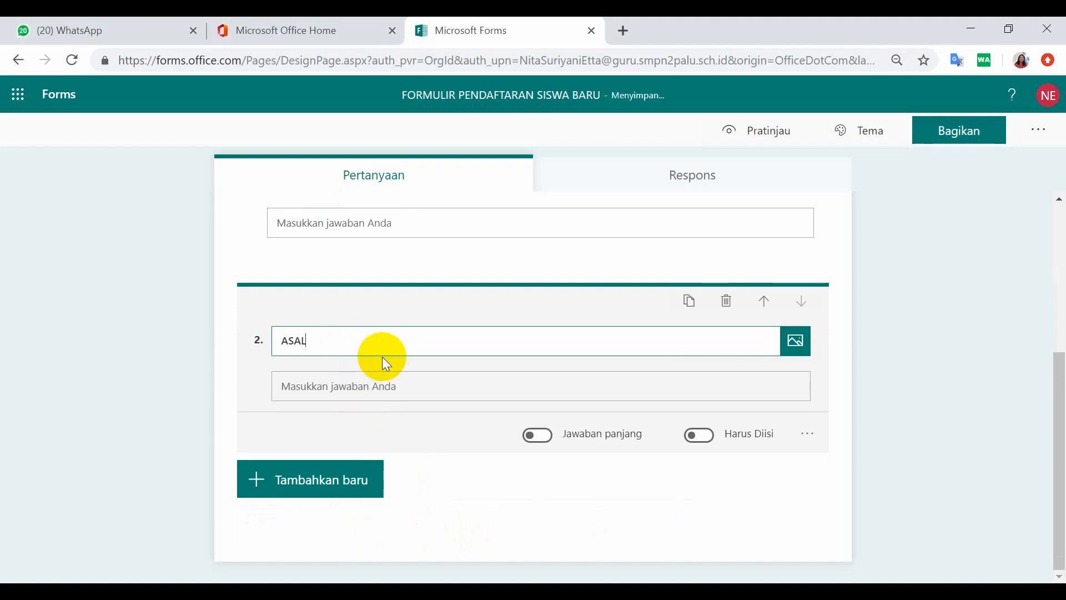
type(" SEKOLAH")
Make both the NAMA and ASAL SEKOLAH questions required (Harus Diisi).
scroll(695, 340, "up", 2)
left_click(694, 339)
left_click(609, 298)
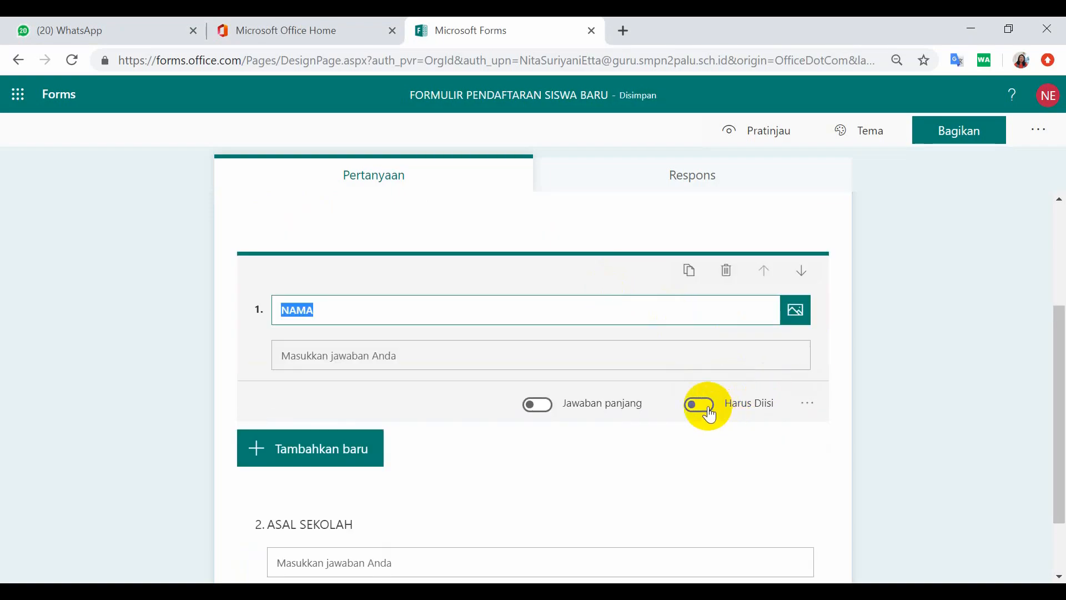
left_click(699, 406)
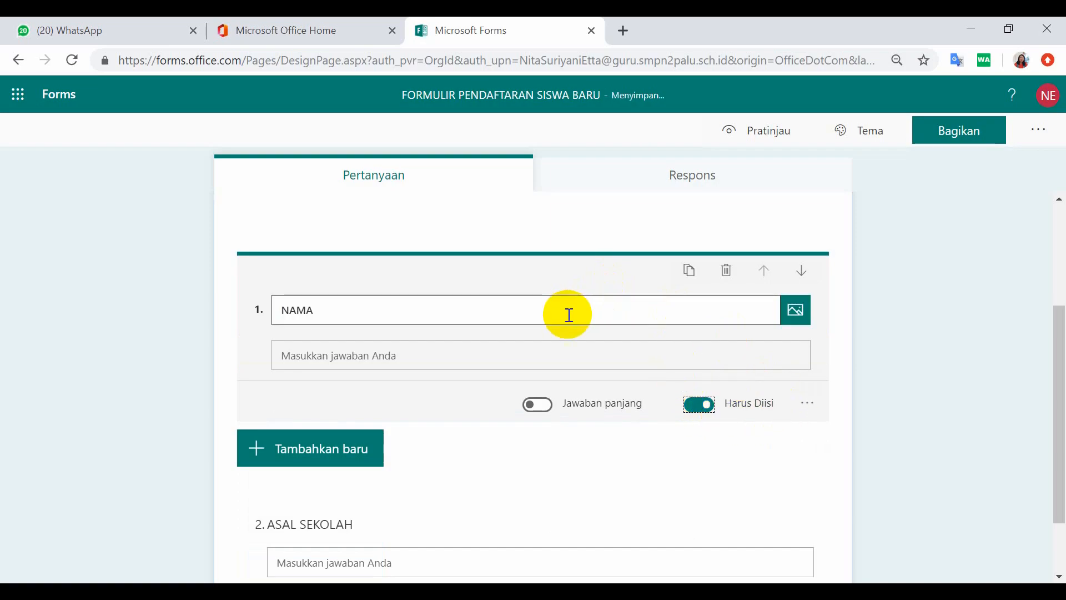
scroll(605, 527, "down", 1)
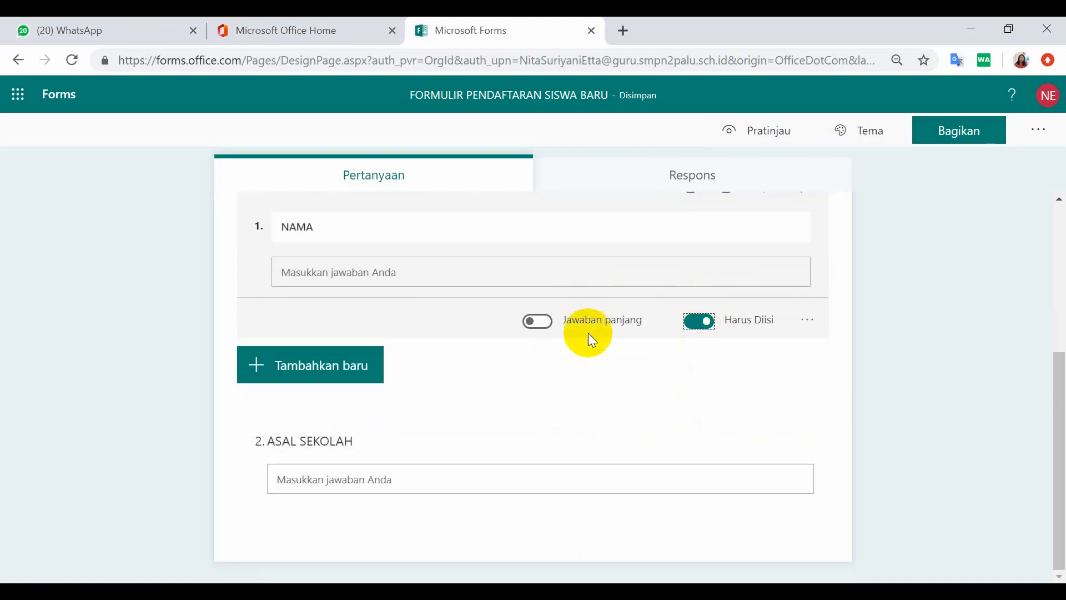
left_click(578, 469)
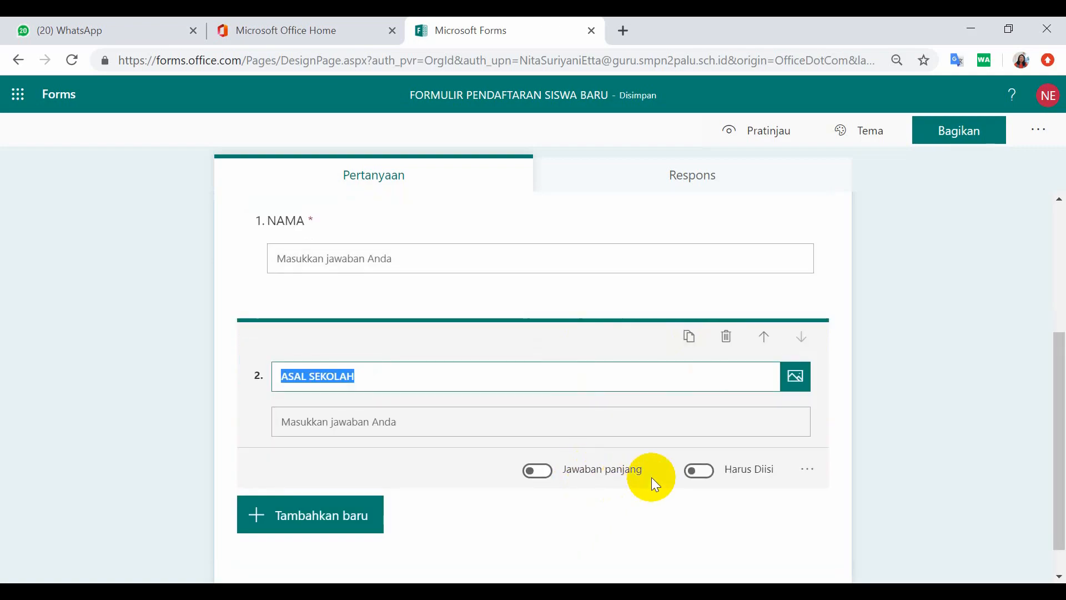
left_click(695, 471)
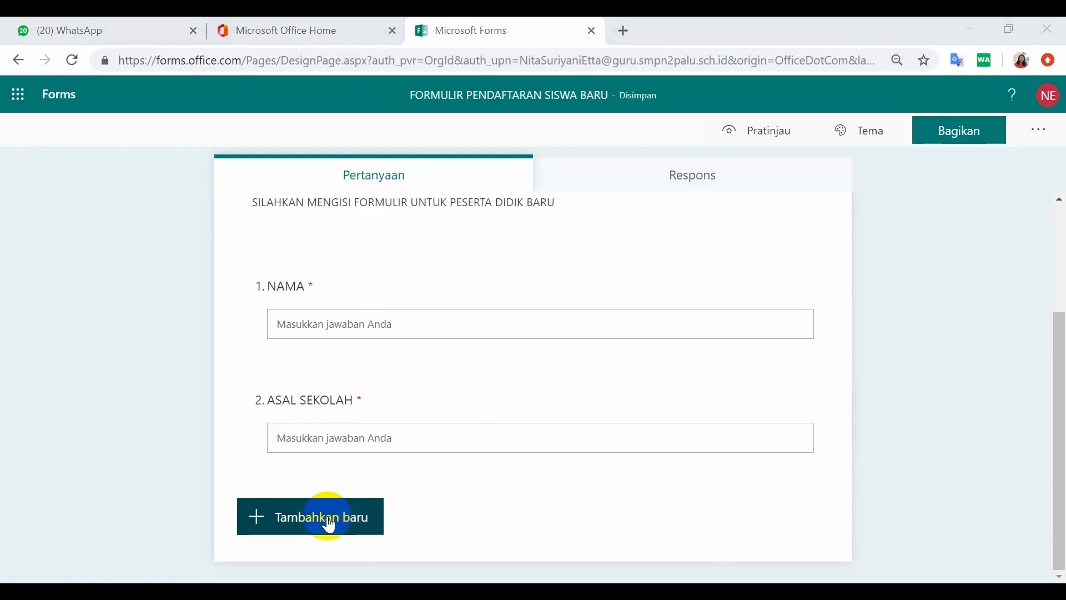
Add a choice (Pilihan) question named "AGAMA" below the ASAL SEKOLAH question.
left_click(329, 524)
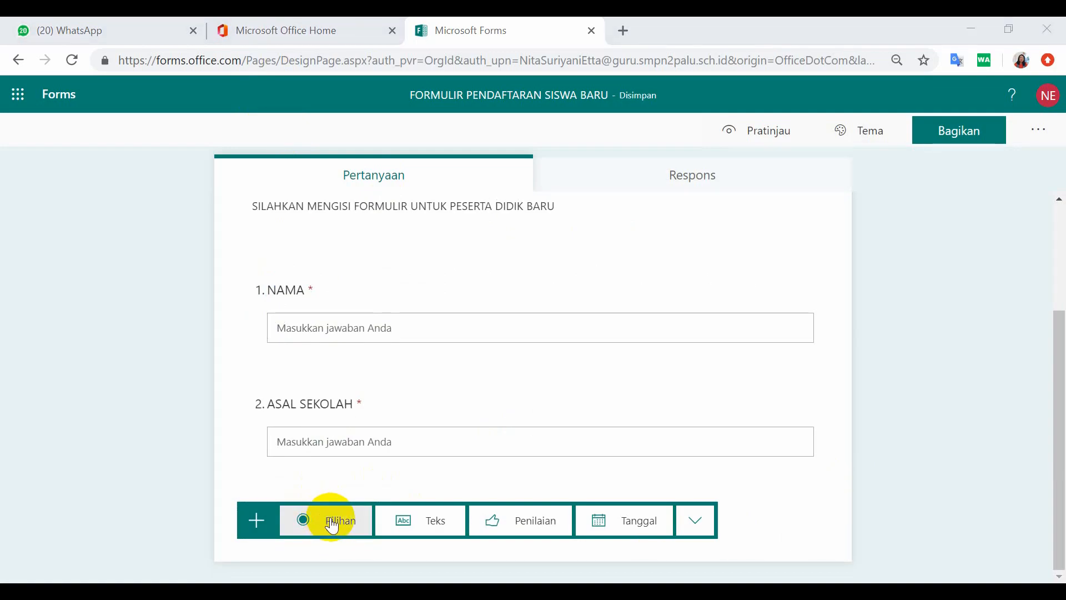
left_click(332, 523)
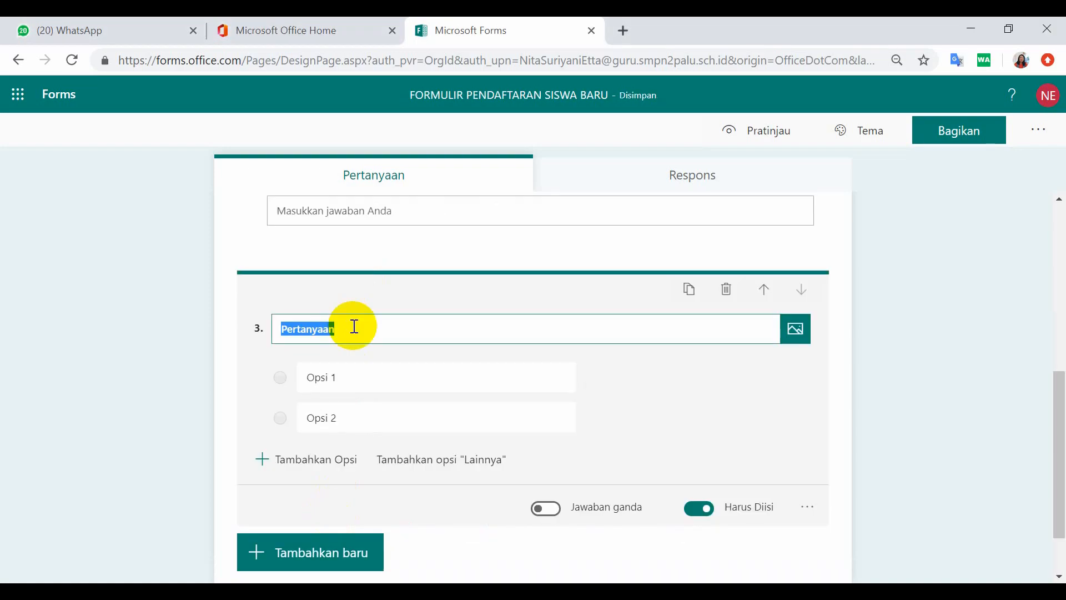
type("AGAMA")
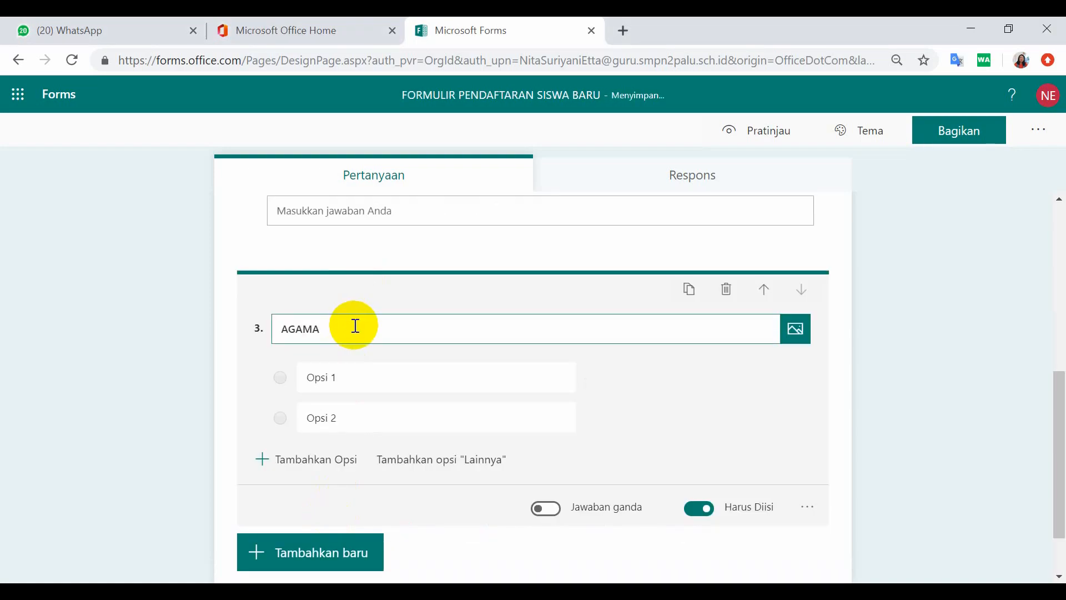
Fill in the AGAMA question's four answer options as ISLAM, KRISTEN, BUDHA and HINDU.
left_click(346, 378)
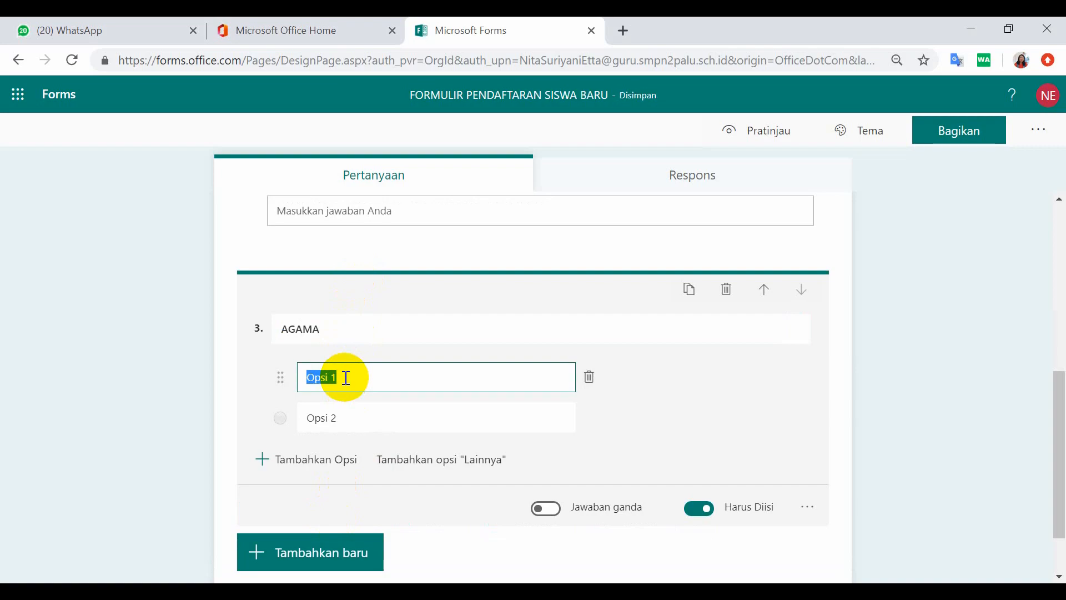
key("BackSpace")
type("ISLAM")
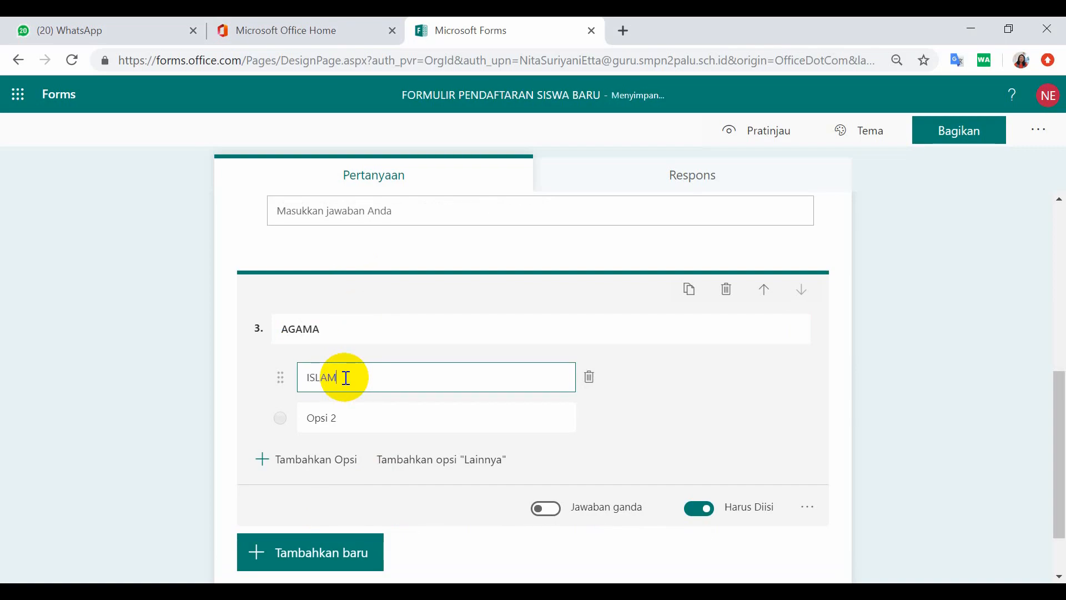
left_click(351, 417)
type("KRISTEN")
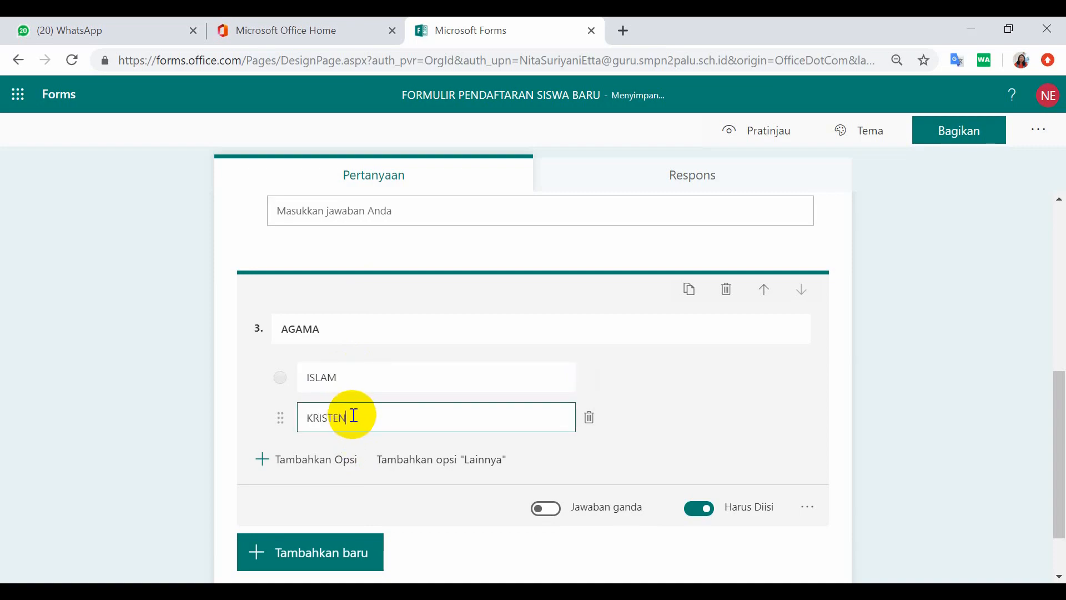
left_click(300, 459)
type("BUDHA")
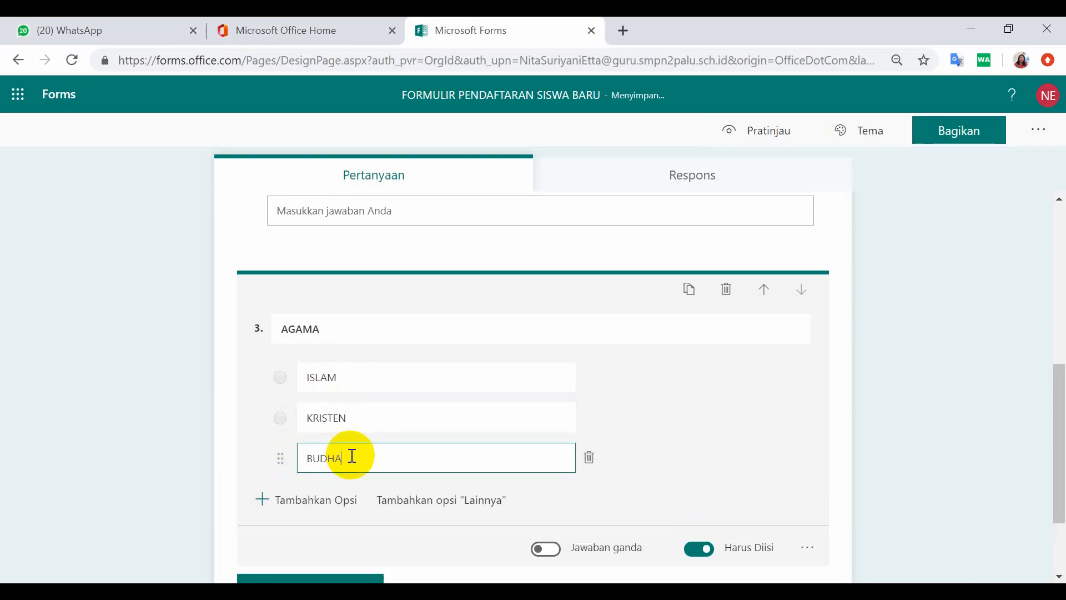
left_click(284, 498)
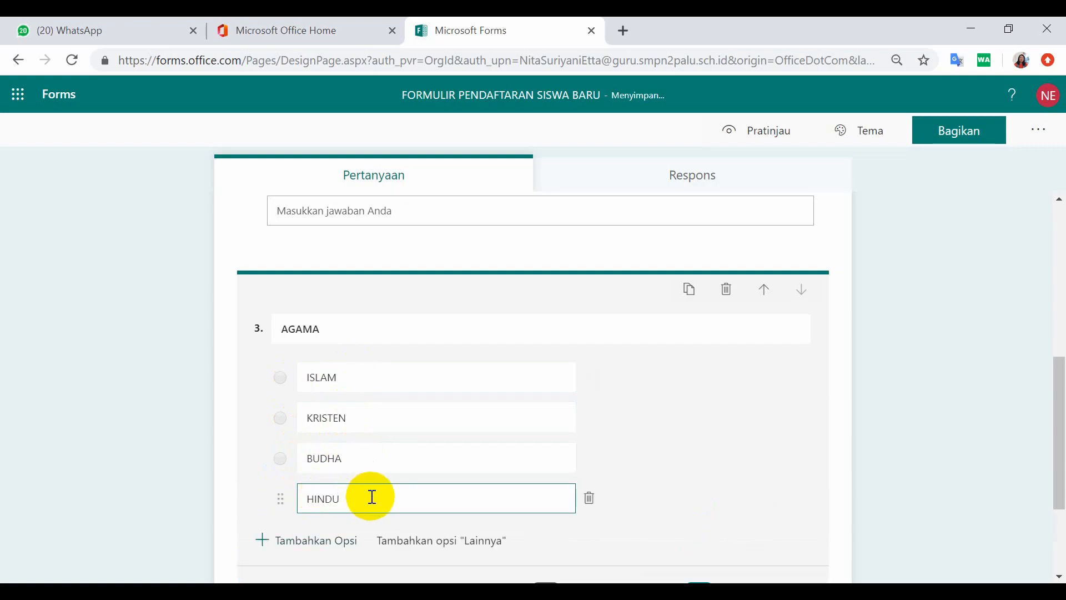
Add a date (Tanggal) question named "TANGGAL LAHIR" below the AGAMA question.
scroll(611, 463, "down", 3)
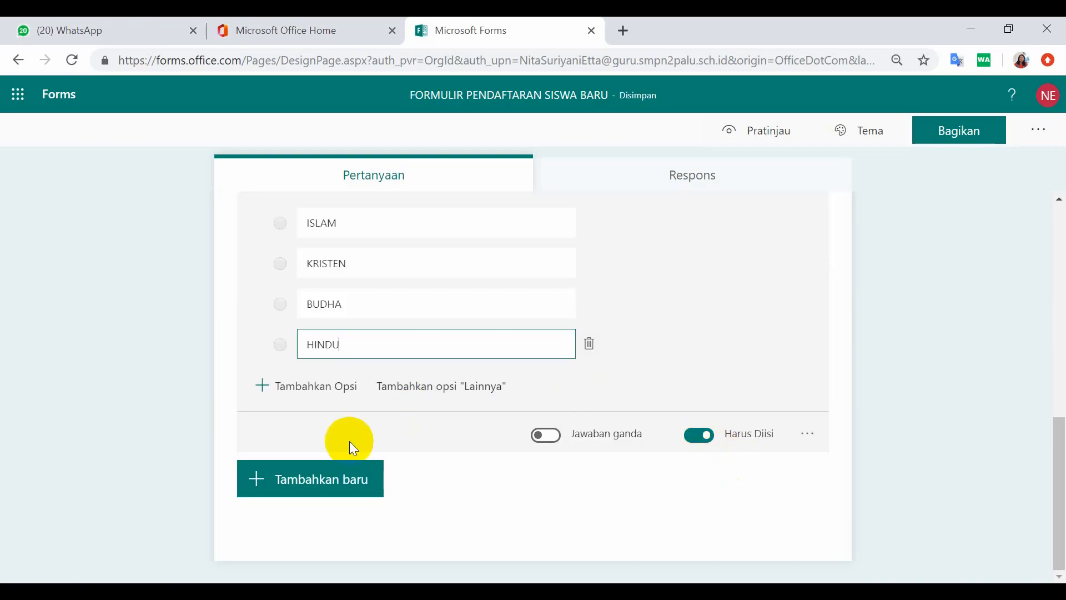
left_click(331, 476)
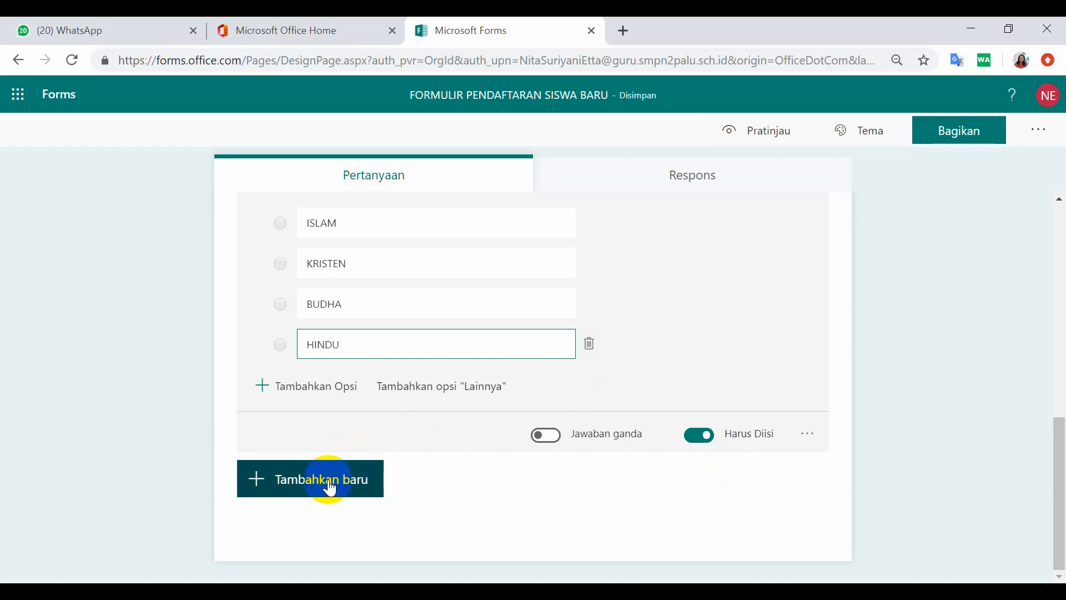
left_click(330, 487)
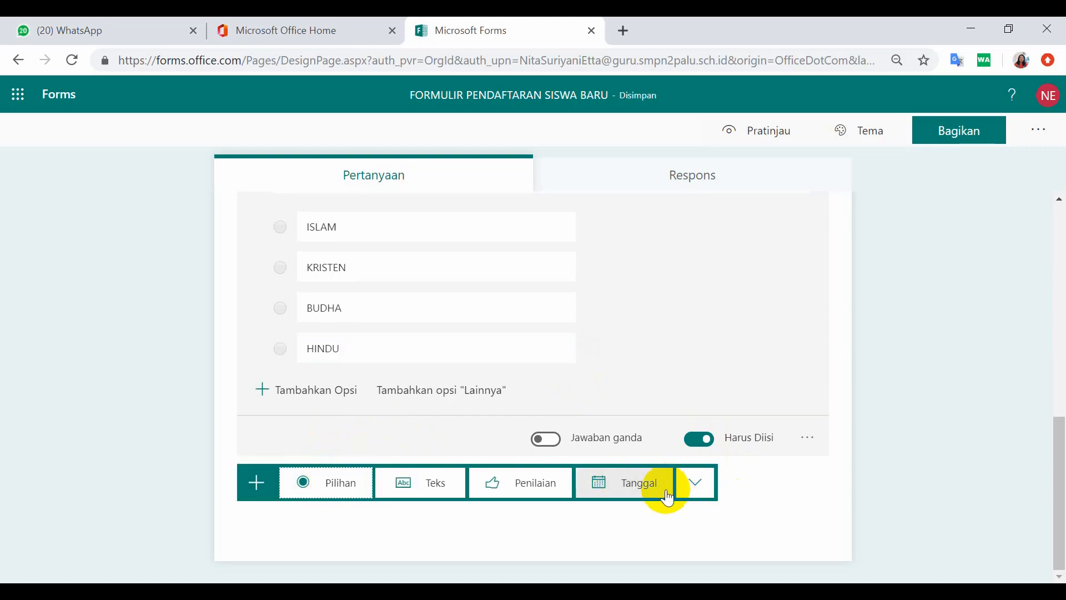
left_click(630, 486)
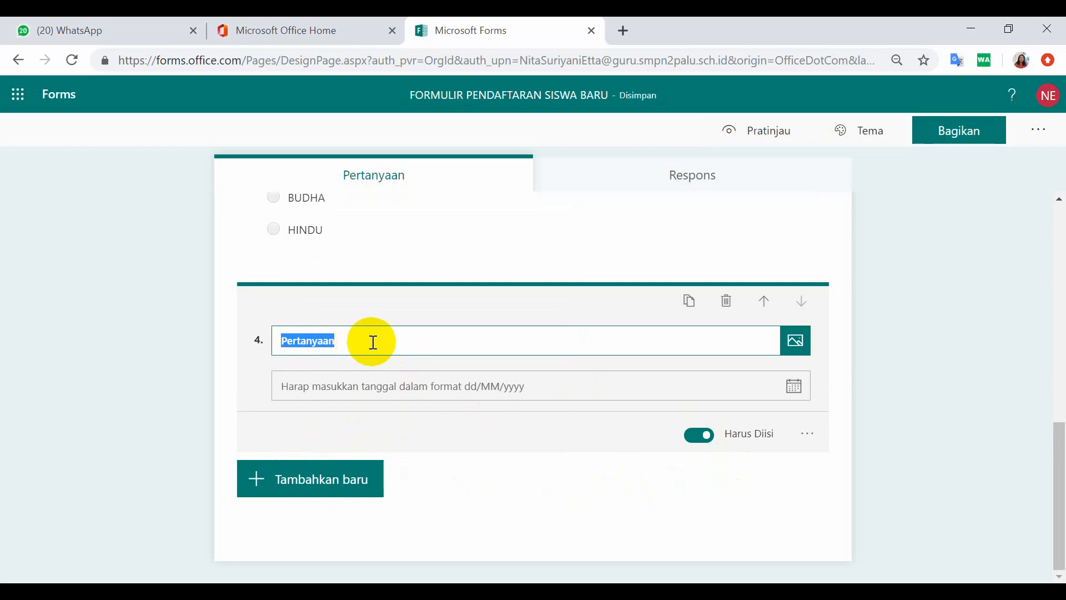
type("TANGGAL LAHIR")
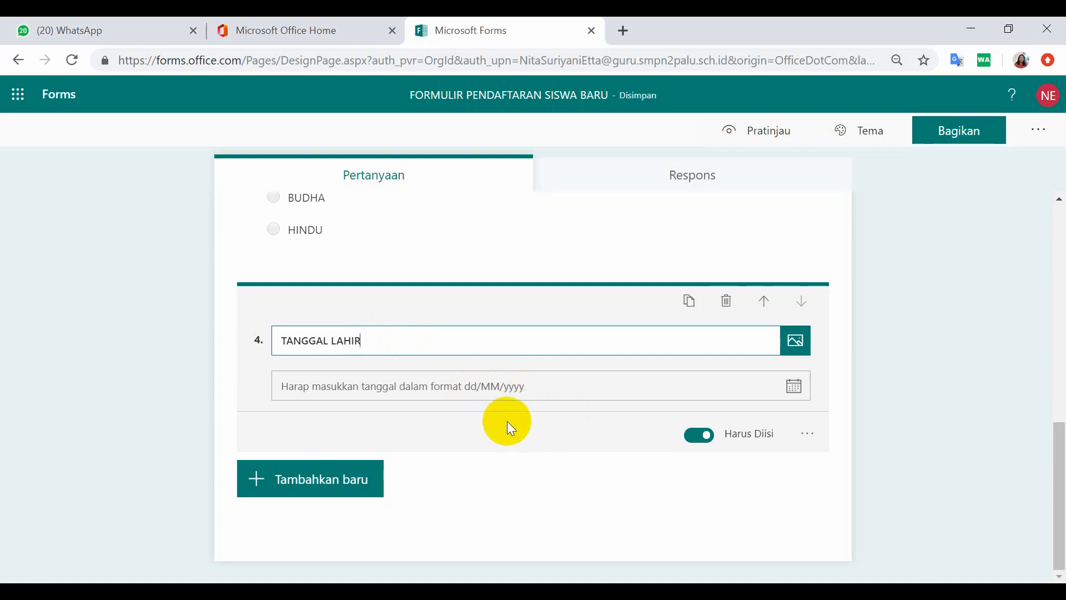
Preview the form in the computer layout and try out the TANGGAL LAHIR question's date picker.
left_click(766, 137)
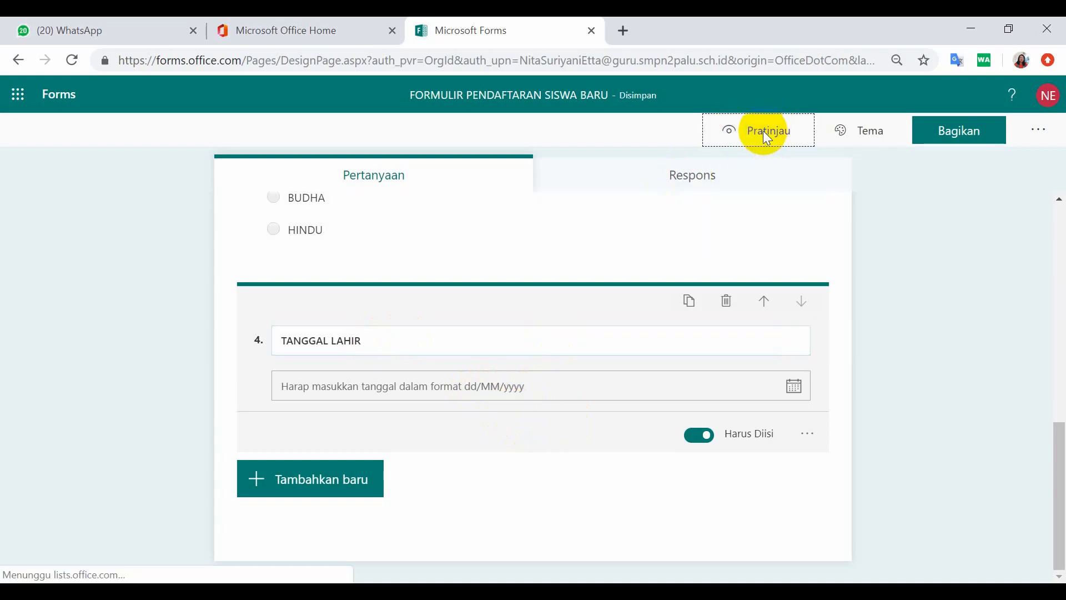
scroll(525, 381, "down", 5)
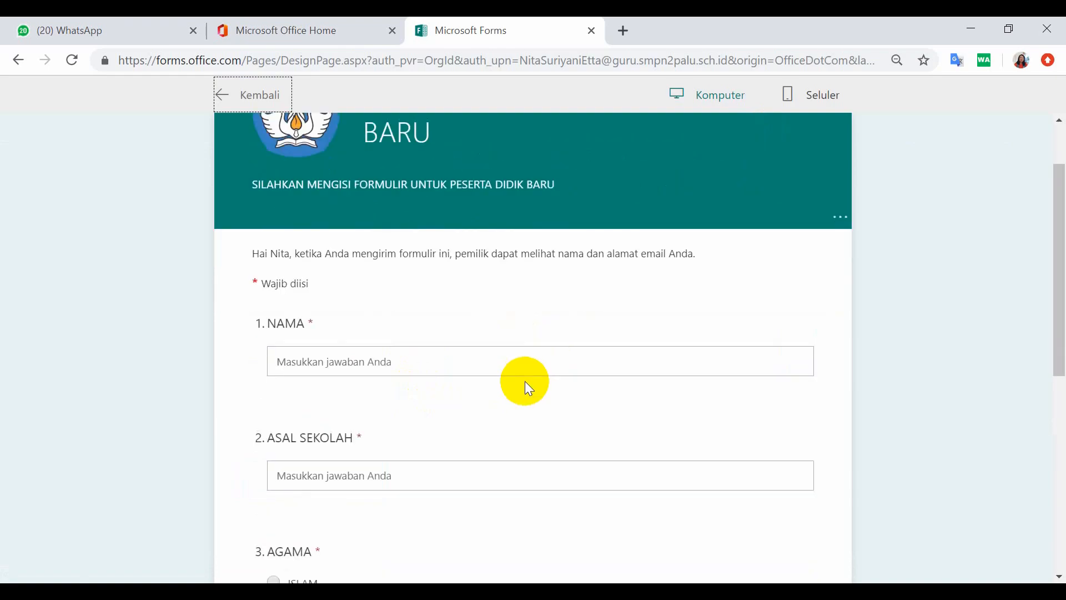
scroll(372, 389, "down", 5)
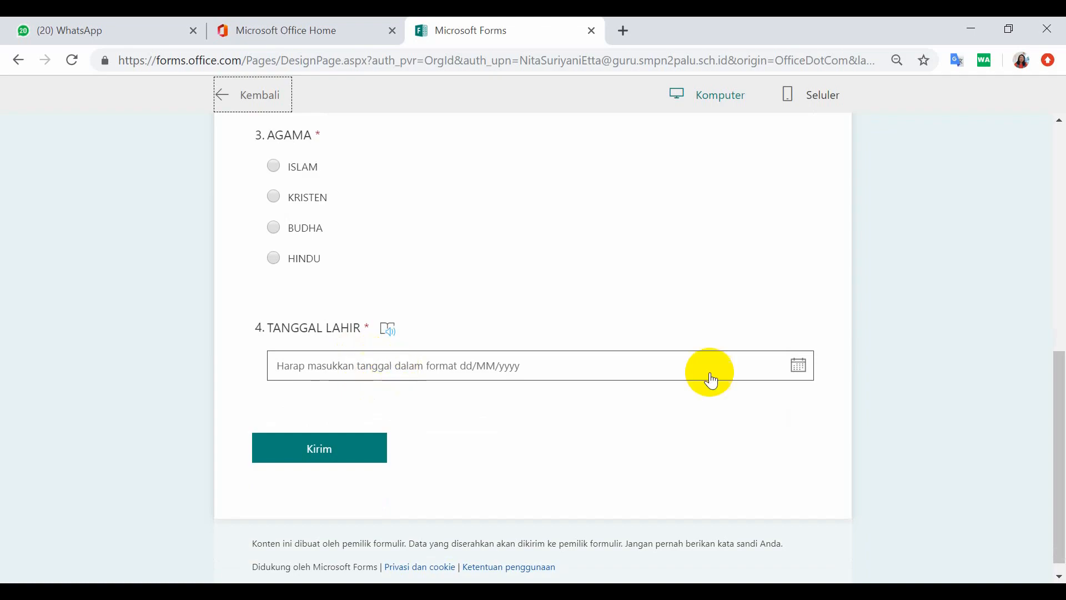
left_click(745, 375)
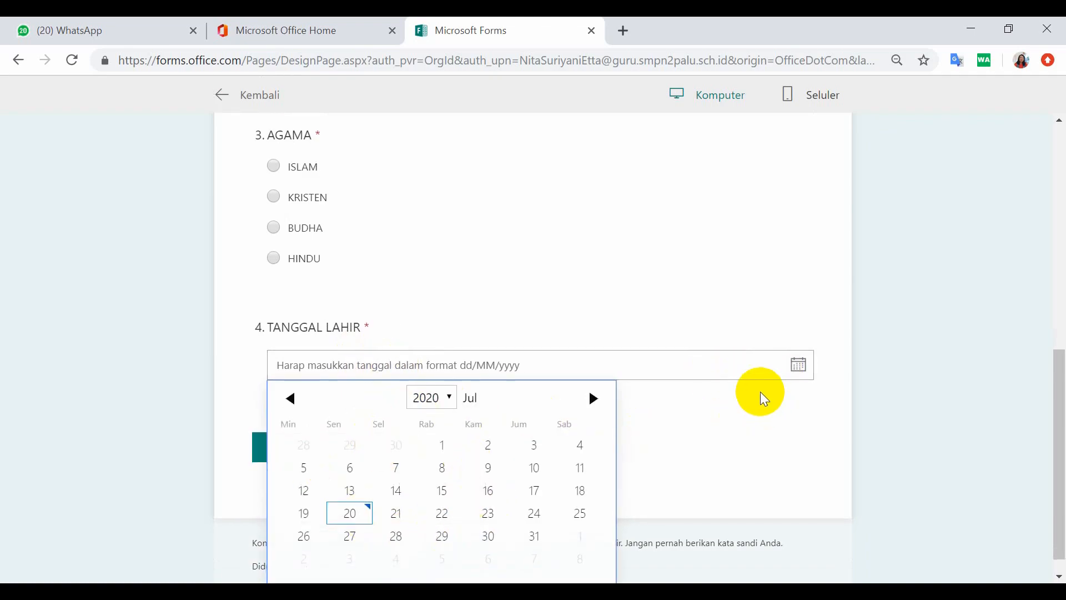
scroll(747, 381, "down", 1)
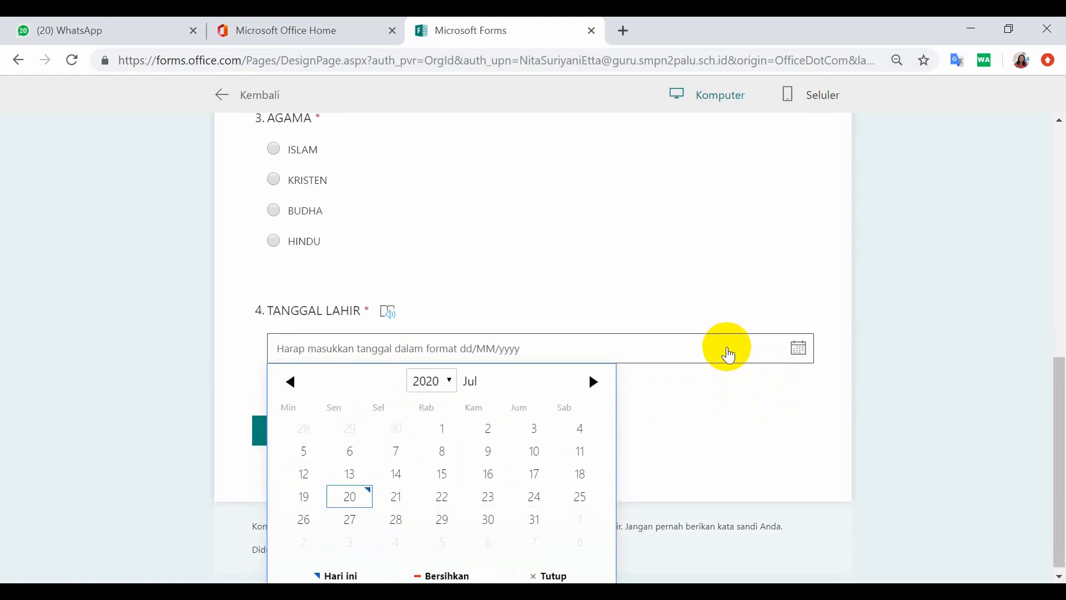
left_click(691, 275)
left_click(713, 104)
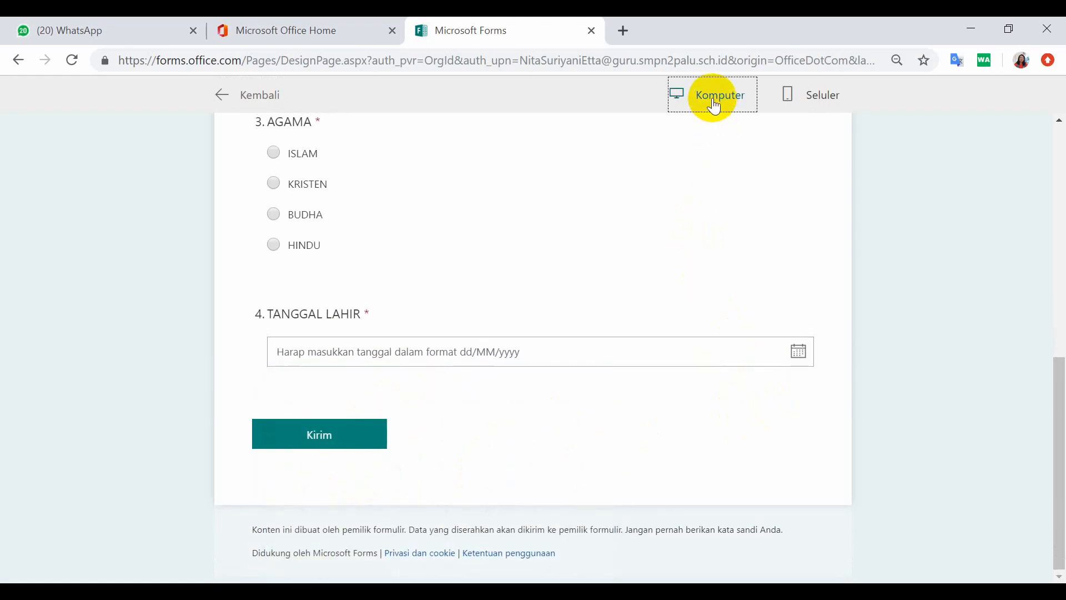
scroll(647, 311, "up", 6)
scroll(645, 333, "up", 3)
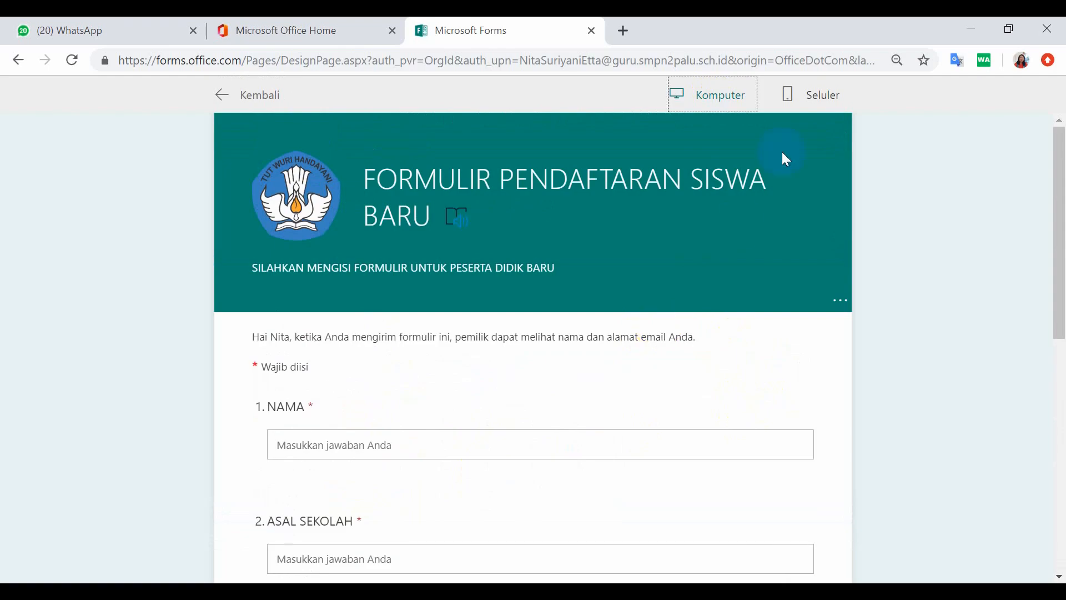
Preview the form's questions in the mobile (Seluler) layout and return to editing.
left_click(810, 98)
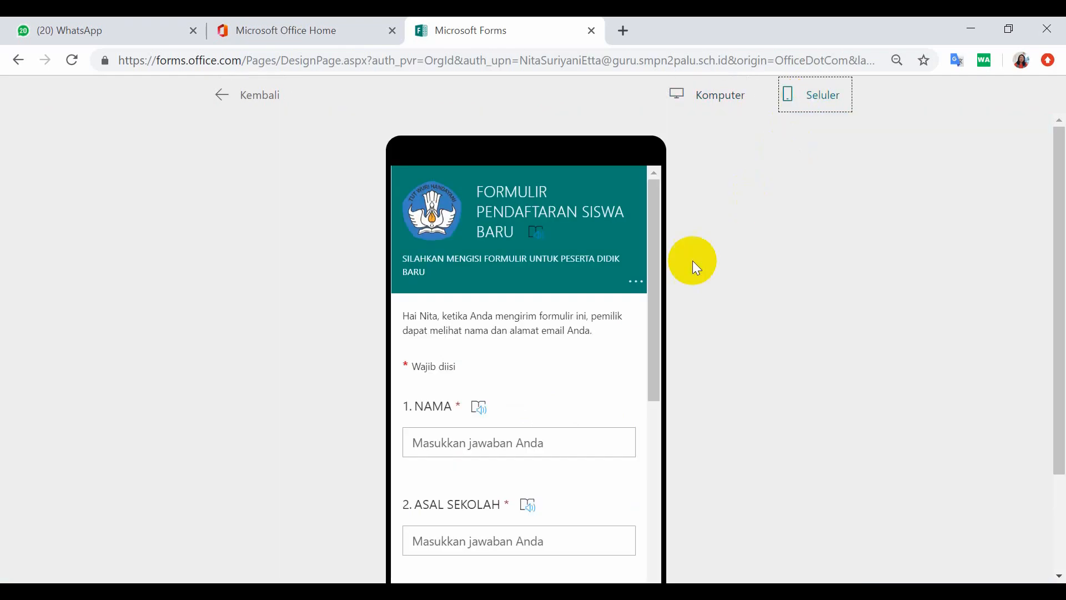
scroll(581, 409, "down", 4)
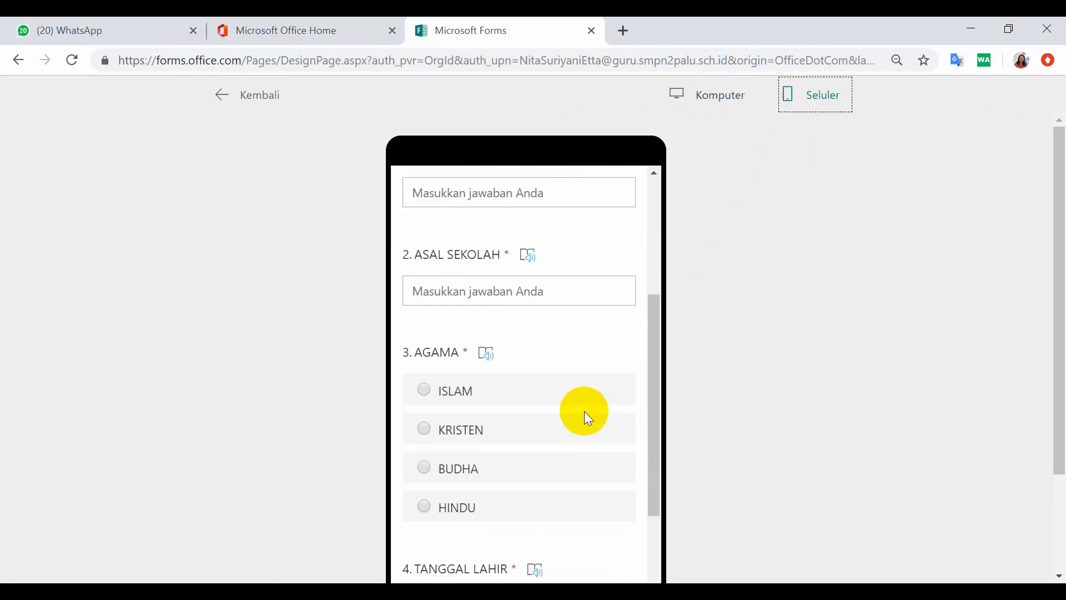
scroll(584, 411, "up", 3)
scroll(584, 412, "up", 2)
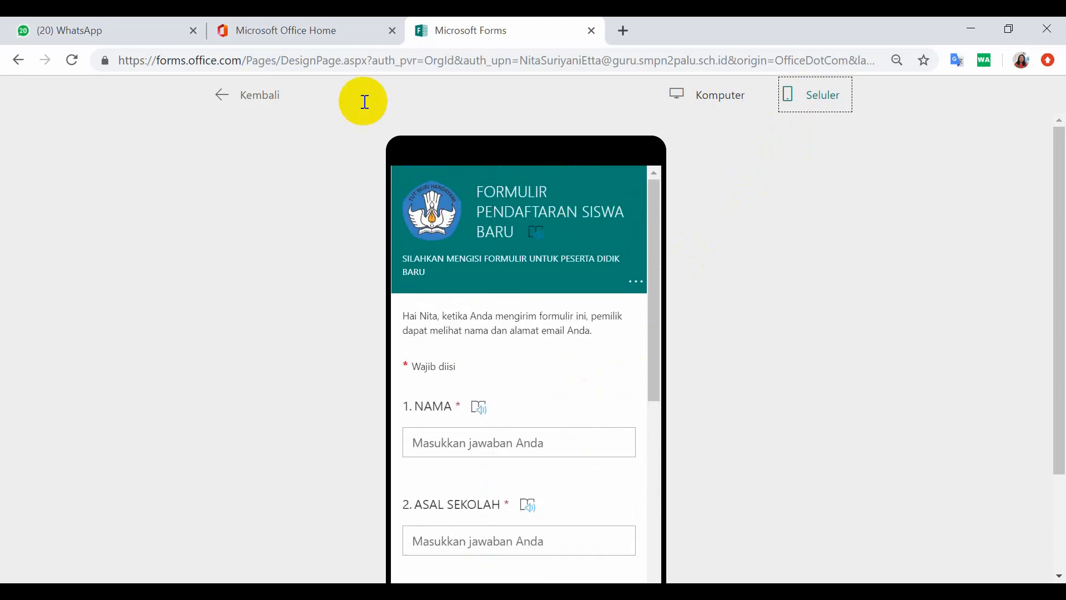
left_click(255, 99)
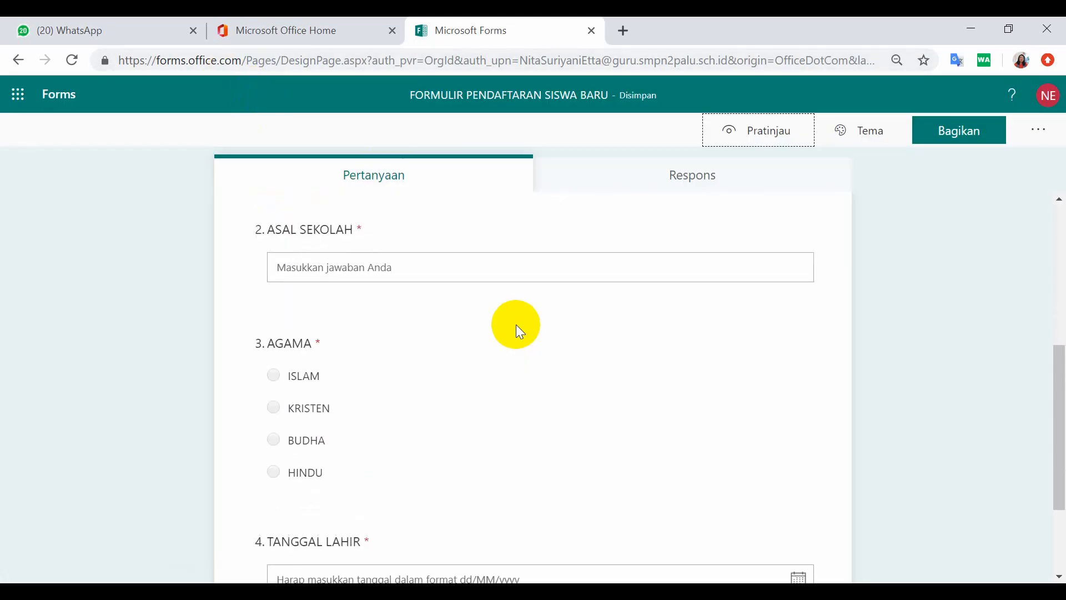
Add a text (Teks) question named "NOMOR HP" below the TANGGAL LAHIR question.
scroll(515, 324, "down", 3)
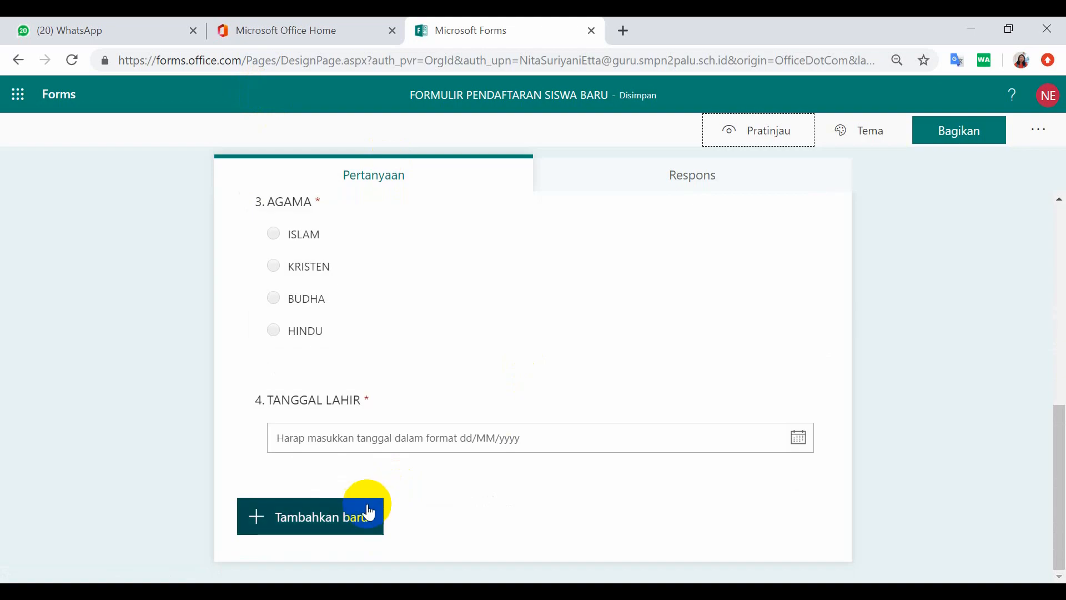
left_click(344, 525)
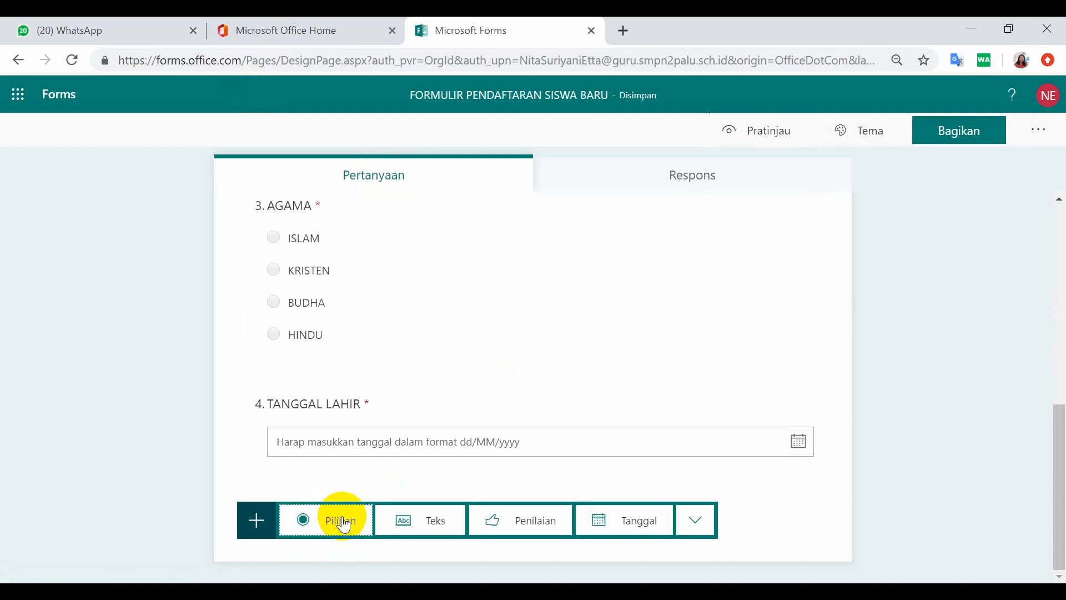
left_click(434, 525)
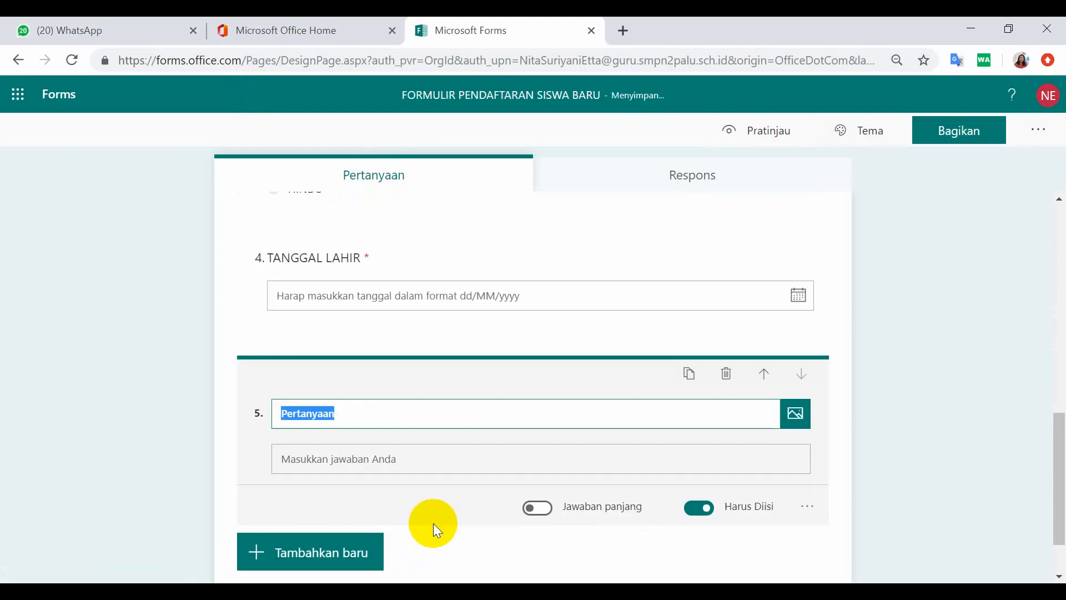
type("NOMOR h")
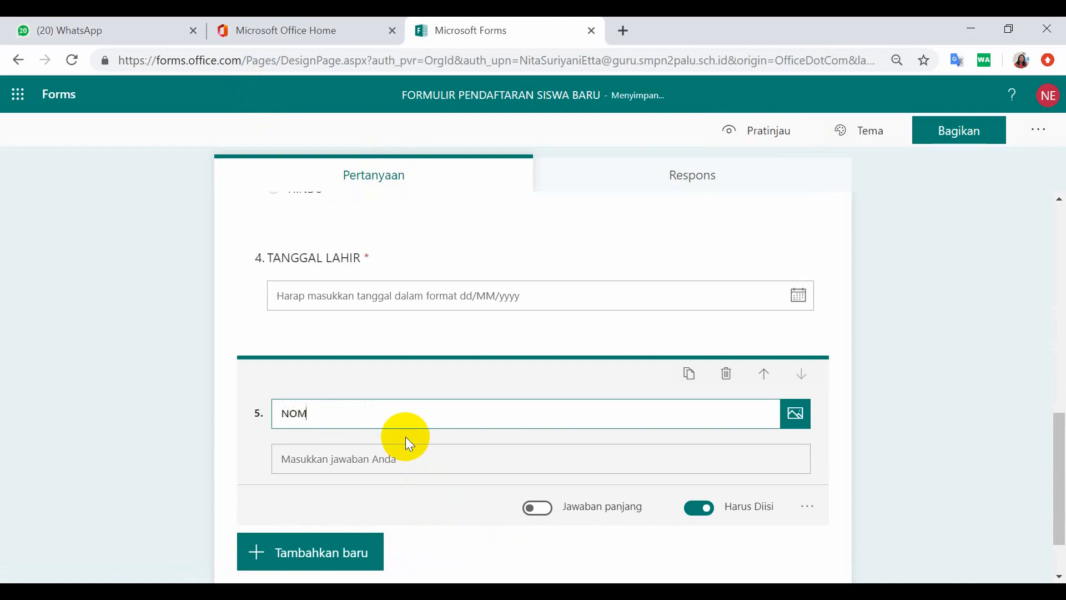
key("BackSpace")
type("HP")
Add a restriction (Batasan) to the NOMOR HP question so that answers must be numbers (Angka).
left_click(809, 507)
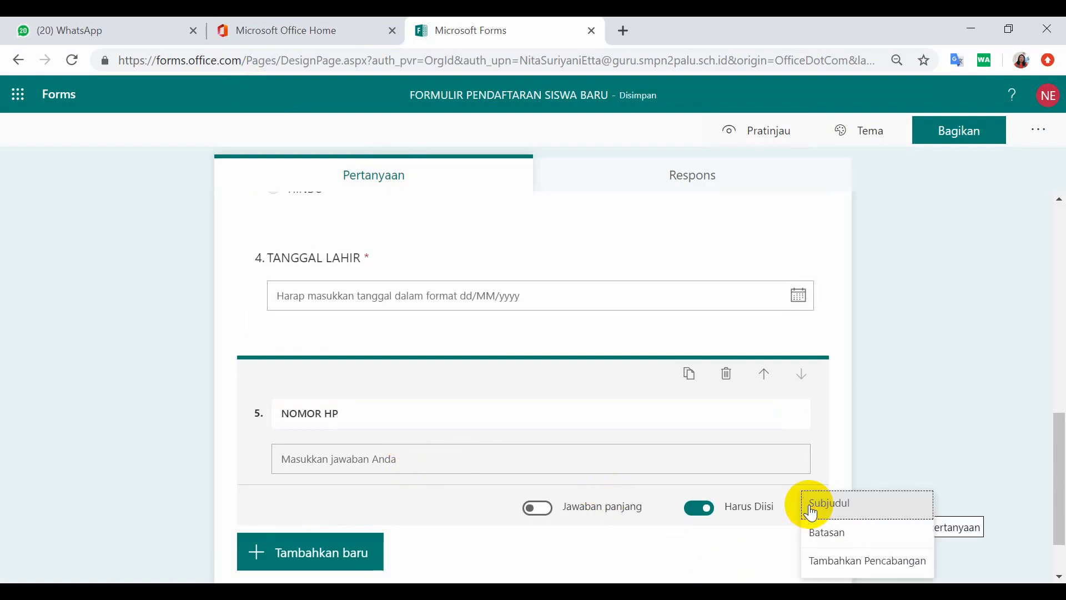
left_click(830, 534)
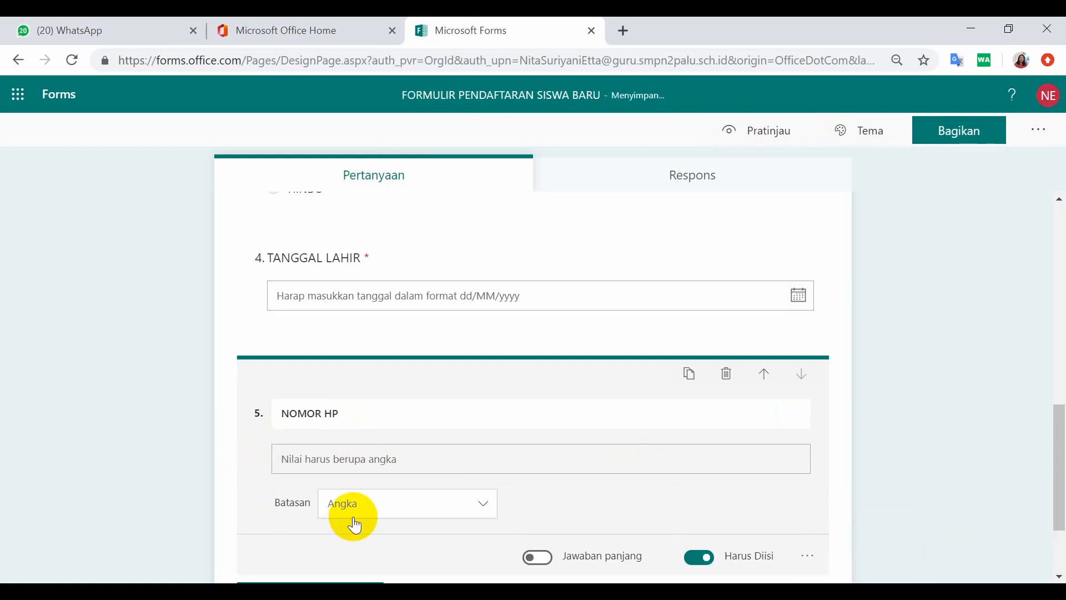
left_click(483, 510)
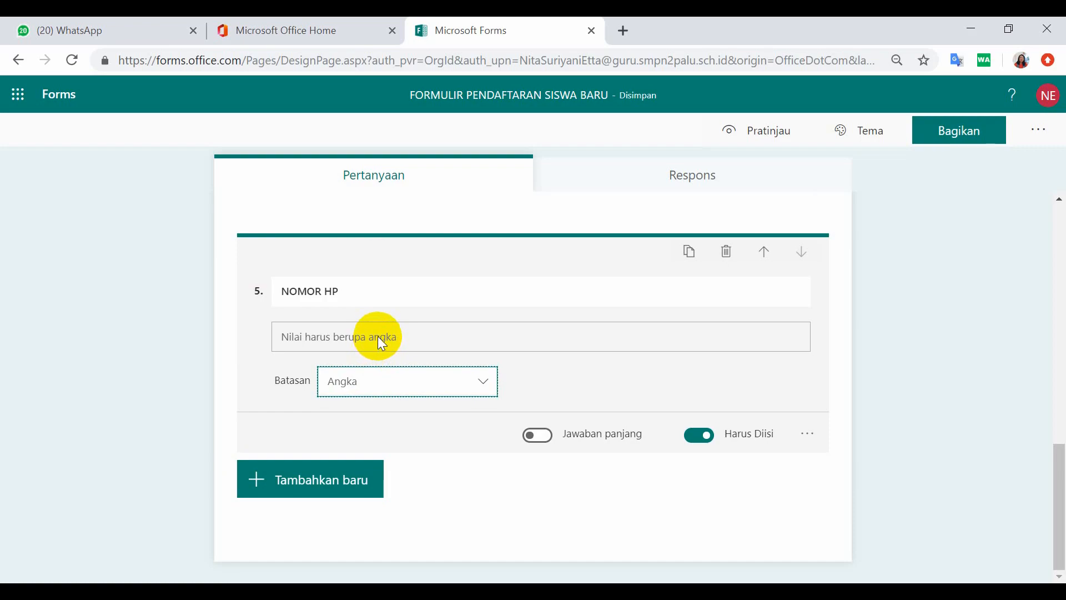
scroll(555, 359, "up", 5)
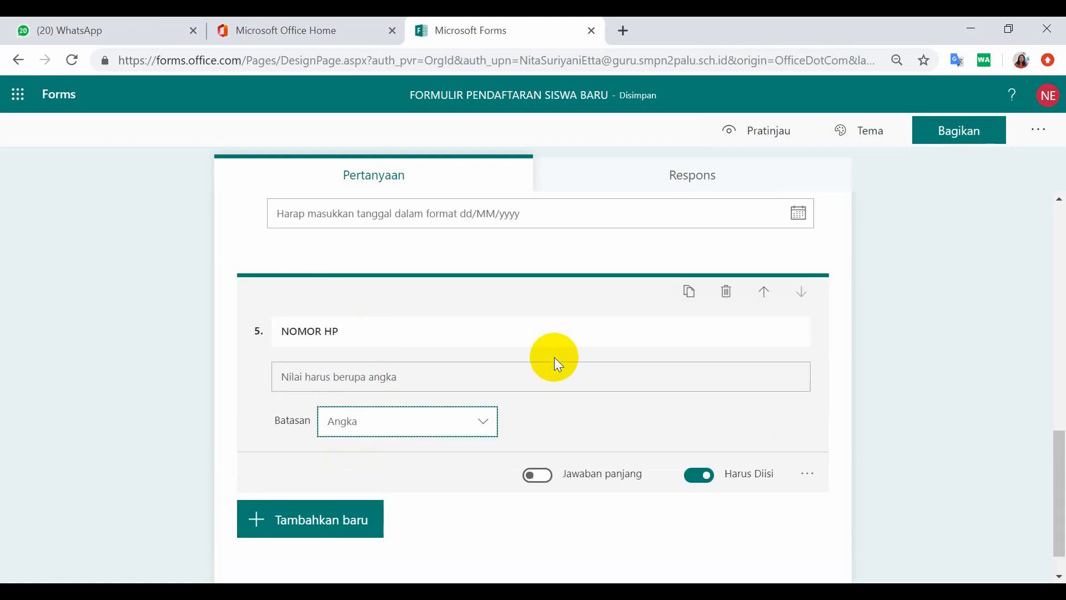
Test the NOMOR HP restriction in the preview with the letter S and with 567, clear the answer, and return to editing.
left_click(762, 131)
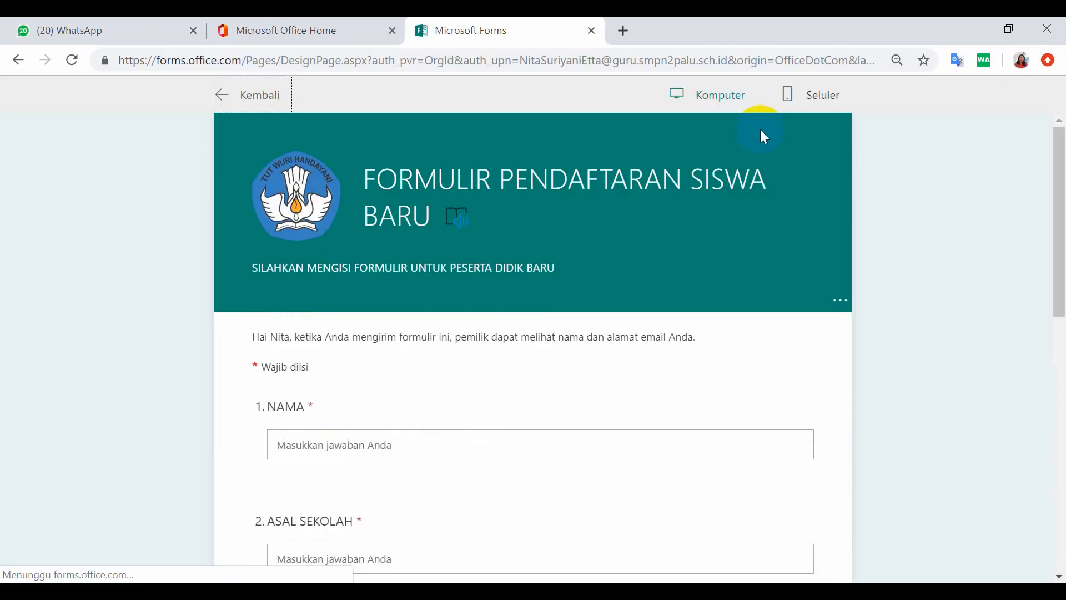
scroll(539, 397, "down", 11)
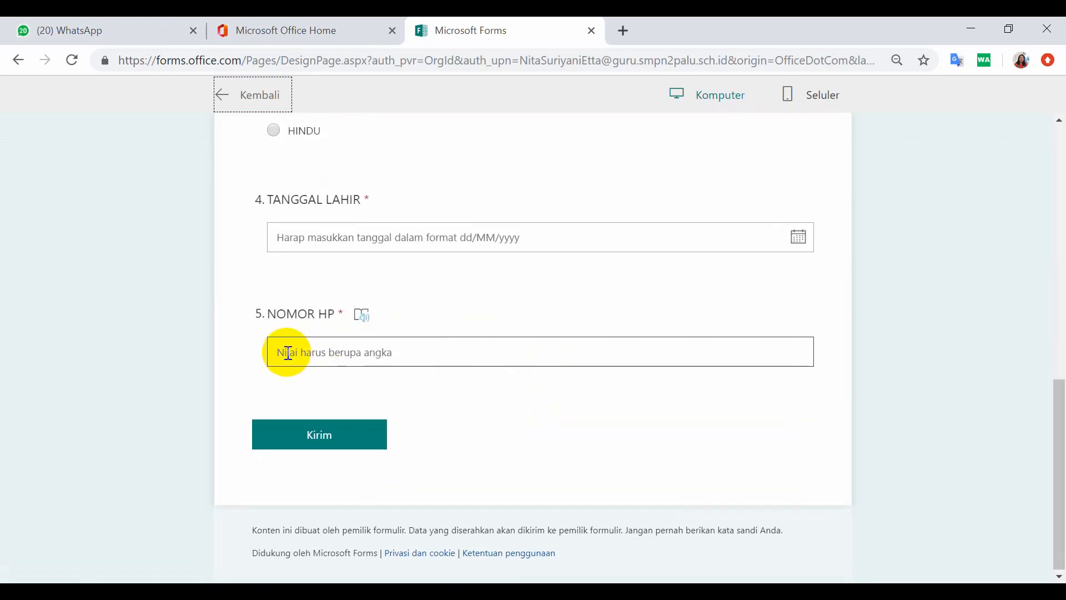
left_click(283, 354)
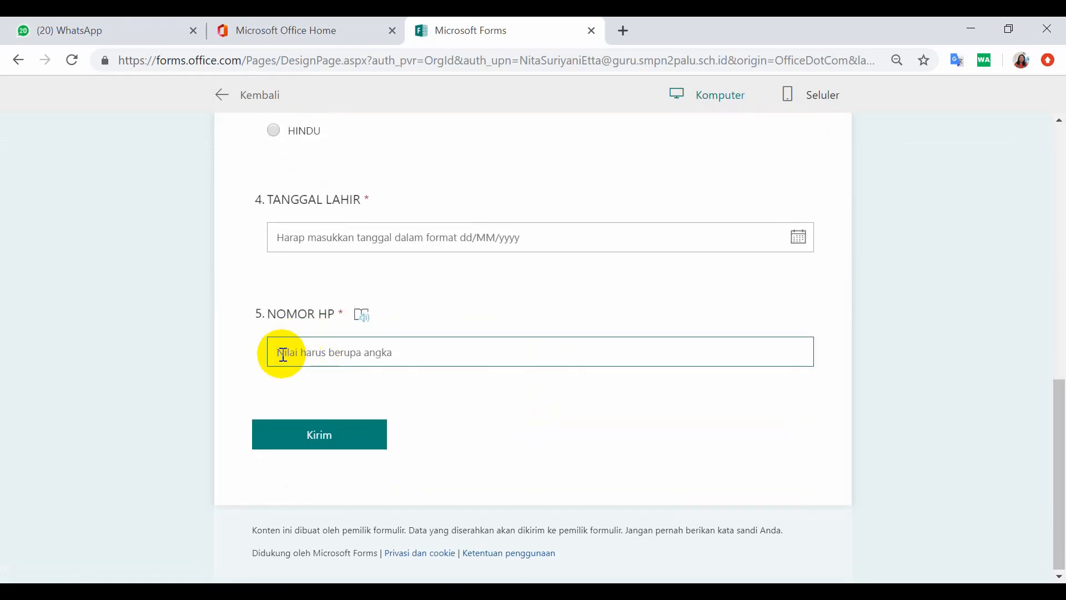
type("s")
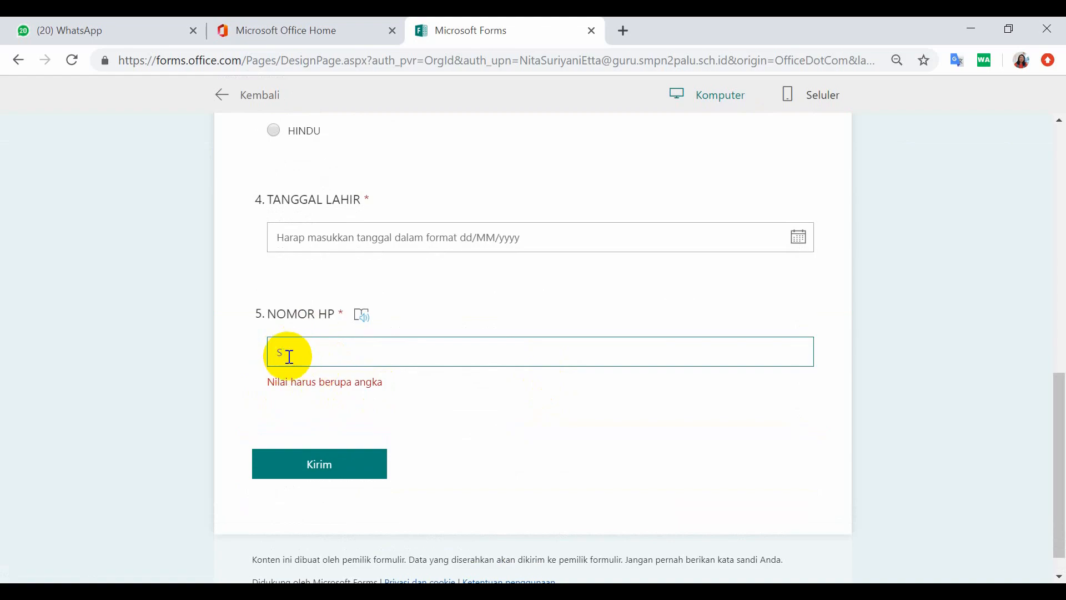
key("BackSpace")
type("567")
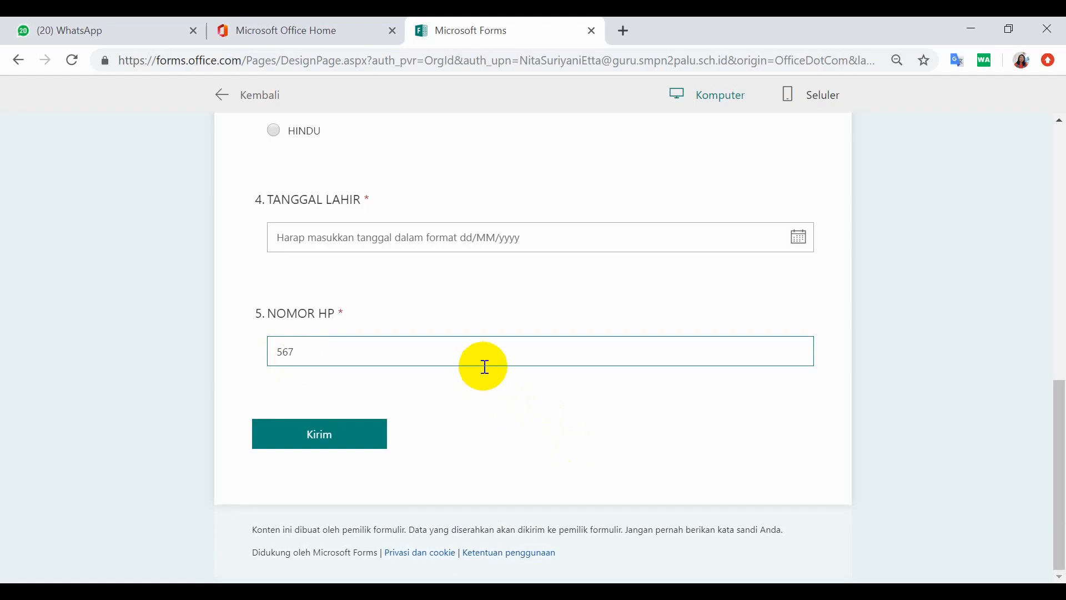
key("BackSpace")
key("BackSpace")
key("BackSpace")
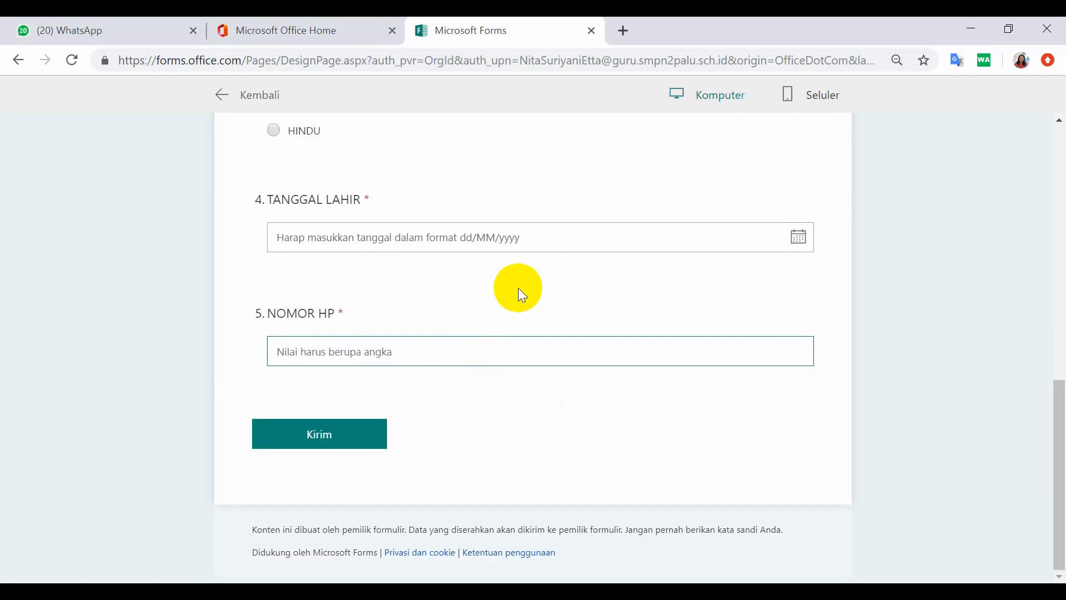
scroll(518, 287, "up", 5)
left_click(258, 96)
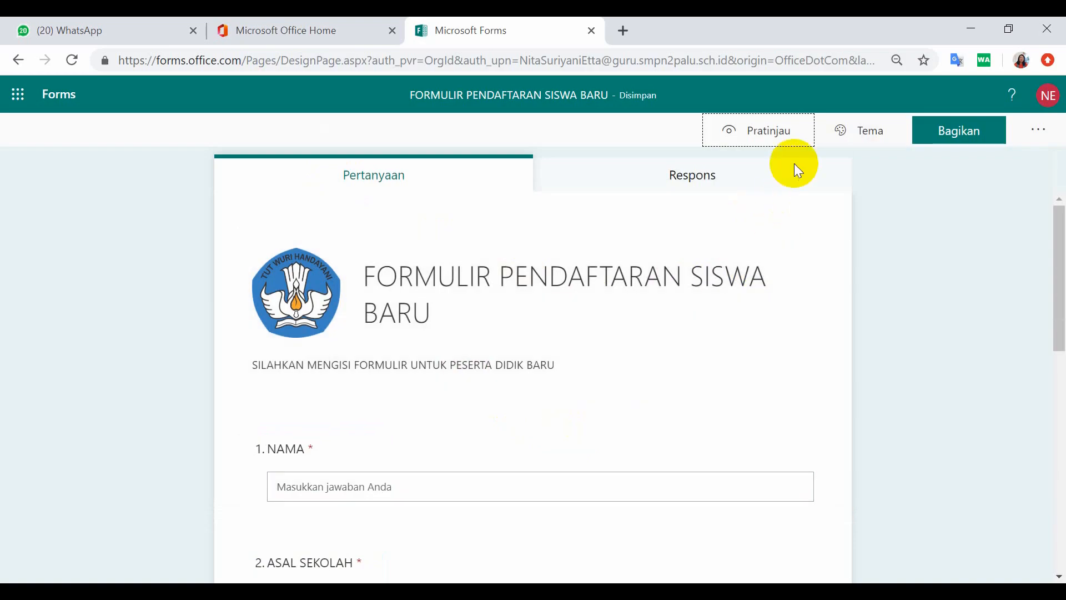
Preview the whole form once more, looking through all five questions, and return to editing.
left_click(768, 137)
scroll(707, 296, "down", 1)
scroll(707, 296, "up", 1)
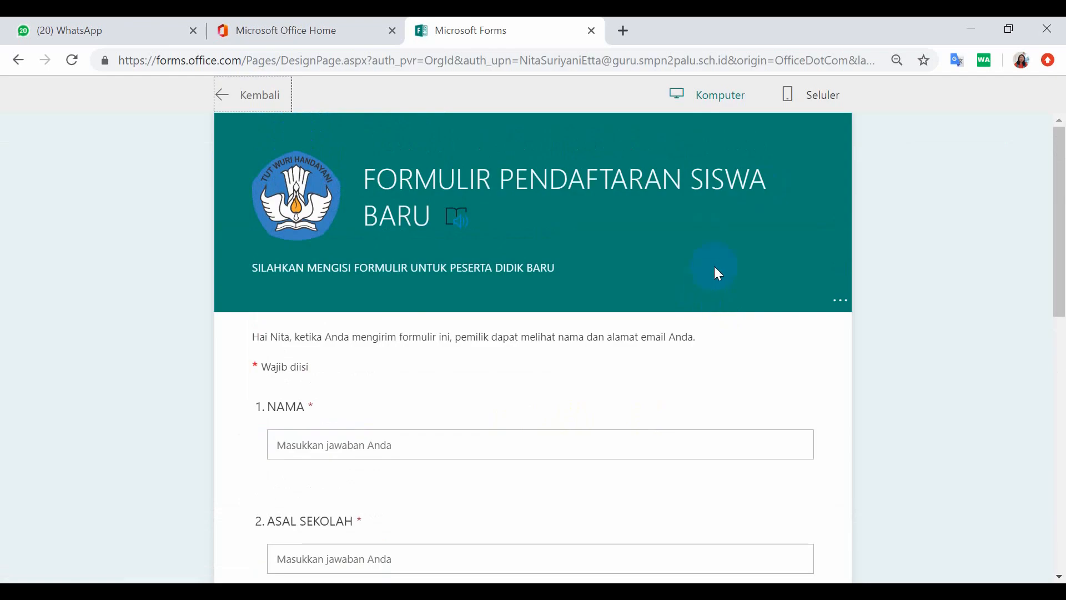
scroll(712, 301, "down", 10)
scroll(746, 337, "up", 10)
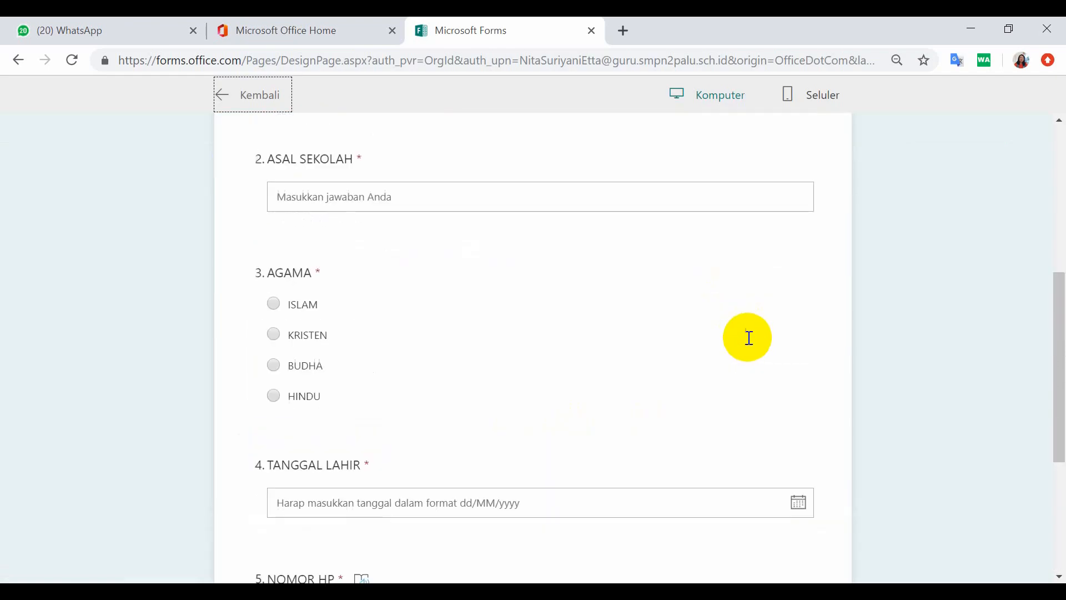
left_click(276, 95)
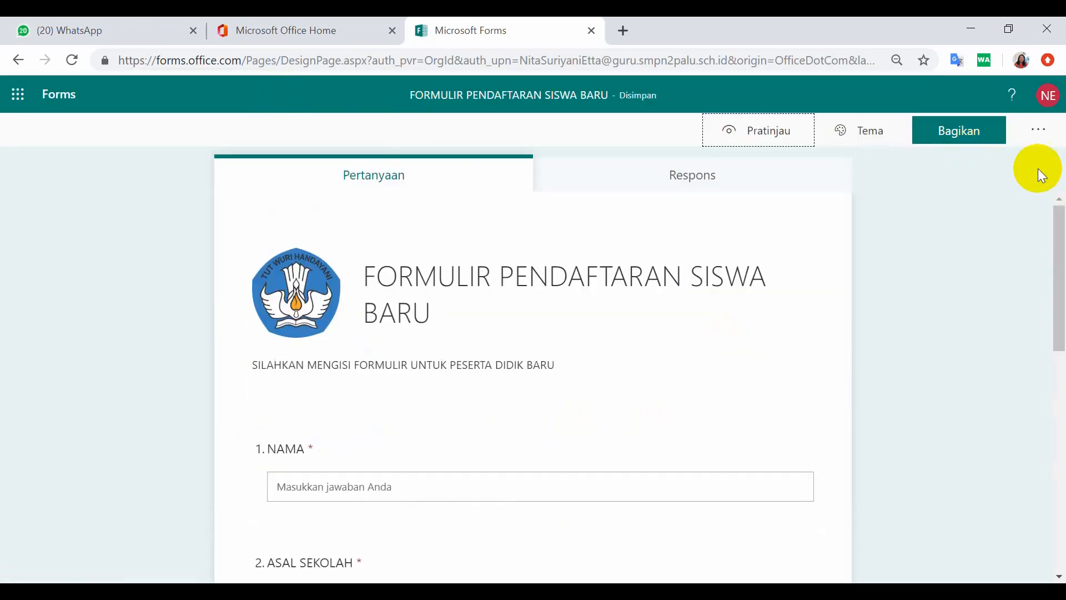
Apply the illustrated park theme with the street lamp and bench to the form.
left_click(868, 133)
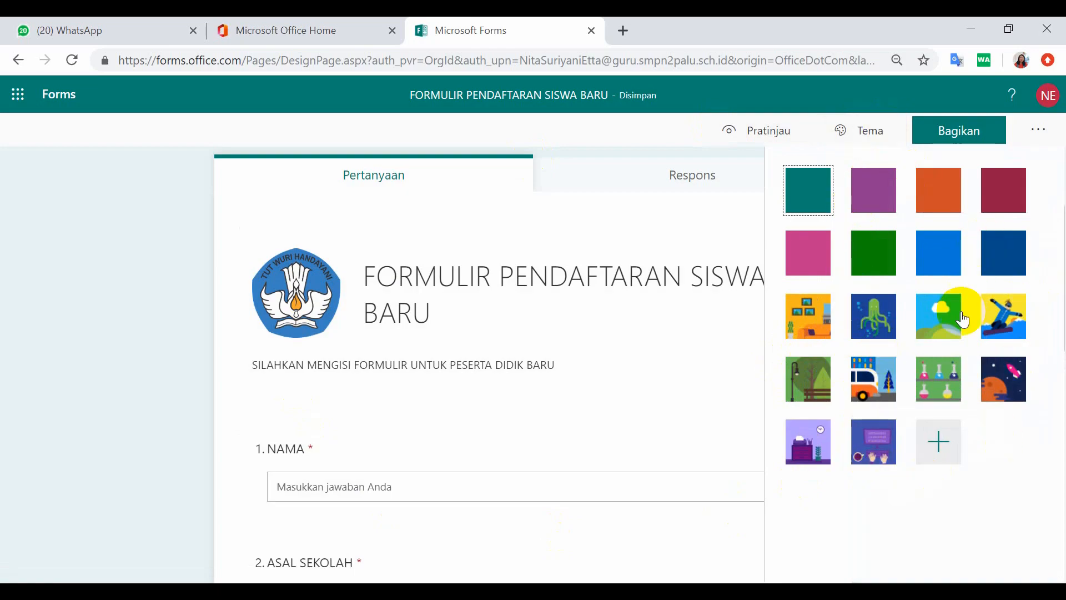
left_click(813, 388)
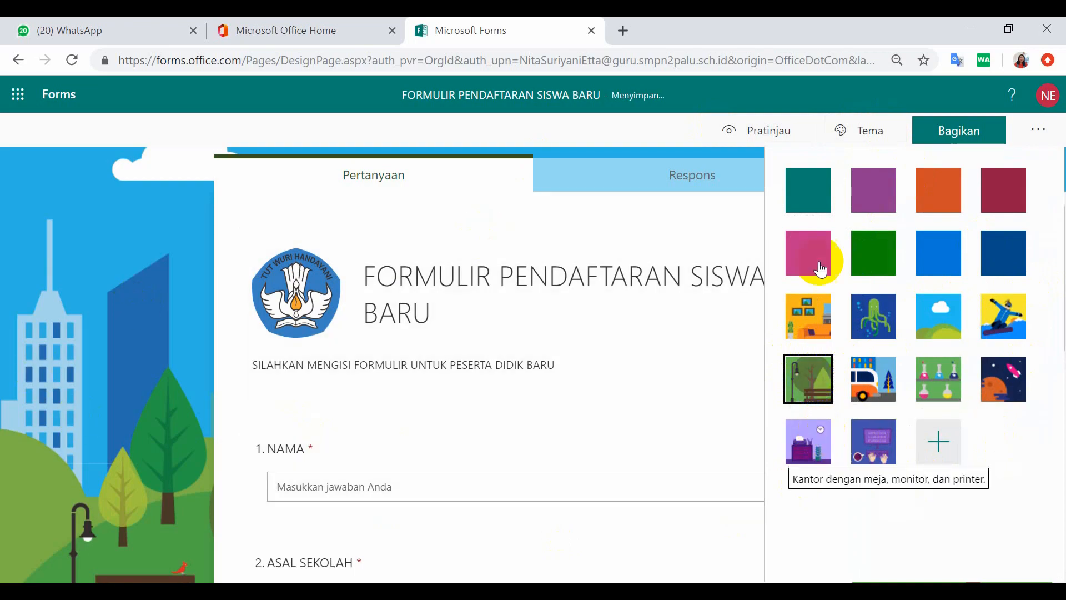
In the form's settings (Pengaturan), allow anyone with the link to respond (Siapa pun yang memiliki tautan dapat merespons).
left_click(1042, 133)
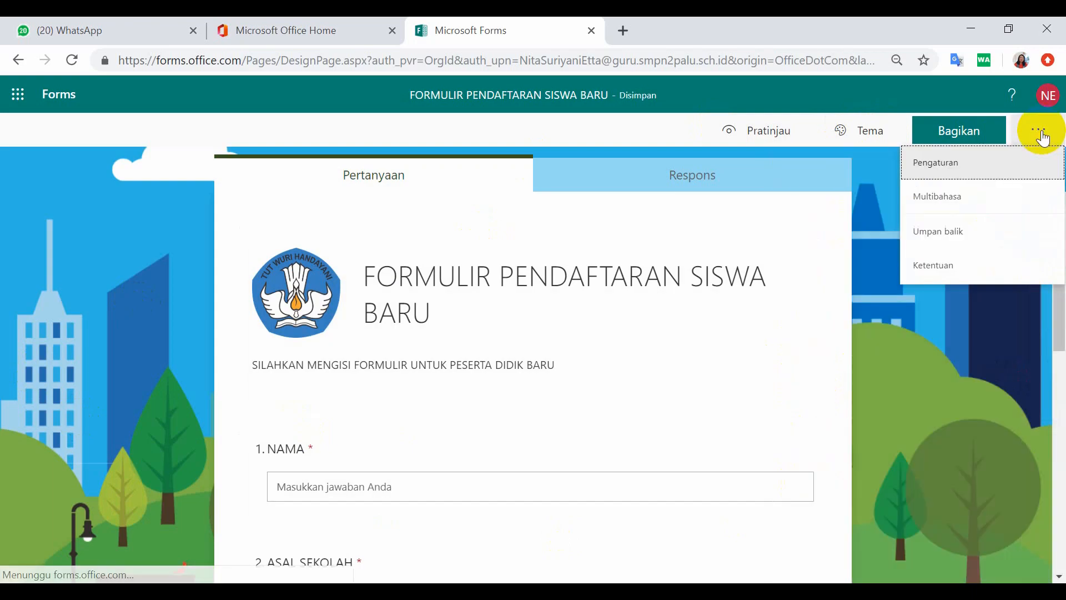
left_click(946, 167)
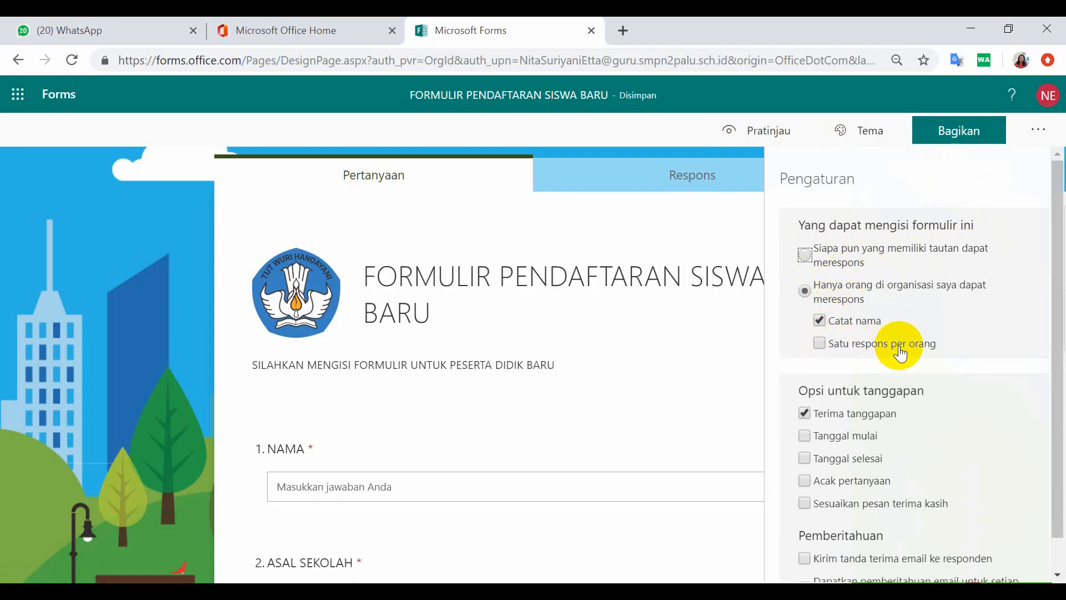
left_click(806, 254)
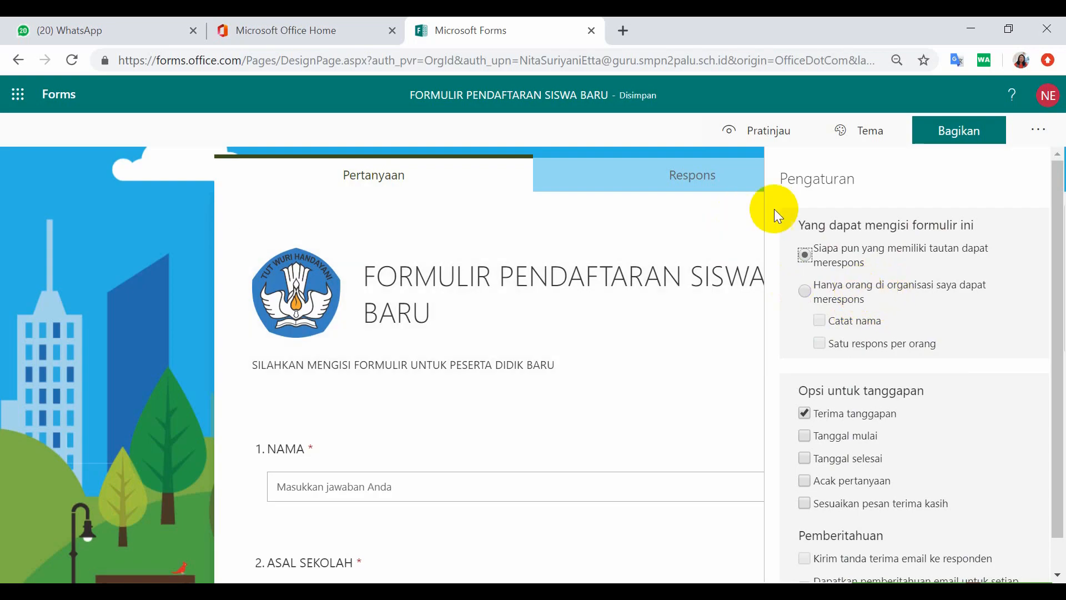
left_click(806, 291)
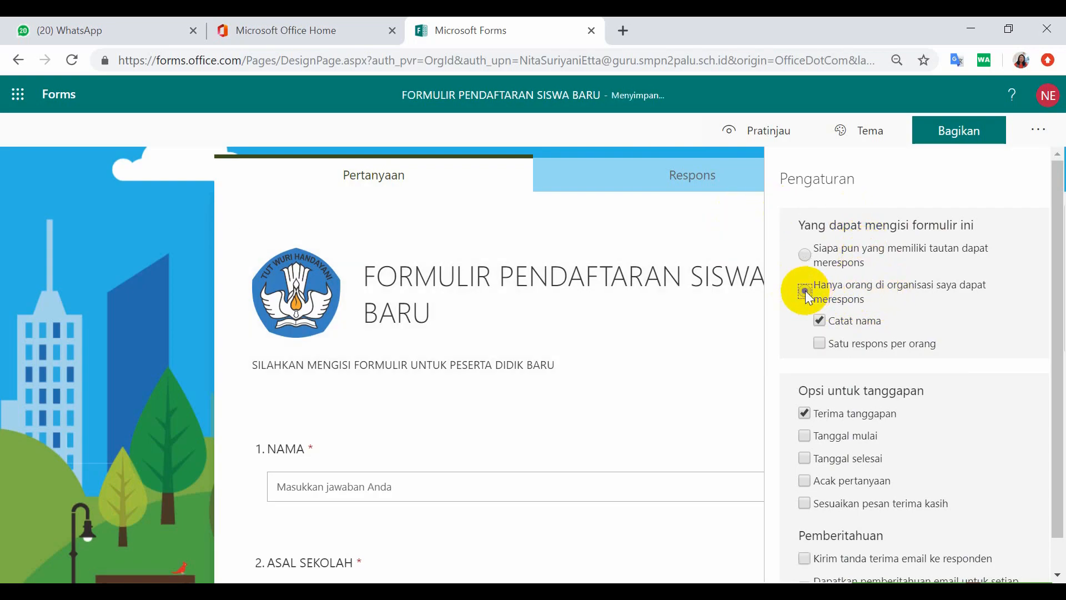
left_click(805, 256)
Enable the start date (Tanggal mulai) on 20/07/2020 and set its time to 16.45.
scroll(912, 412, "down", 1)
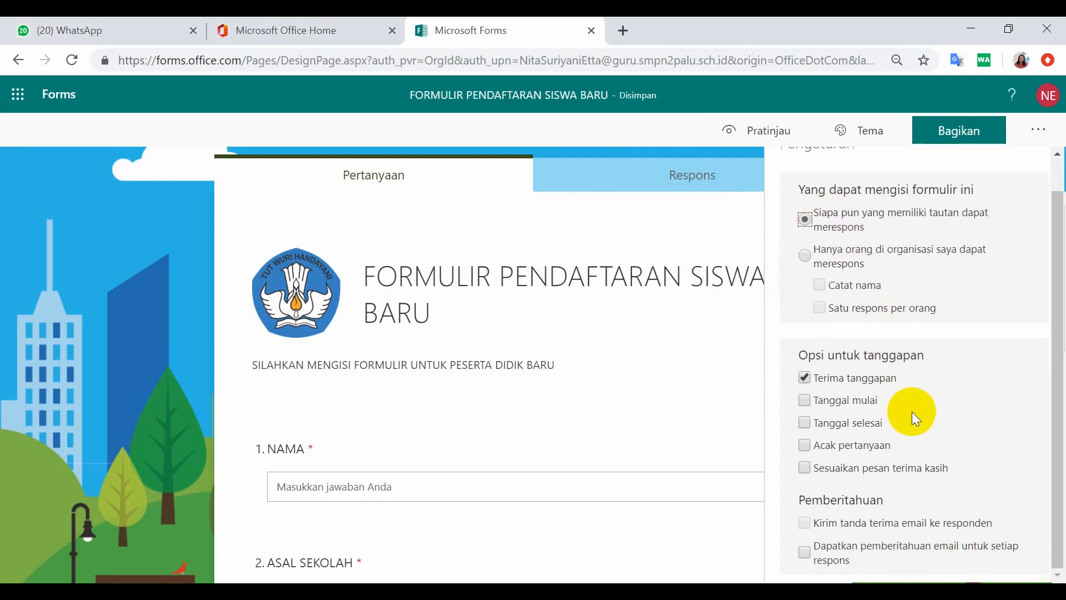
left_click(805, 400)
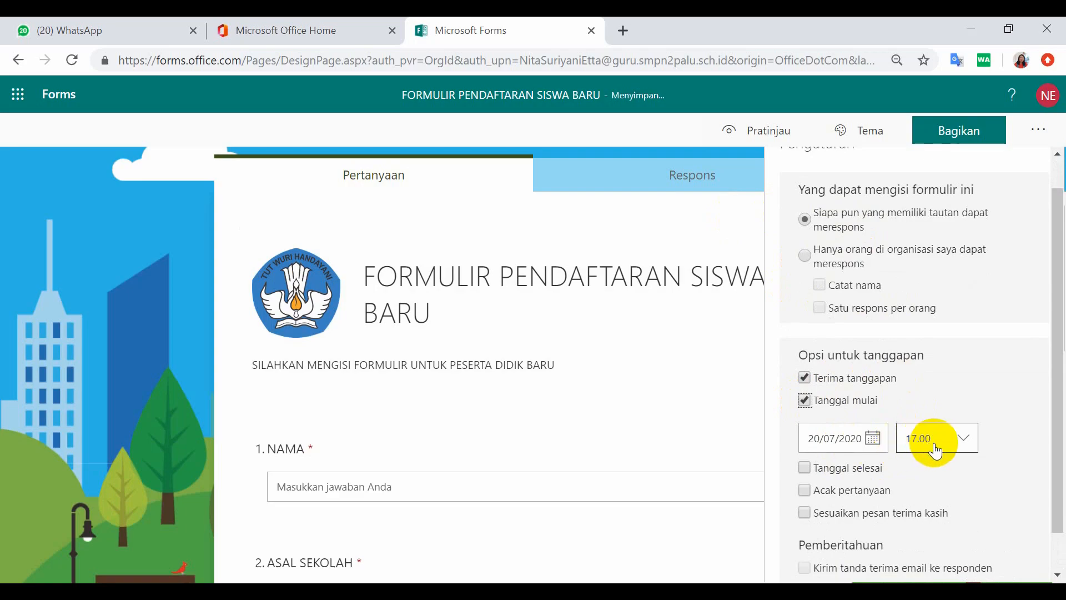
left_click(969, 446)
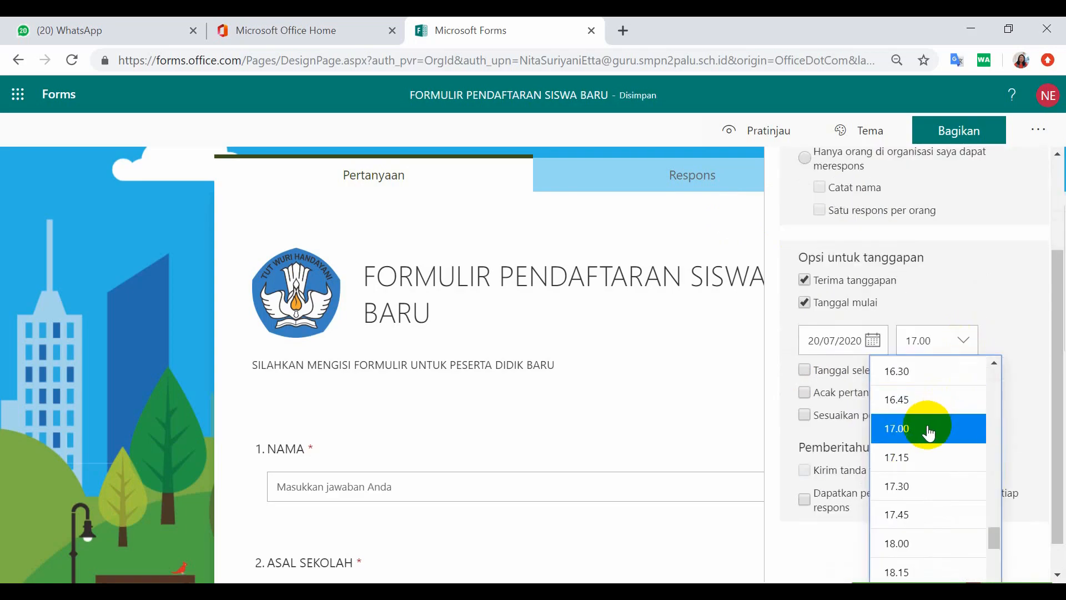
left_click(926, 401)
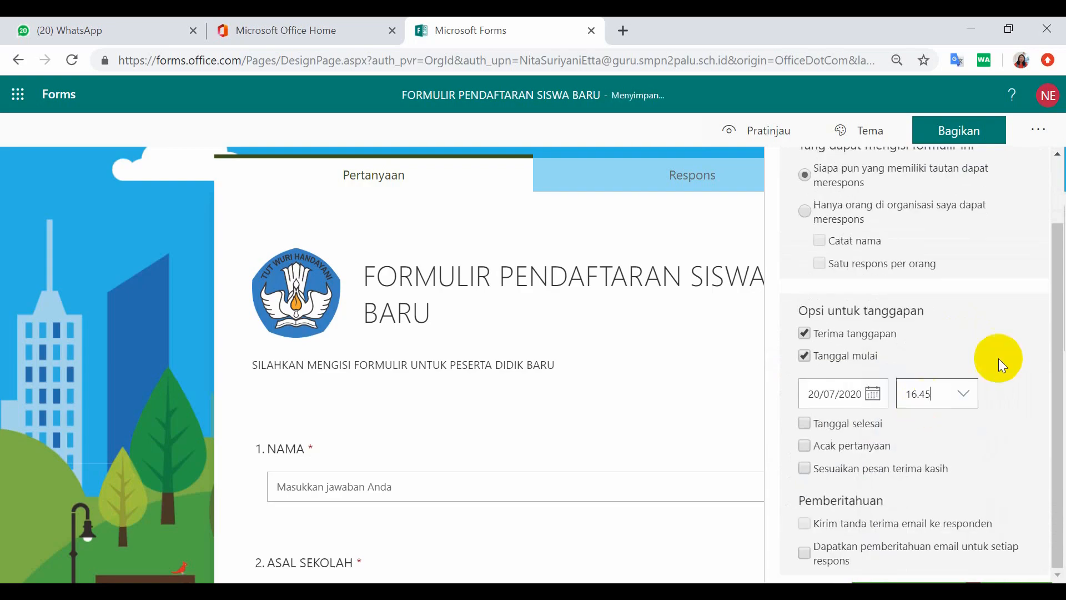
Enable the end date (Tanggal selesai) and set it to 31/07/2020 at 23.45.
left_click(804, 424)
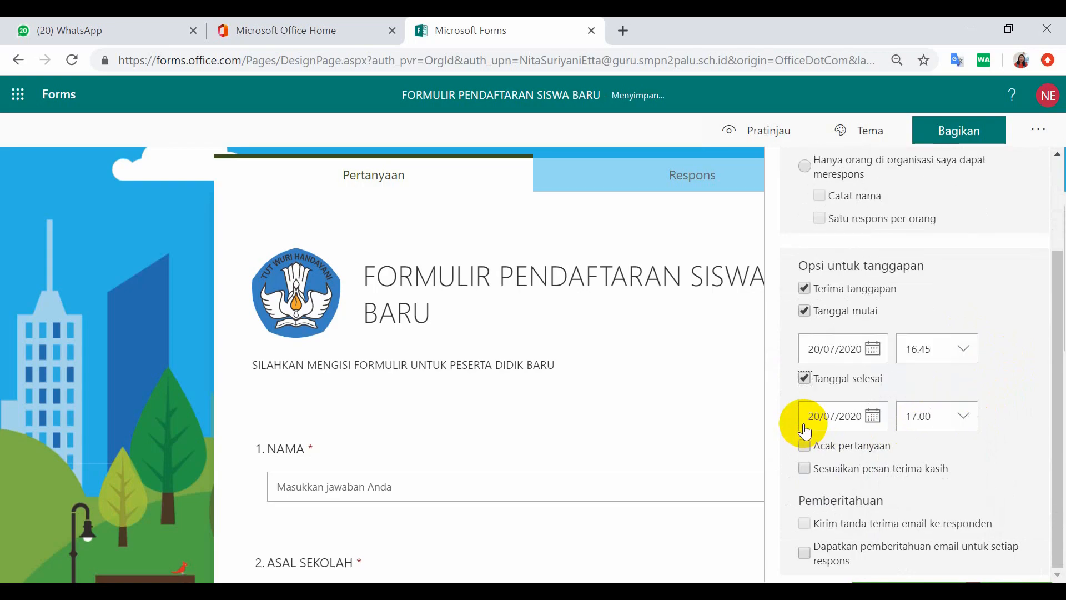
left_click(880, 423)
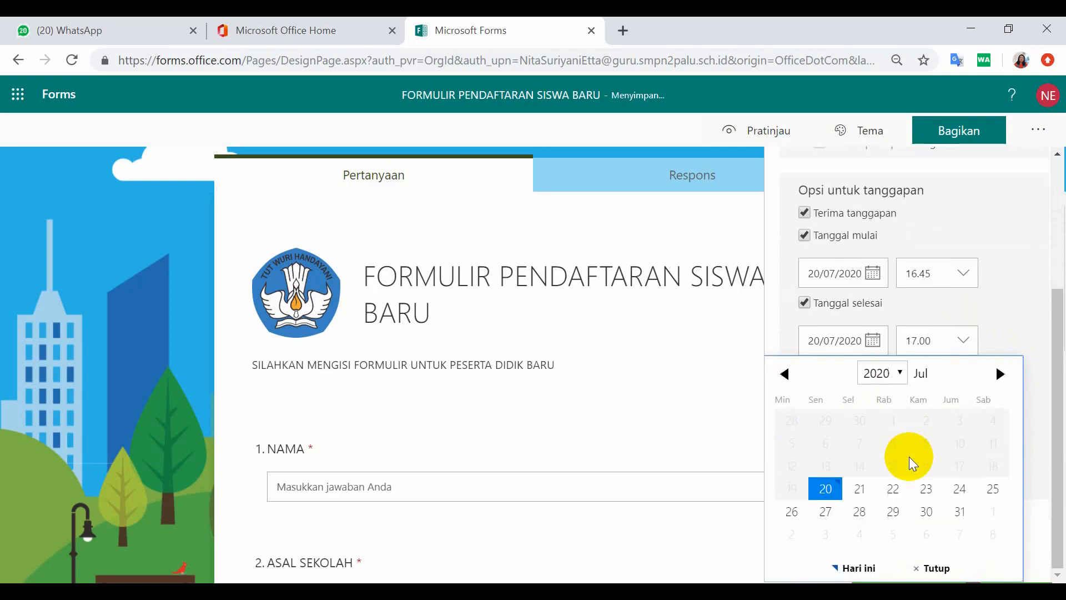
left_click(960, 512)
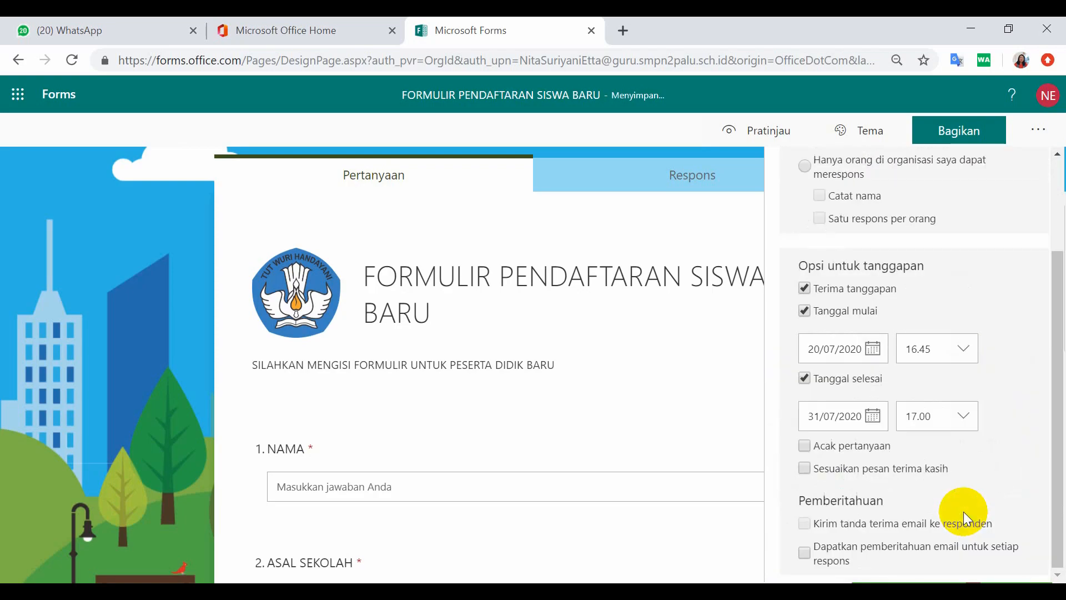
left_click(963, 423)
scroll(988, 467, "down", 10)
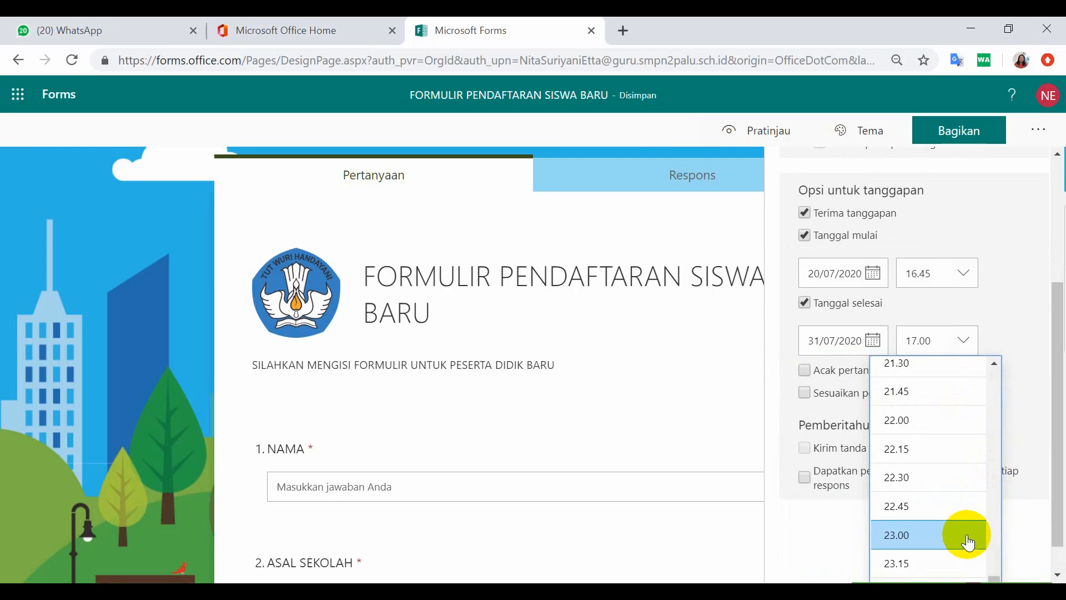
scroll(964, 536, "down", 1)
scroll(939, 531, "down", 1)
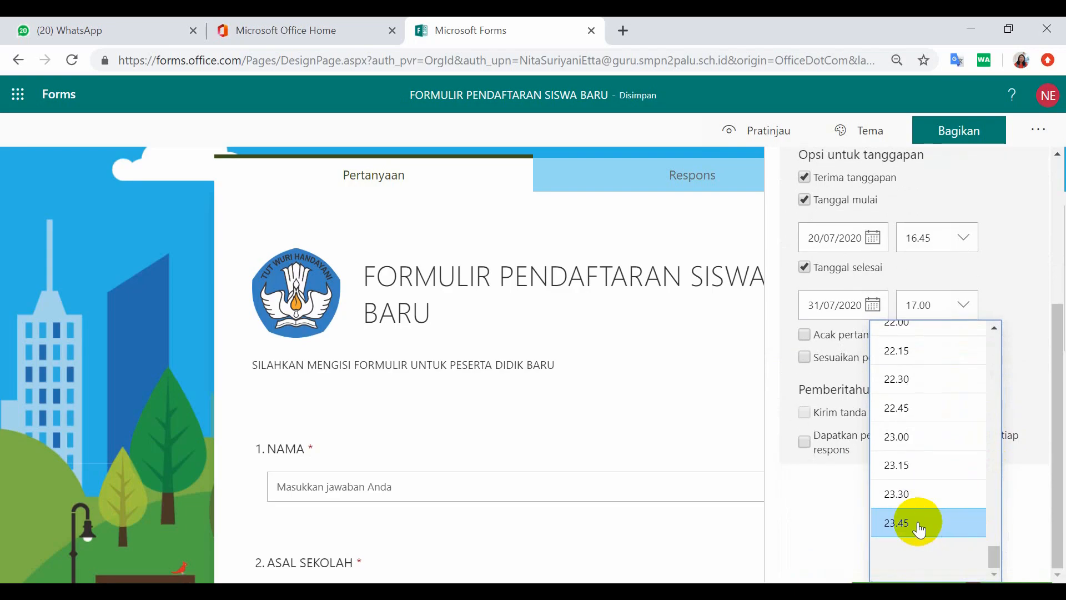
left_click(925, 524)
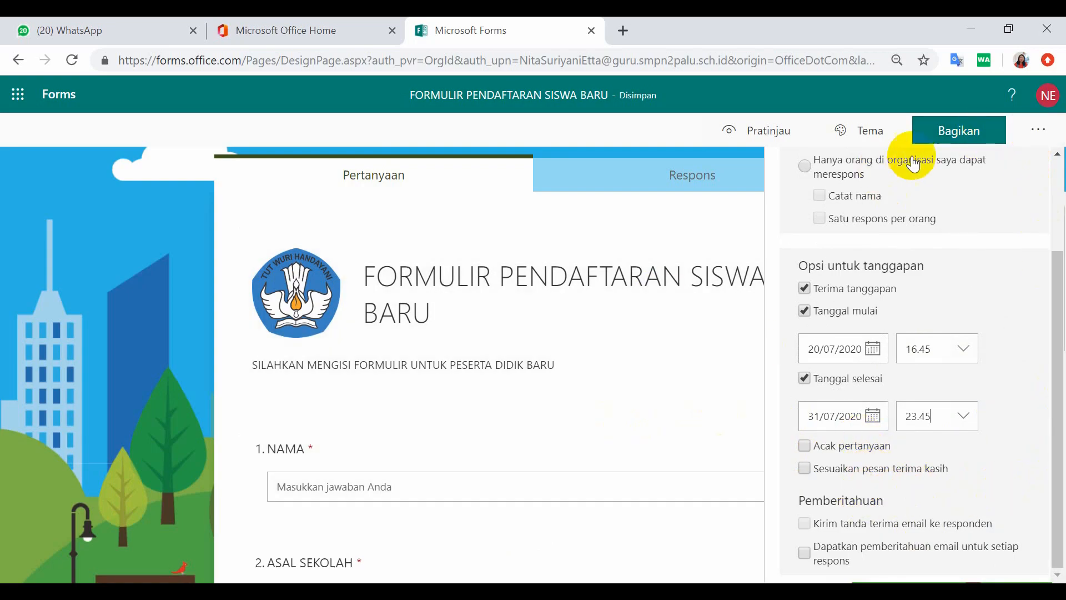
Look at the form's QR code sharing option, then return to the link option and copy the response link.
left_click(939, 142)
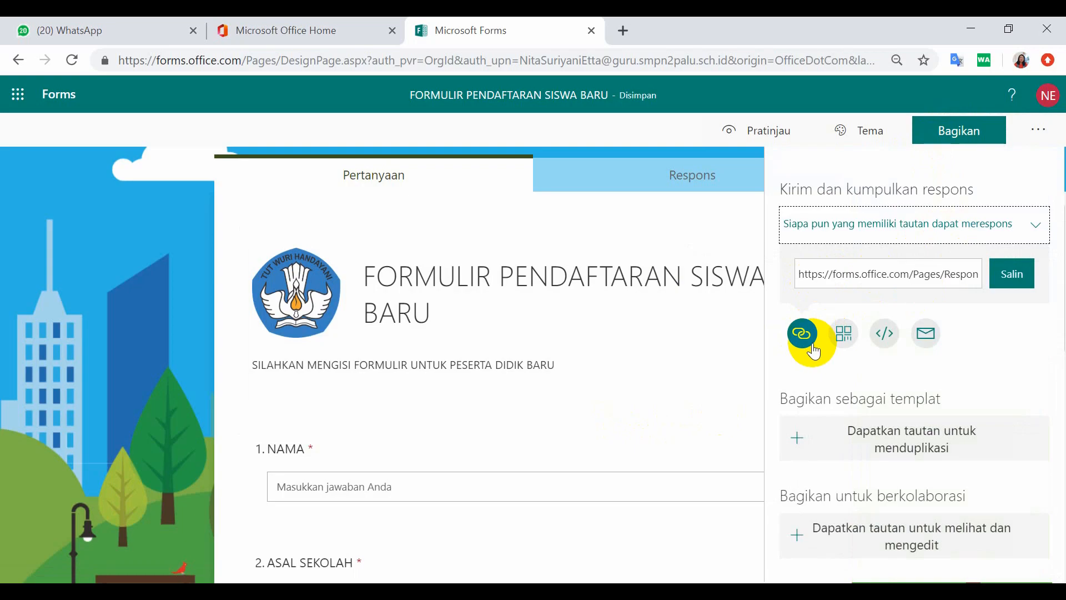
left_click(845, 335)
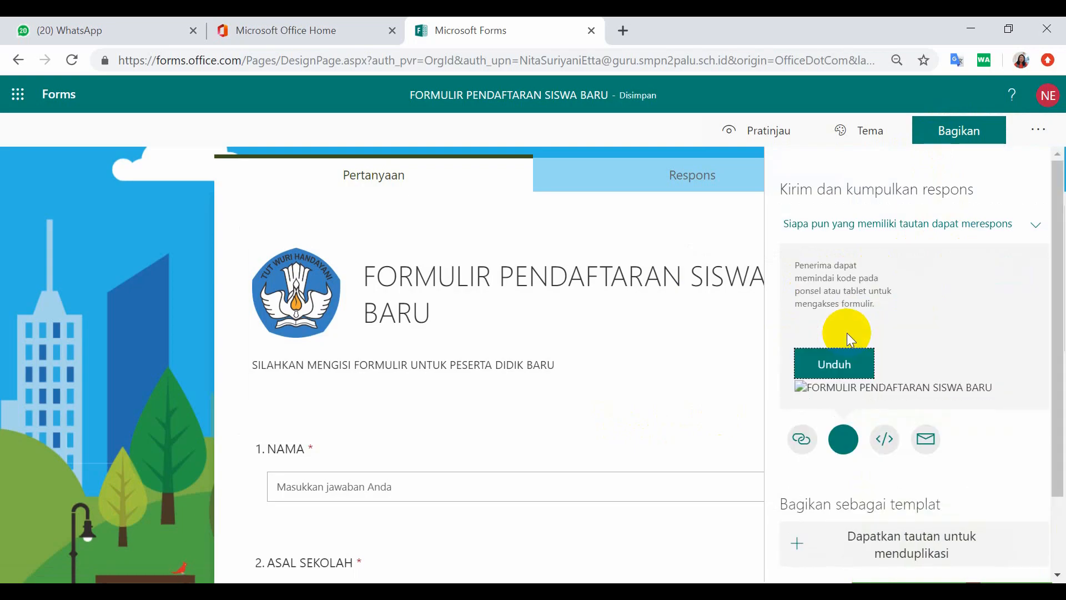
left_click(799, 428)
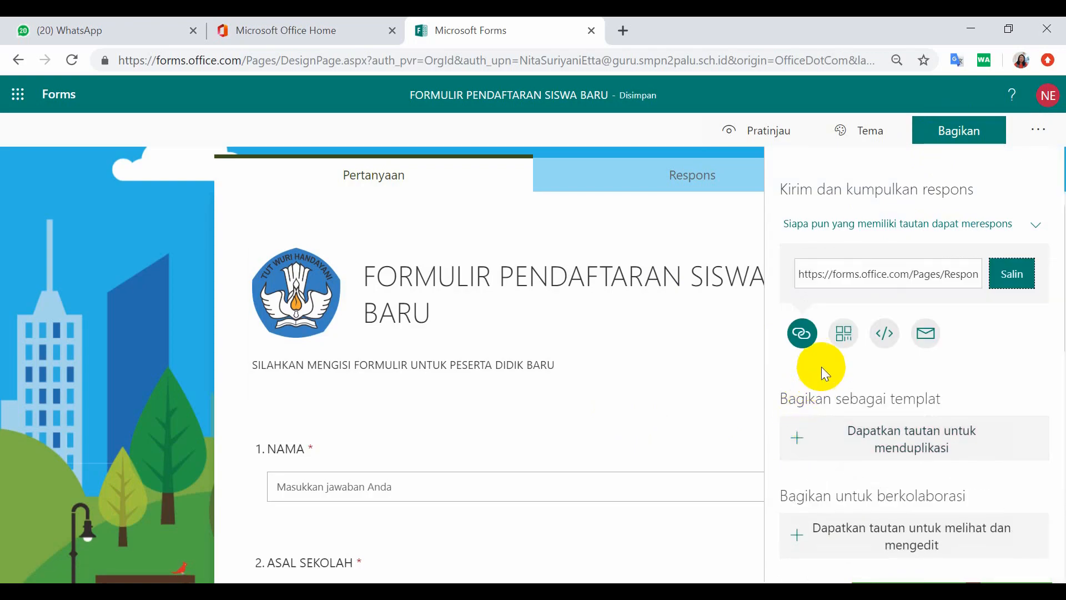
left_click(1013, 280)
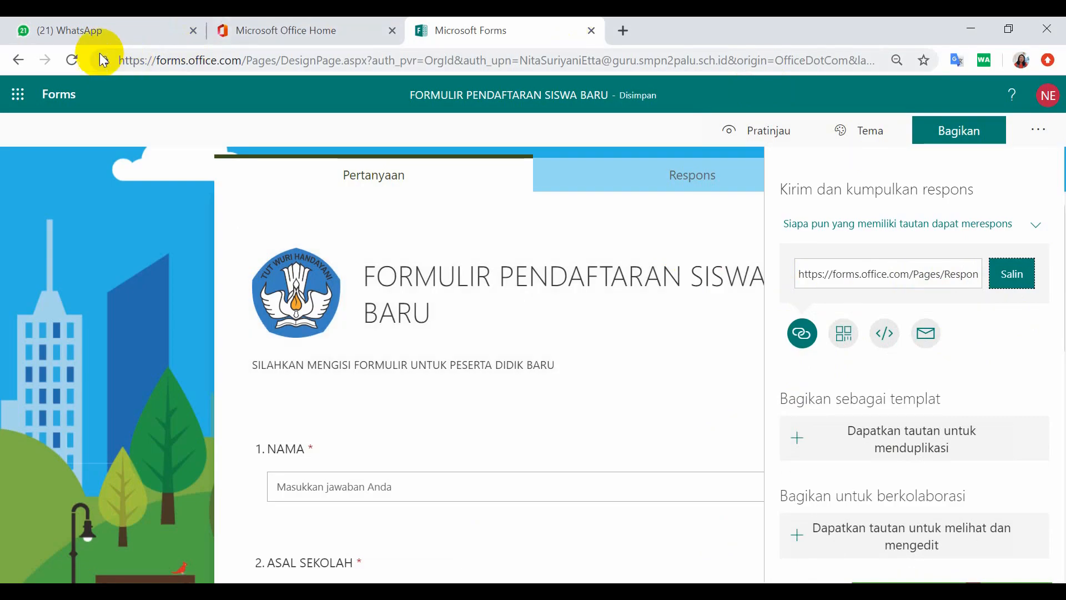
Switch to WhatsApp Web and send the copied form link as a message in the open chat.
left_click(98, 29)
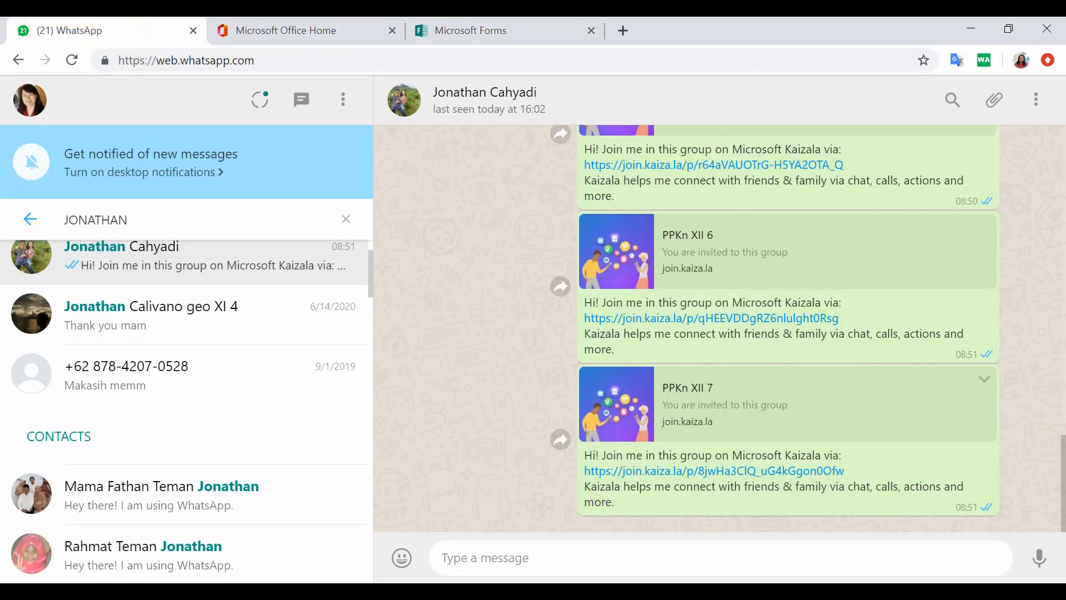
left_click(450, 557)
type("https://forms.office.com/Pages/ResponsePage.aspx?id=E9E6OyrabUawcU6BMwT6GHZK2K82QsNAhXQaqKbz2bhUNFBXR09aN09XWTVTSTNMMDBHQk5KMU43Qi4u")
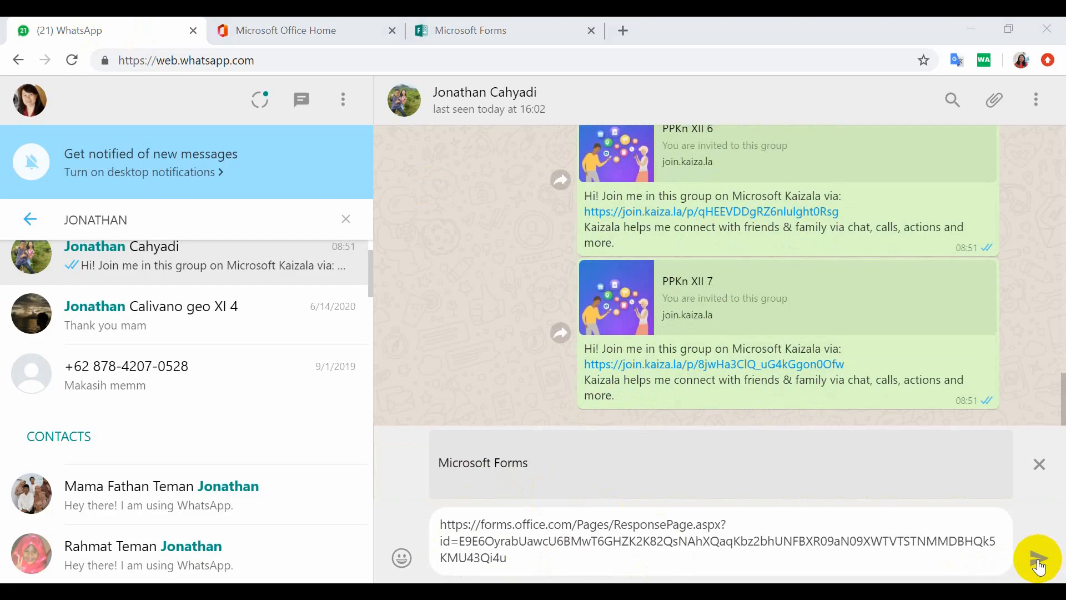
left_click(1038, 559)
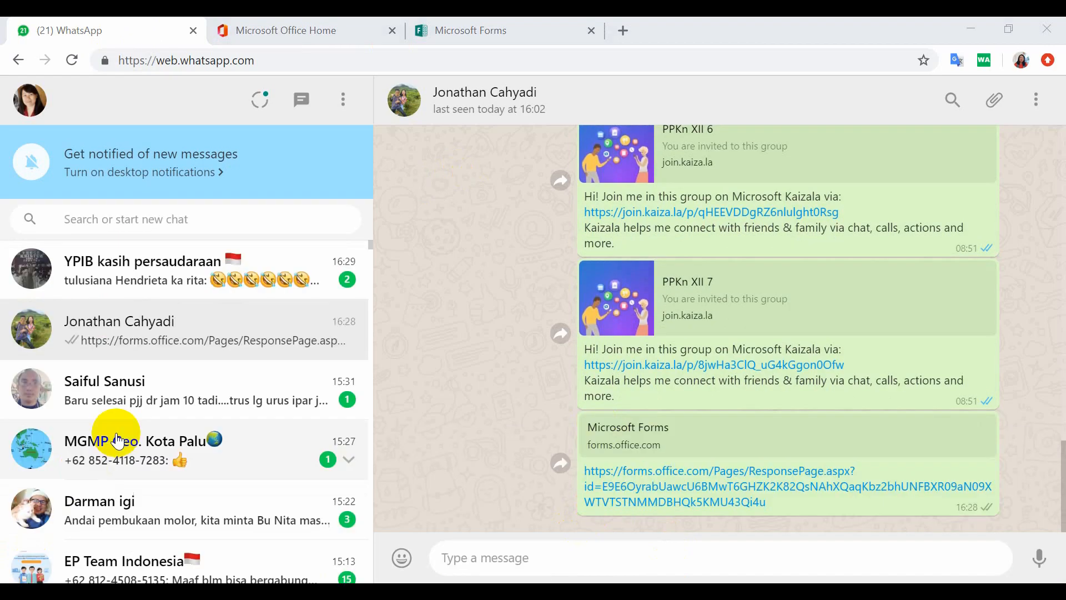
Open the sent form link, enter the student's name under NAMA and answer ASAL SEKOLAH with "SMPN 1".
left_click(719, 492)
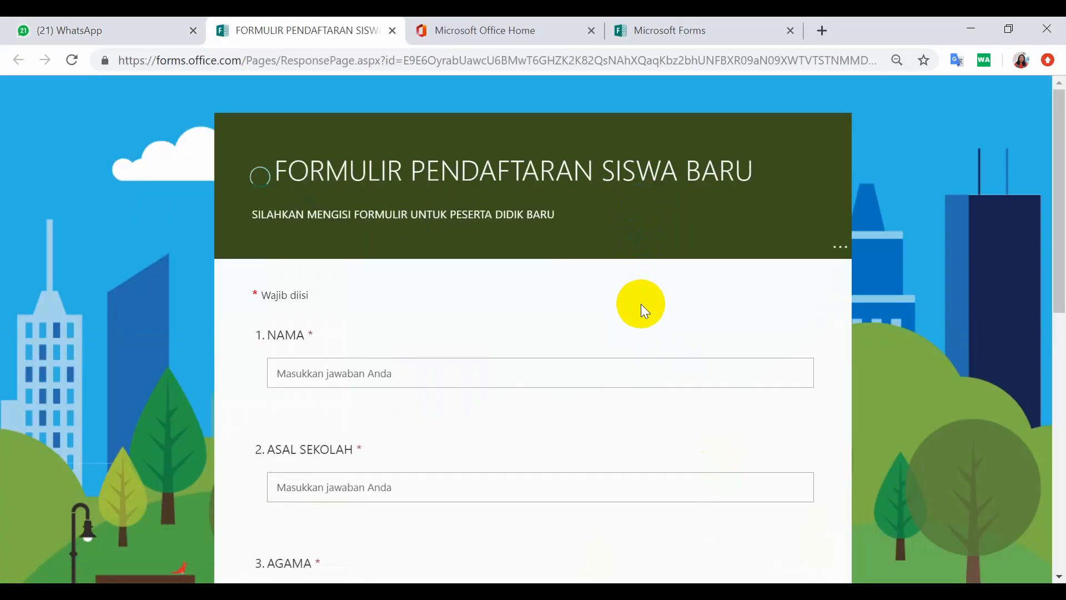
left_click(405, 376)
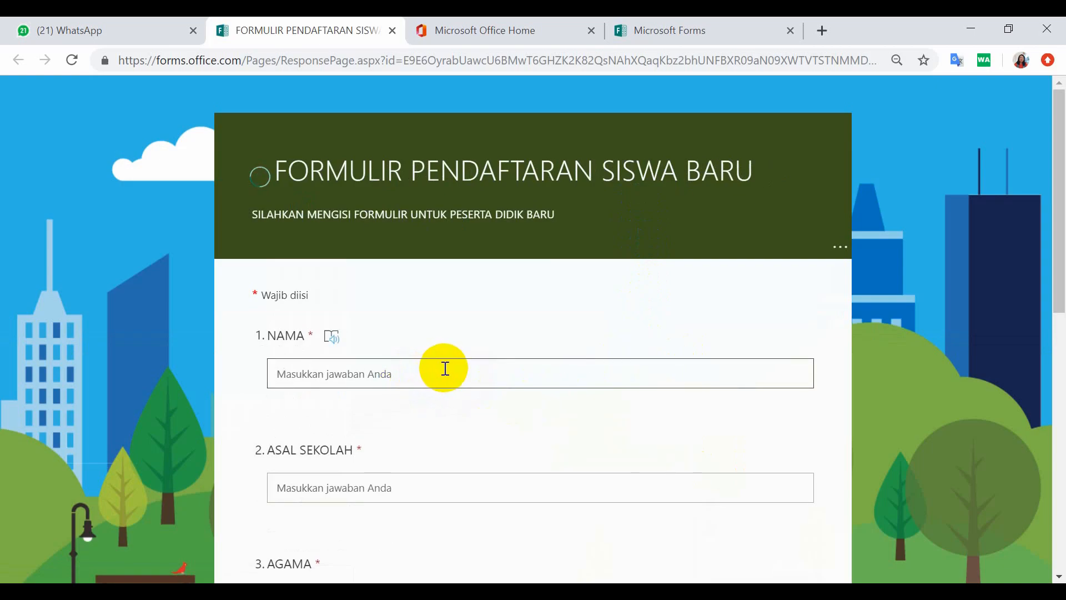
type("TUTI")
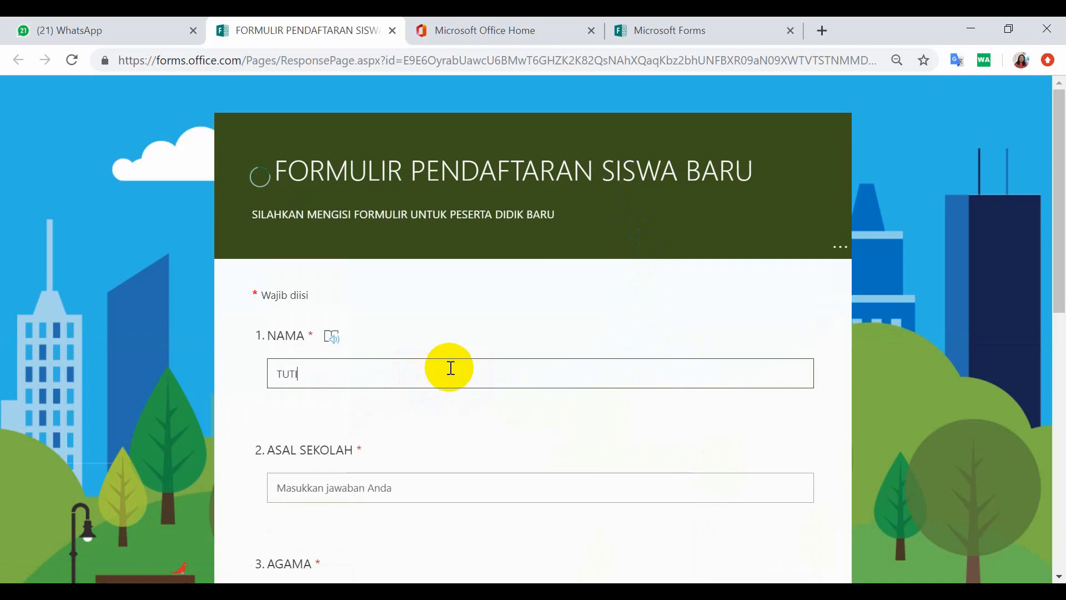
left_click(436, 487)
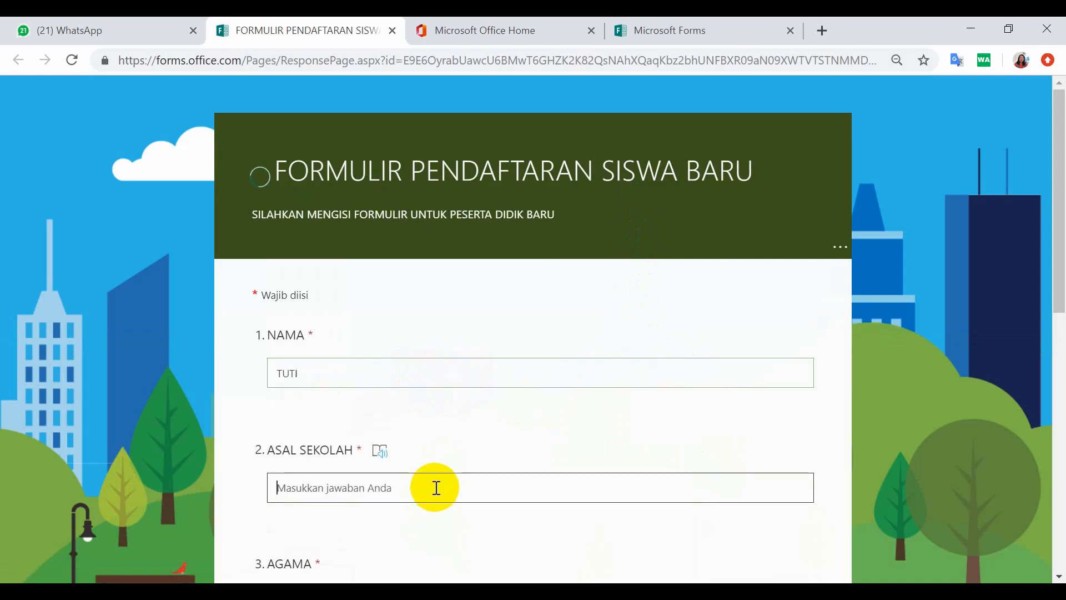
type("SMP")
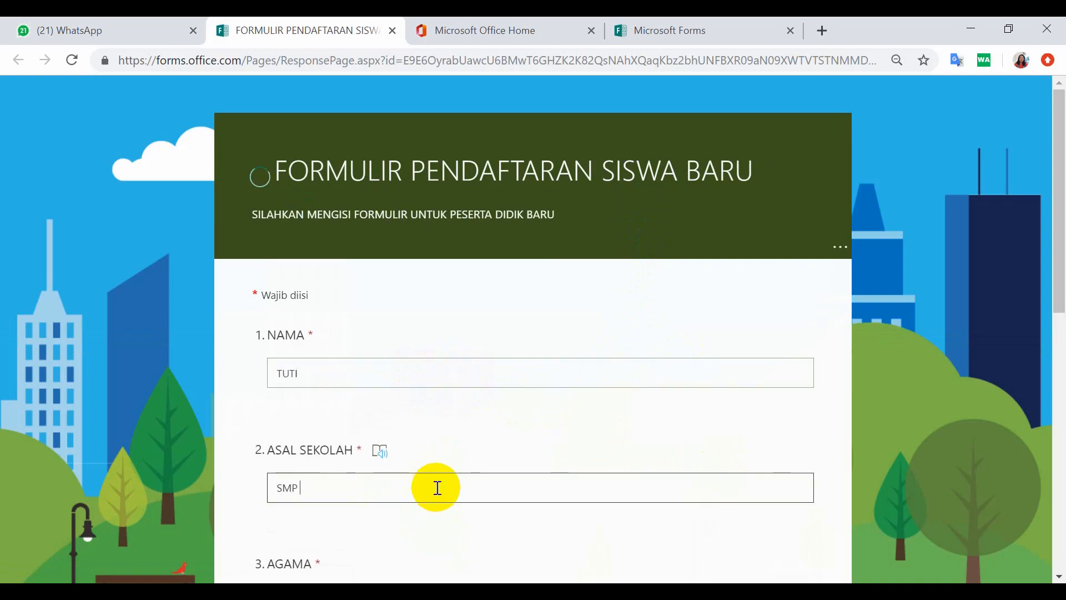
type(" 1")
scroll(453, 508, "down", 5)
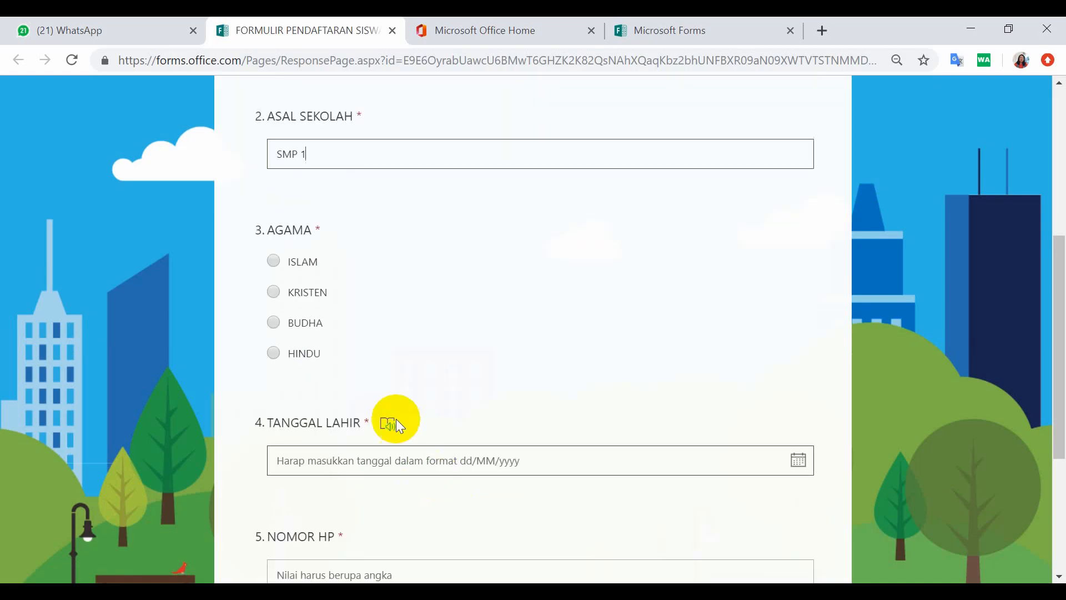
left_click(300, 156)
type("N")
Choose ISLAM for the AGAMA question and pick the student's date of birth for TANGGAL LAHIR.
left_click(274, 262)
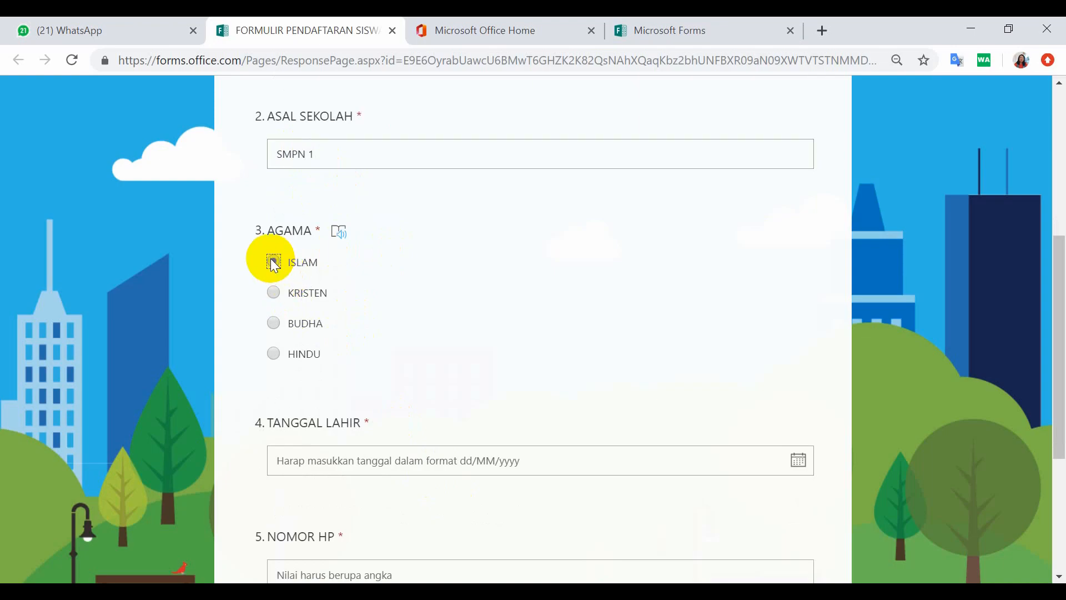
left_click(363, 468)
left_click(442, 493)
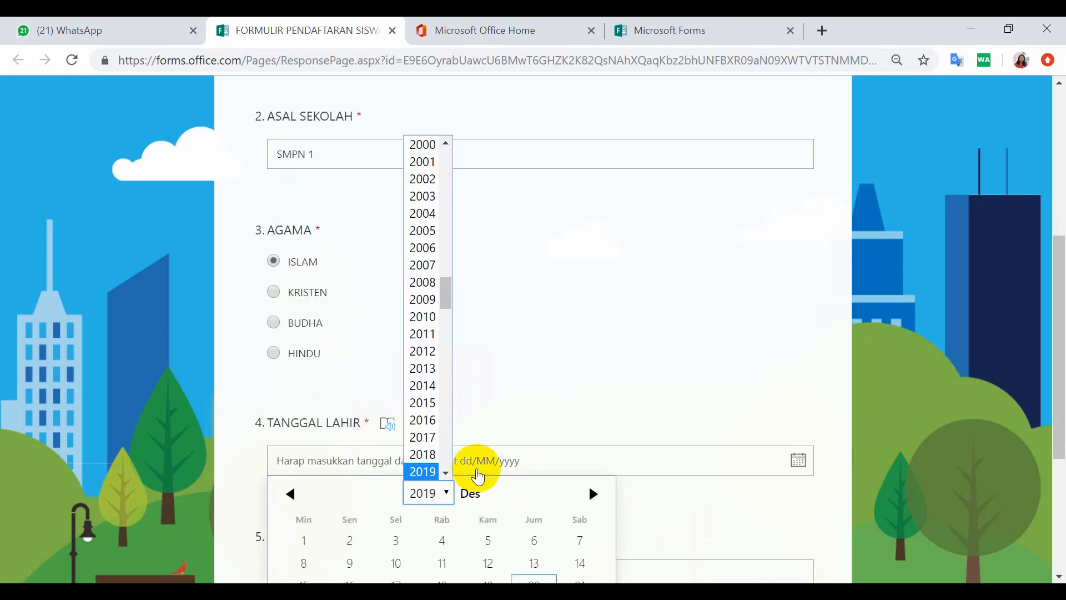
left_click(422, 196)
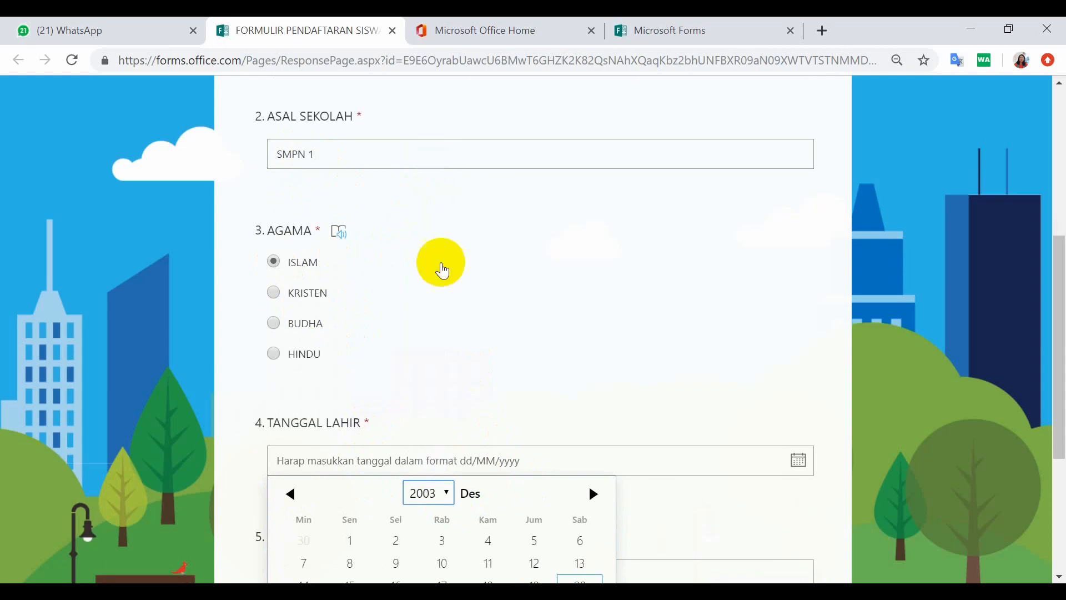
scroll(590, 493, "down", 3)
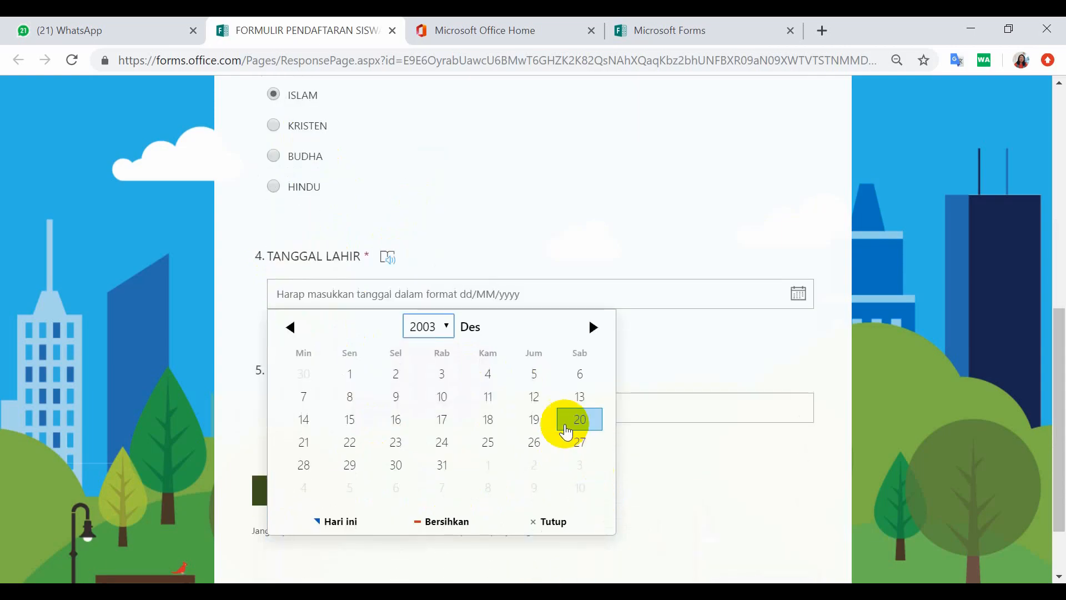
left_click(398, 381)
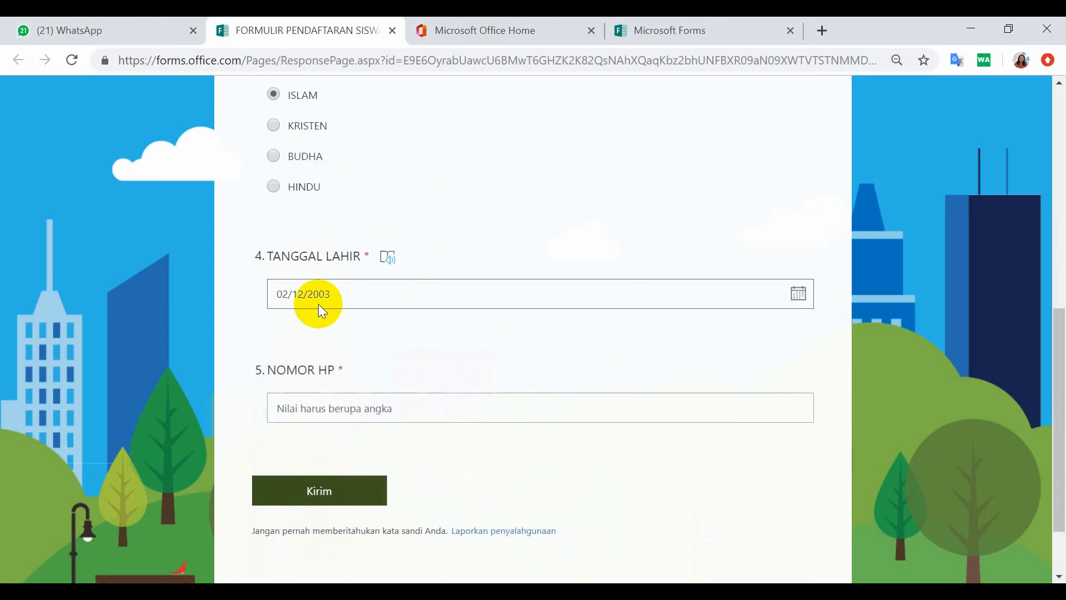
Enter the student's phone number under NOMOR HP and submit the registration response.
left_click(343, 408)
type("08111")
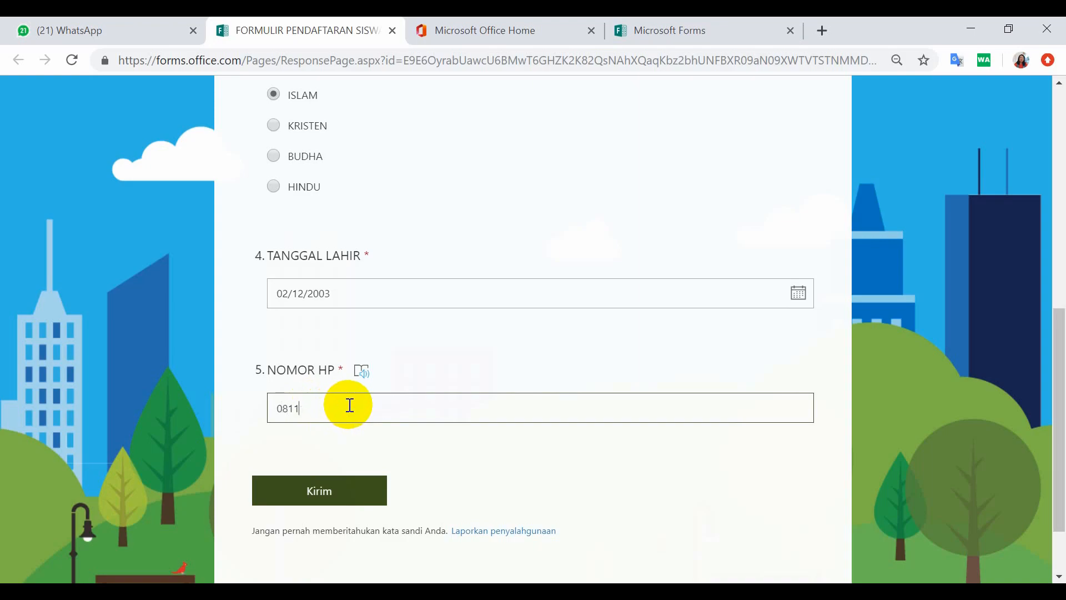
type("657")
left_click(319, 492)
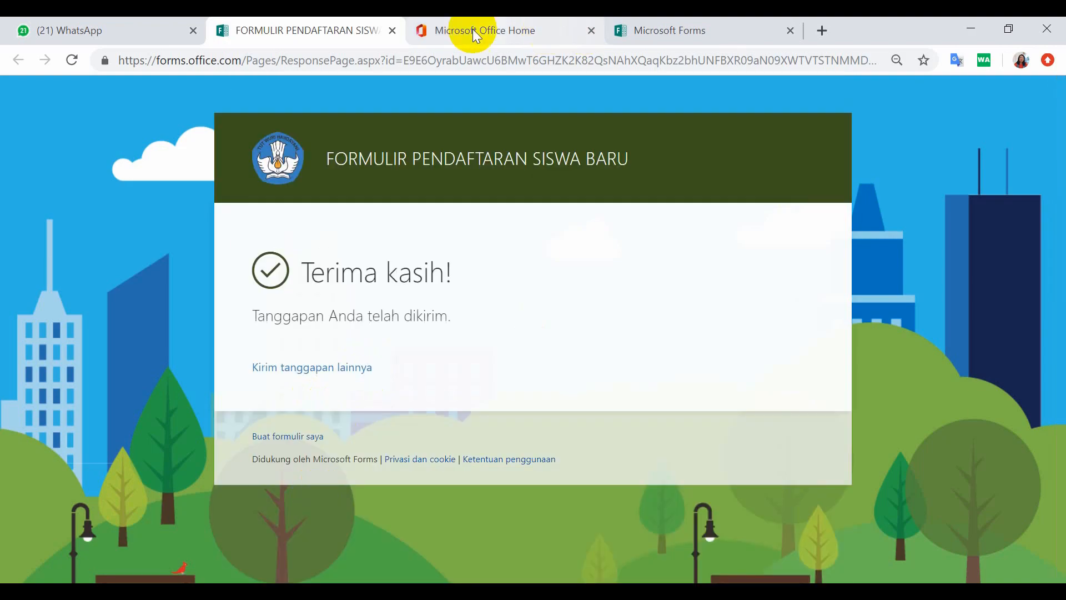
Export the form's responses from its design page to Excel as FORMULIR PENDAFTARAN SISWA BARU(1-2) in Downloads, and open the downloaded workbook.
left_click(664, 31)
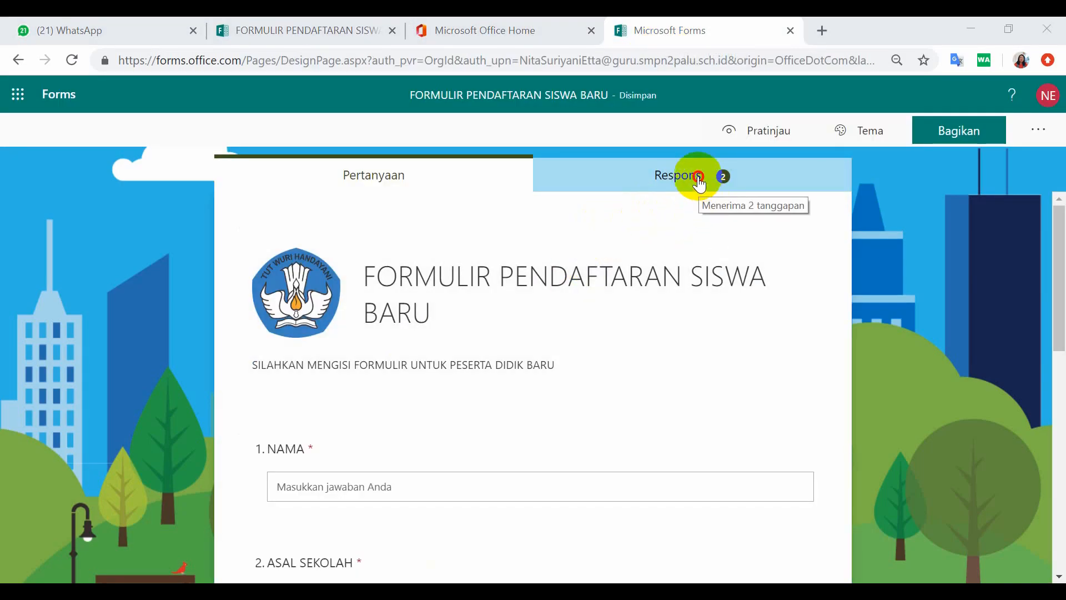
left_click(699, 176)
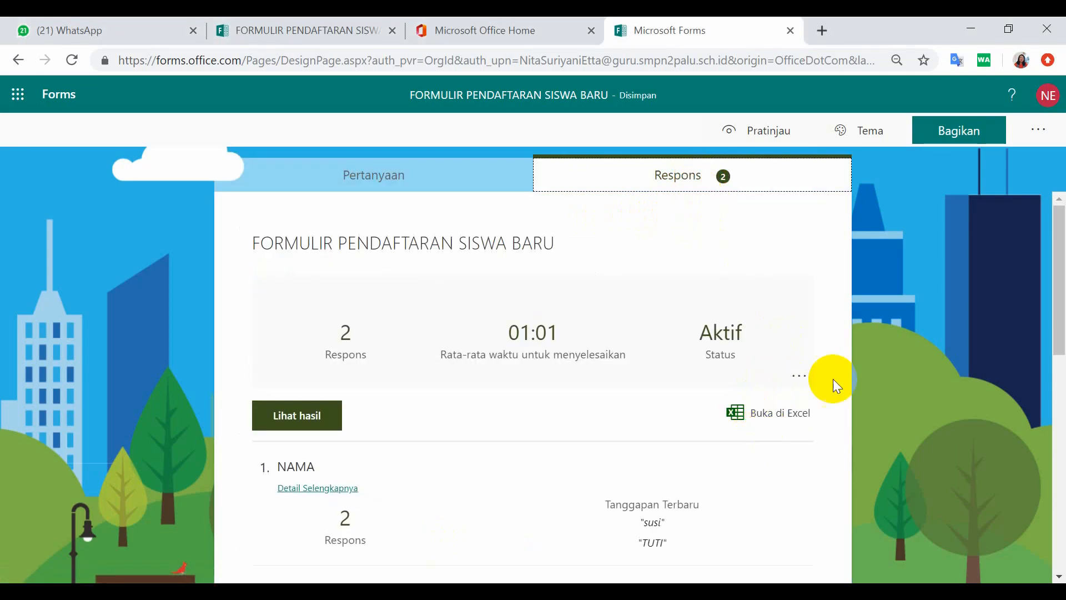
left_click(747, 420)
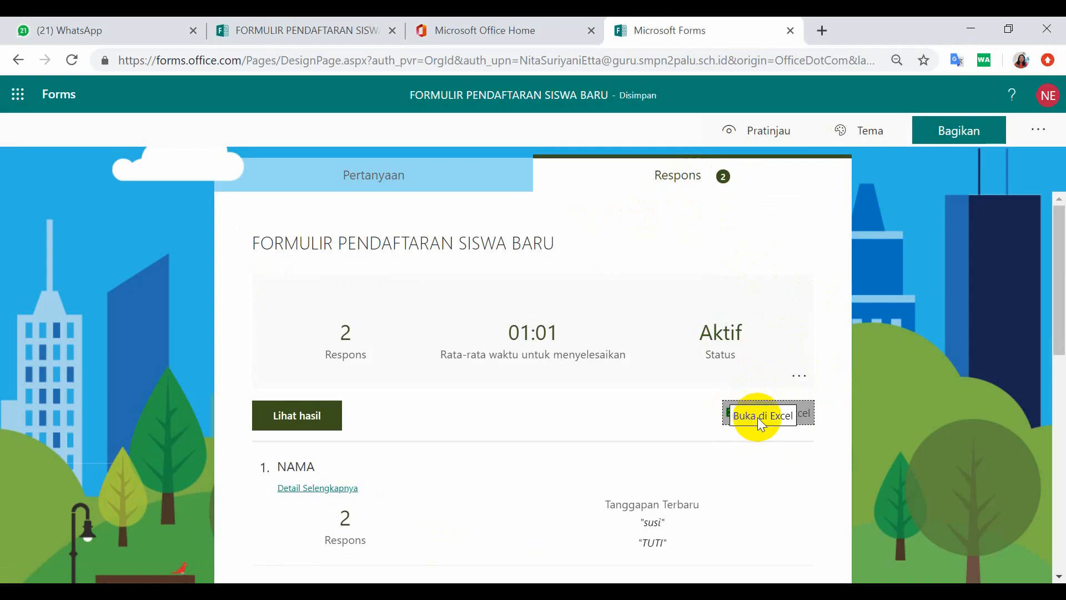
left_click(807, 413)
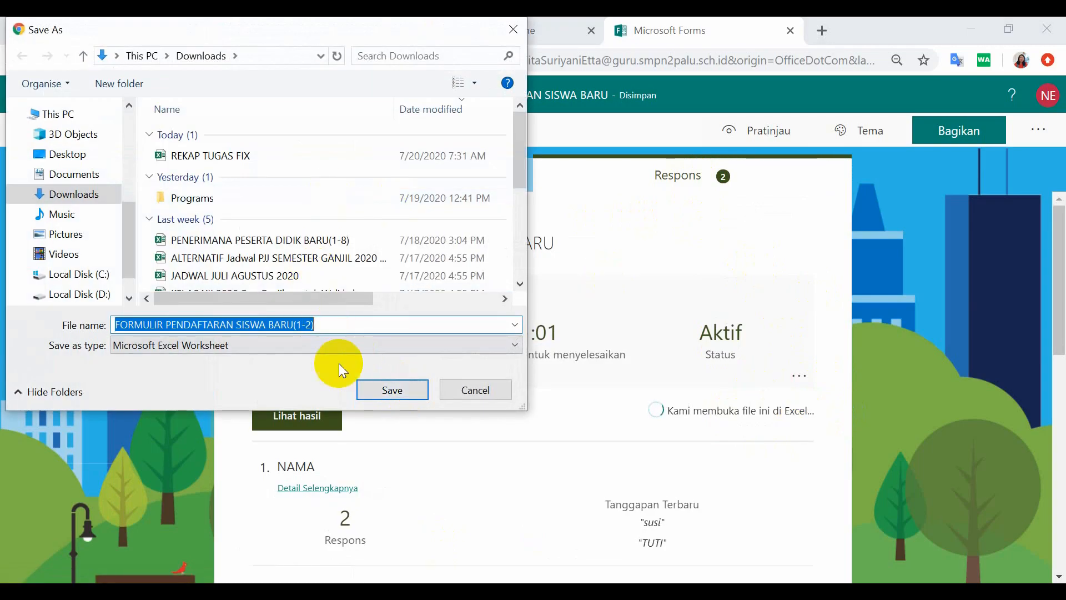
left_click(381, 387)
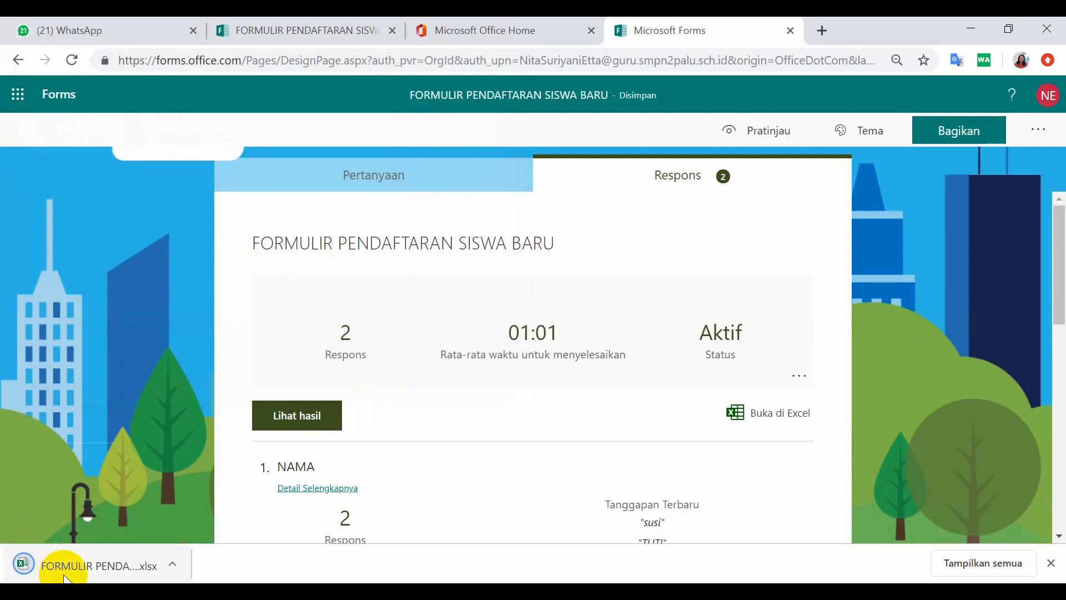
left_click(78, 562)
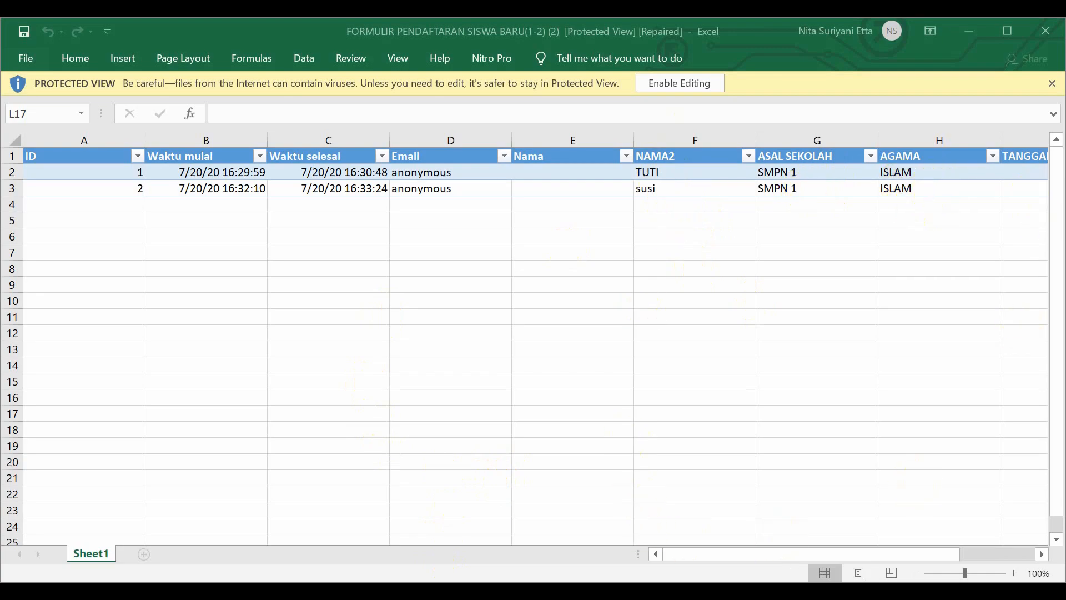
Return from Excel to the Office home page in the browser, and create a new quiz in Forms.
left_click(441, 591)
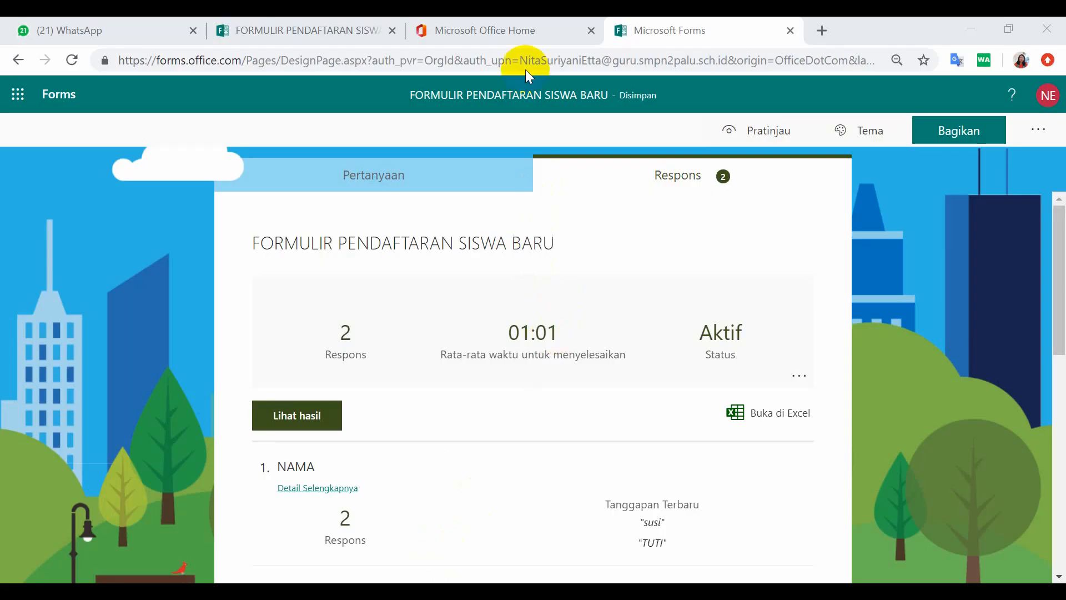
left_click(498, 29)
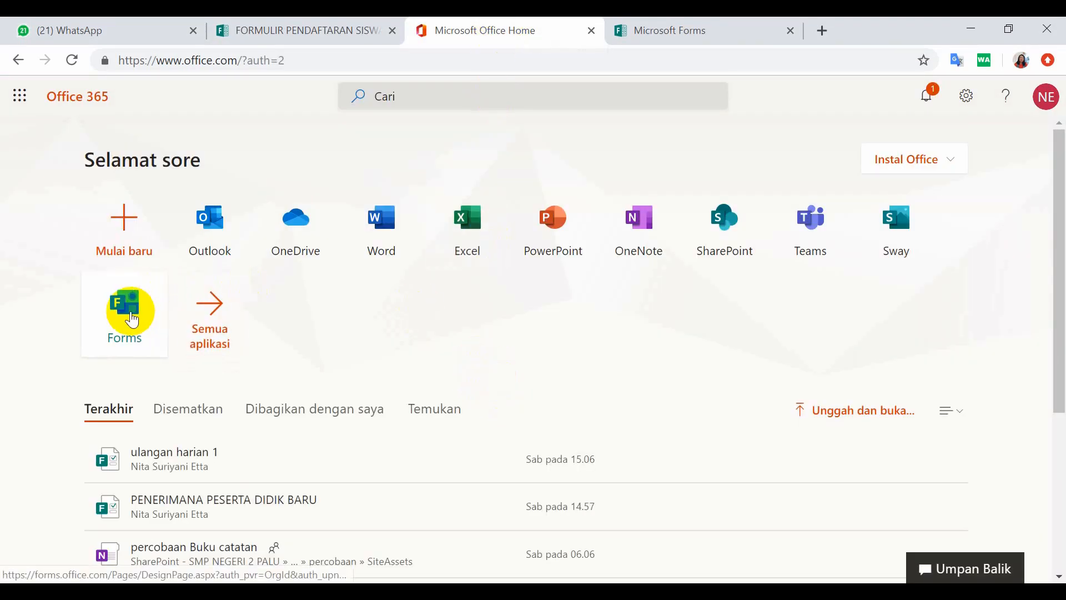
left_click(131, 315)
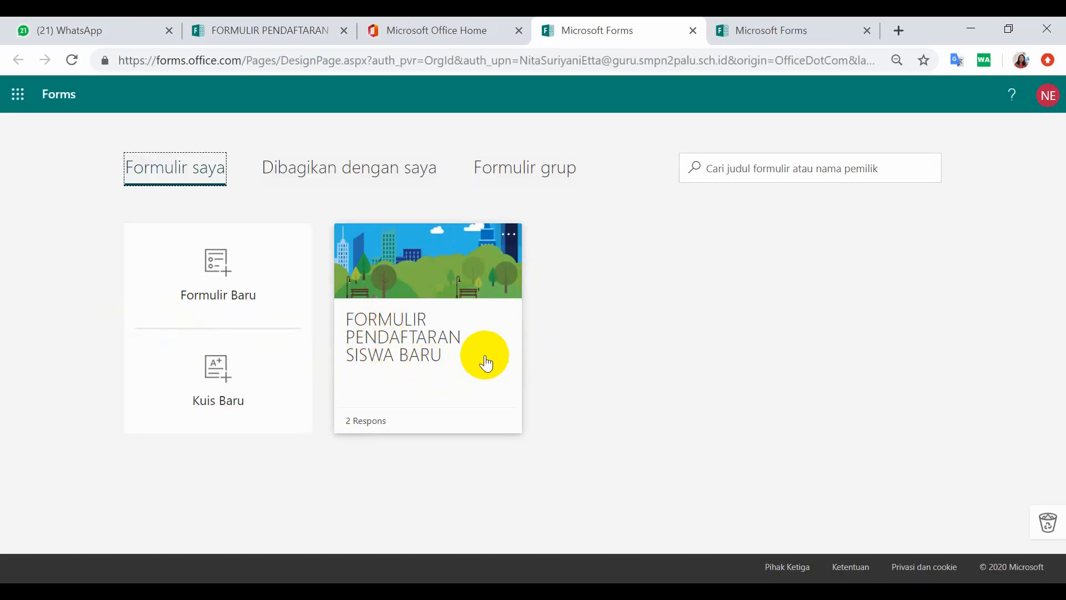
left_click(222, 378)
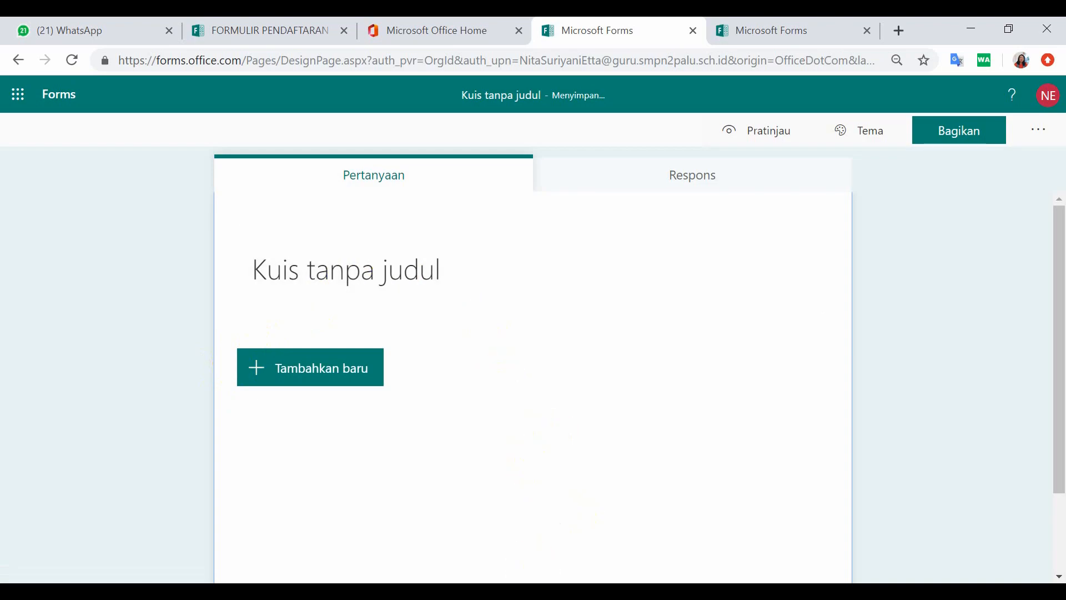
Replace the new quiz's default title with "ULANGAN BIOLOGI KELAS X".
mouse_move(637, 592)
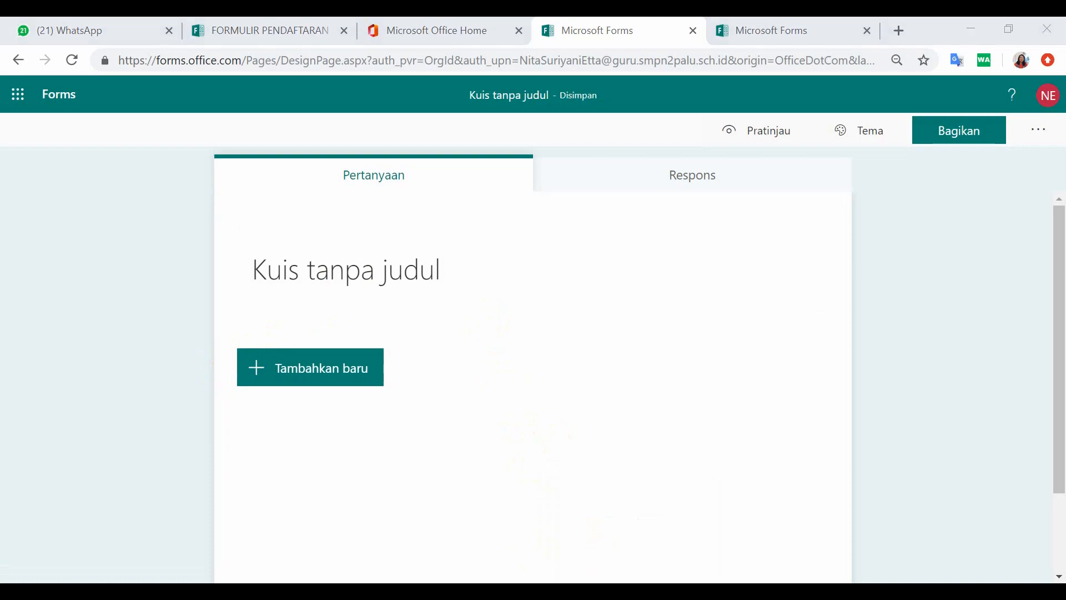
left_click(280, 269)
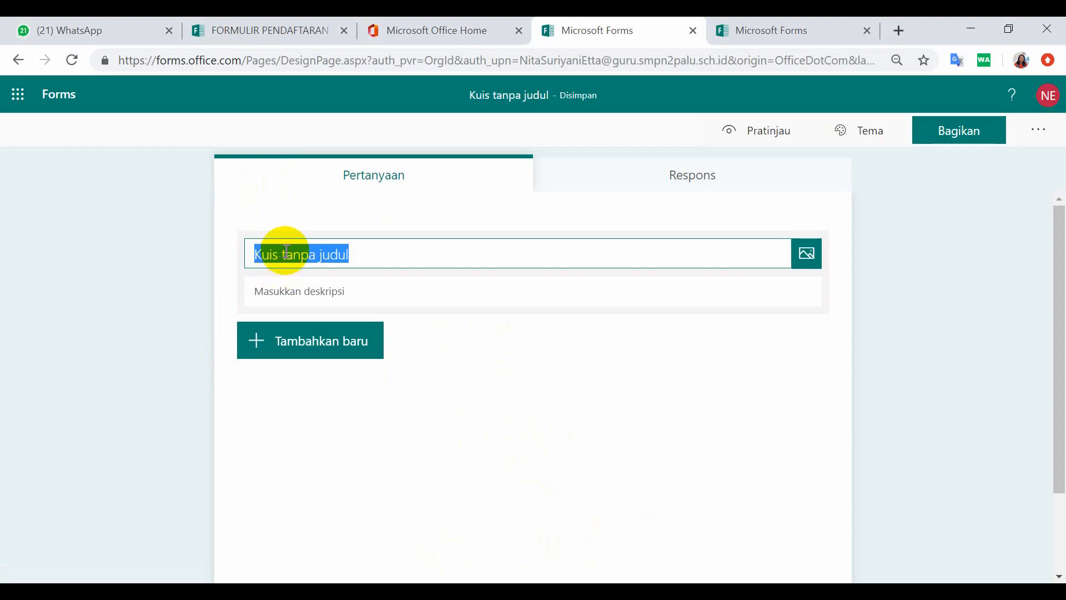
key("BackSpace")
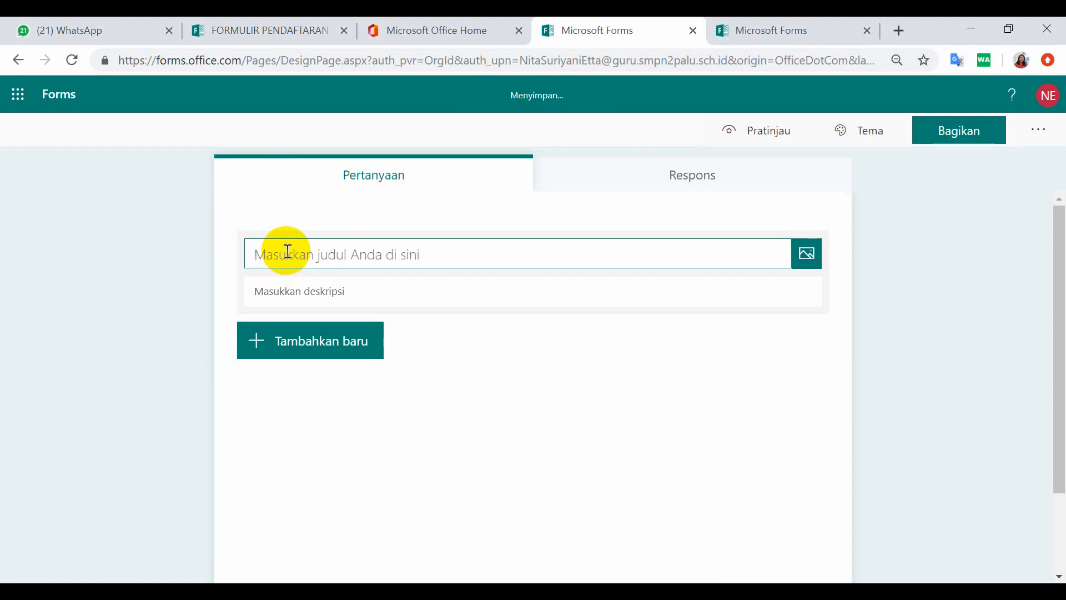
type("ULANGAN BIOLOGI")
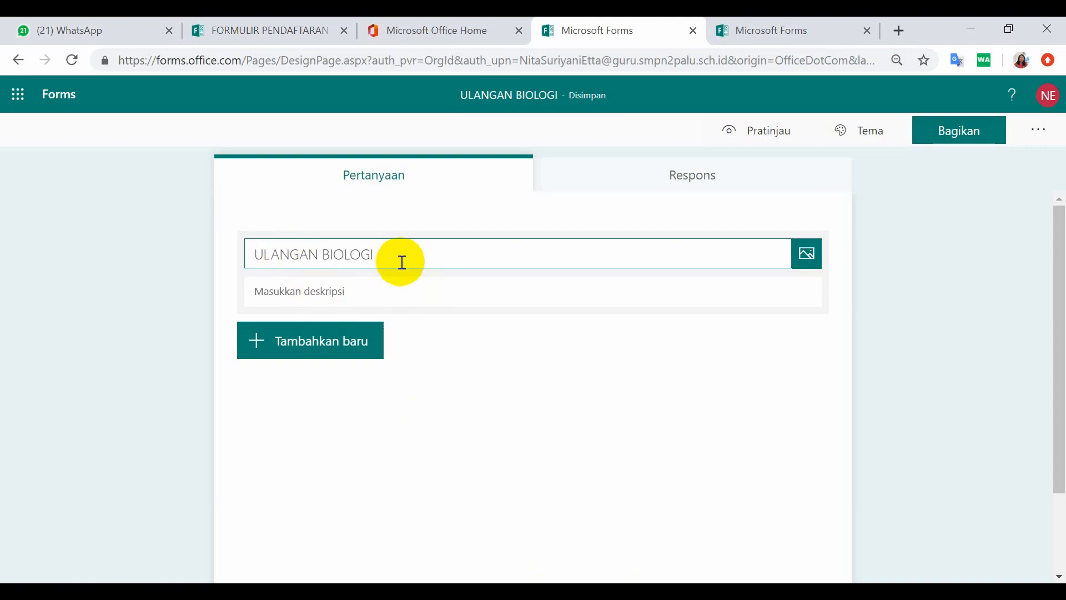
type(" KELAS")
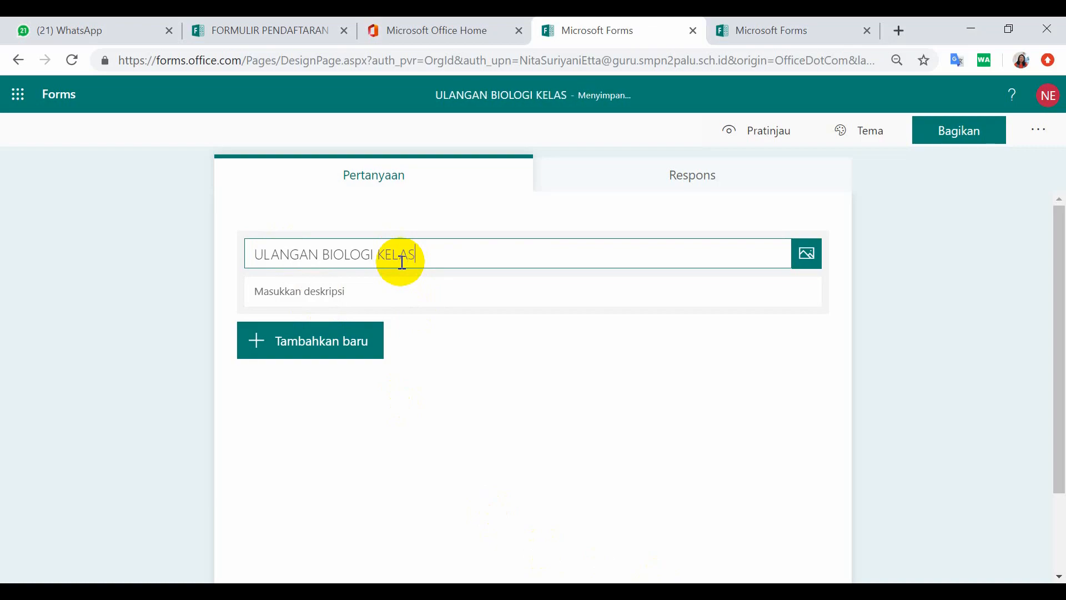
type(" X")
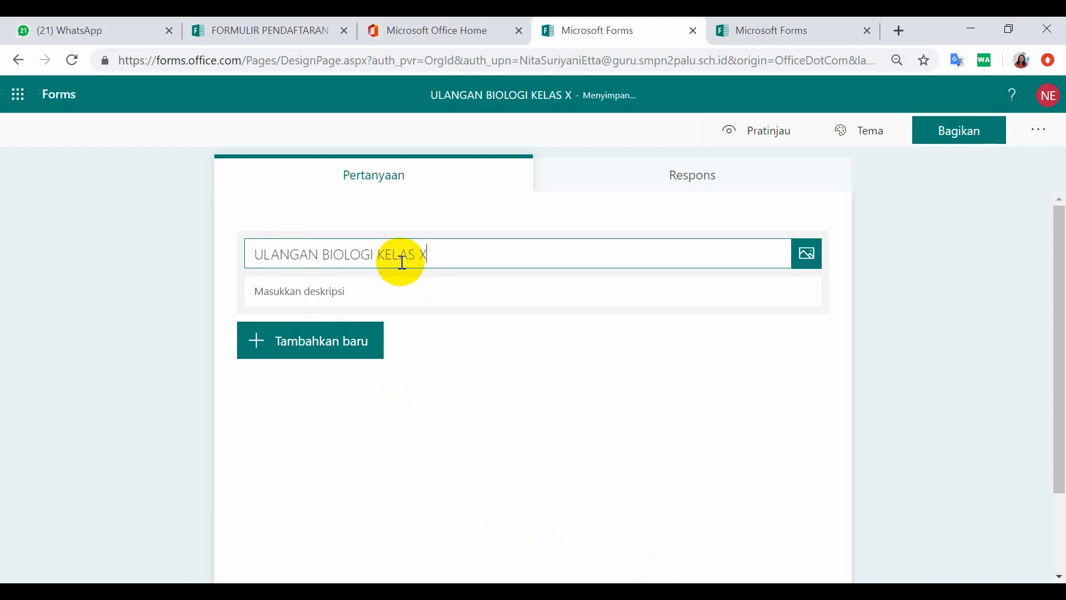
Fill the quiz description with "Petunjuk umum :" and the numbered lines "1. Kerjakan soal ini dengan teliti" and "2. kerjakan dengan jujur".
left_click(298, 290)
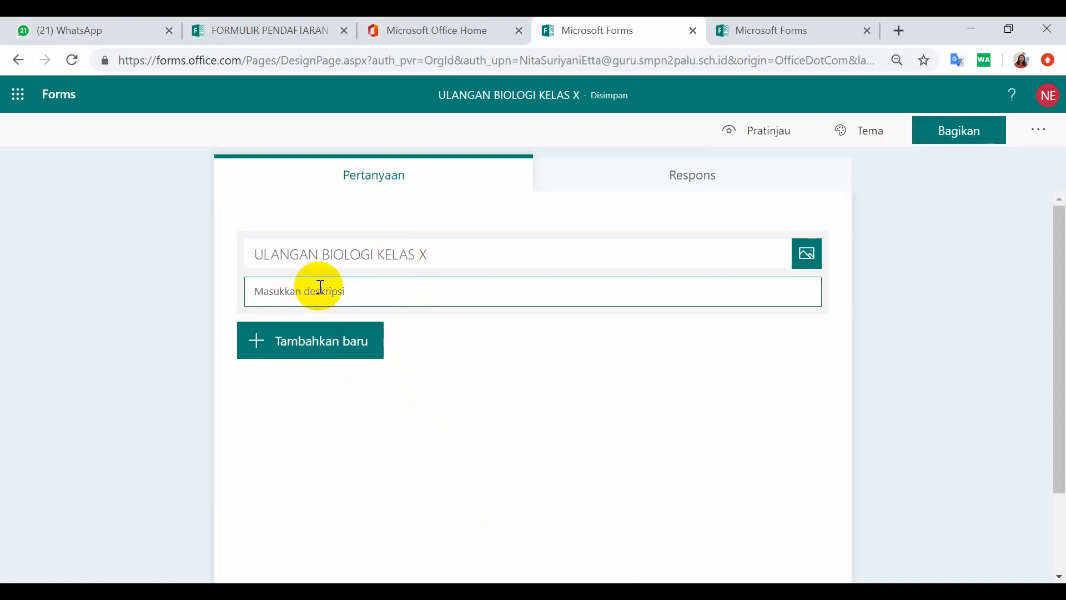
type("Petunjuk")
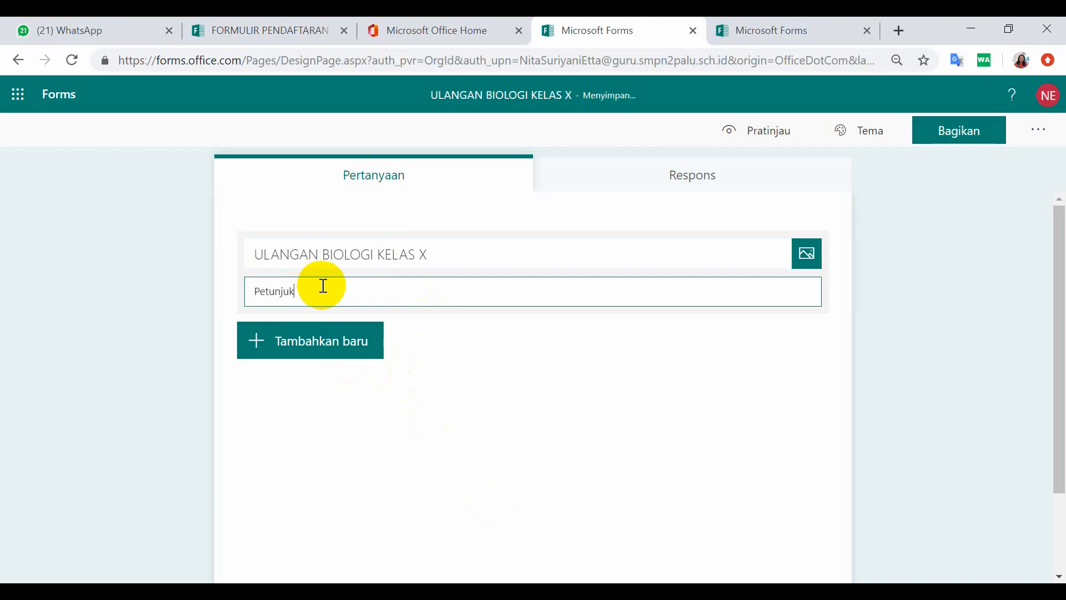
type(" umum:")
key("Return")
type("1.")
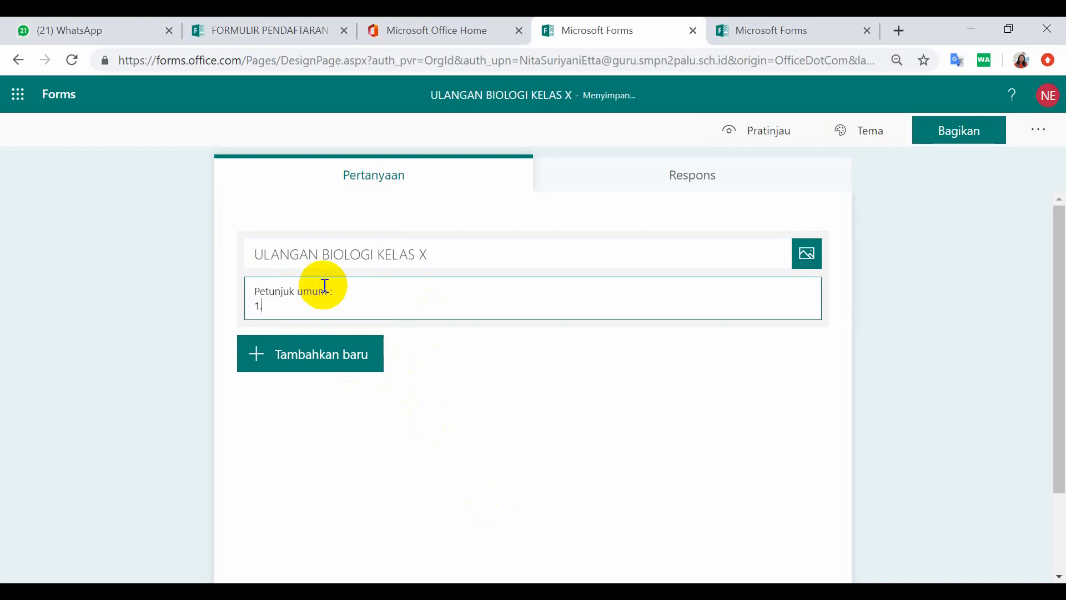
type(" Kerjakan soal ini dengan teliti")
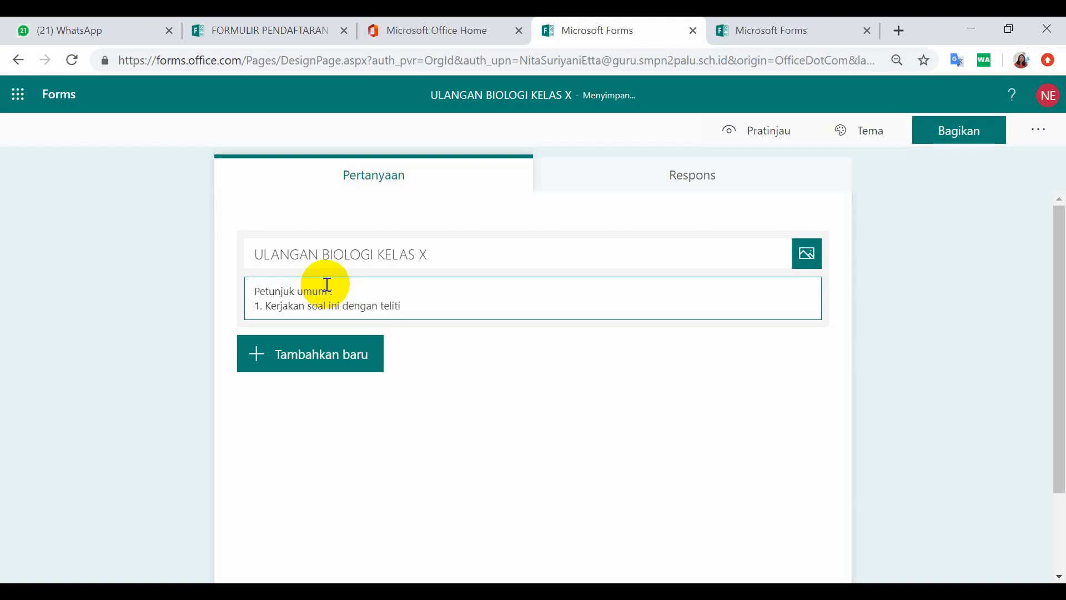
key("Return")
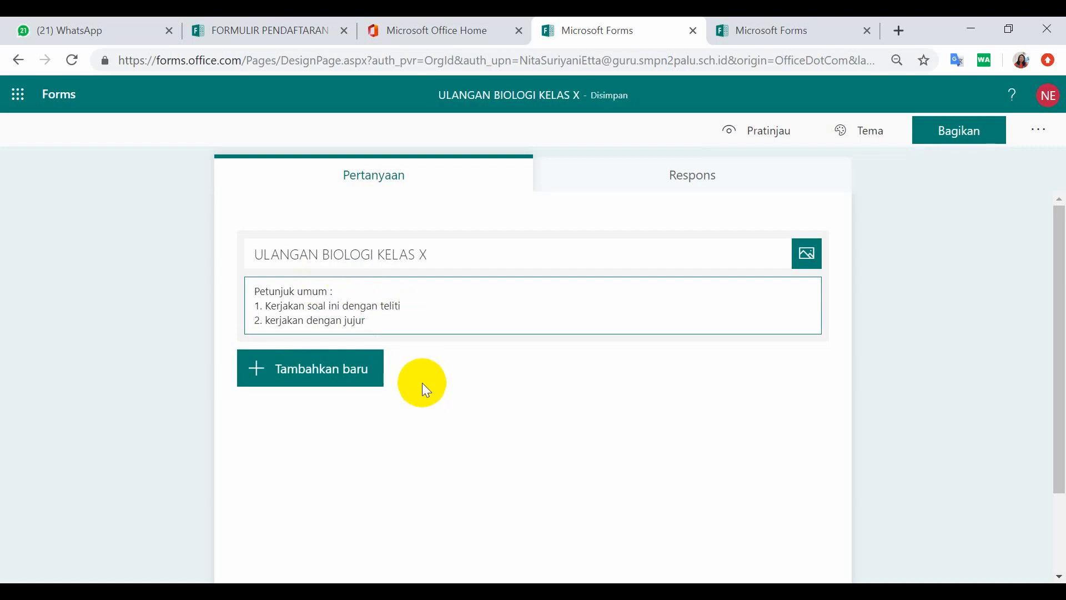
Add a Pilihan question to the quiz, clearing its default title and enabling the Matematika option.
left_click(326, 375)
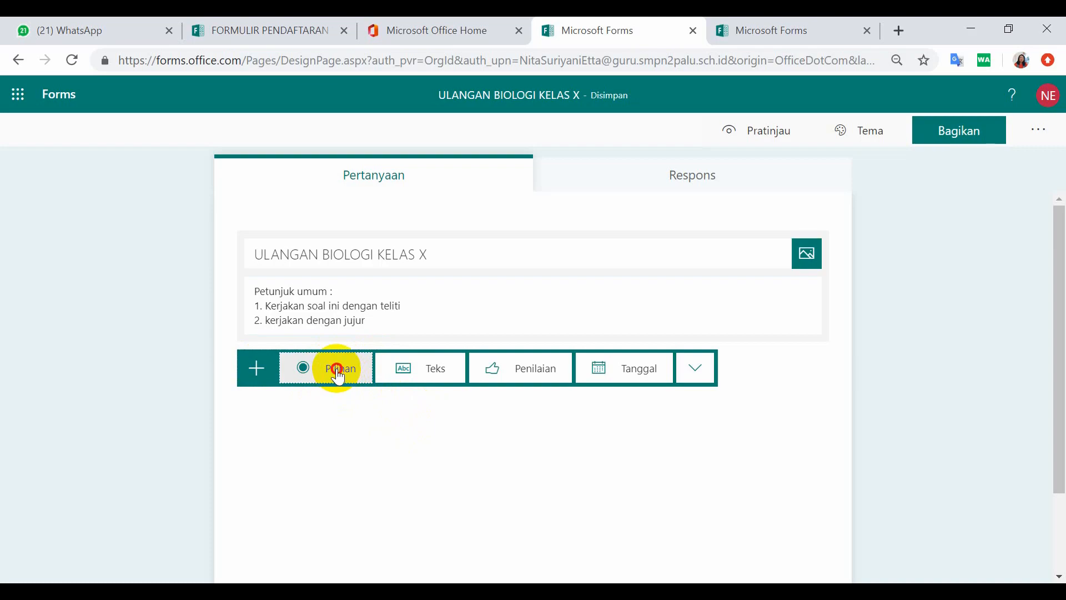
left_click(338, 381)
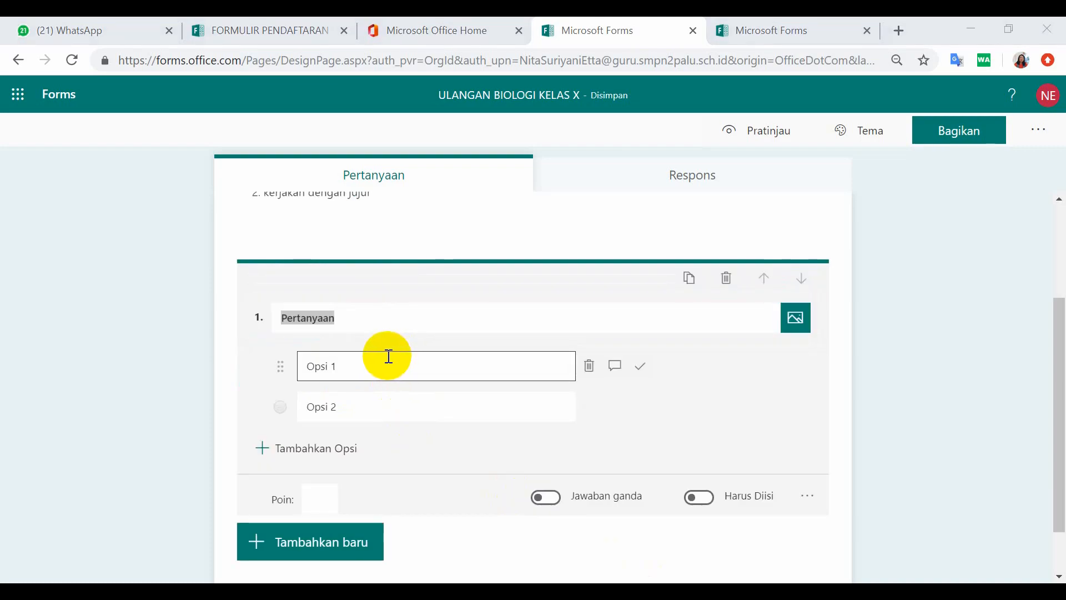
left_click(366, 320)
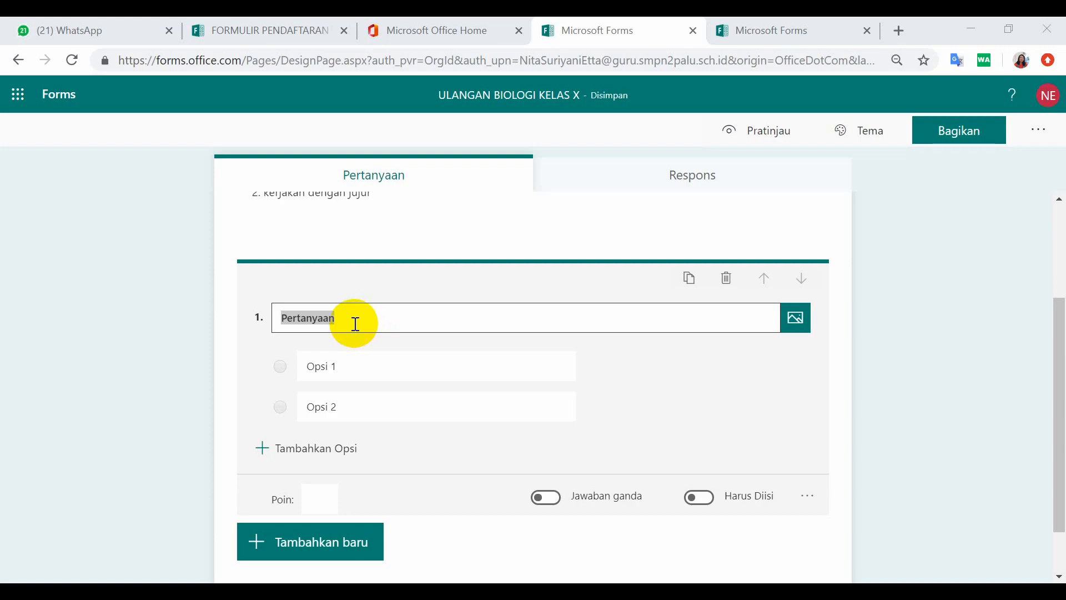
left_click(346, 315)
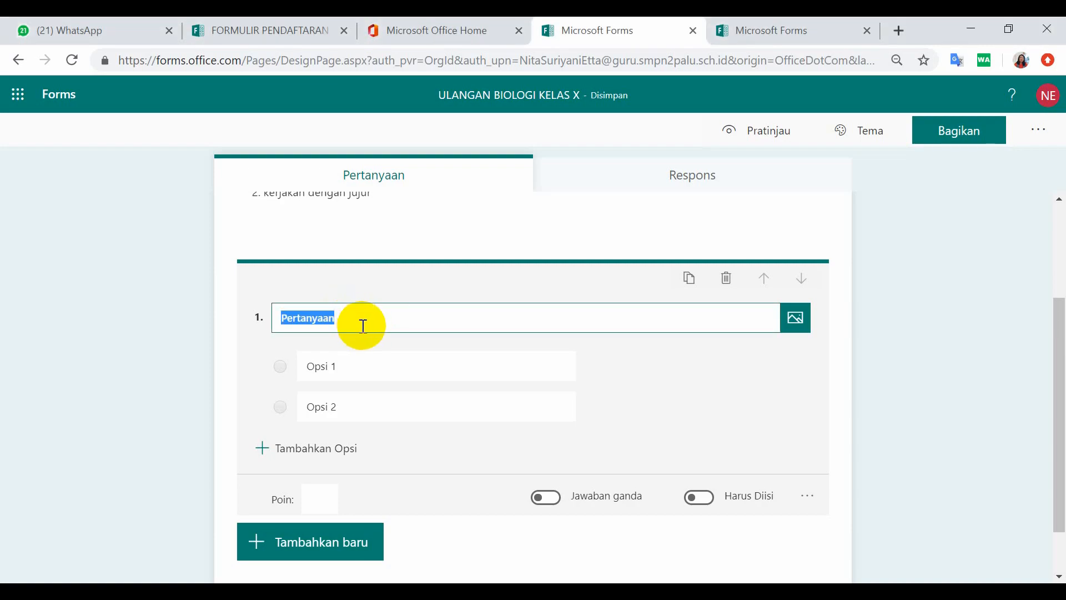
key("BackSpace")
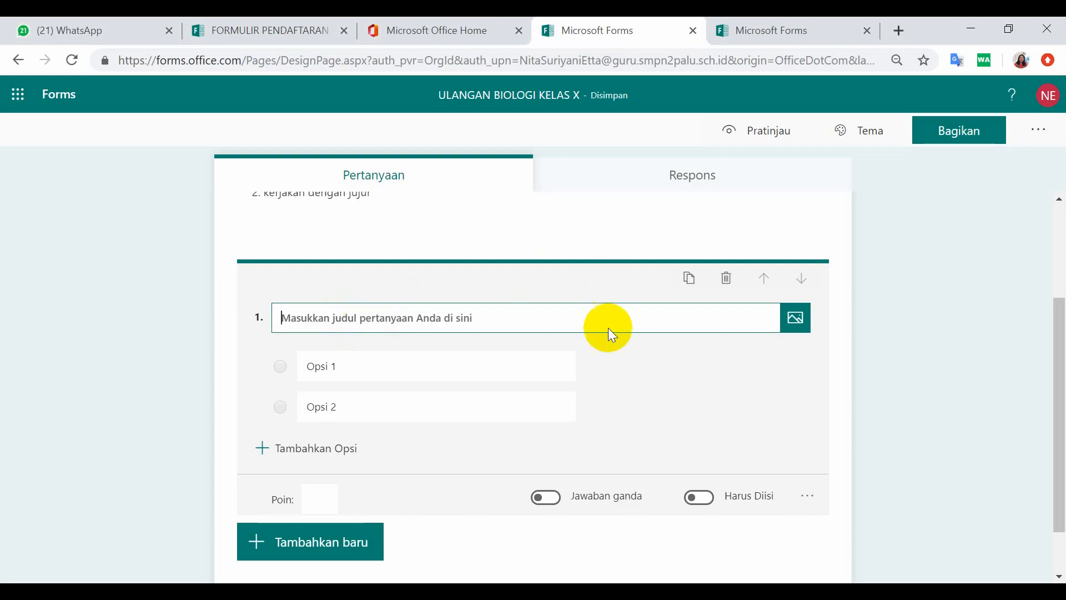
left_click(769, 578)
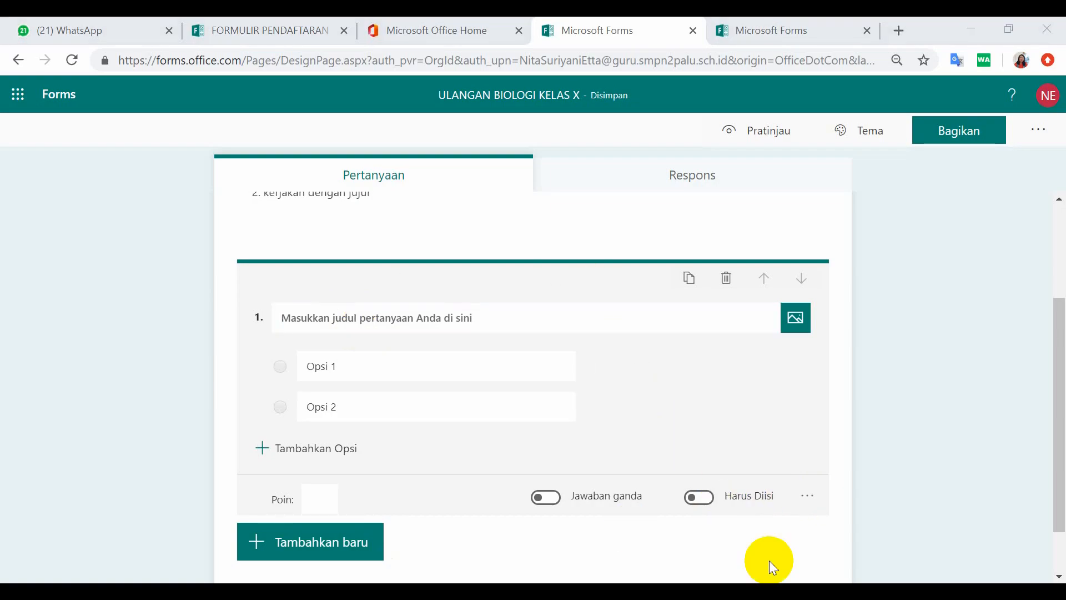
left_click(807, 497)
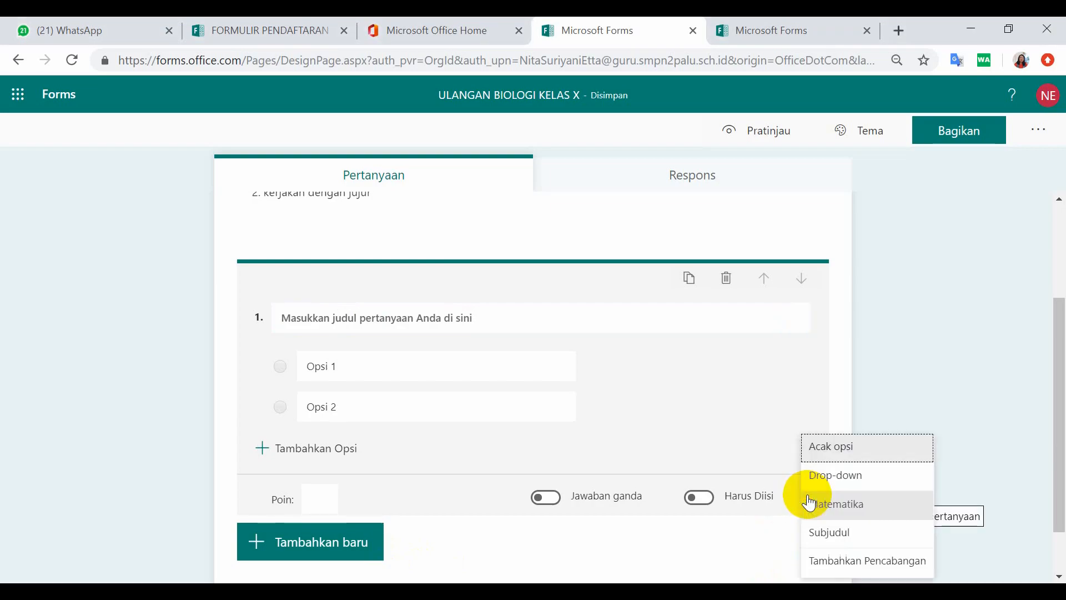
left_click(840, 507)
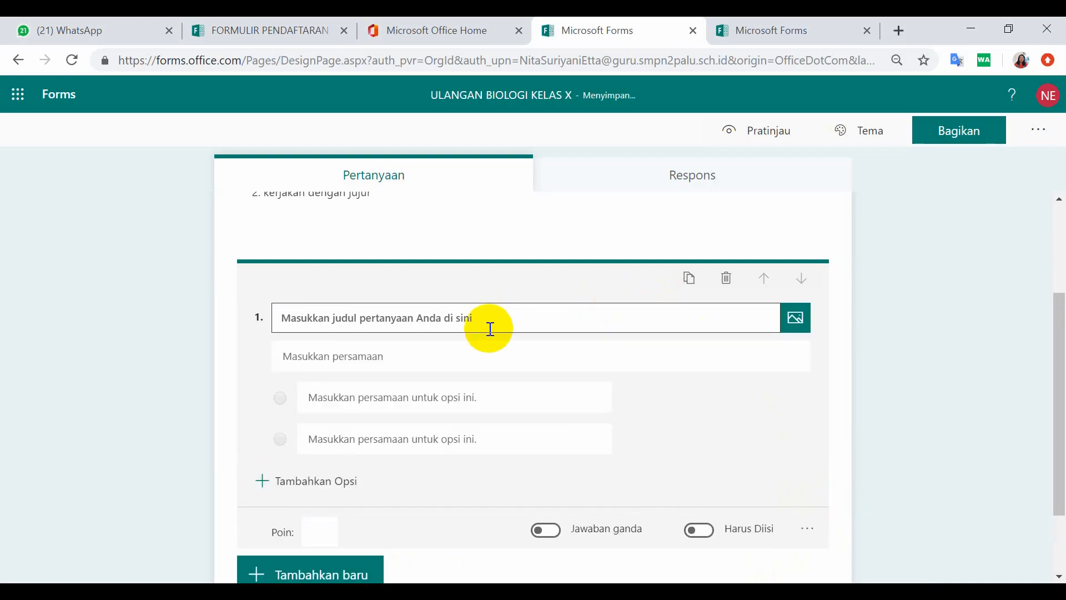
Title question 1 "kerjakan soal persamaan berikut ini".
left_click(502, 319)
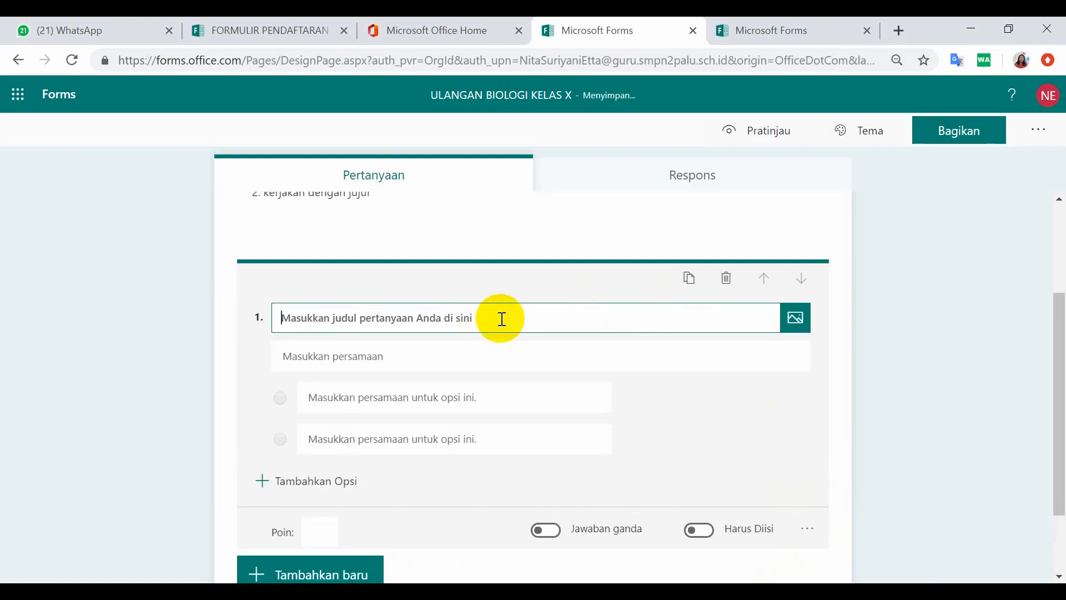
type("kerjakan so")
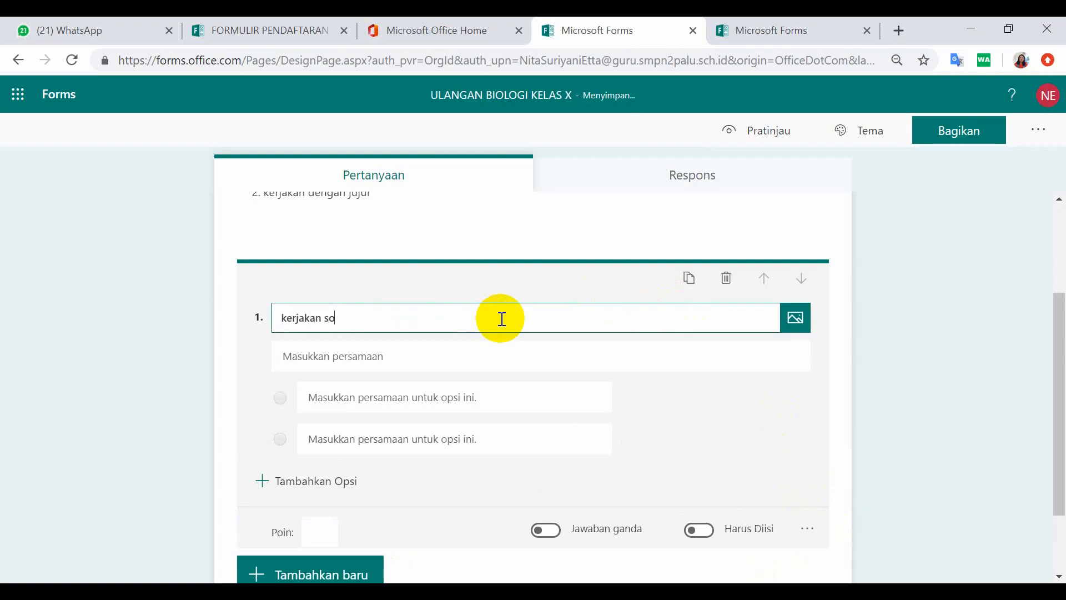
type("al persamaan beri")
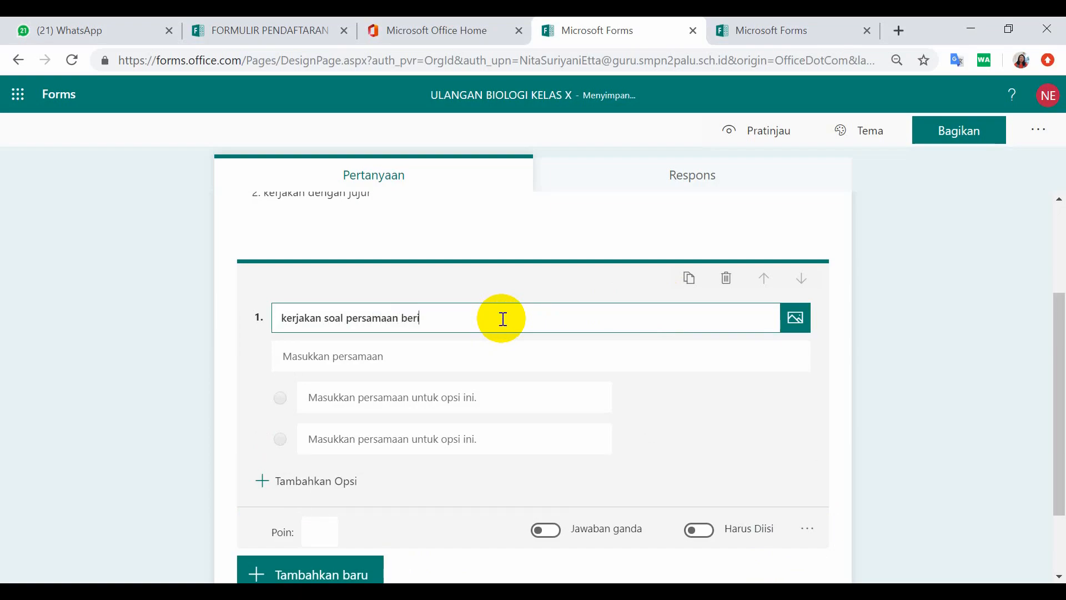
type("kut ini")
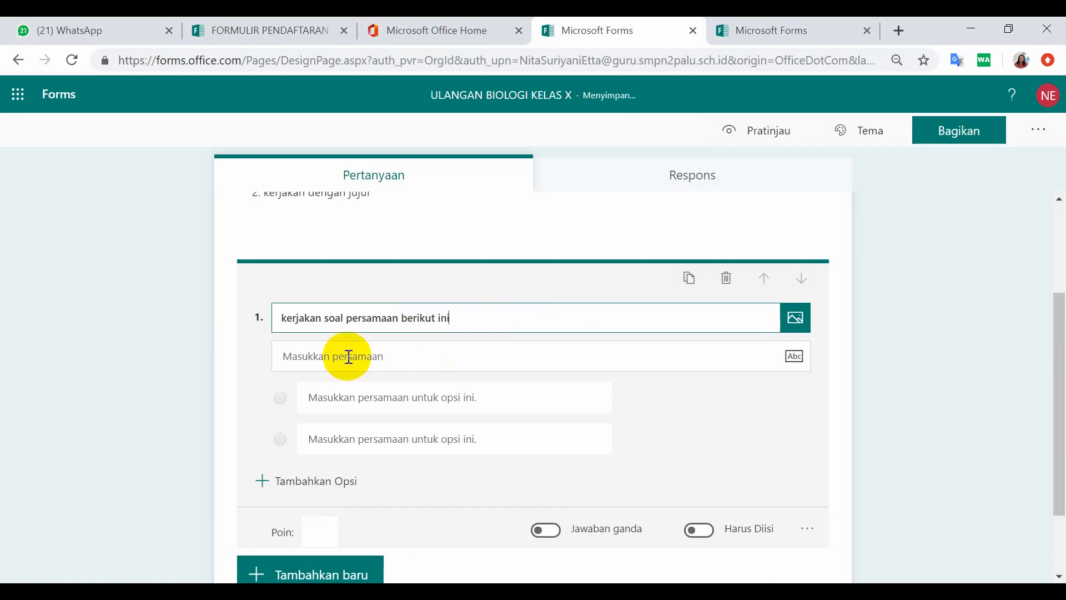
Enter the equation 3x² + 4y² + 120 = for question 1 and confirm it.
left_click(347, 357)
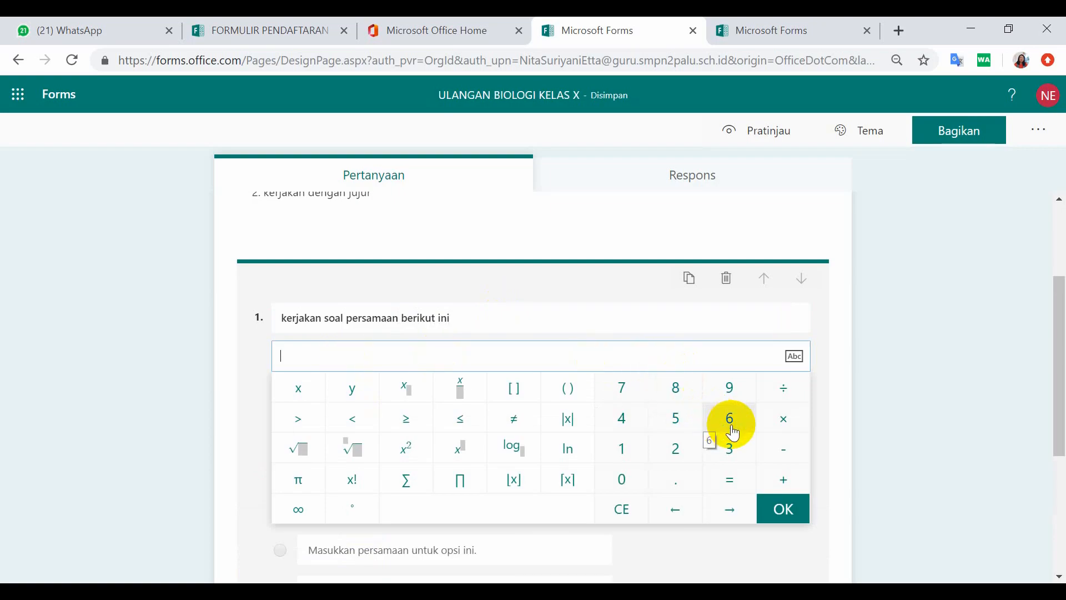
left_click(731, 447)
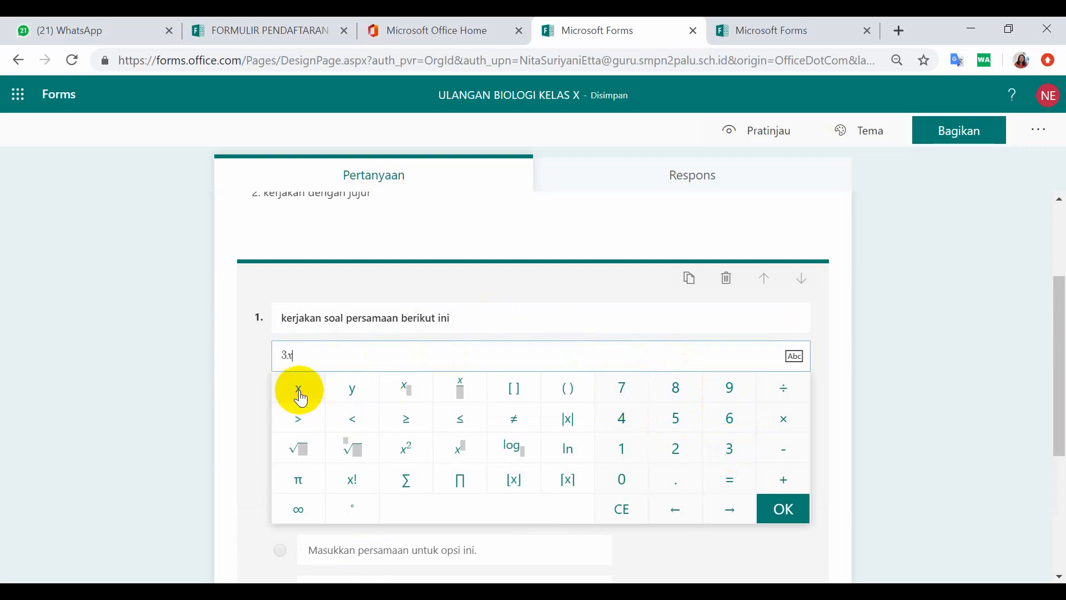
left_click(406, 449)
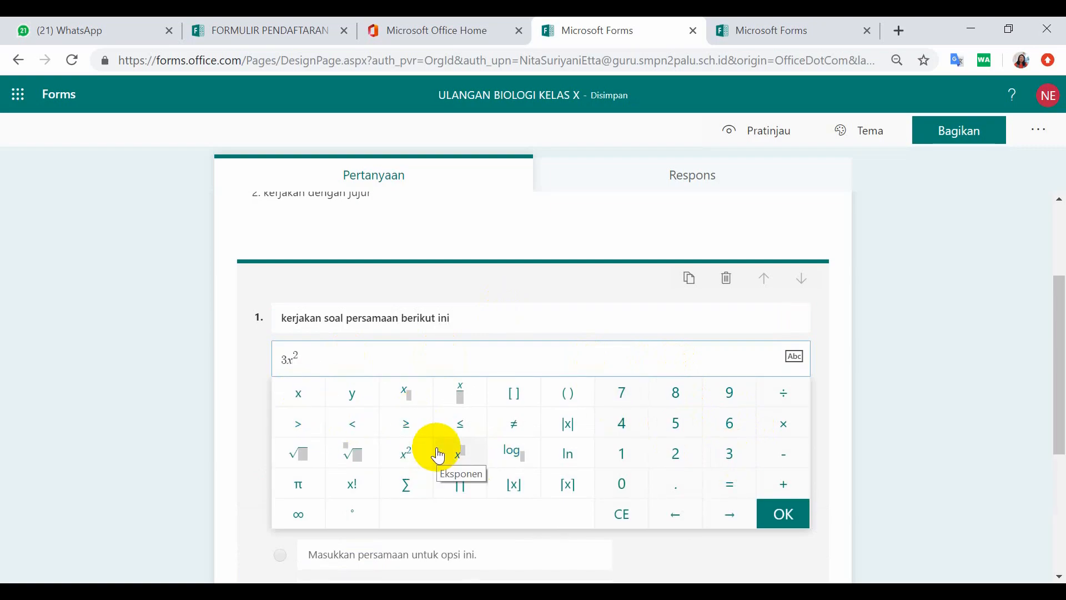
left_click(781, 485)
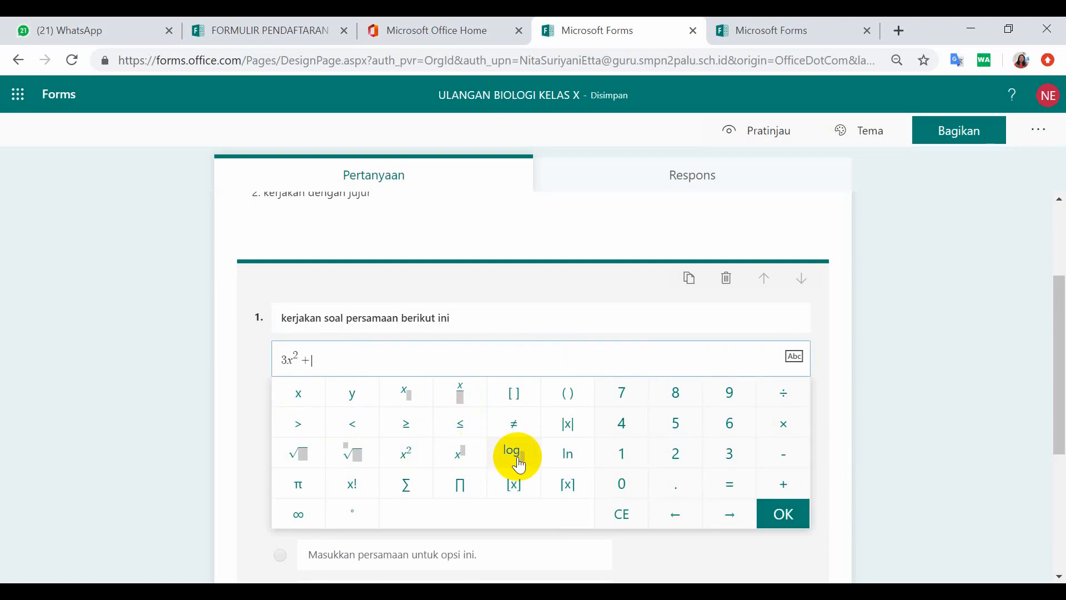
left_click(622, 424)
left_click(355, 394)
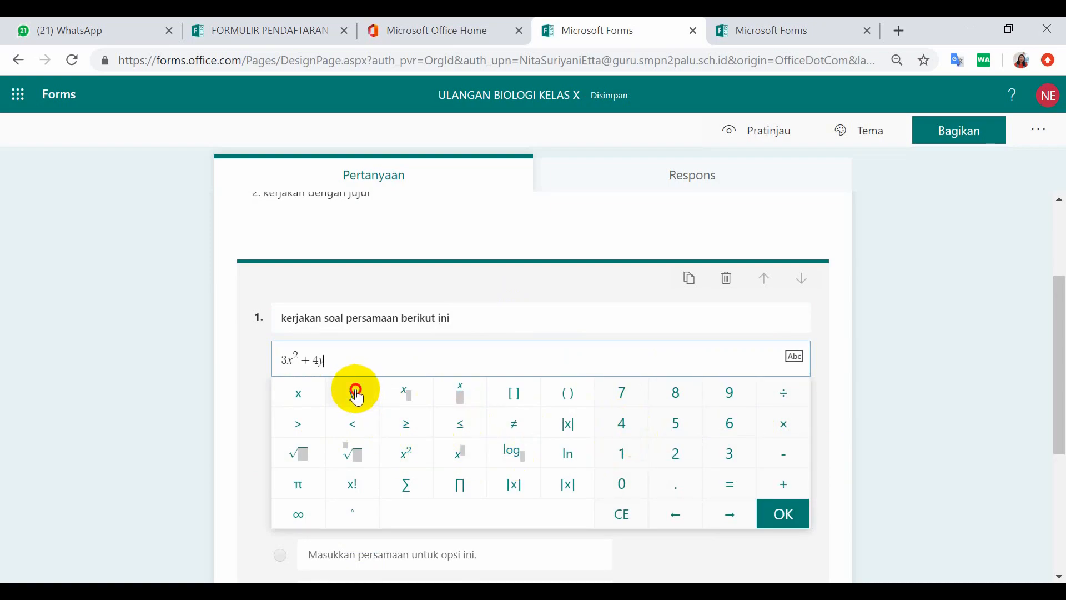
left_click(408, 448)
left_click(785, 487)
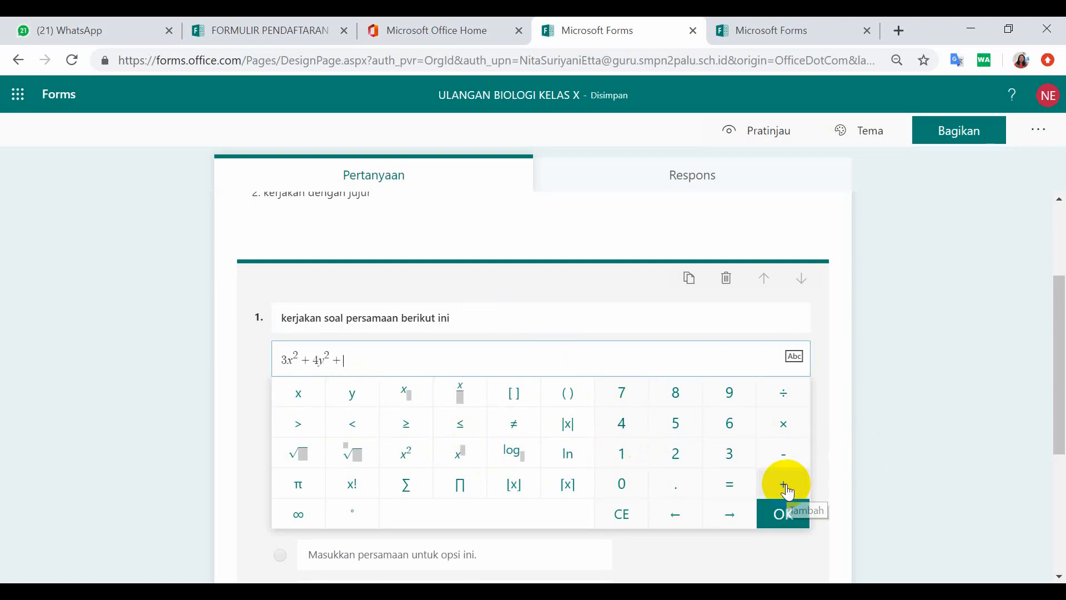
left_click(625, 454)
left_click(681, 459)
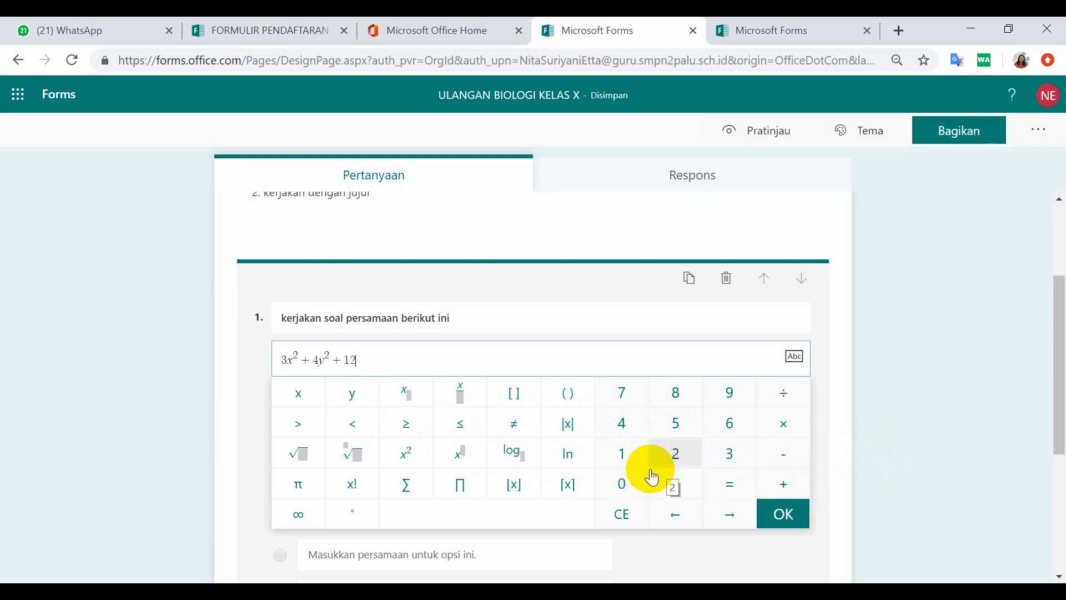
left_click(622, 484)
left_click(731, 484)
left_click(780, 512)
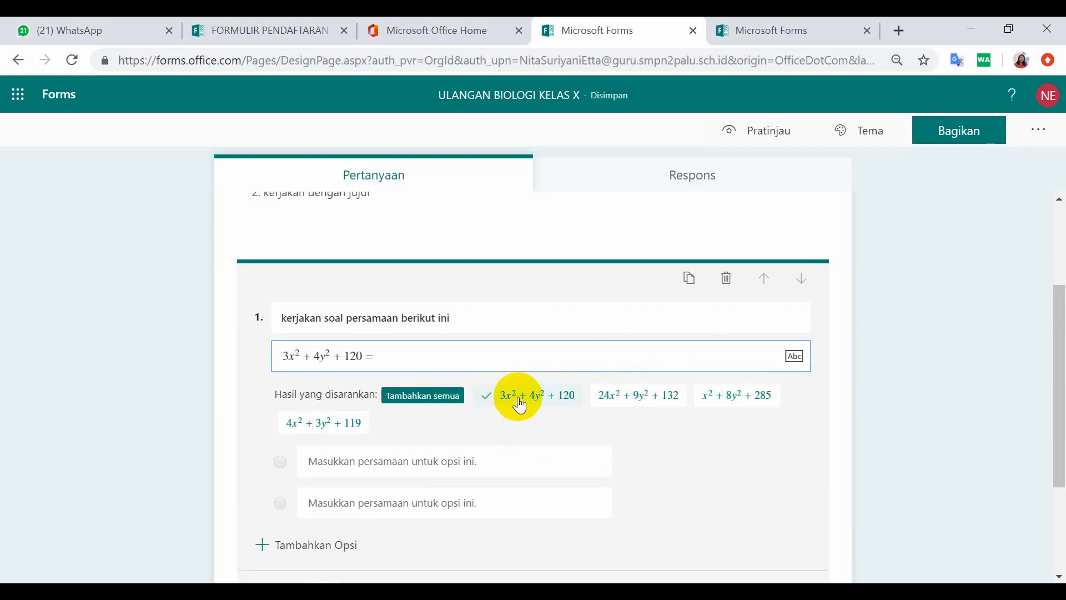
Add all the suggested answers as options for question 1 and set its points to 10.
left_click(428, 407)
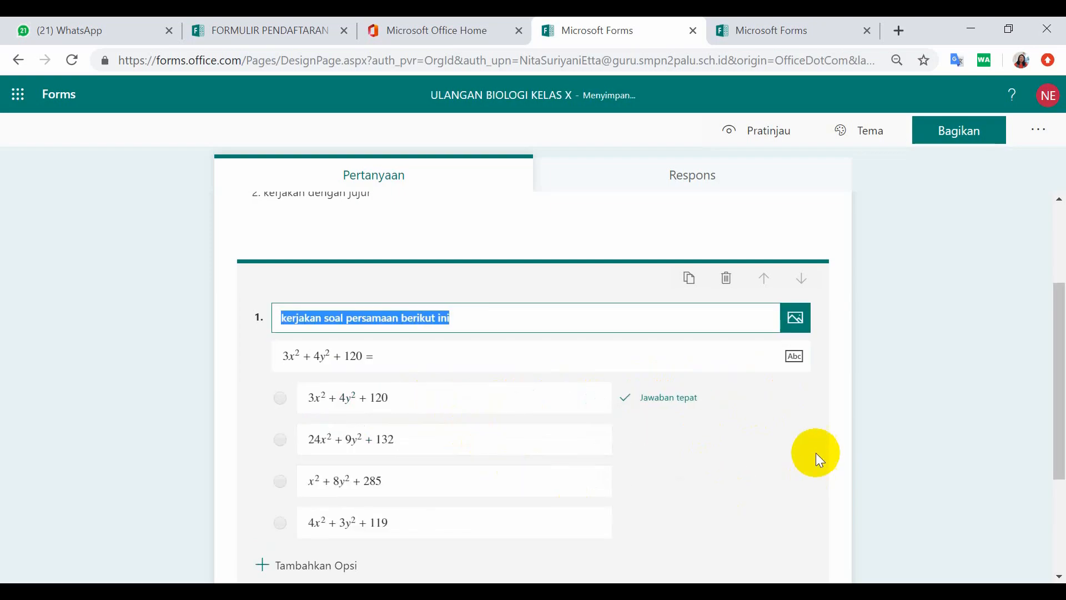
left_click(677, 398)
scroll(480, 439, "down", 1)
scroll(476, 434, "down", 2)
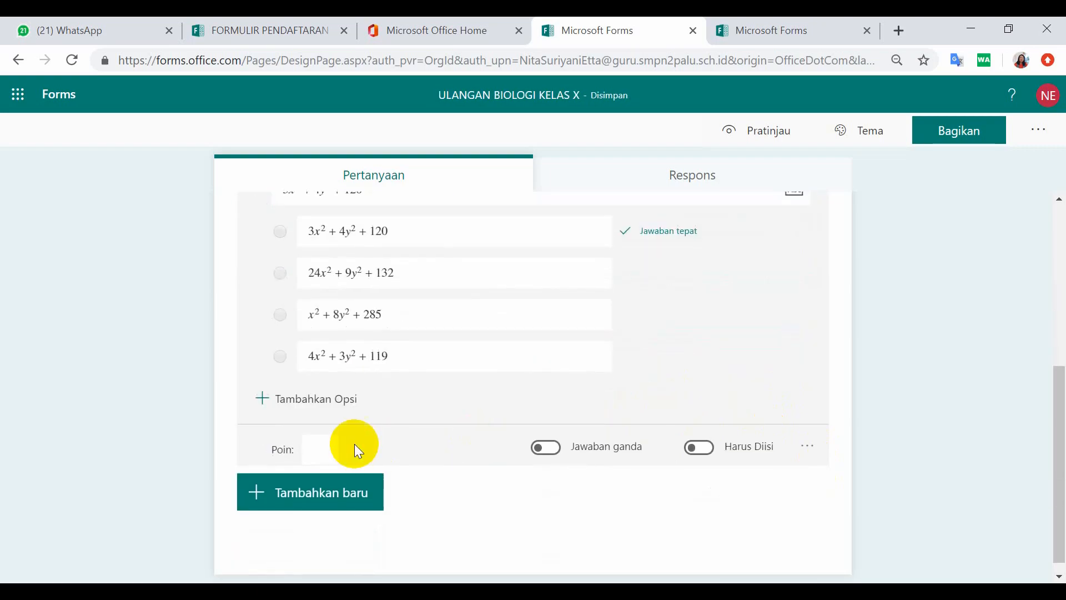
left_click(315, 453)
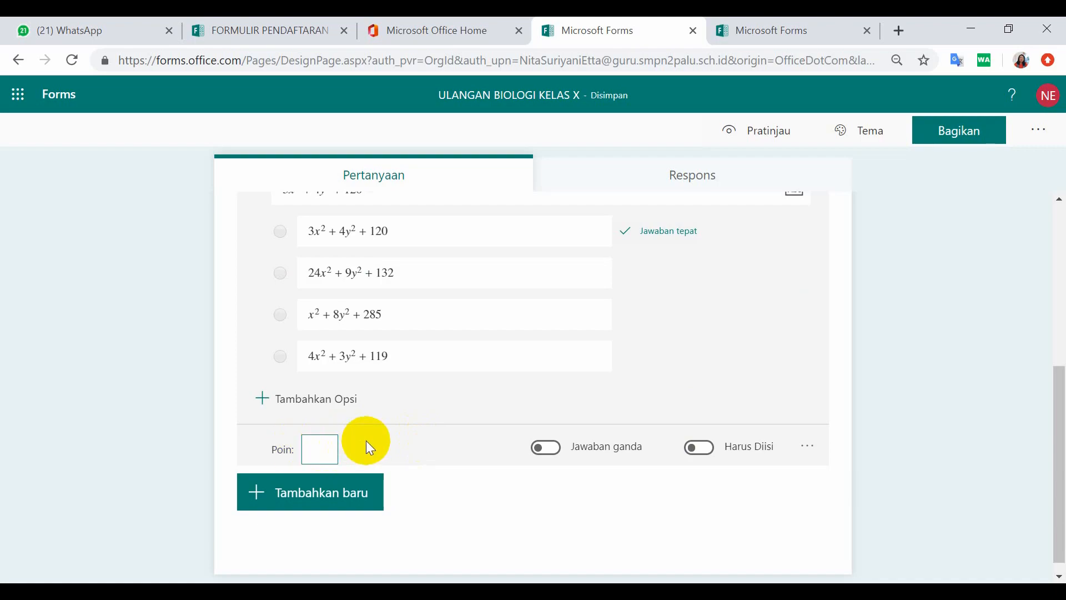
type("10")
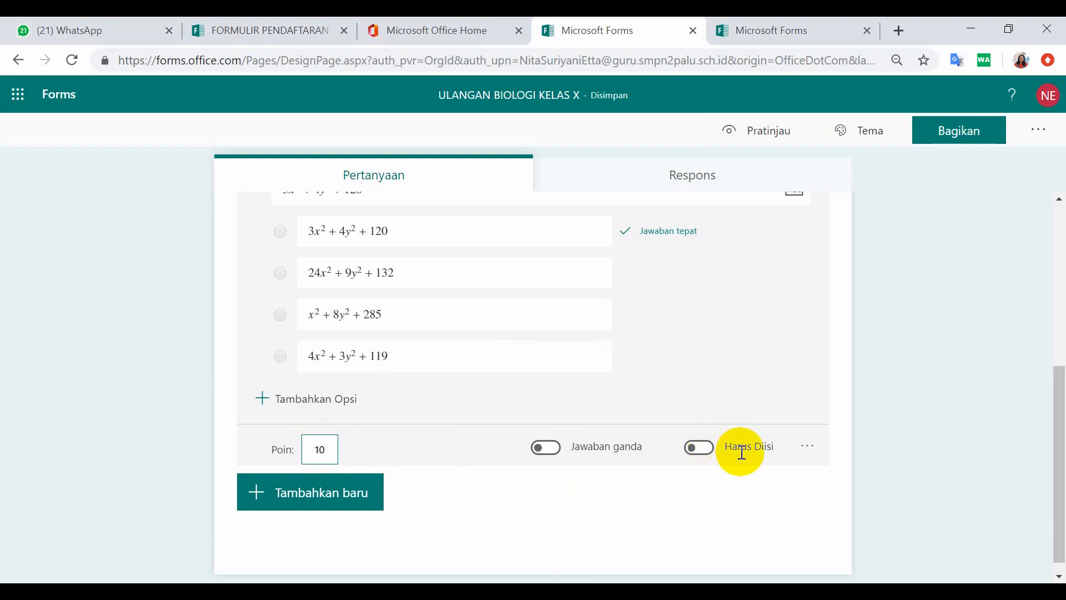
Add a second Pilihan question titled "Yang merupakan hewan mamalia", copying the title from the Word document.
left_click(316, 498)
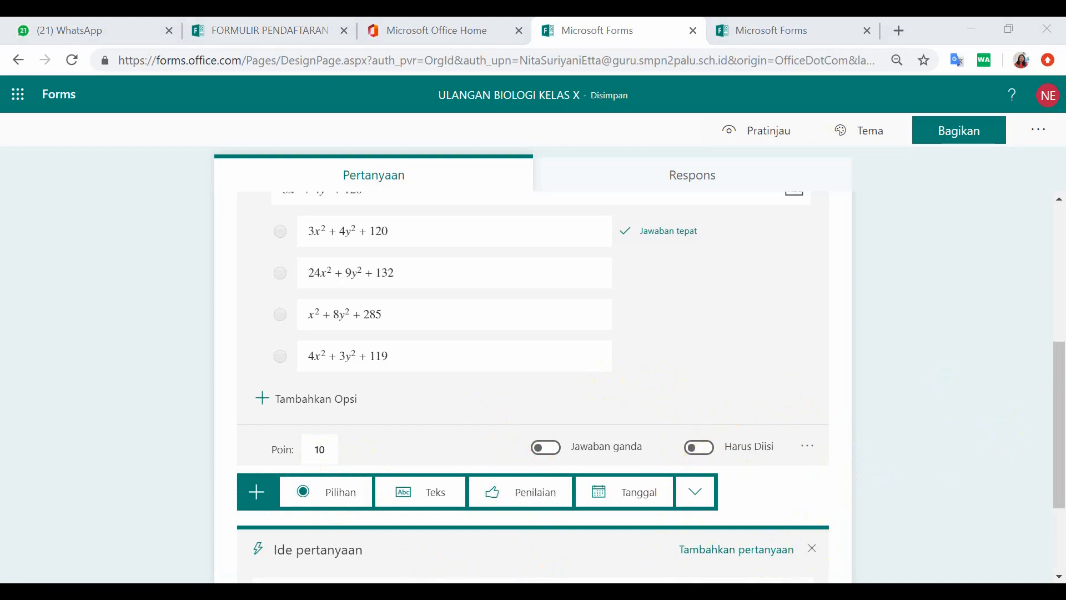
left_click(291, 186)
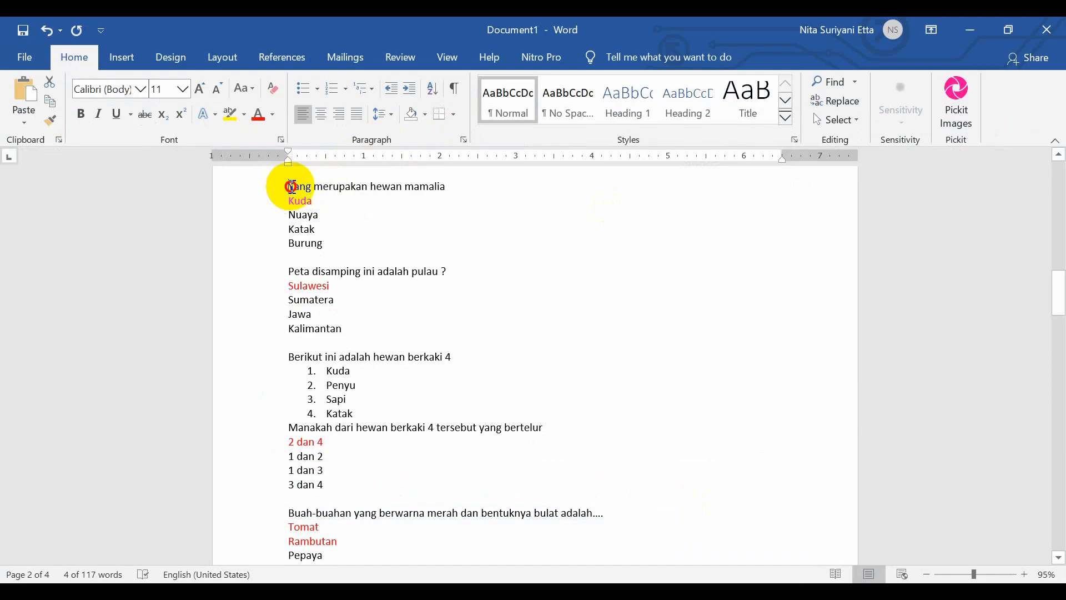
left_click_drag(291, 186, 447, 185)
right_click(421, 189)
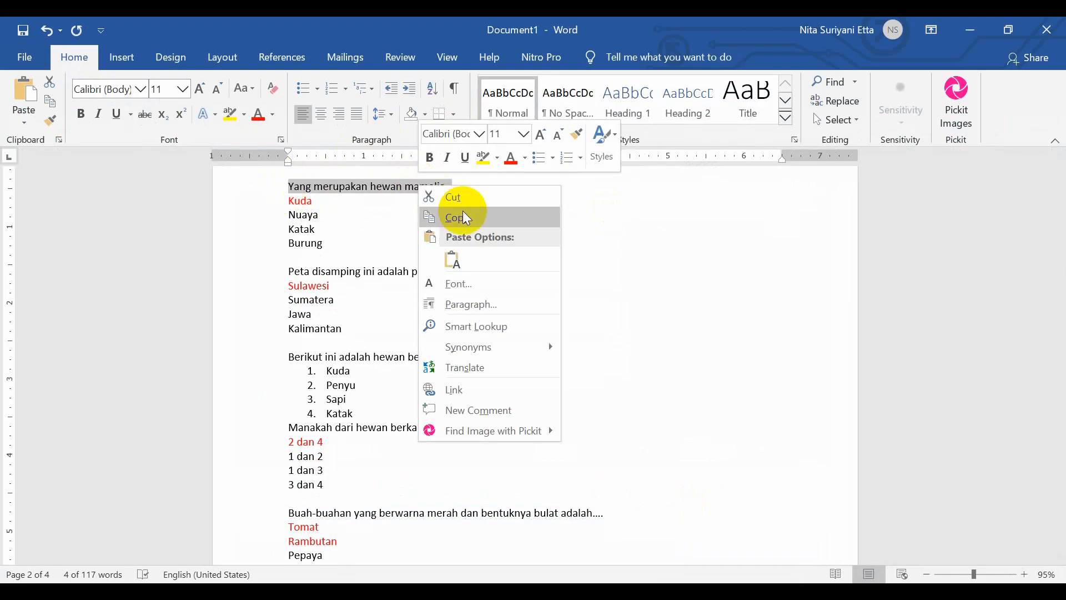
left_click(458, 217)
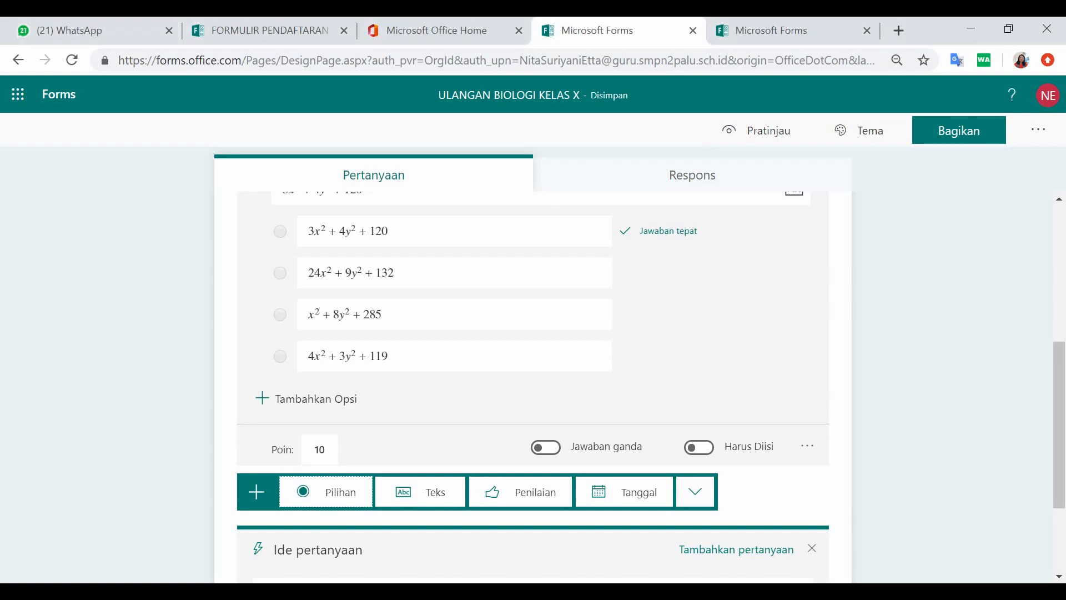
left_click(332, 500)
key("ctrl+v")
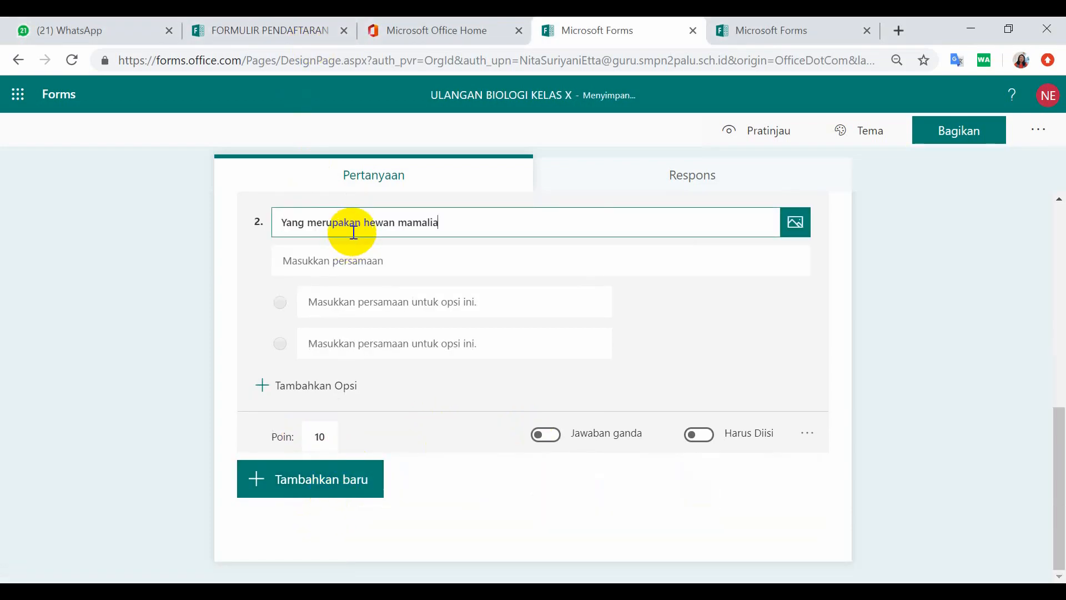
Turn off Matematika and Subjudul for question 2 and enable Acak opsi.
left_click(745, 263)
left_click(813, 456)
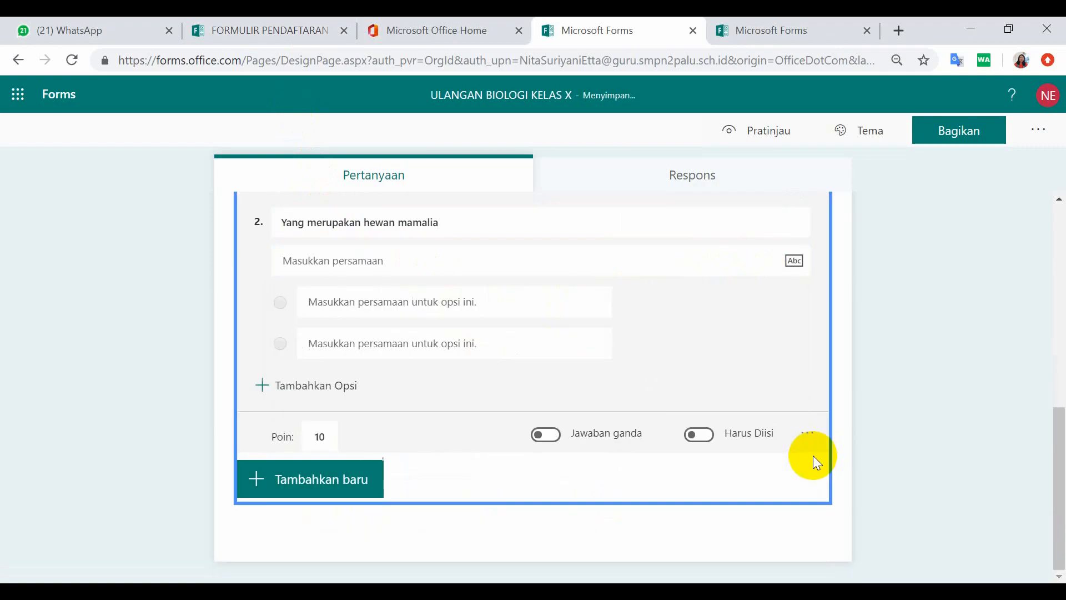
left_click(809, 438)
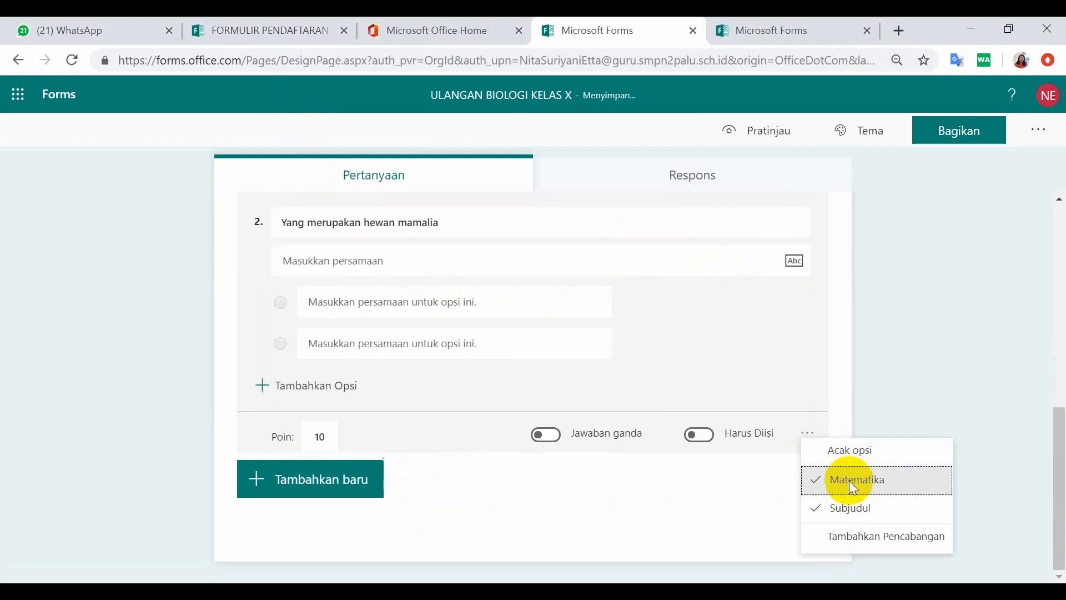
left_click(854, 484)
left_click(809, 435)
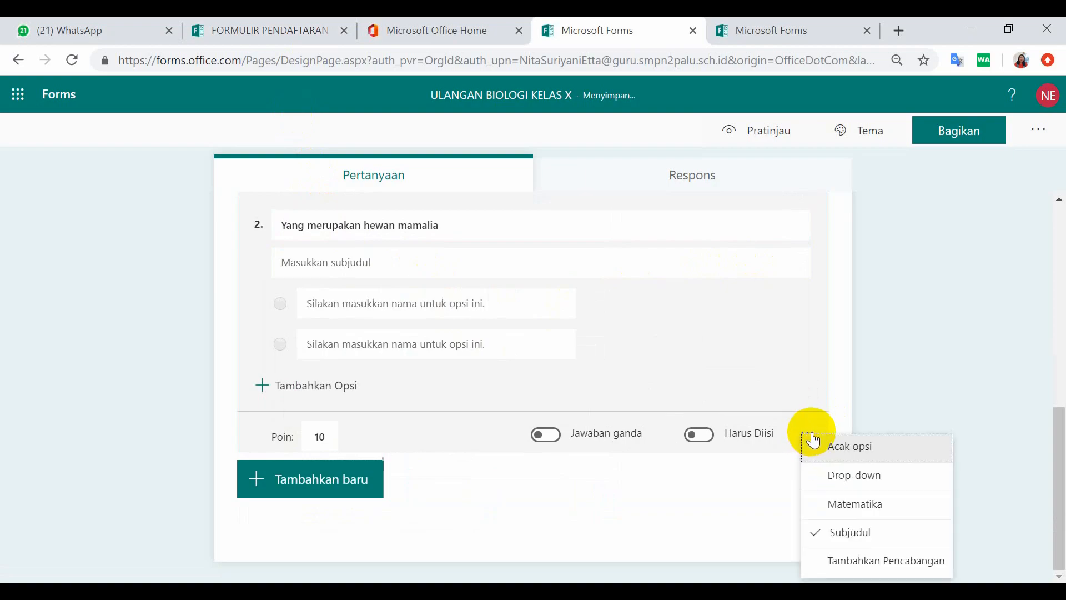
left_click(856, 459)
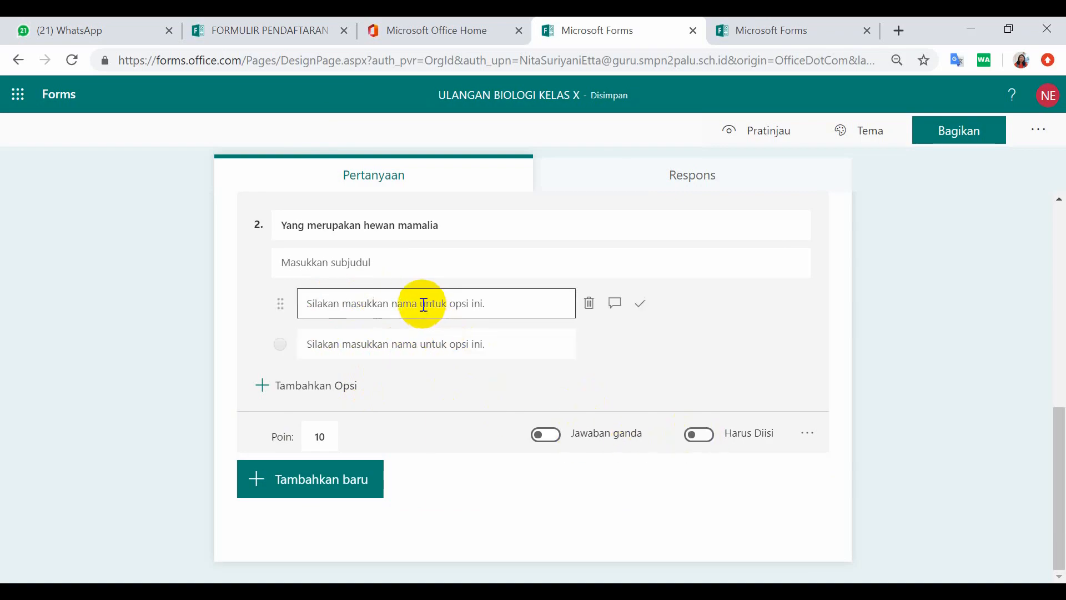
left_click(421, 266)
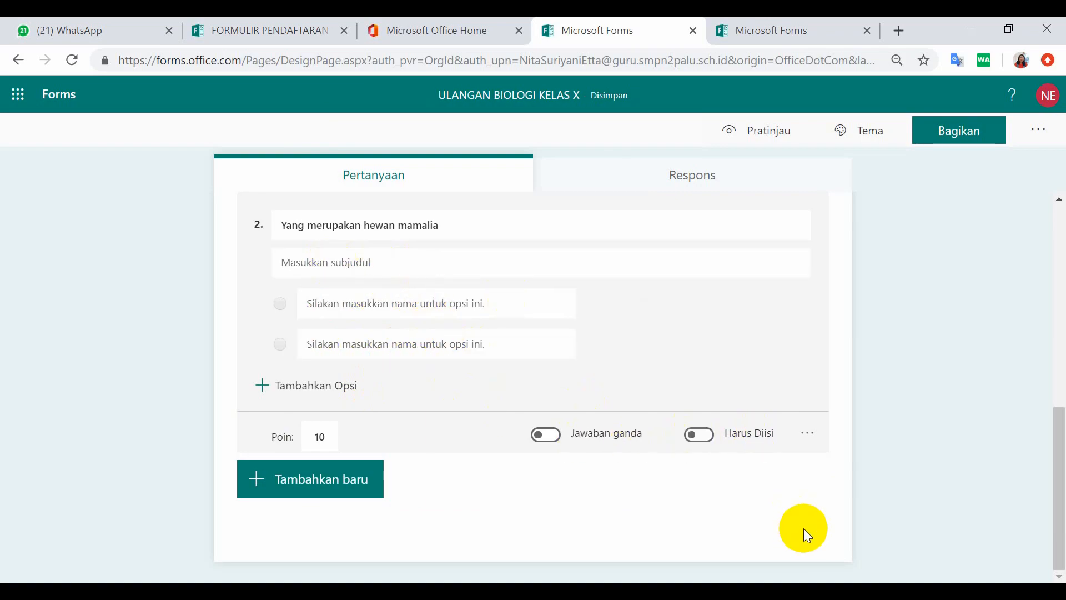
left_click(807, 438)
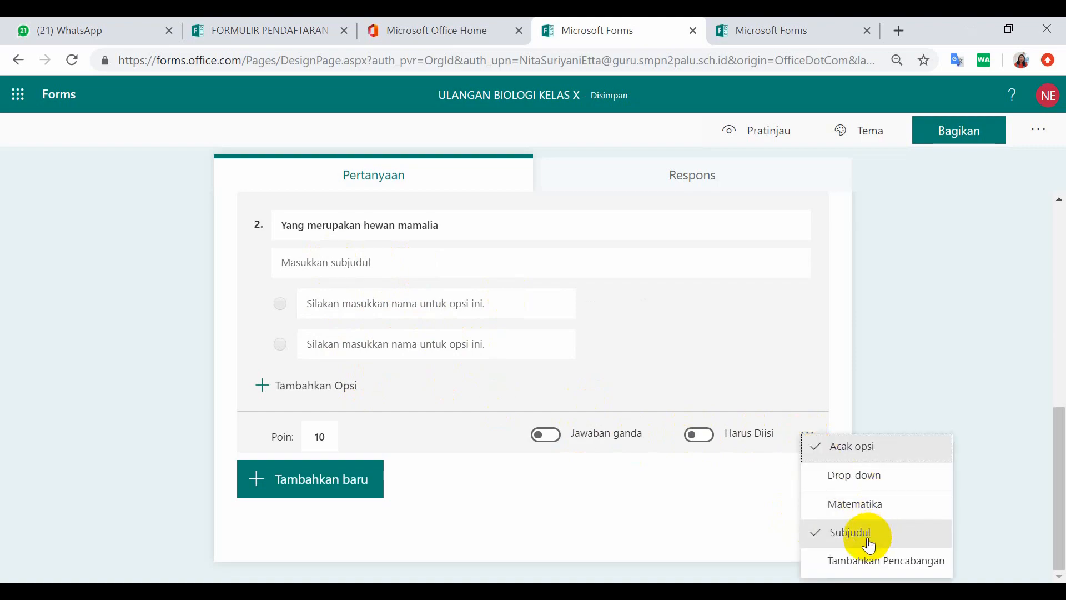
left_click(840, 533)
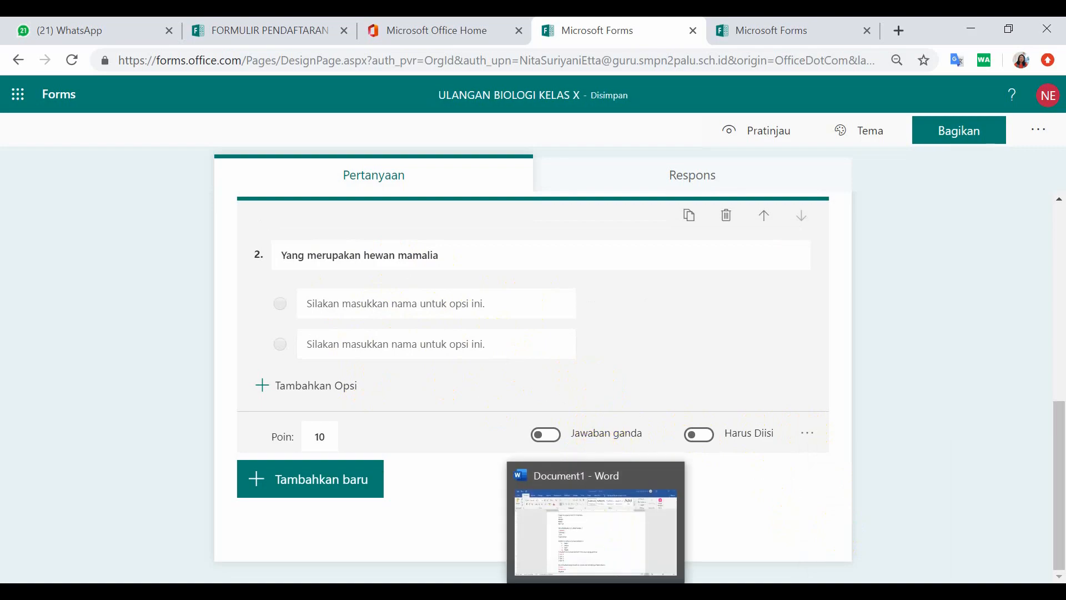
Copy the answers Kuda, Nuaya, Katak and Burung from the Word document into question 2's options, deleting a spare empty option.
left_click(597, 592)
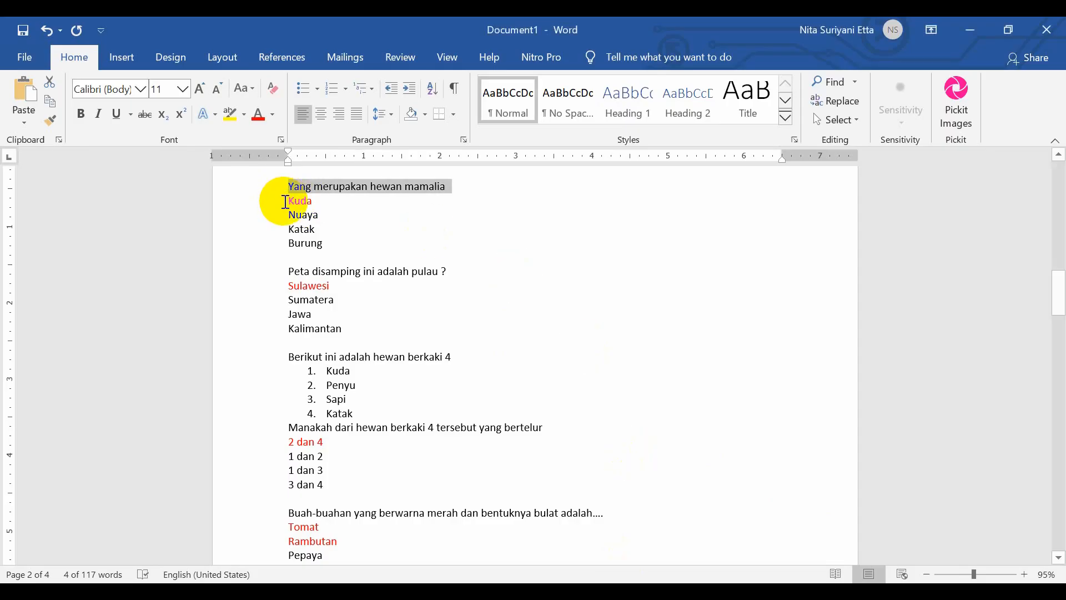
left_click_drag(283, 201, 328, 240)
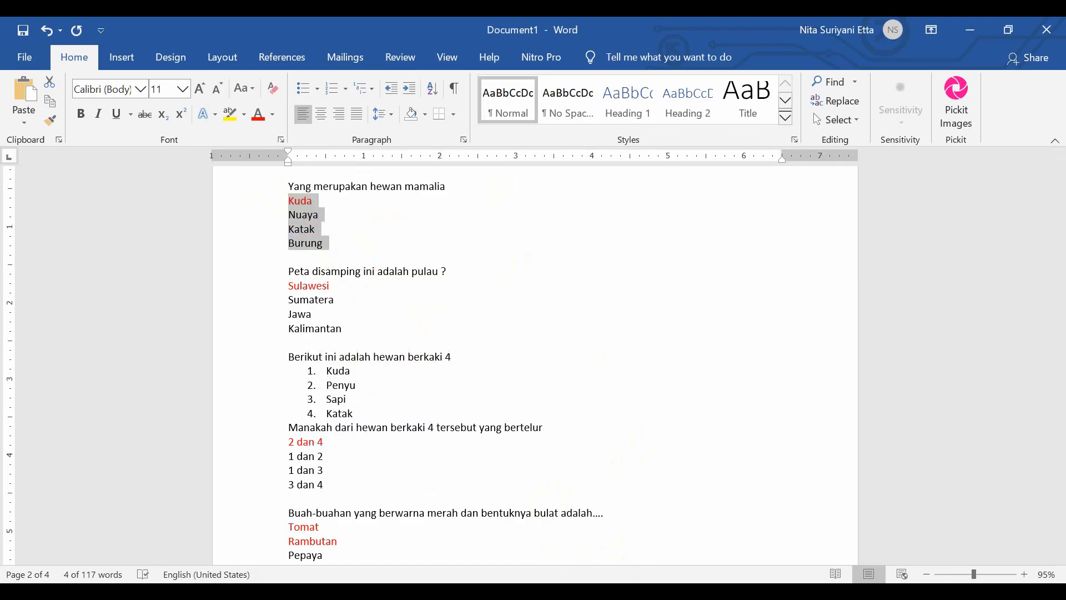
left_click(638, 591)
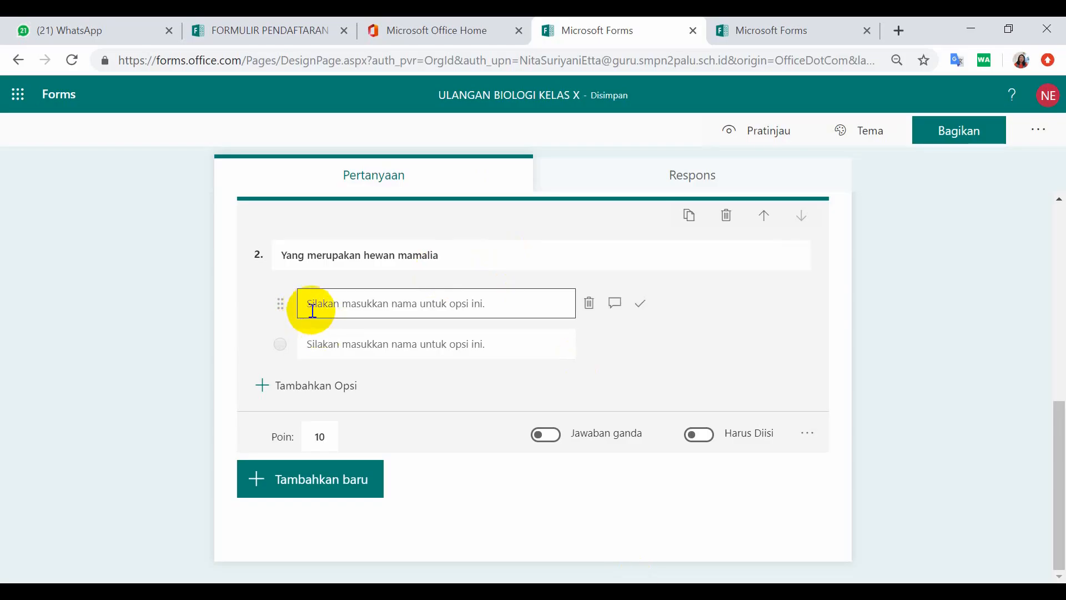
left_click(589, 346)
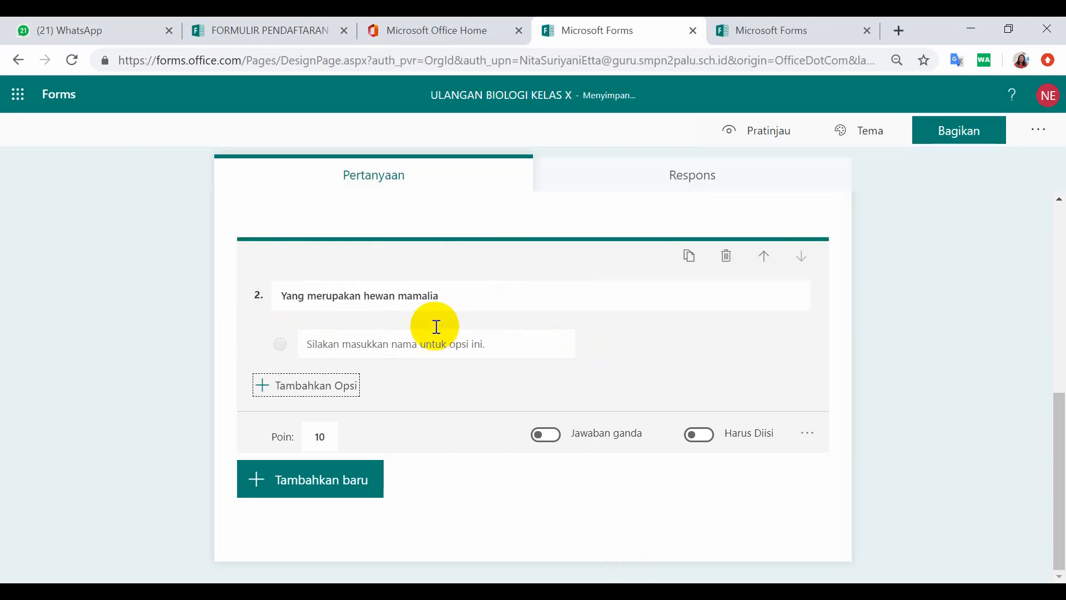
left_click(344, 346)
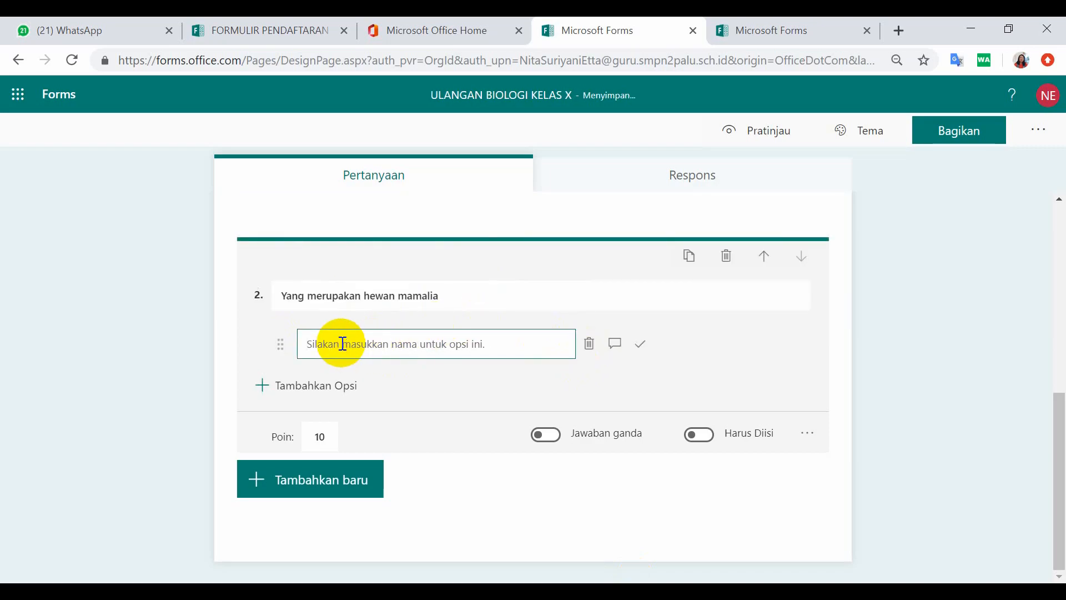
key("ctrl+v")
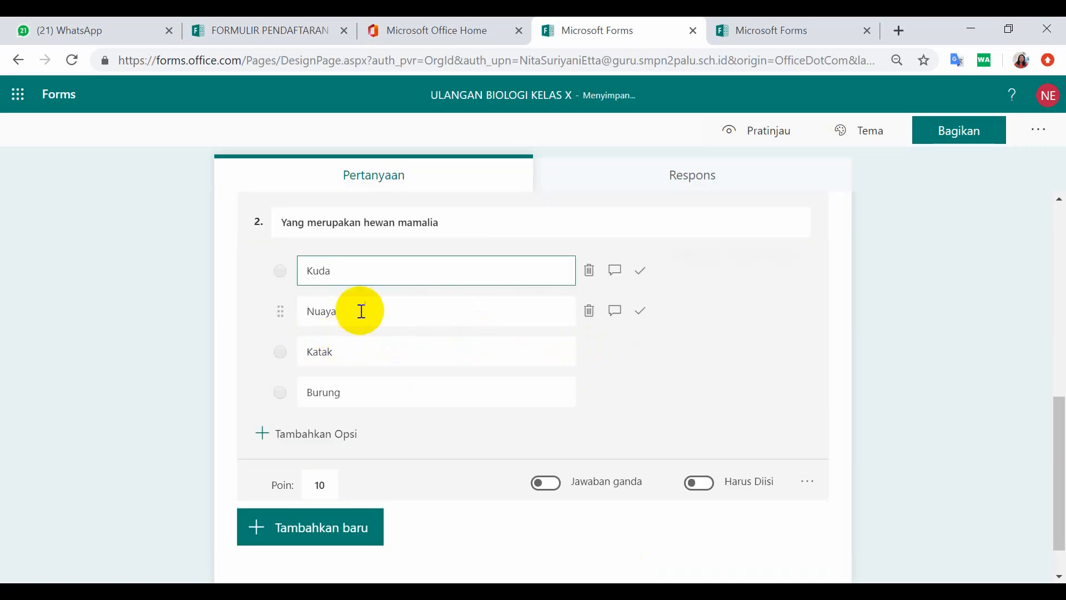
Correct question 2's second option to "Buaya" and mark Kuda as the correct answer.
left_click(314, 311)
key("BackSpace")
type("B")
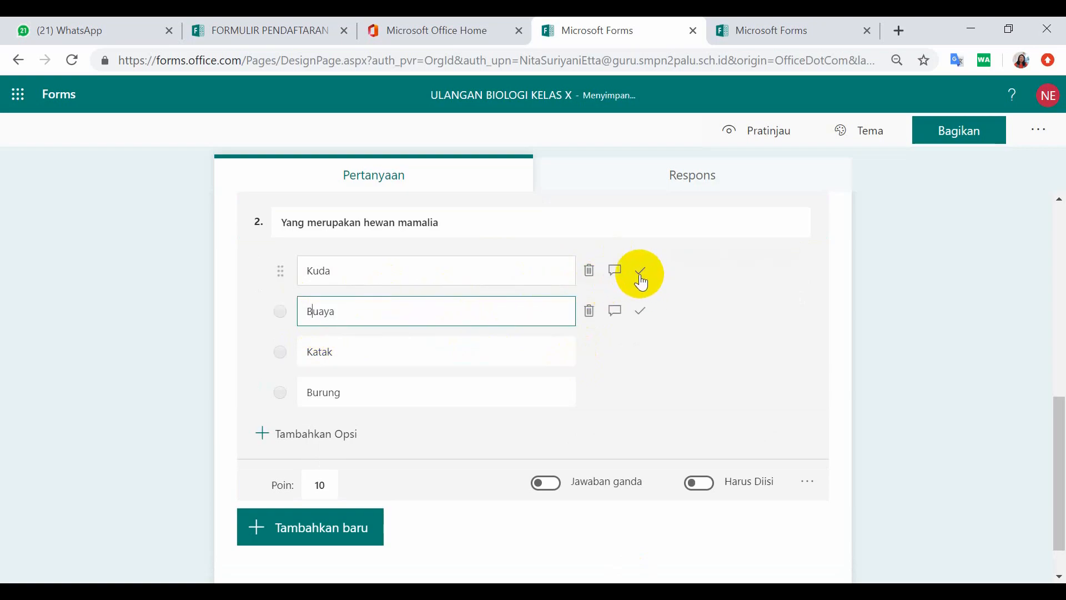
left_click(642, 272)
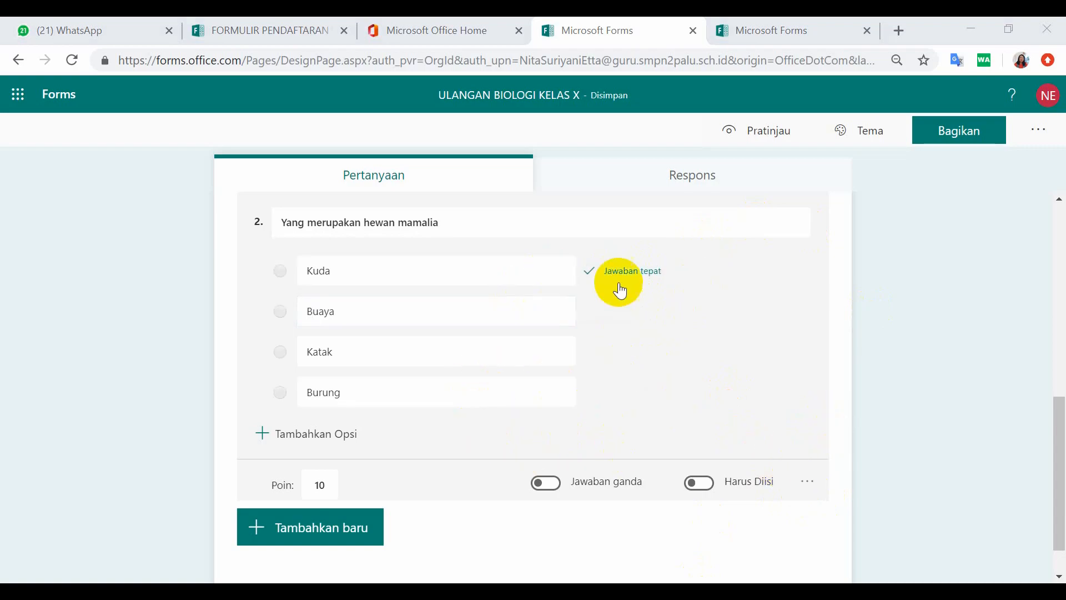
left_click(808, 482)
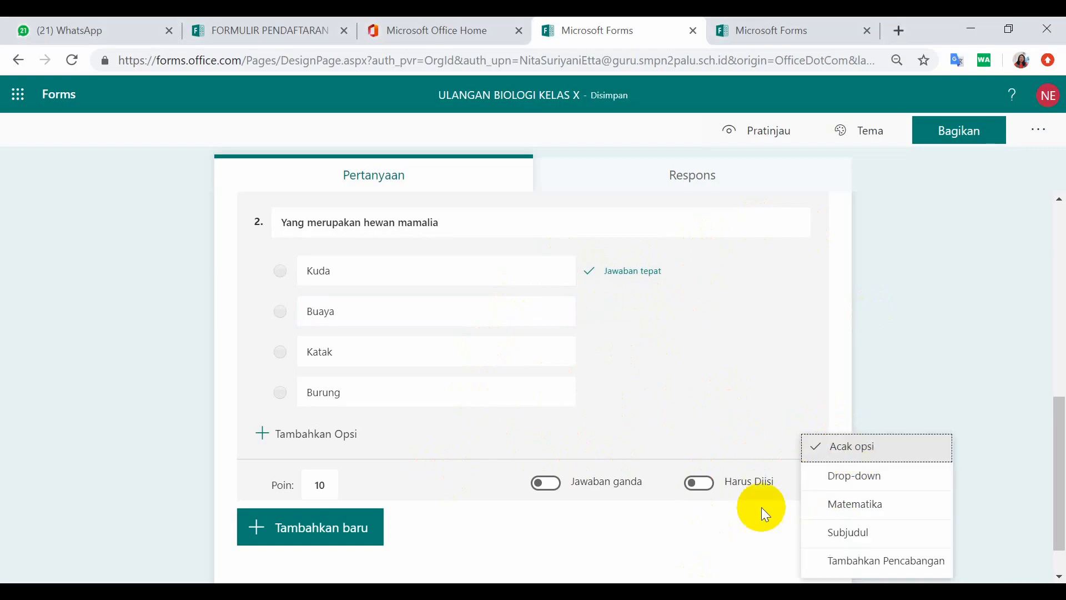
left_click(518, 439)
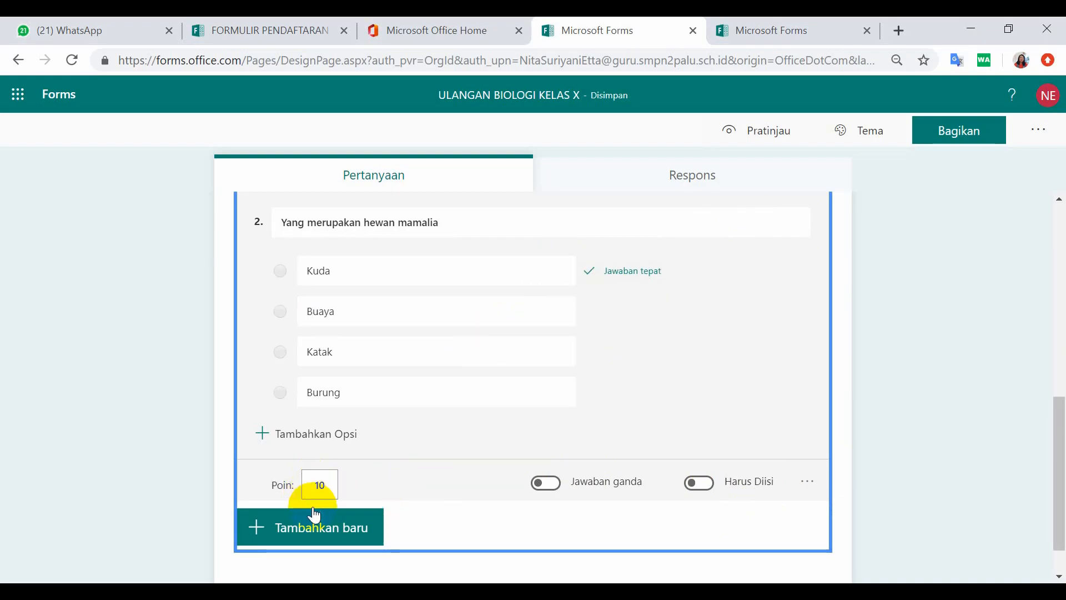
Add a third Pilihan question titled "Peta disamping ini adalah pulau ?", copying the title from the Word document.
left_click(336, 531)
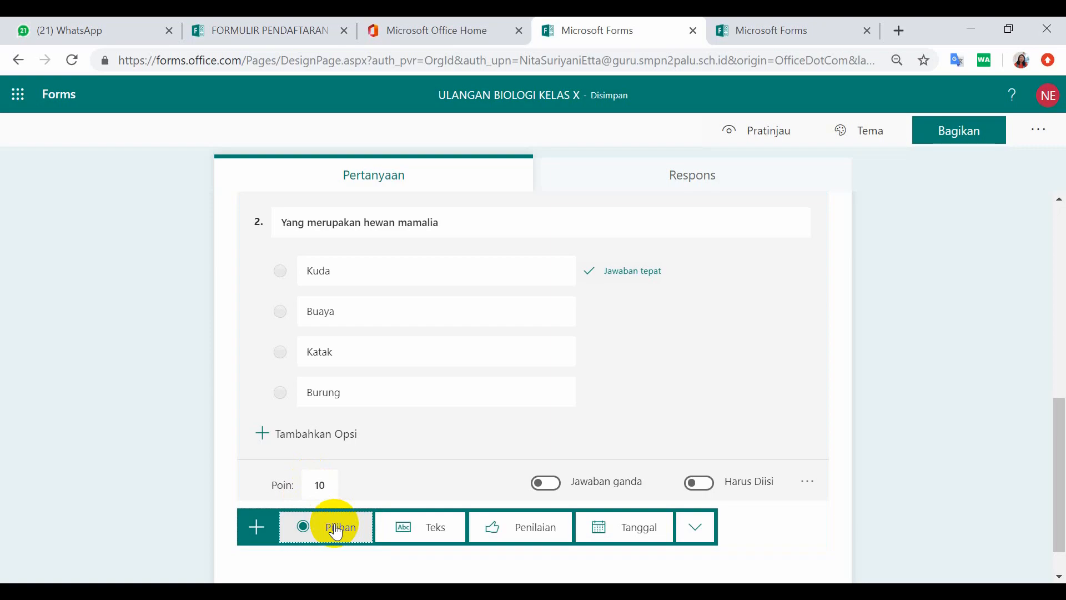
left_click(444, 591)
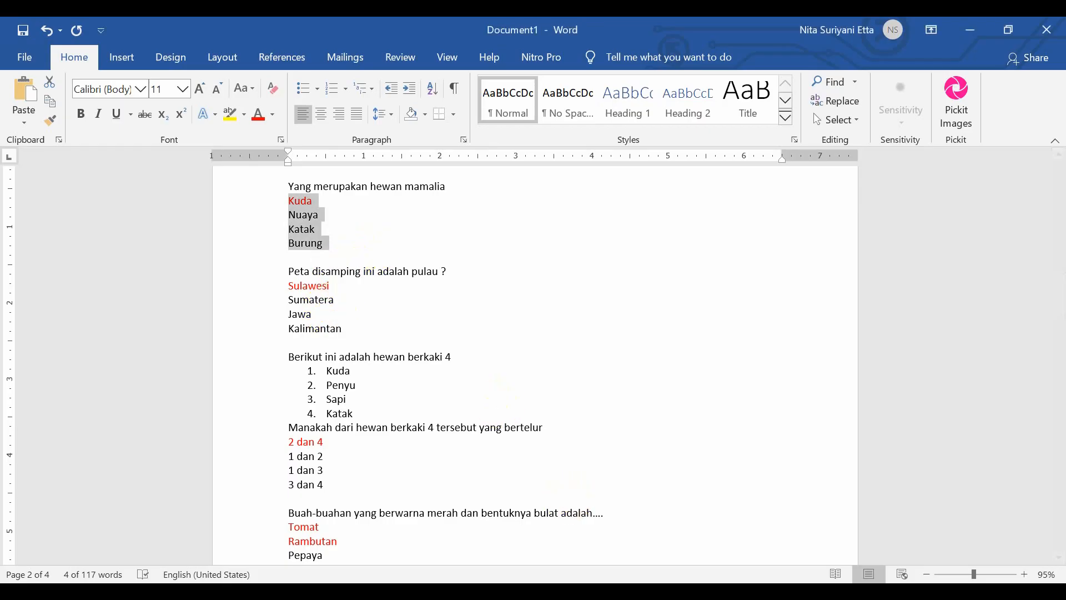
left_click_drag(288, 272, 444, 271)
right_click(423, 274)
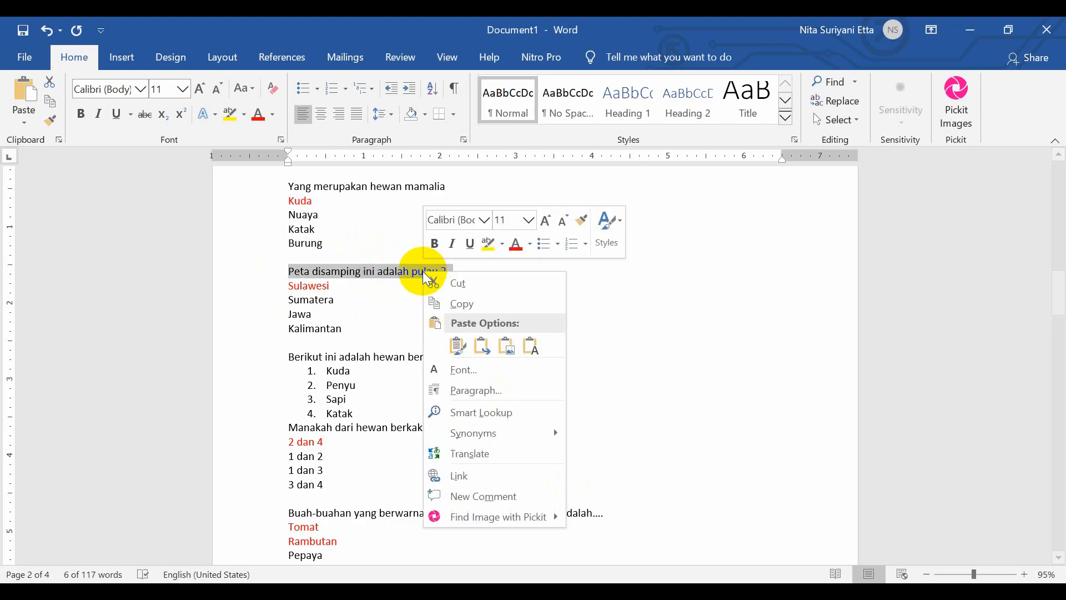
left_click(459, 302)
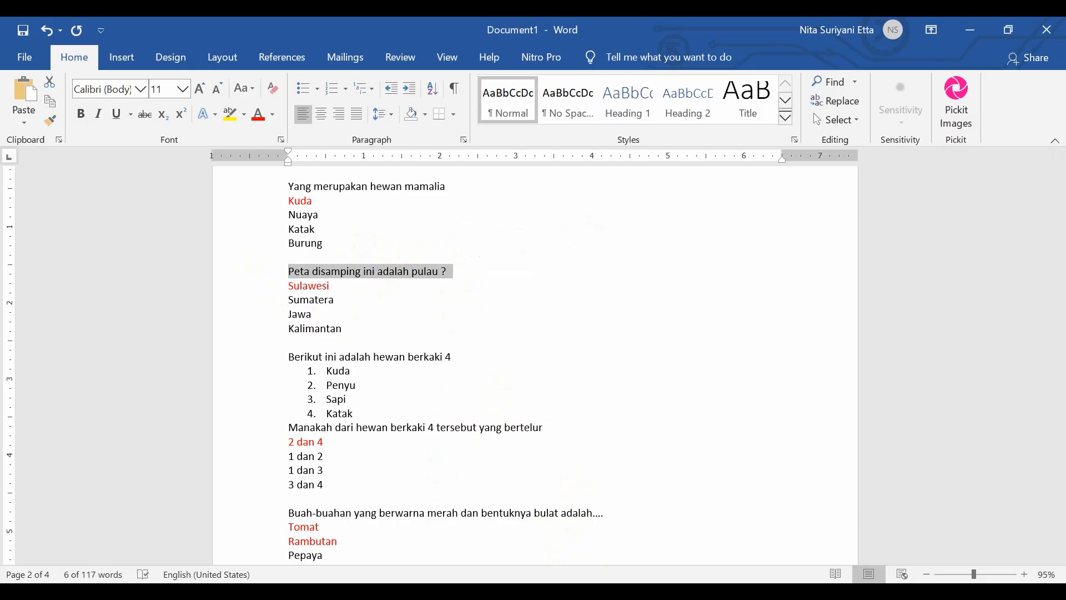
key("alt+Tab")
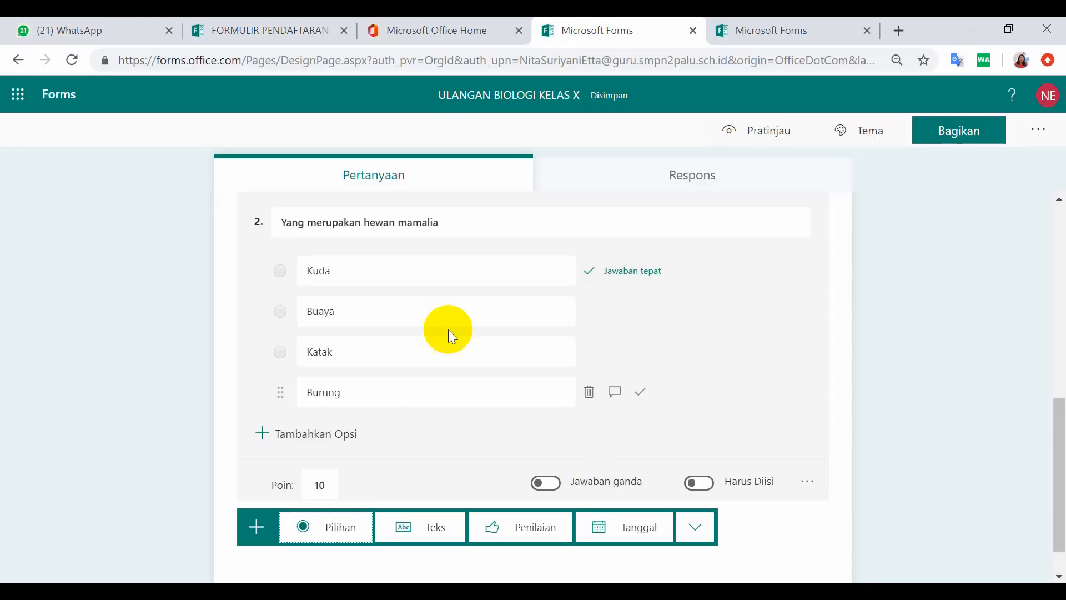
left_click(336, 535)
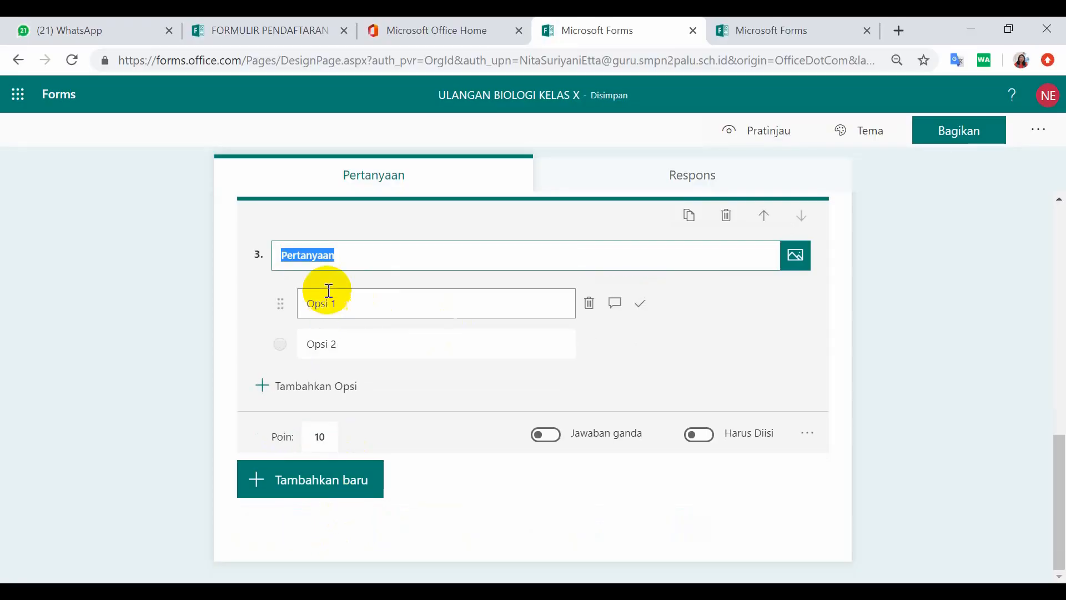
key("ctrl+v")
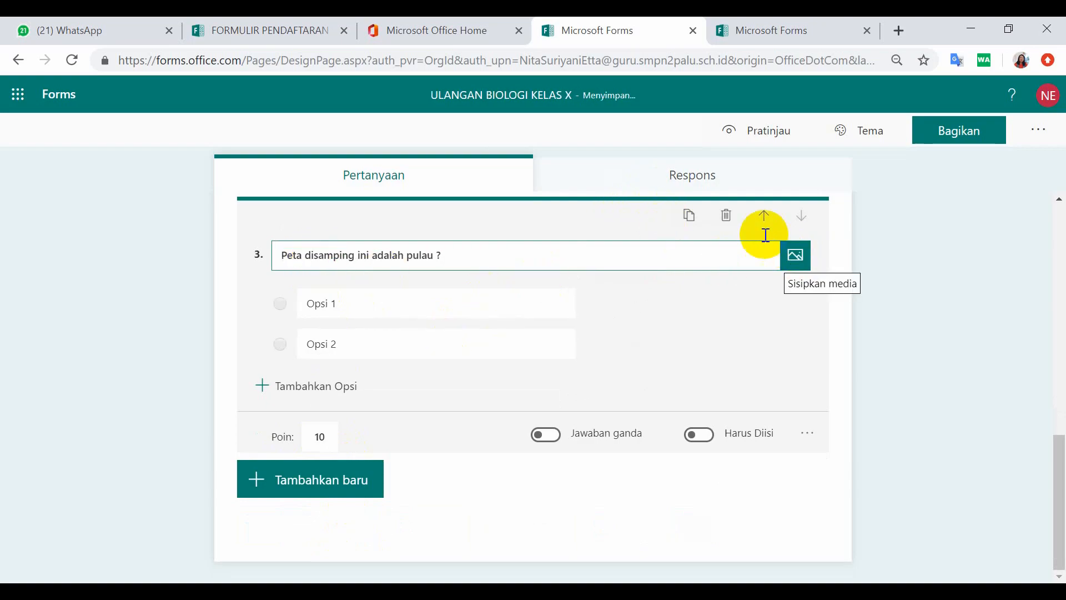
Search Bing for a picture of "peta sulawesi" as media for question 3.
left_click(796, 257)
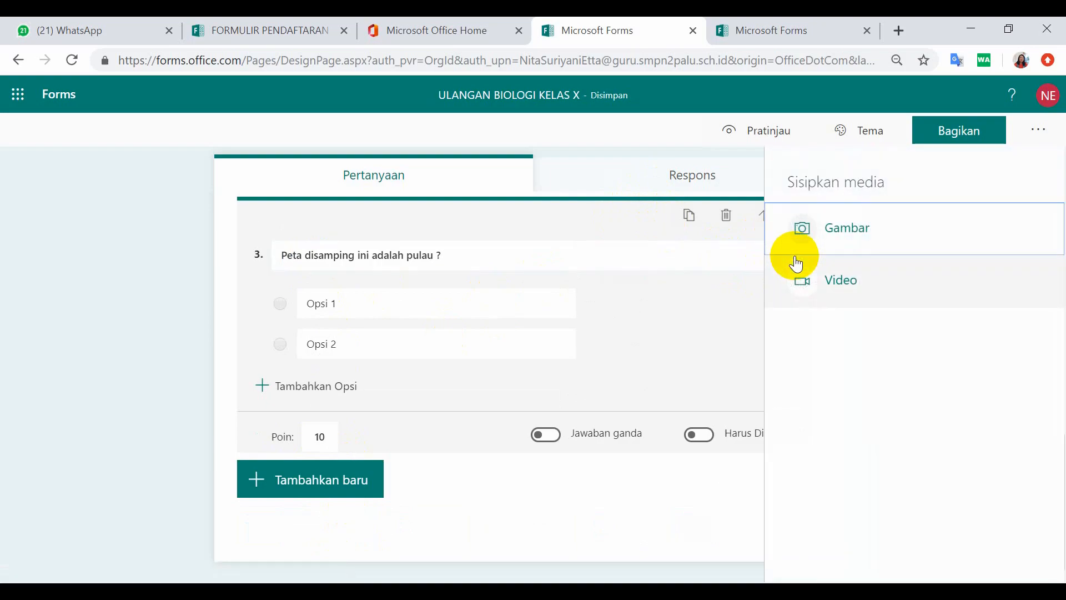
left_click(850, 232)
left_click(717, 272)
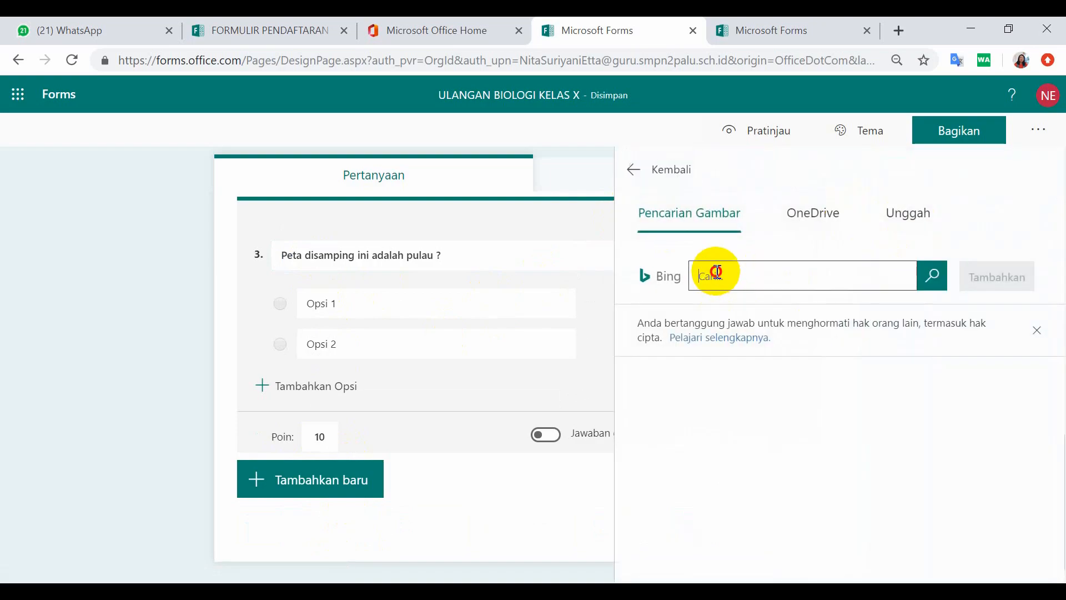
type("peta")
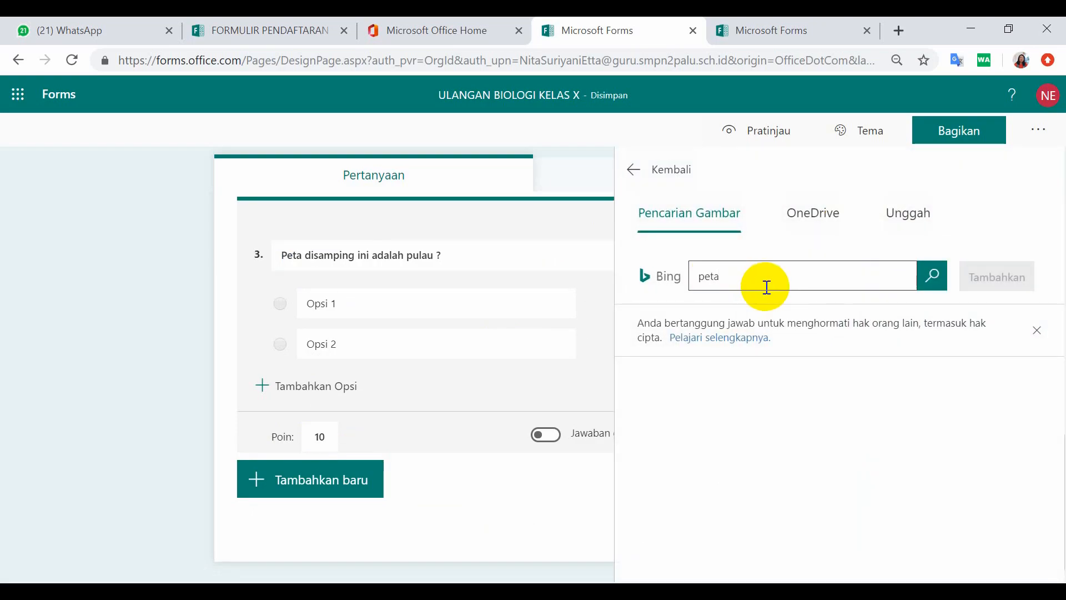
type(" sulawesi")
left_click(933, 280)
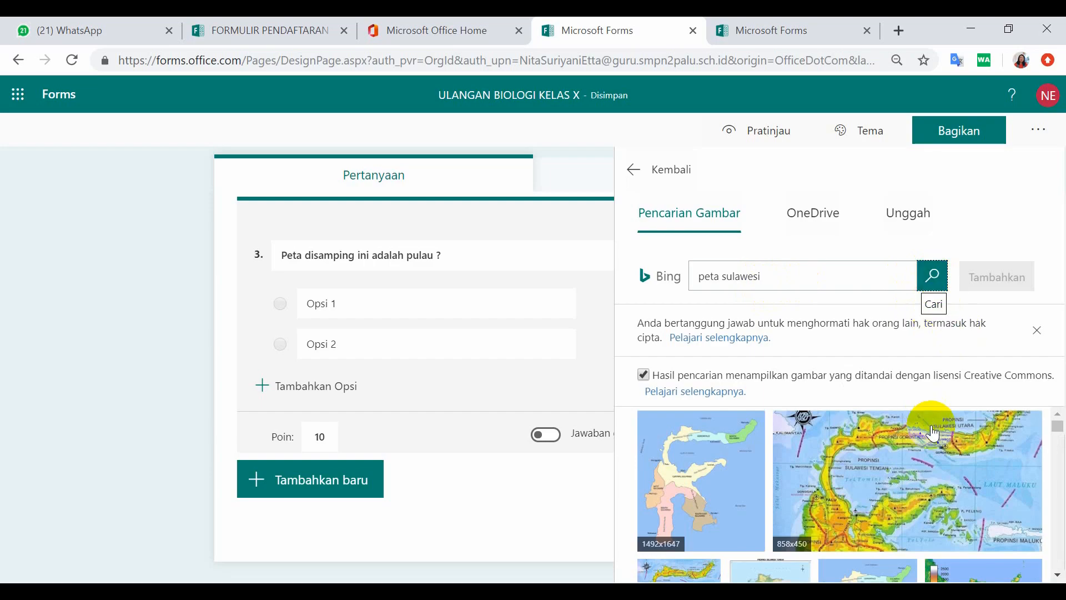
Insert the 858x1121 Sulawesi map from the image results into question 3.
scroll(929, 439, "down", 2)
scroll(929, 451, "up", 1)
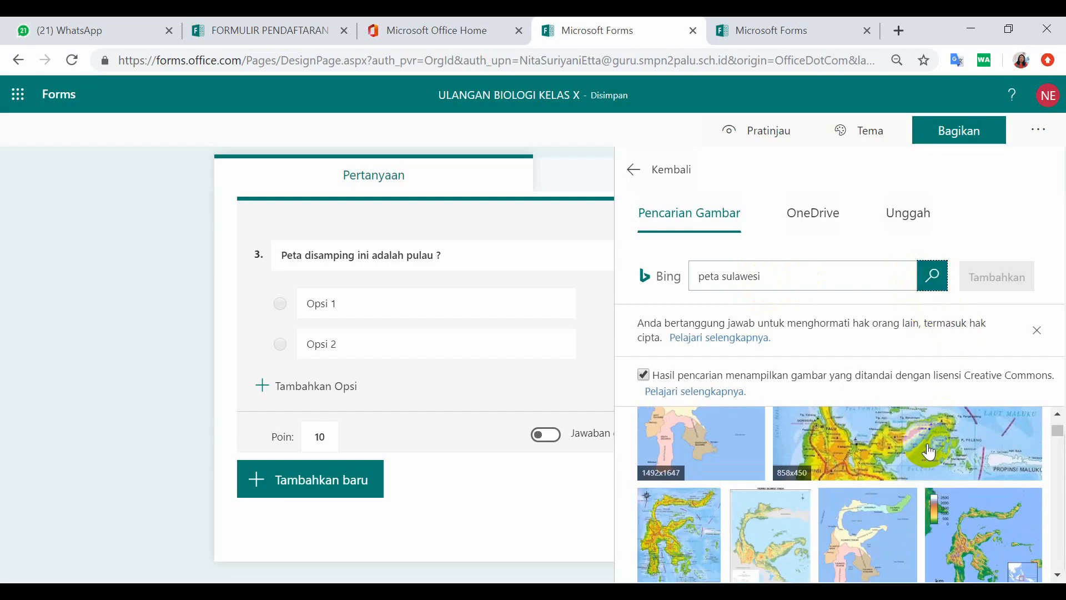
scroll(666, 451, "down", 1)
scroll(684, 457, "up", 1)
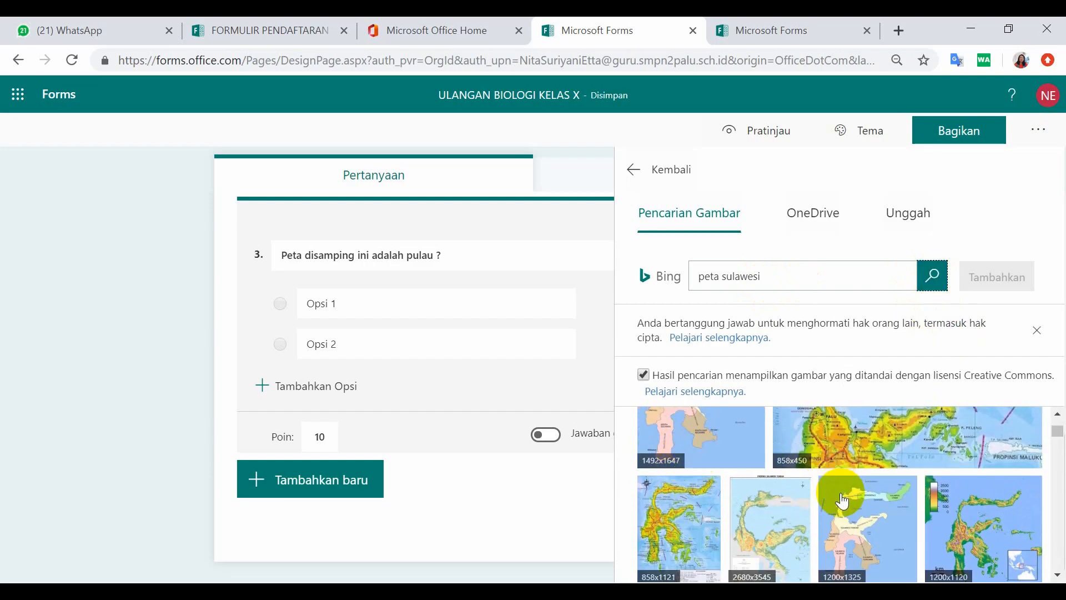
scroll(835, 489, "down", 2)
left_click(678, 455)
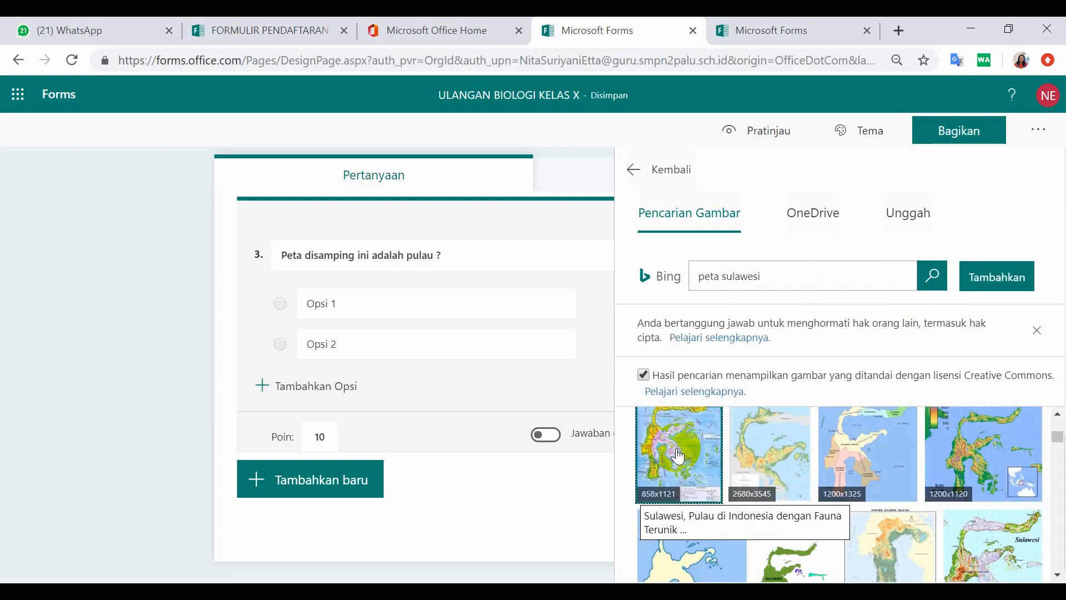
left_click(986, 276)
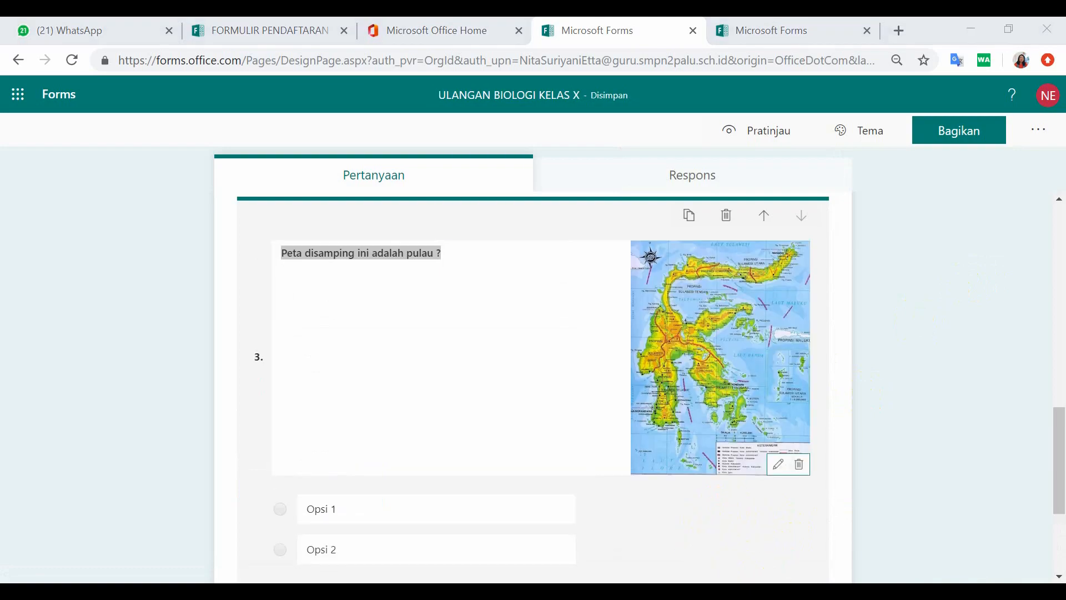
Fill question 3's options with Sulawesi, Sumatera, Jawa and Kalimantan from the Word document, removing the spare option, and mark Sulawesi as correct.
key("alt+Tab")
left_click_drag(282, 286, 309, 330)
right_click(307, 320)
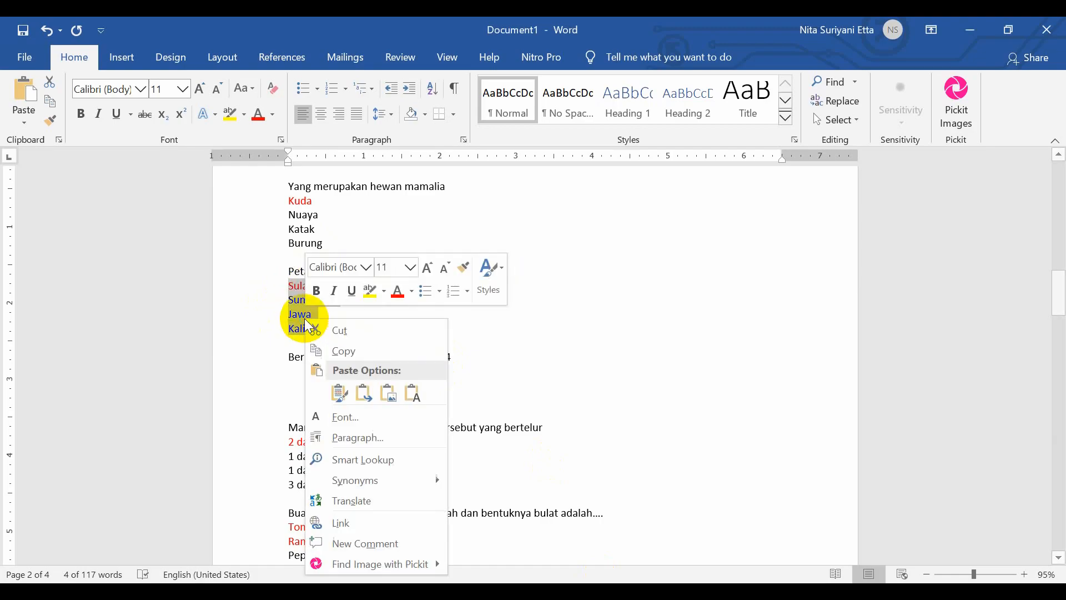
left_click(345, 350)
key("alt+Tab")
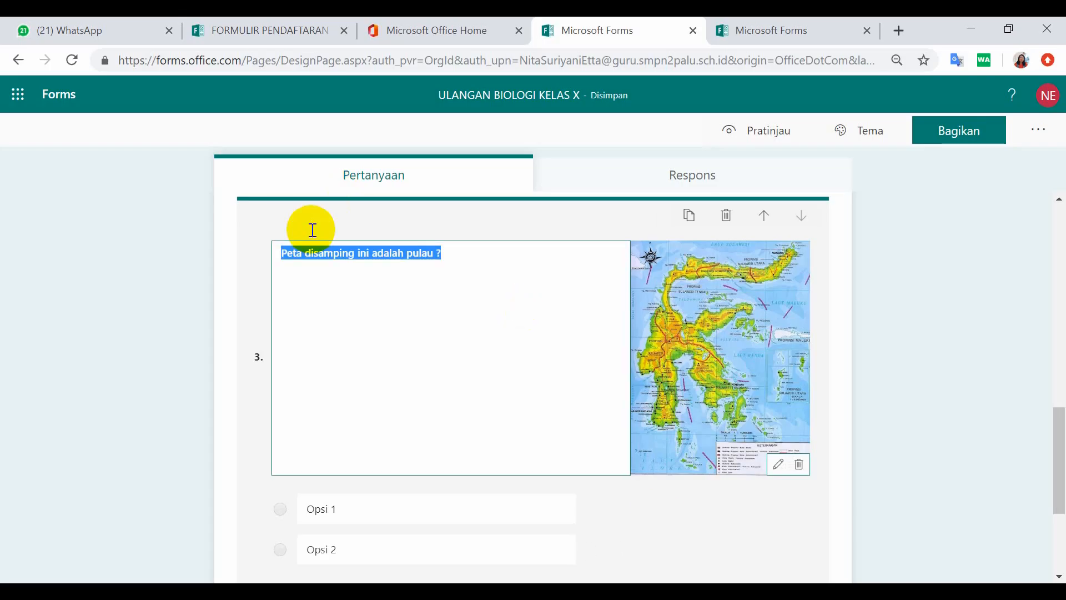
scroll(410, 431, "down", 3)
left_click(306, 337)
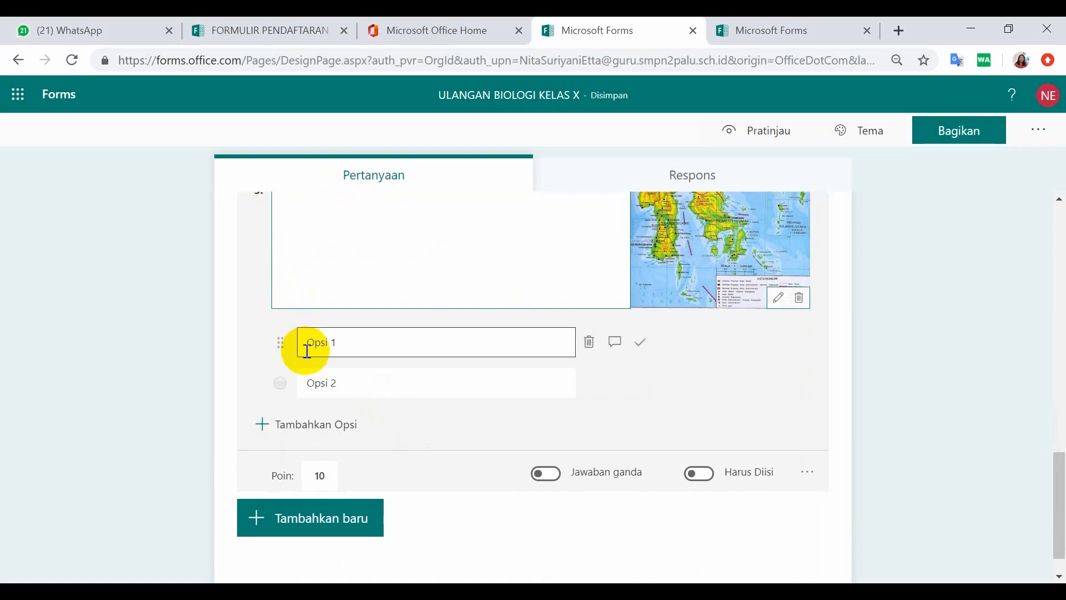
key("ctrl+v")
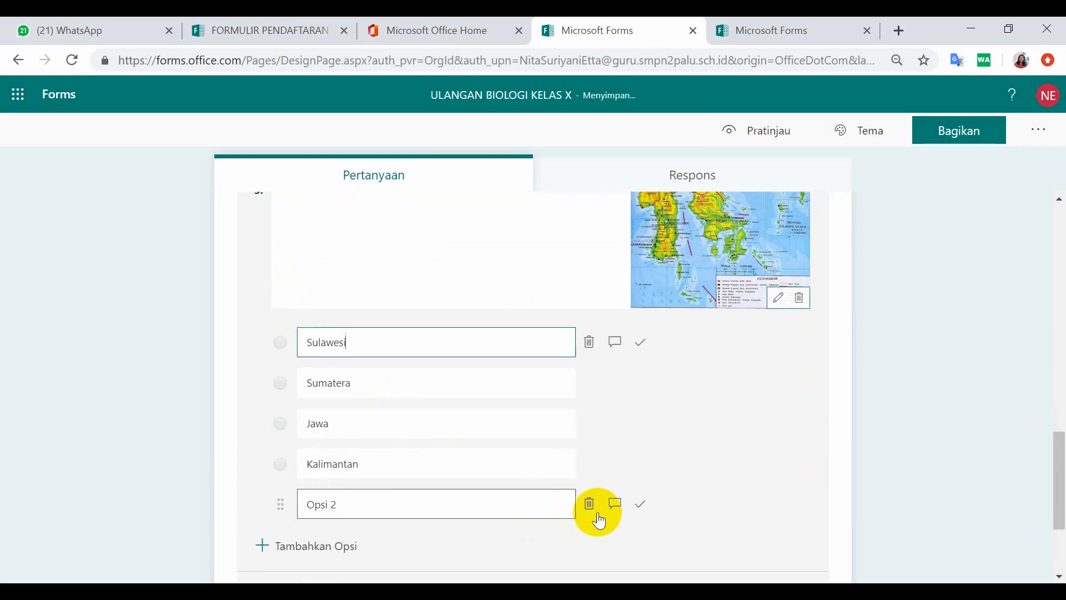
left_click(590, 515)
left_click(640, 350)
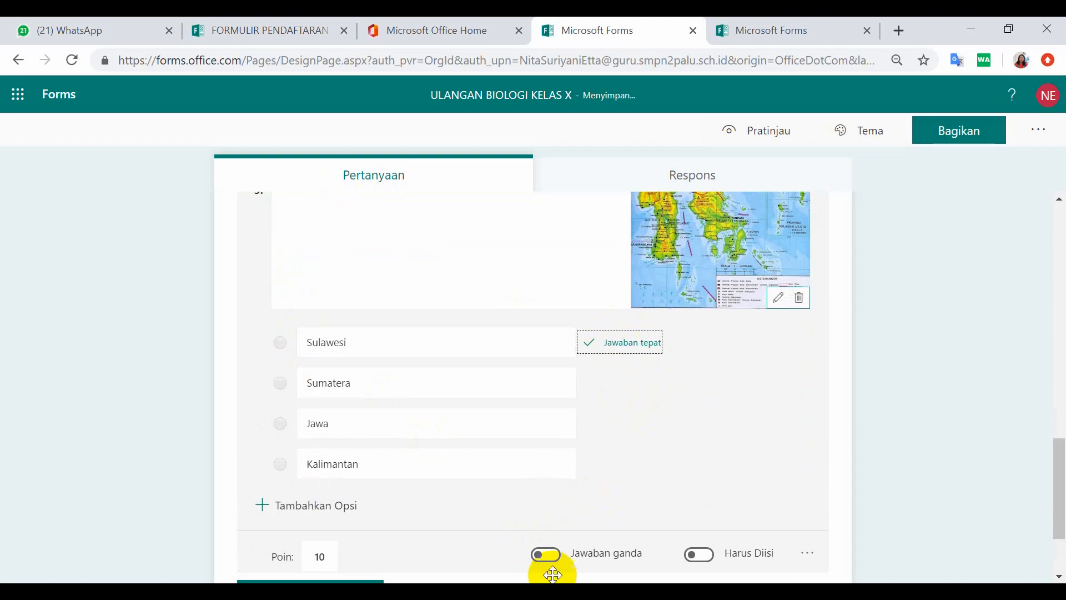
Add a fourth Pilihan question using the Word document's "Berikut ini adalah hewan berkaki 4" text, including its numbered animal list and closing line.
scroll(333, 492, "down", 2)
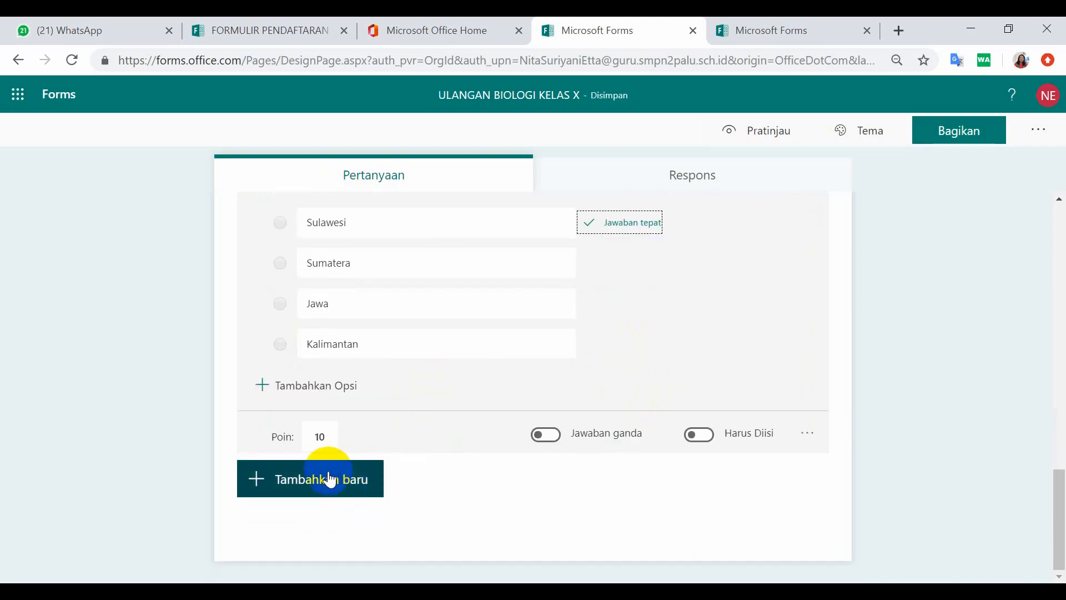
key("alt+Tab")
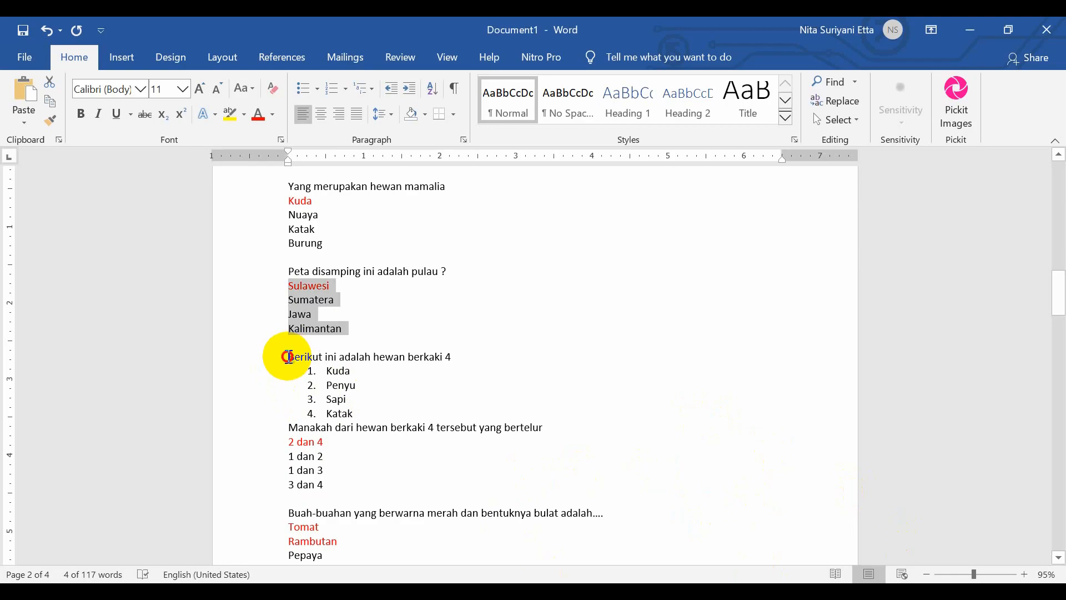
left_click_drag(288, 356, 547, 428)
key("alt+Tab")
left_click(341, 491)
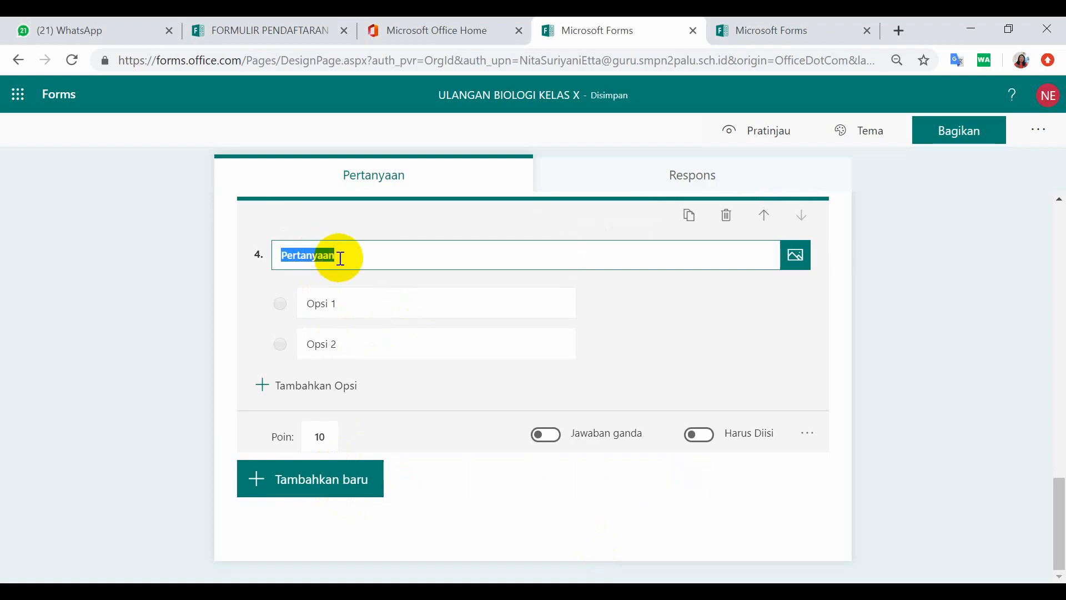
key("ctrl+v")
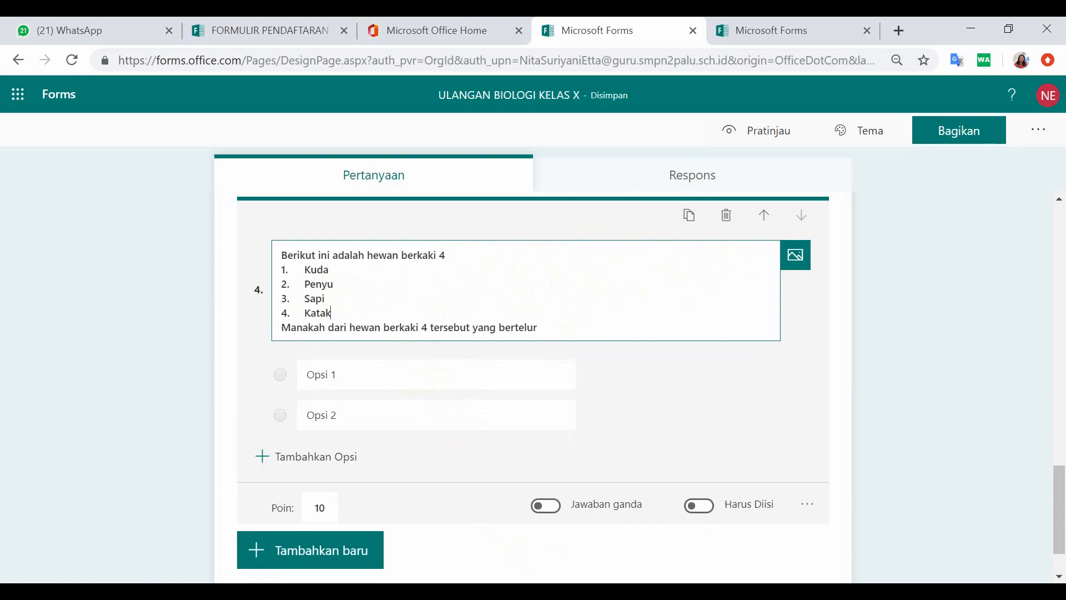
Fill question 4's options with 2 dan 4, 1 dan 2, 1 dan 3 and 3 dan 4 from Word, removing the spare option, and mark 2 dan 4 correct.
key("alt+Tab")
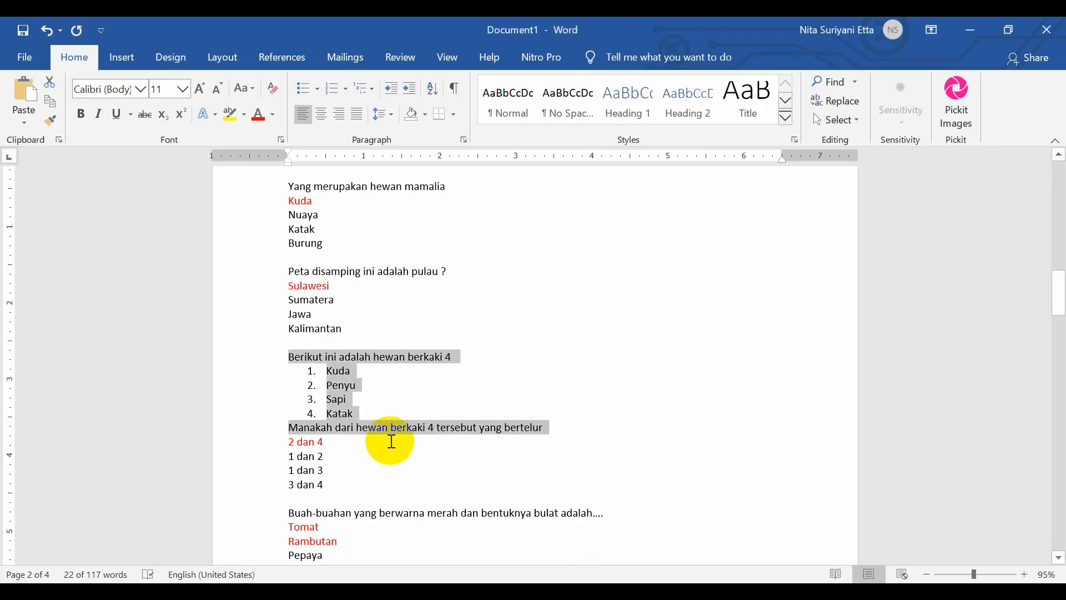
scroll(361, 433, "down", 1)
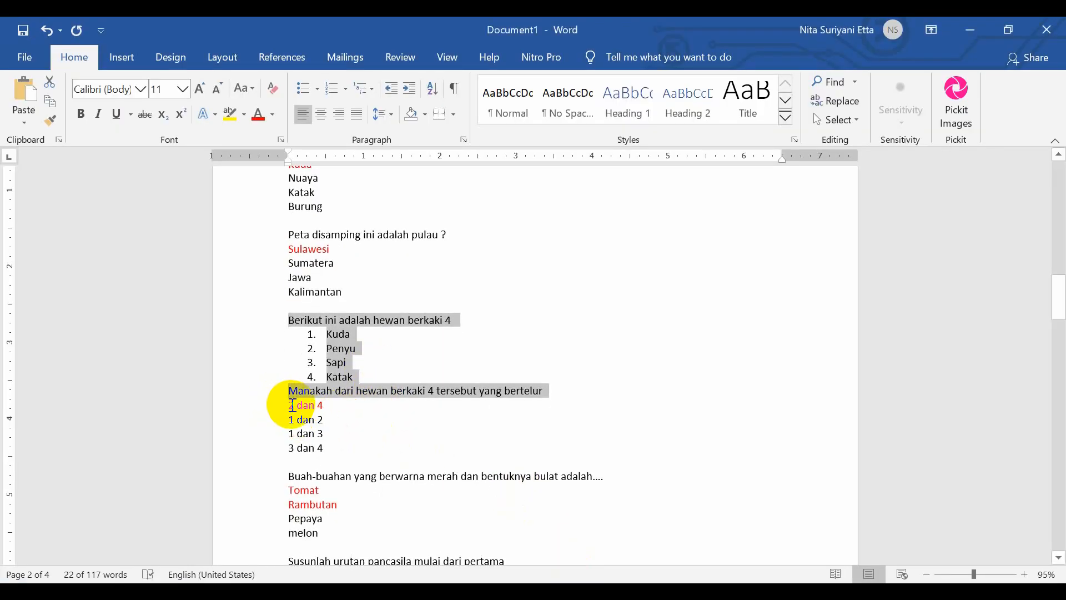
left_click_drag(288, 405, 345, 445)
right_click(325, 439)
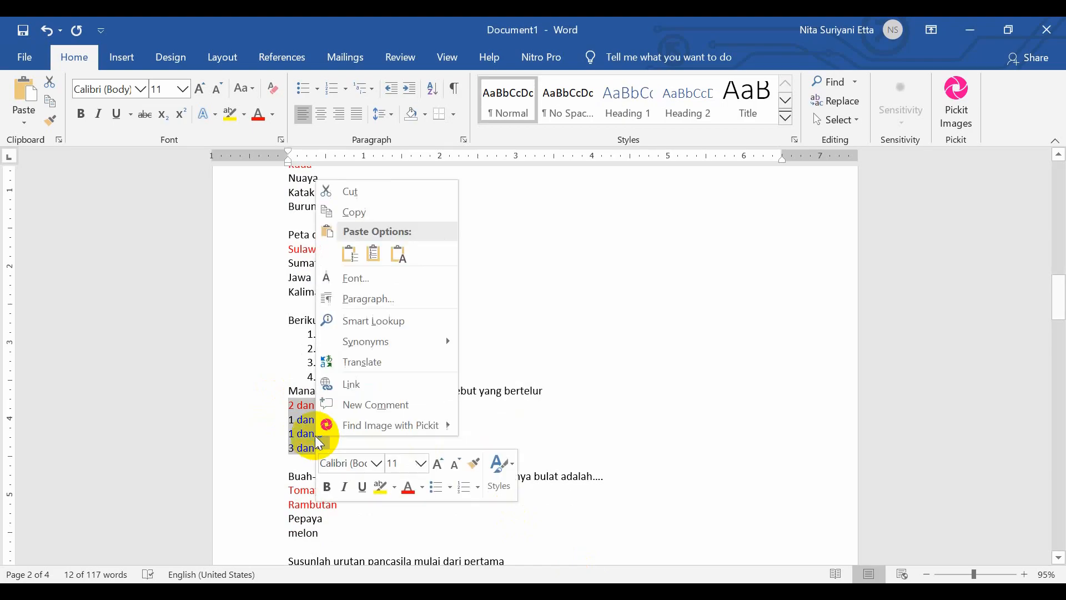
left_click(348, 212)
key("alt+Tab")
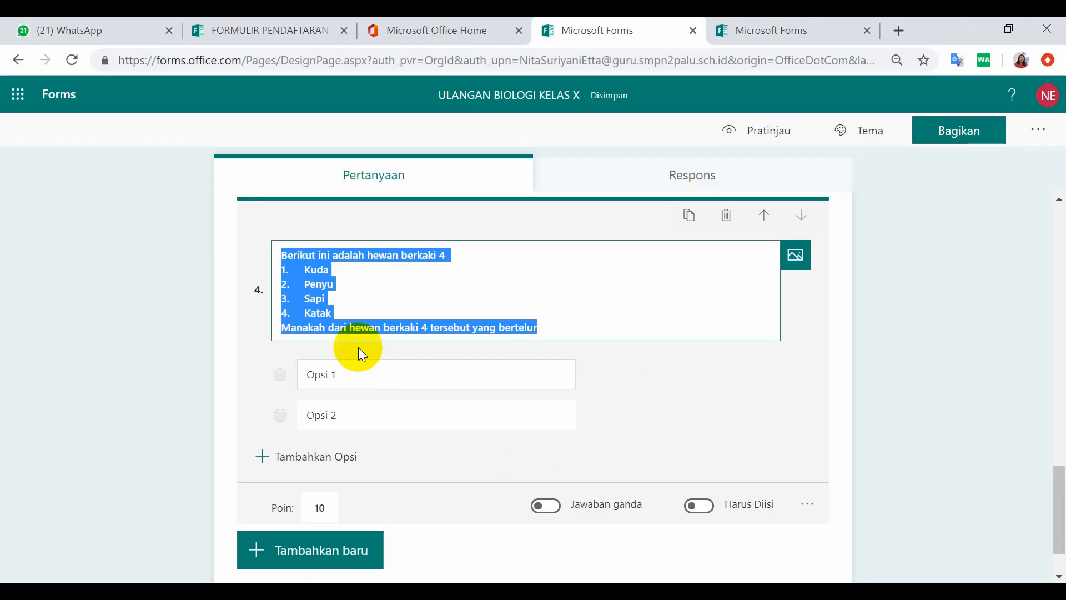
left_click(317, 379)
triple_click(316, 377)
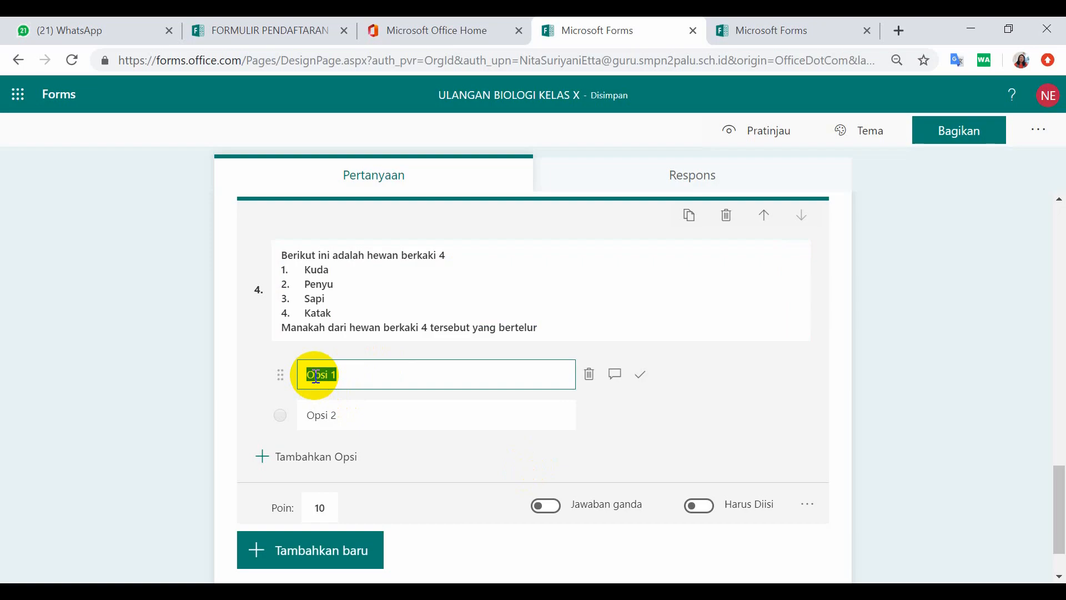
key("ctrl+v")
scroll(628, 478, "down", 3)
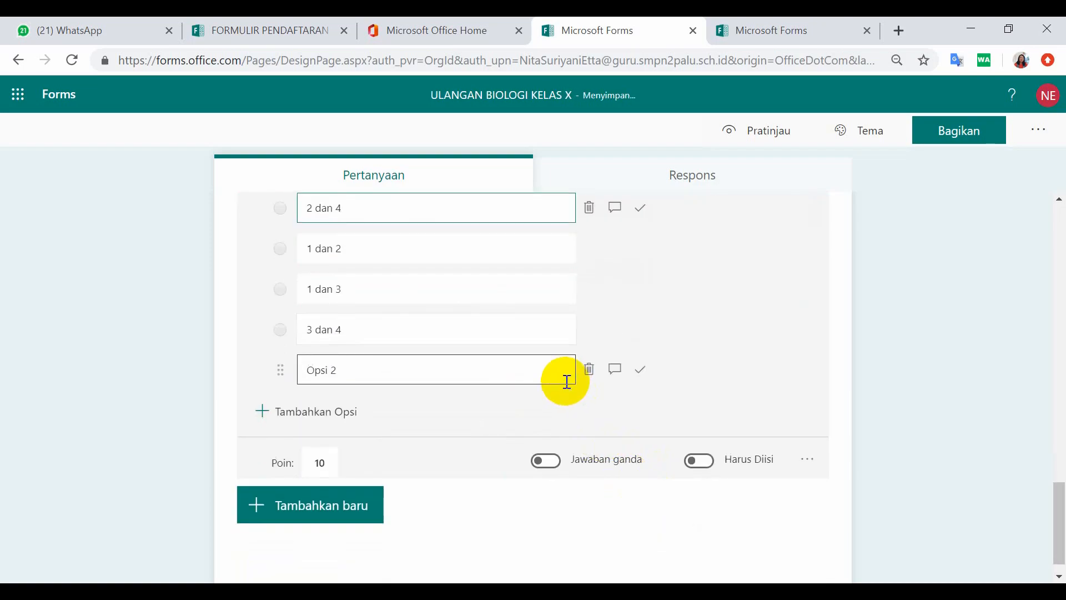
left_click(589, 370)
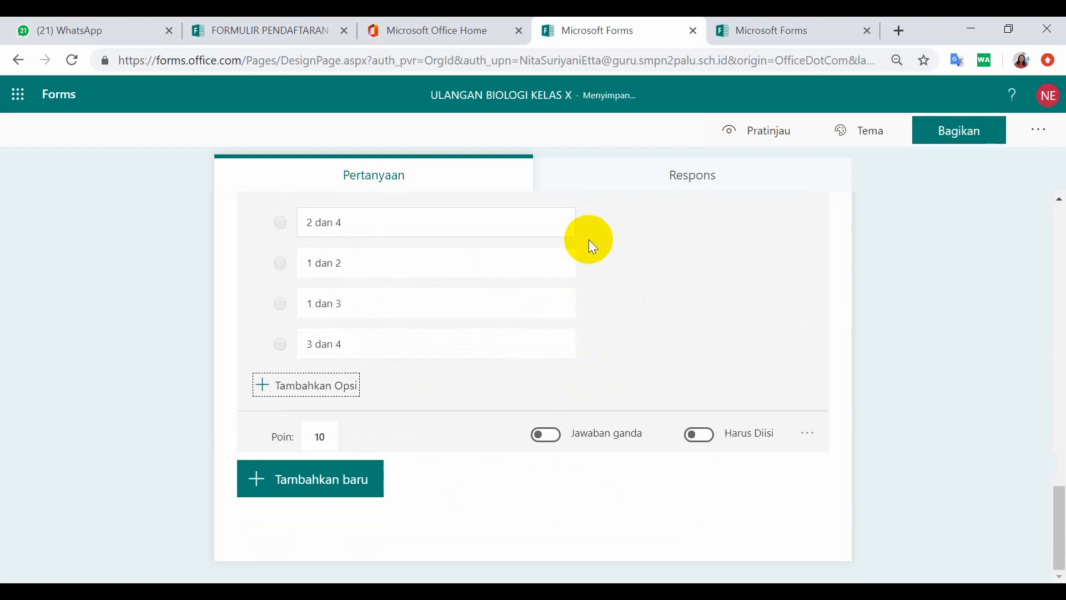
scroll(589, 239, "up", 2)
left_click(640, 307)
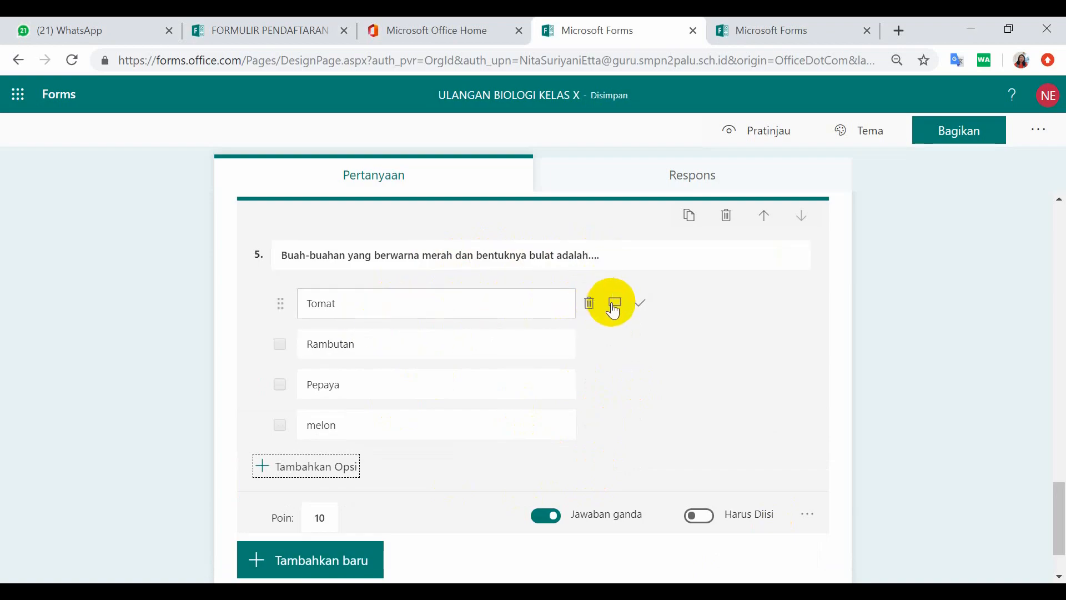
Mark both Tomat and Rambutan as correct answers for question 5 about round red fruits.
left_click(641, 310)
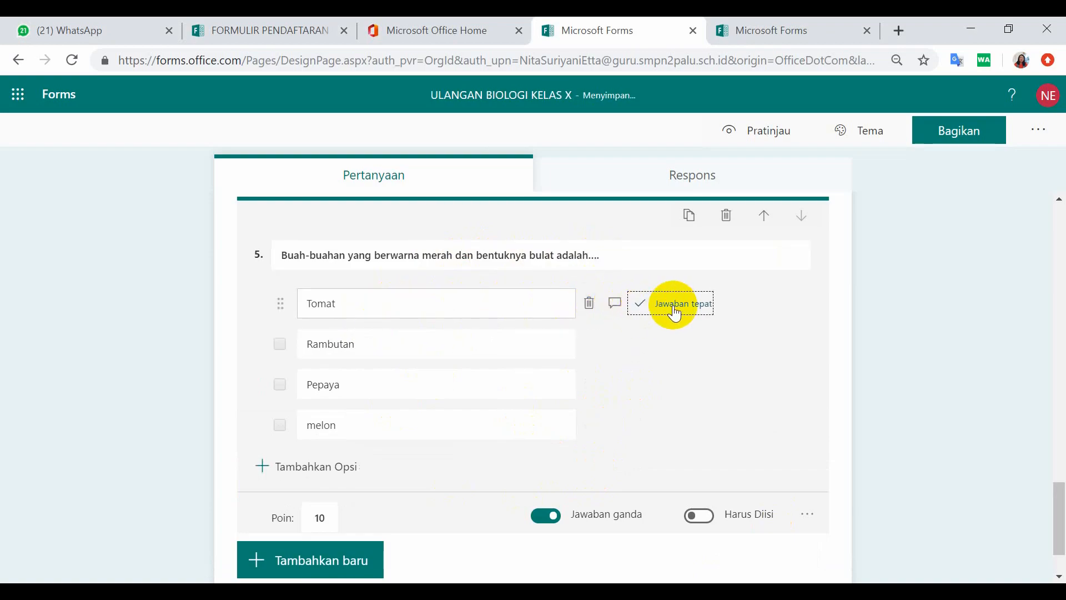
left_click(440, 355)
left_click(641, 344)
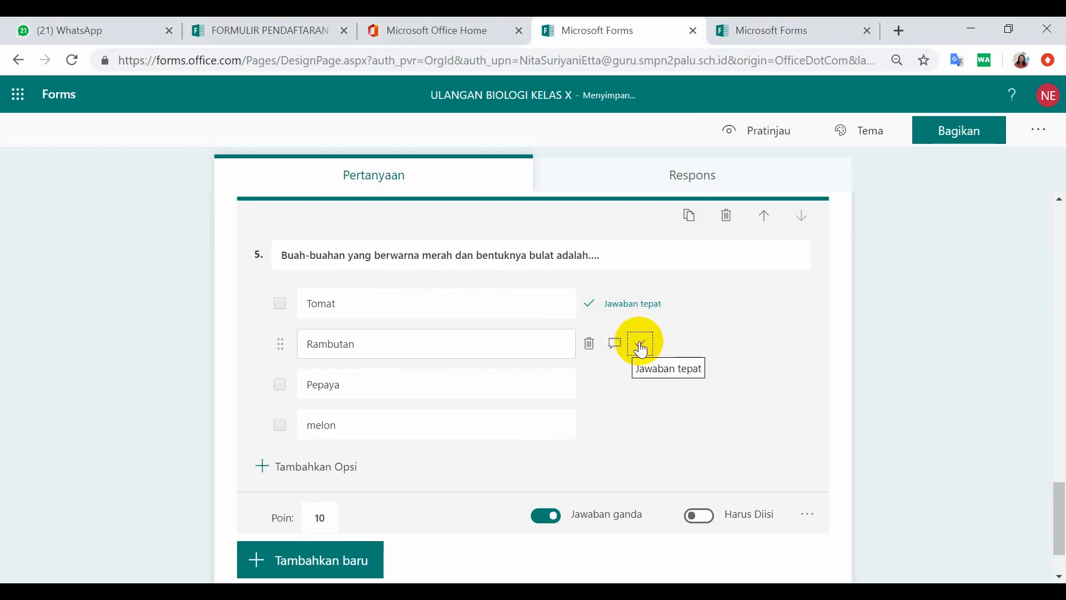
left_click(641, 345)
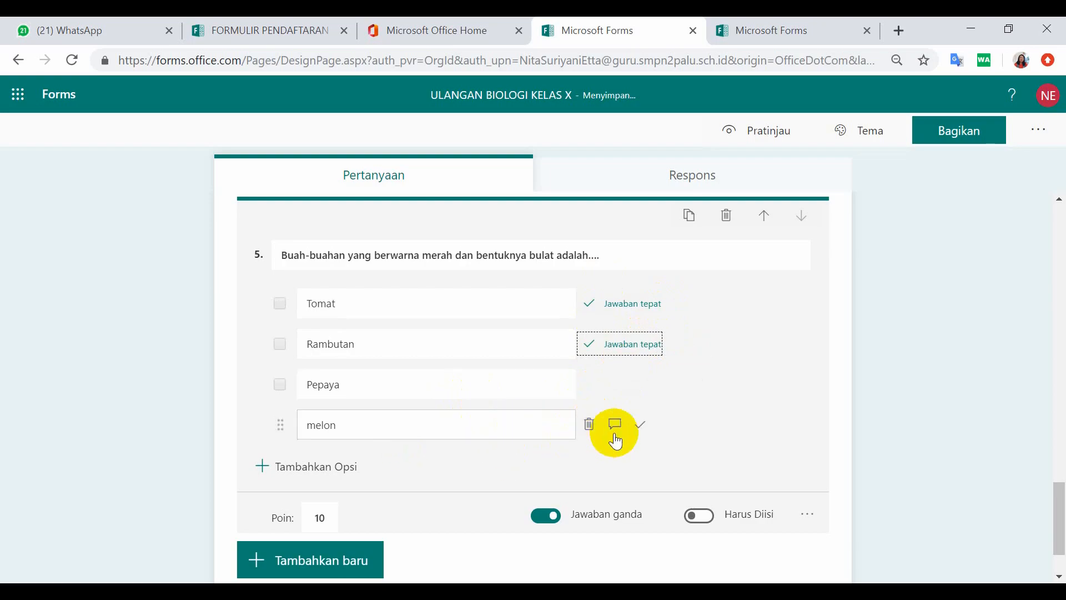
Try marking melon as a correct answer for question 5 and clear that mark again.
left_click(642, 425)
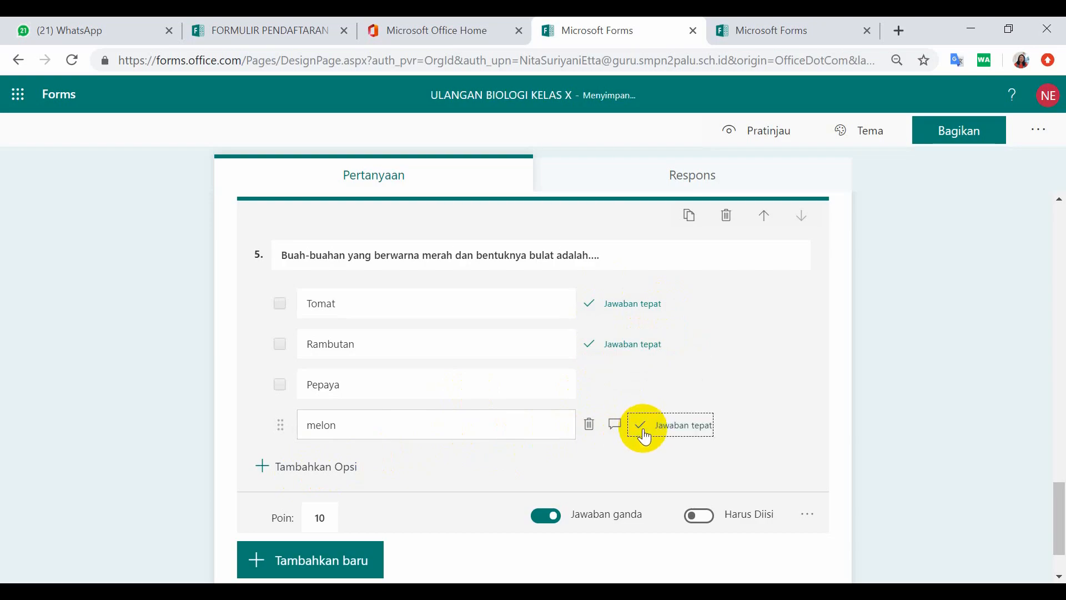
left_click(639, 427)
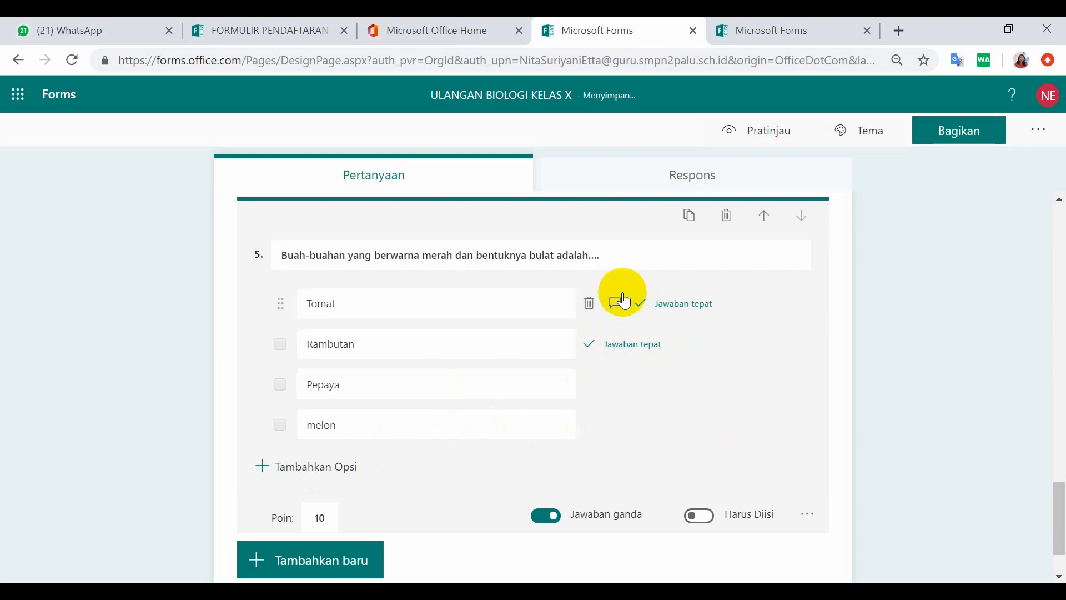
Add a sixth question of the ranking type with the text "Susunlah urutan pancasila mulai dari pertama".
left_click(350, 562)
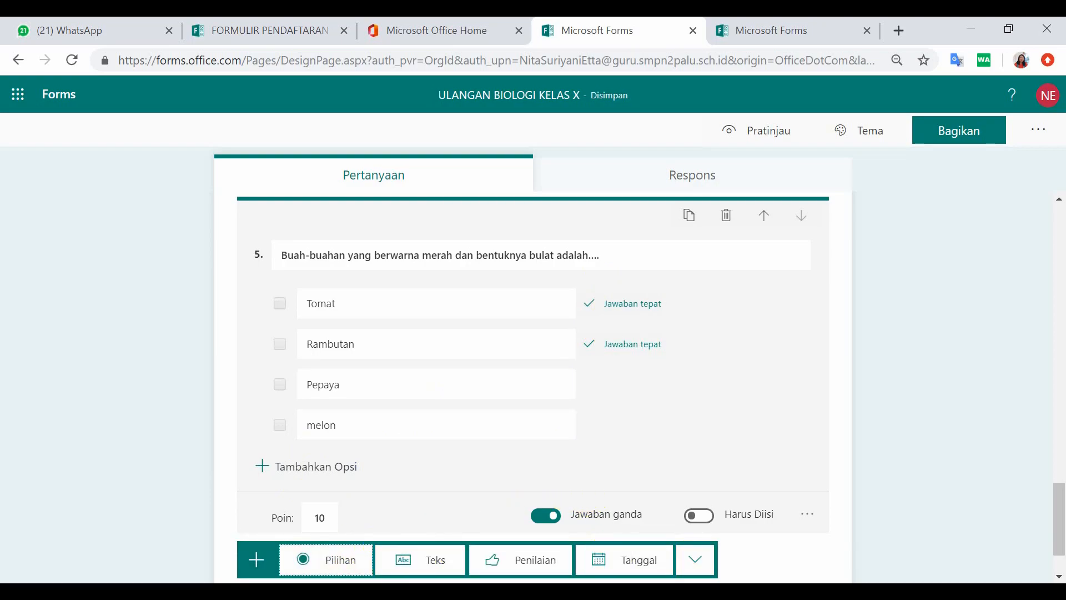
scroll(773, 378, "down", 2)
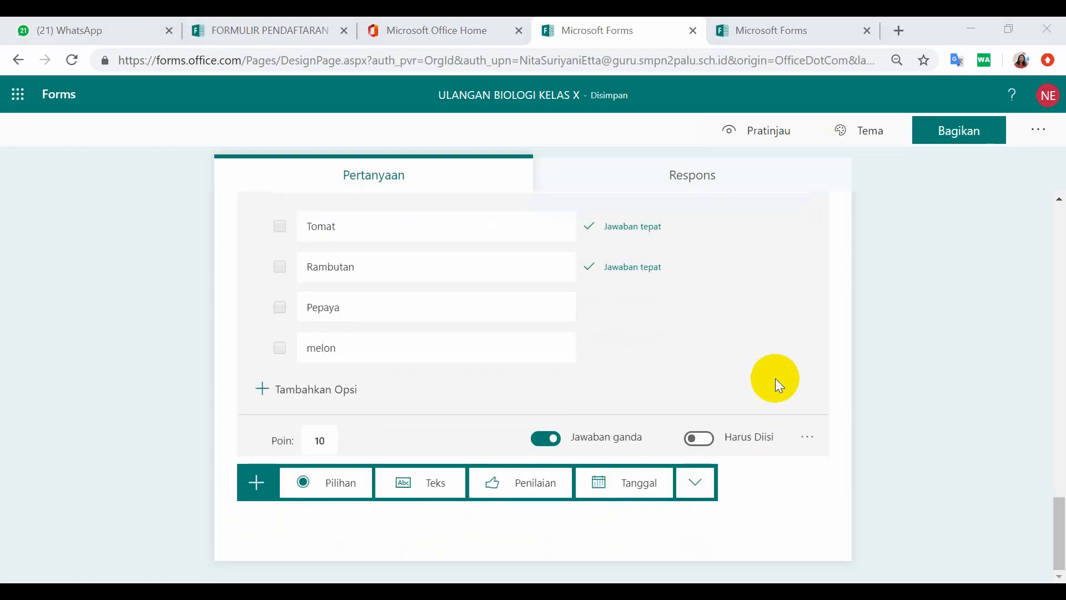
left_click(695, 485)
left_click(768, 444)
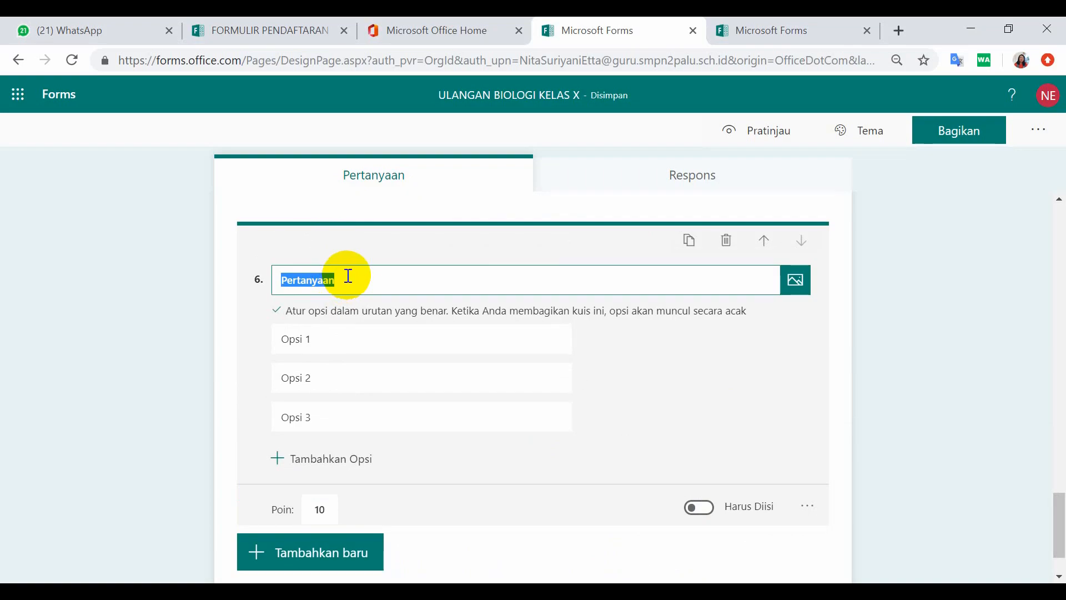
key("ctrl+v")
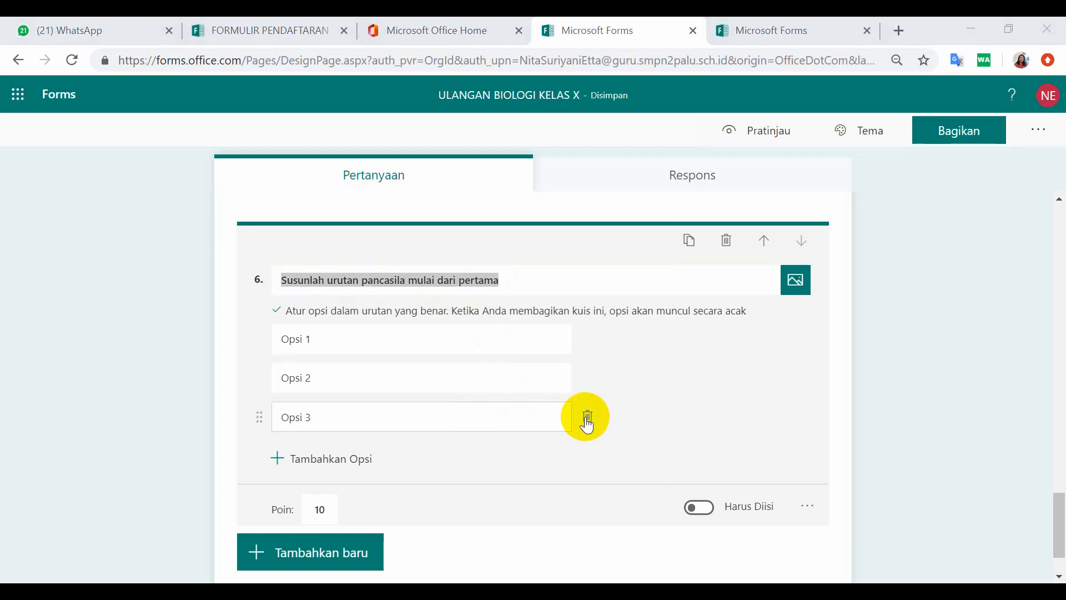
Fill question 6's options with the five Pancasila principles in order, from Ketuhanan Yang Maha Esa to Keadilan sosial bagi seluruh rakyat Indonesia.
left_click(584, 417)
left_click(588, 387)
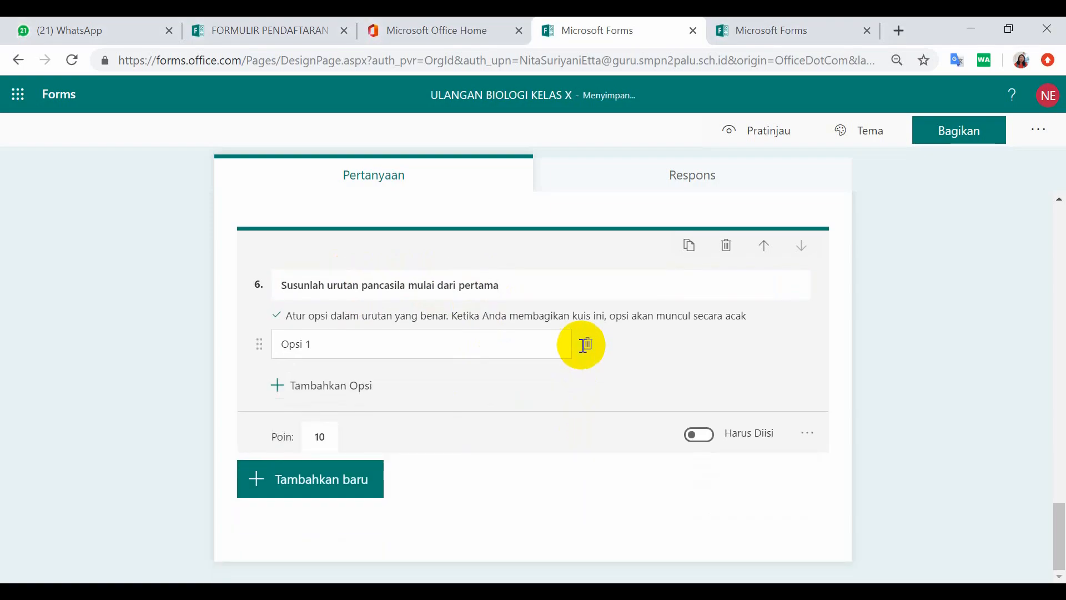
left_click(340, 347)
key("ctrl+v")
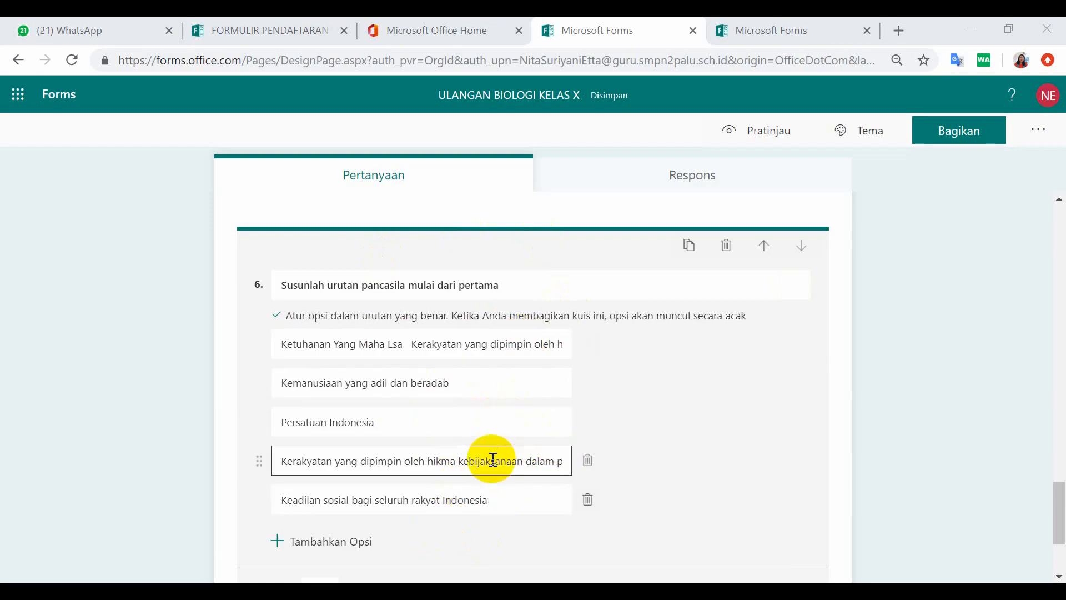
Preview the quiz and test question 6 by rearranging the shuffled Pancasila principles into their correct order.
left_click(766, 135)
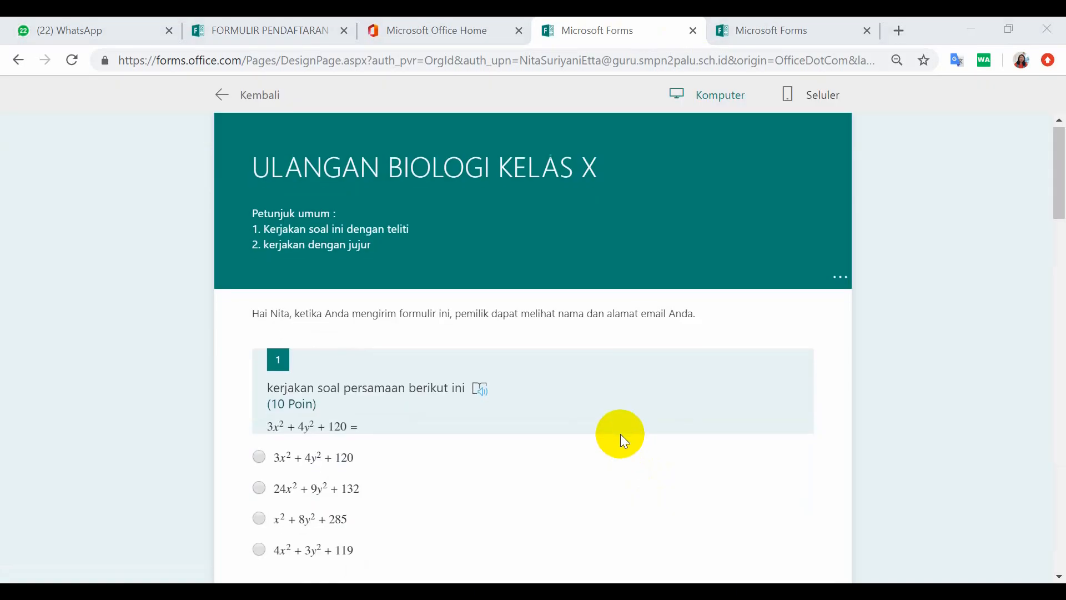
scroll(621, 434, "down", 8)
scroll(621, 429, "down", 15)
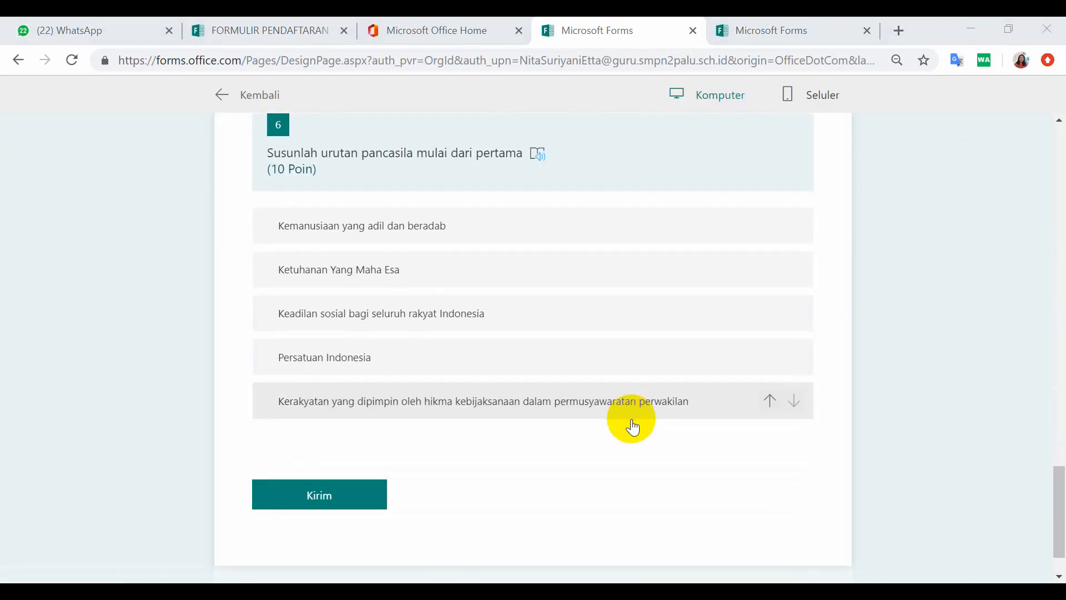
scroll(632, 428, "up", 2)
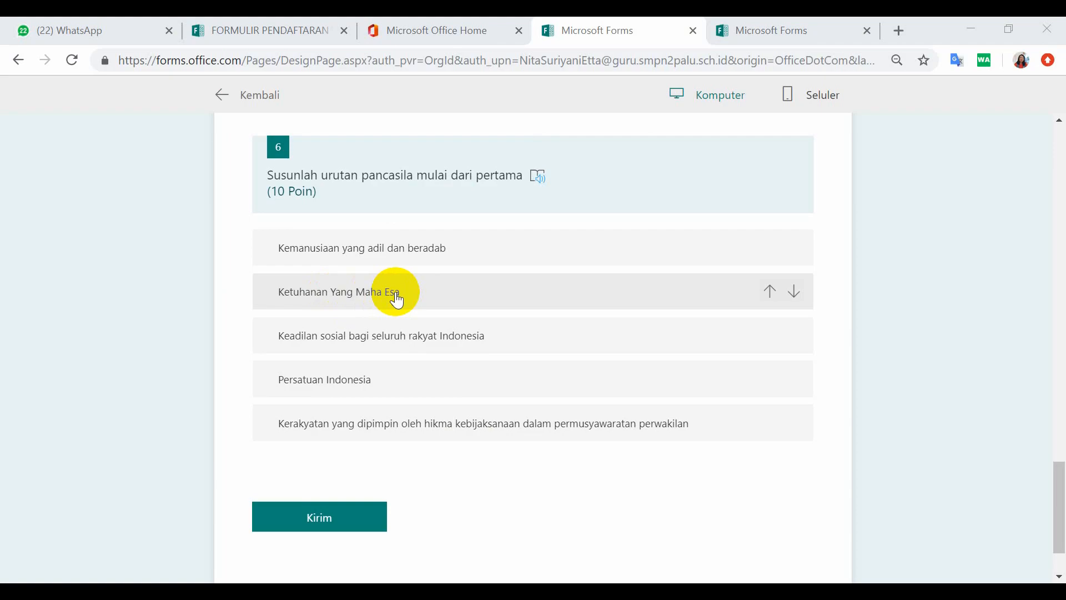
left_click_drag(396, 294, 398, 261)
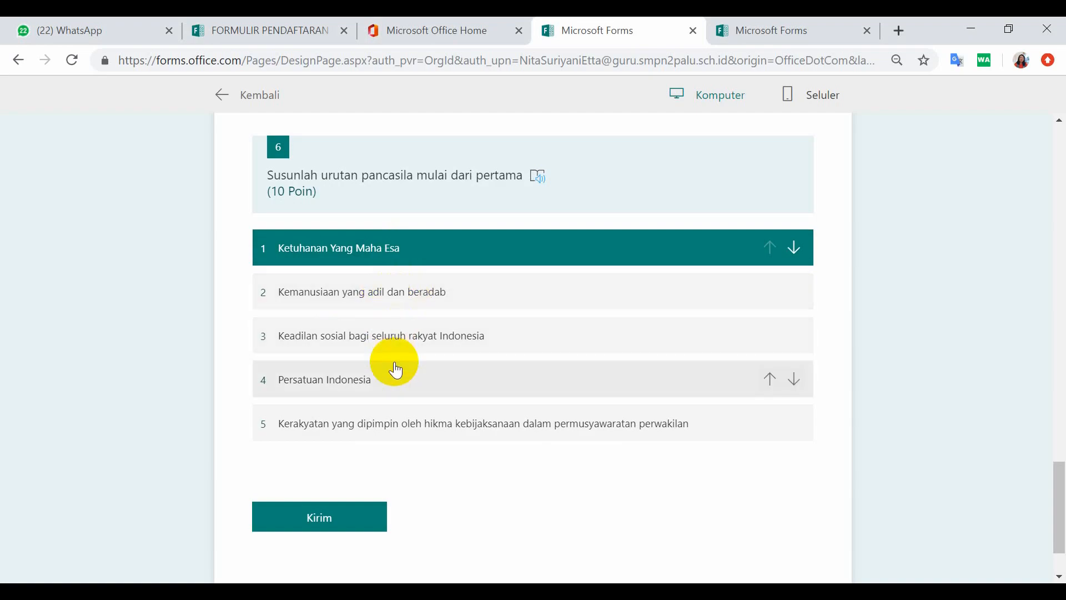
left_click_drag(393, 377, 388, 345)
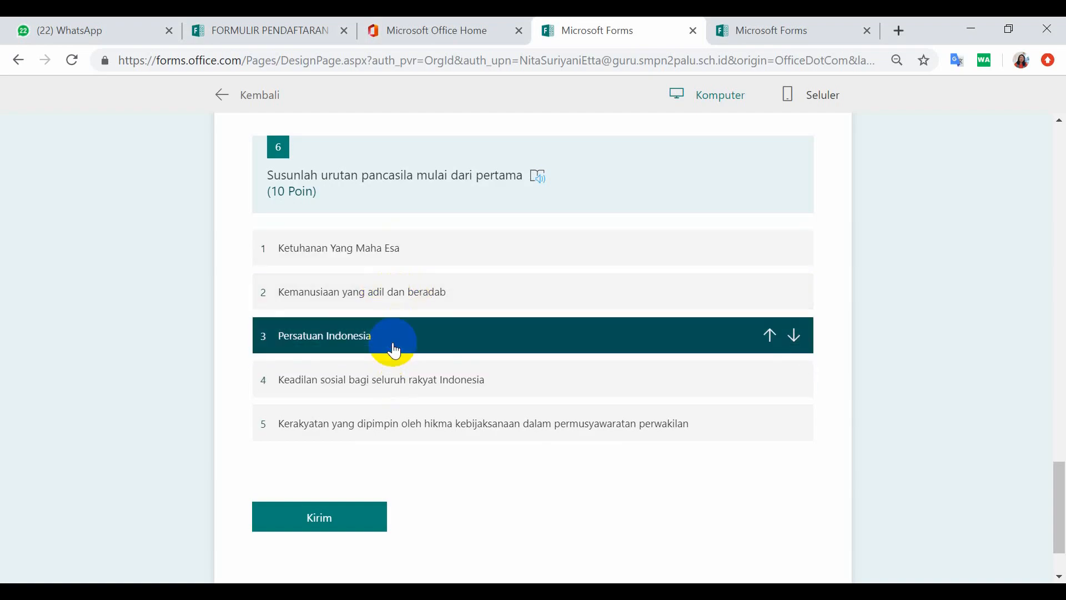
left_click(386, 432)
left_click_drag(386, 431, 382, 404)
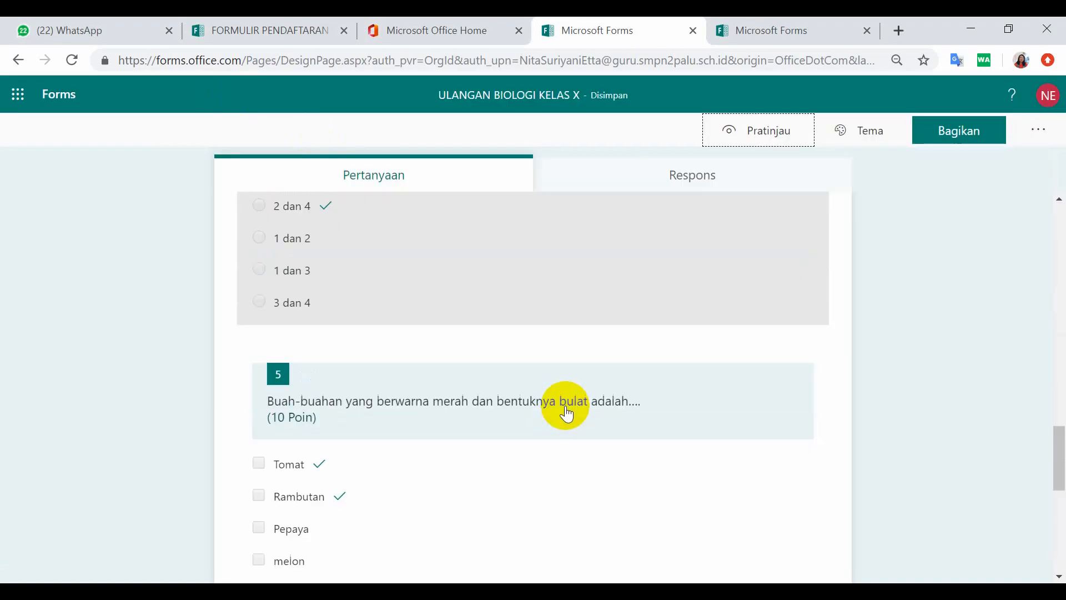
Add a seventh question of the Teks type with the text "Sebutkan lawan kata dari kurus".
scroll(566, 411, "down", 9)
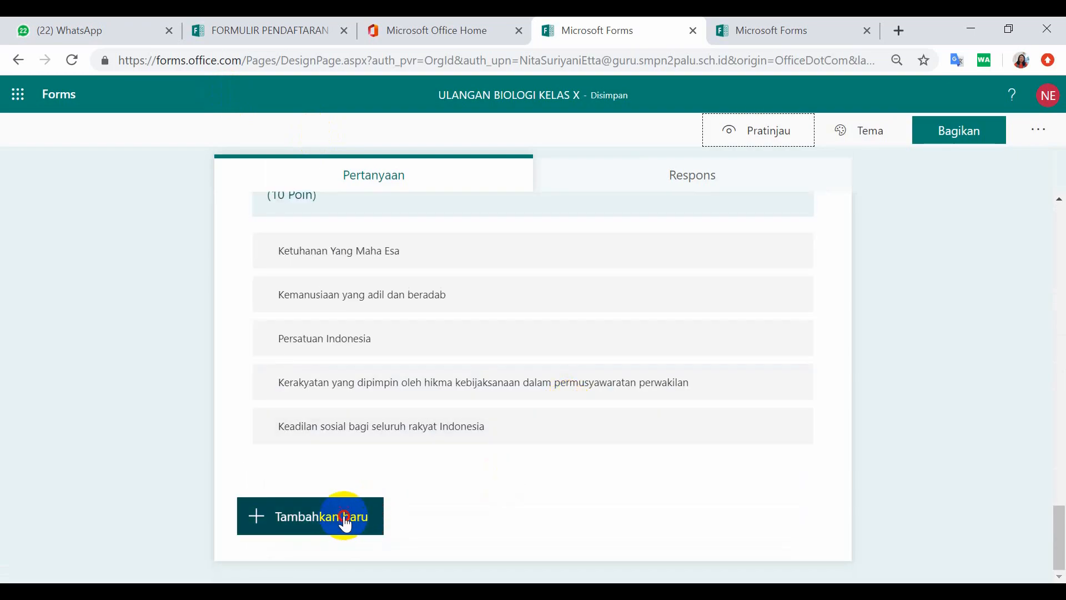
left_click(345, 525)
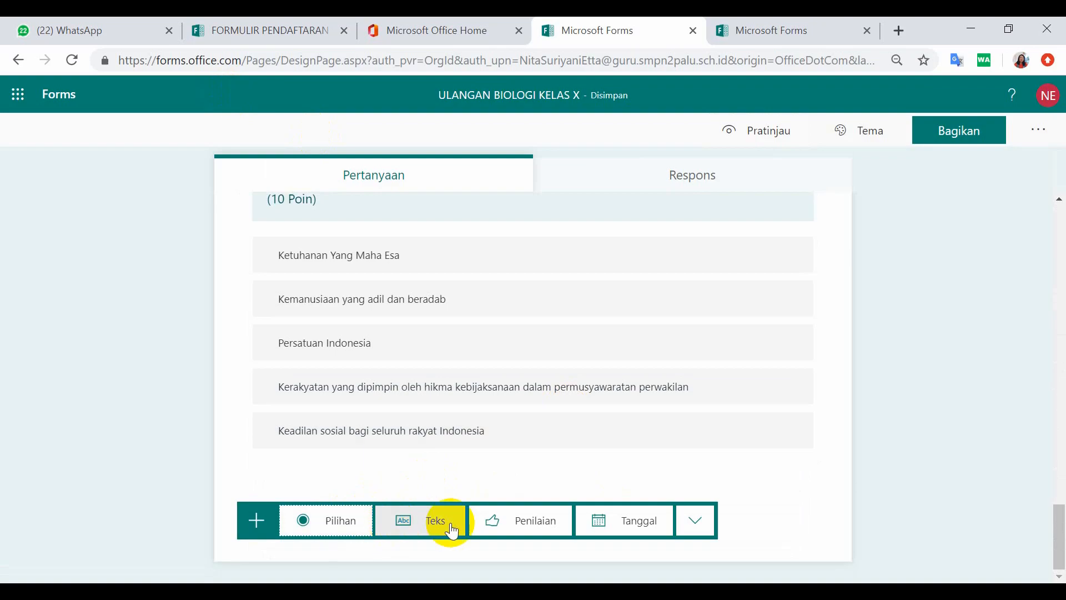
left_click(422, 525)
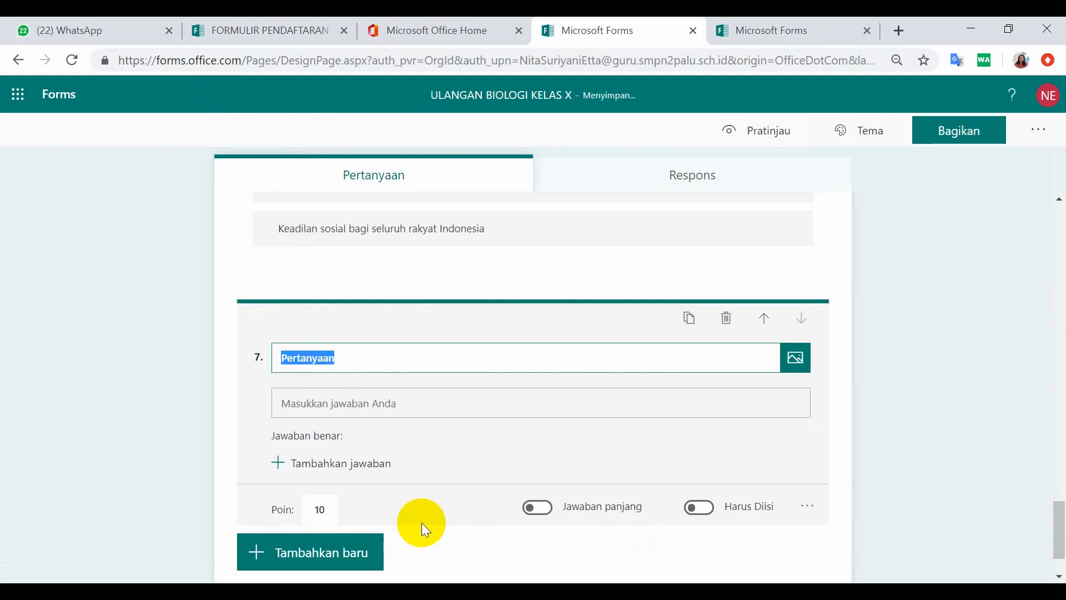
left_click_drag(350, 360, 280, 357)
type("Sebutkan lawan kata dari kurus")
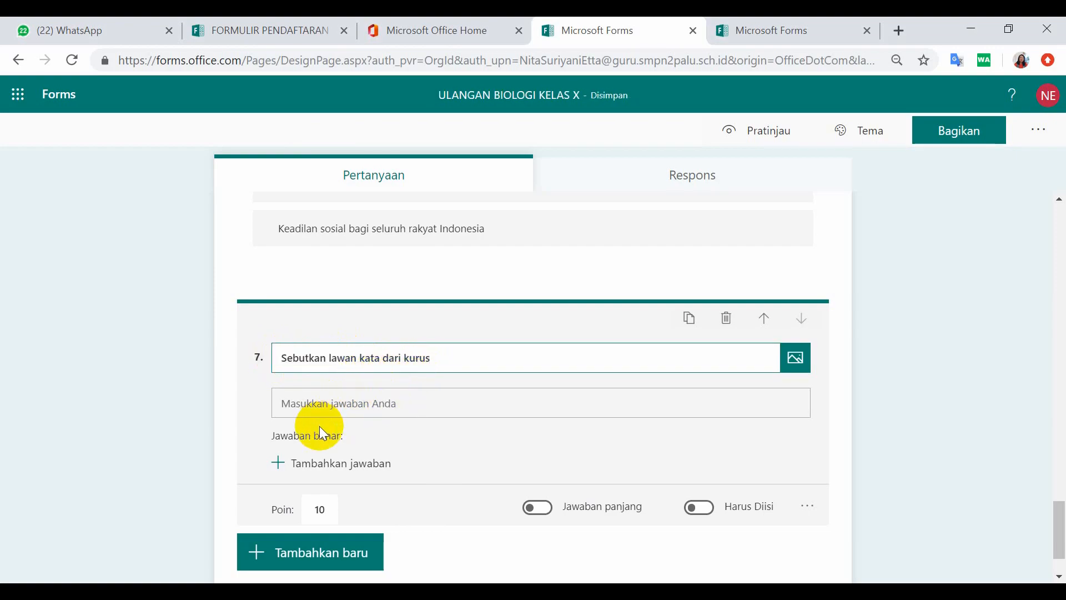
Add Gemuk, montok and gendut as the accepted correct answers for question 7.
left_click(300, 469)
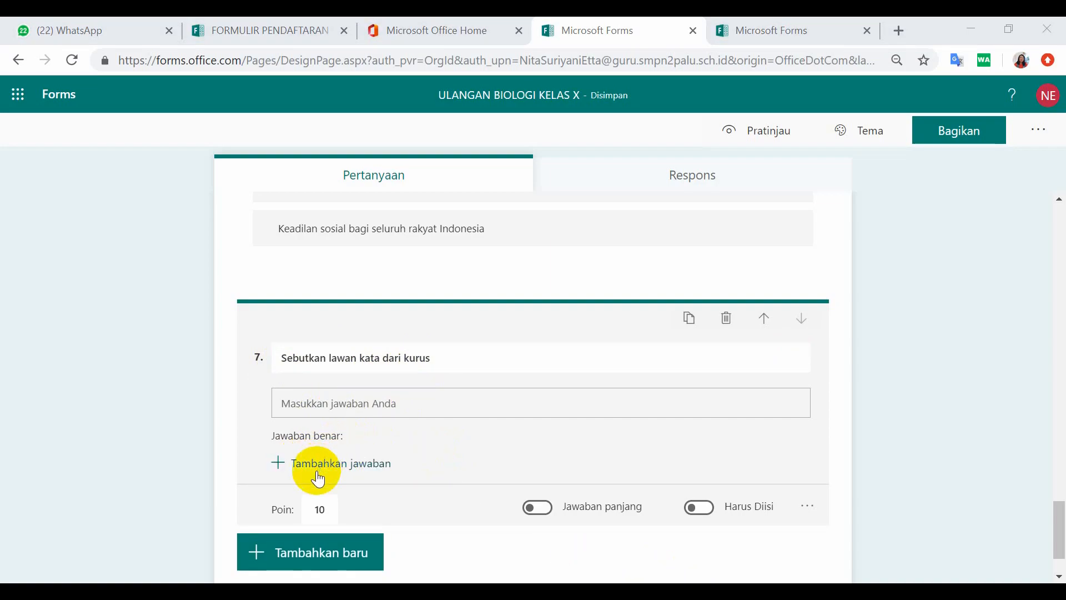
left_click(284, 463)
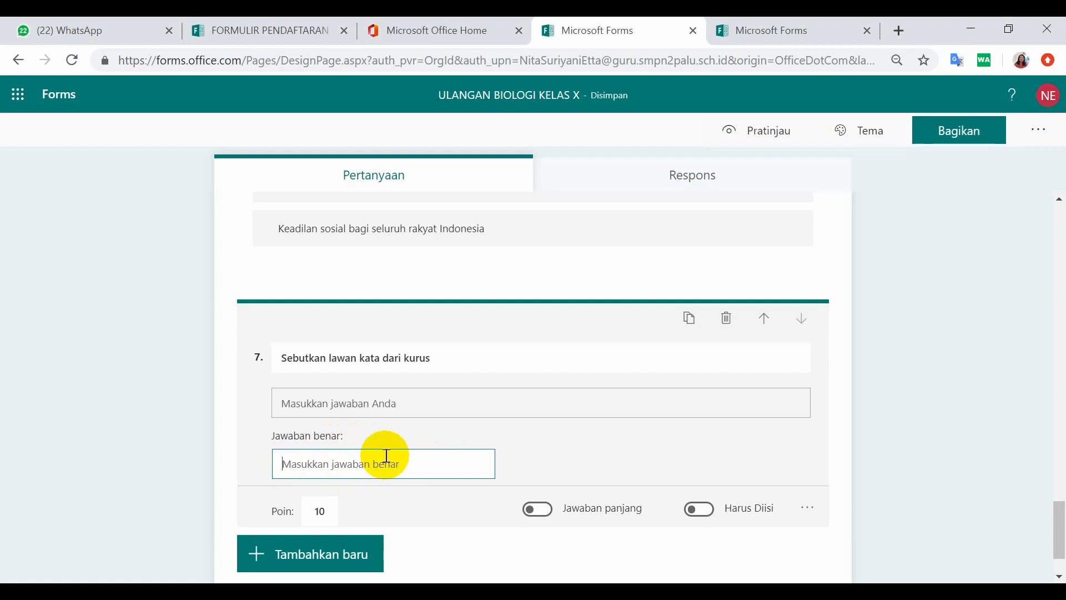
type("Gemuk")
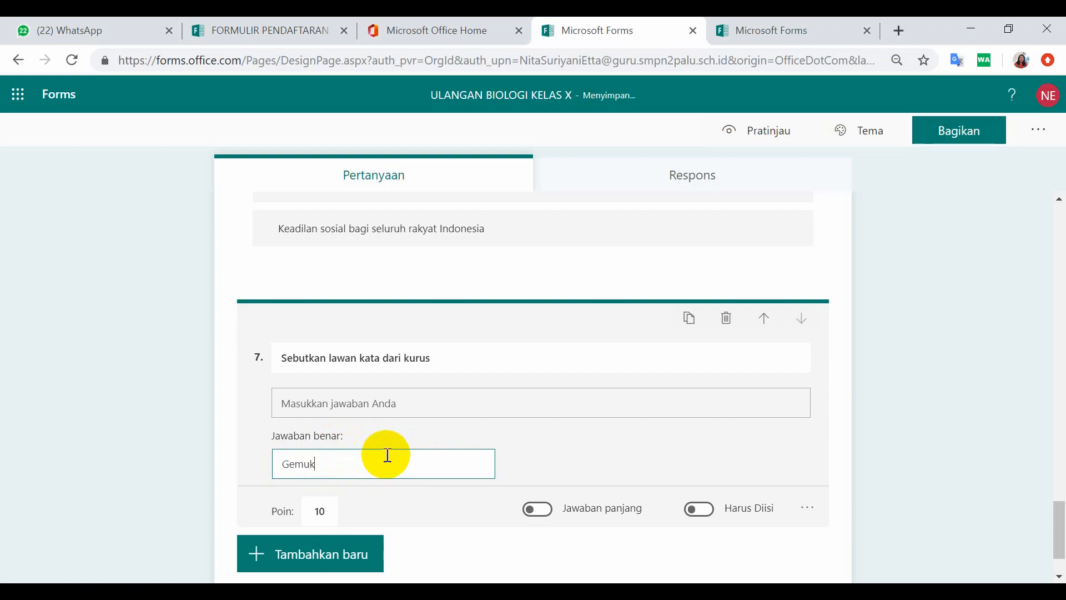
key("Return")
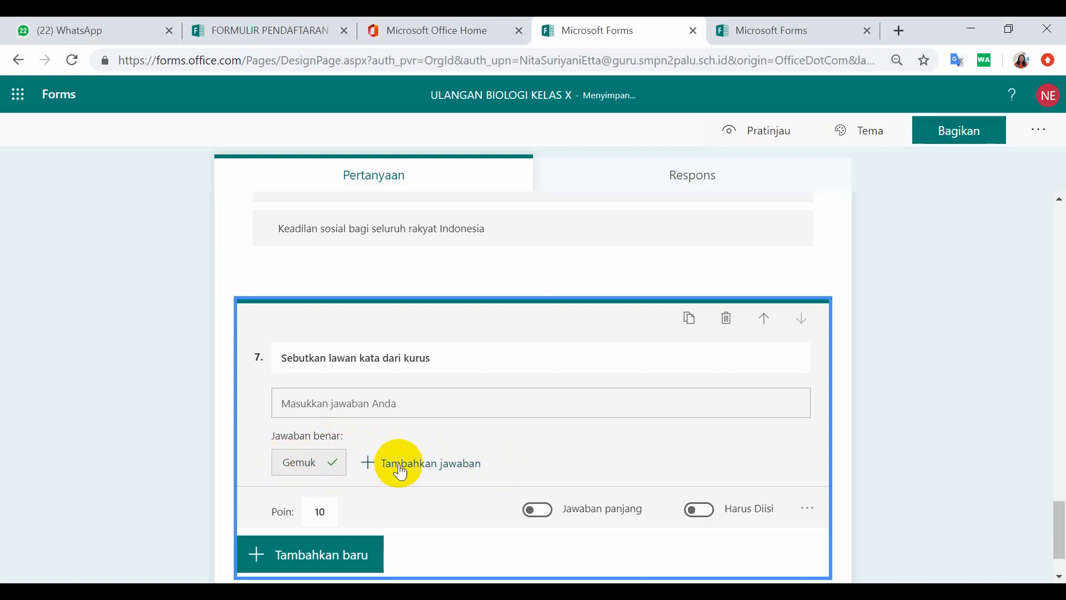
left_click(406, 469)
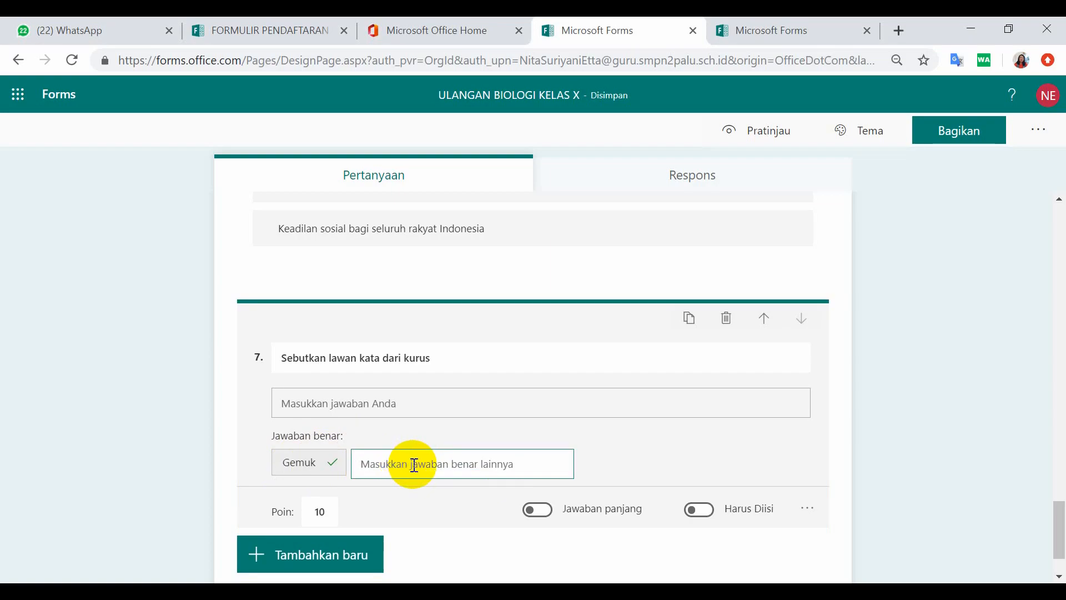
type("montok")
left_click(596, 463)
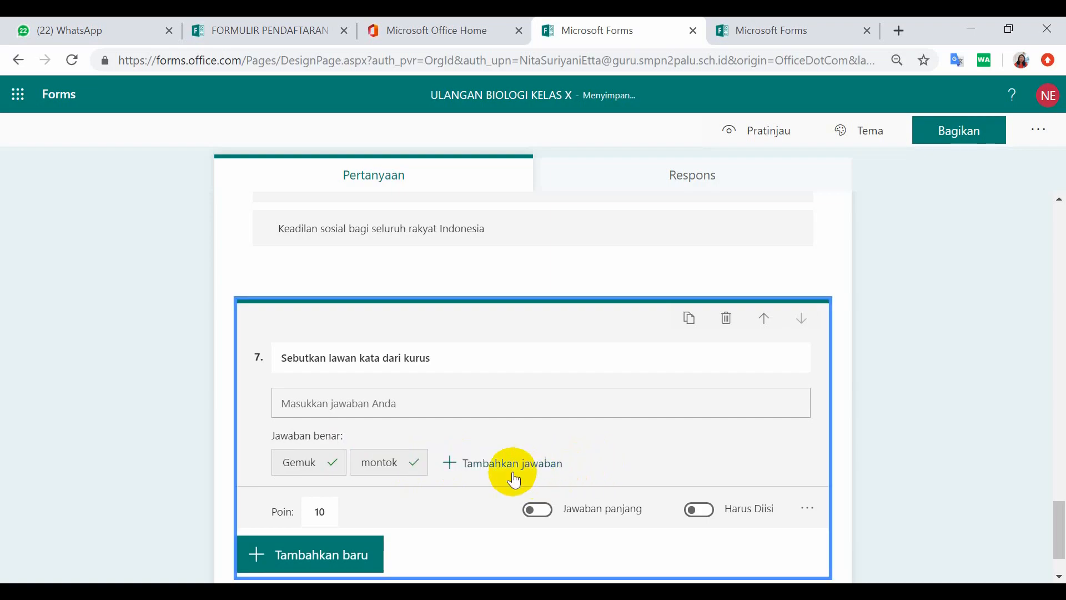
left_click(484, 469)
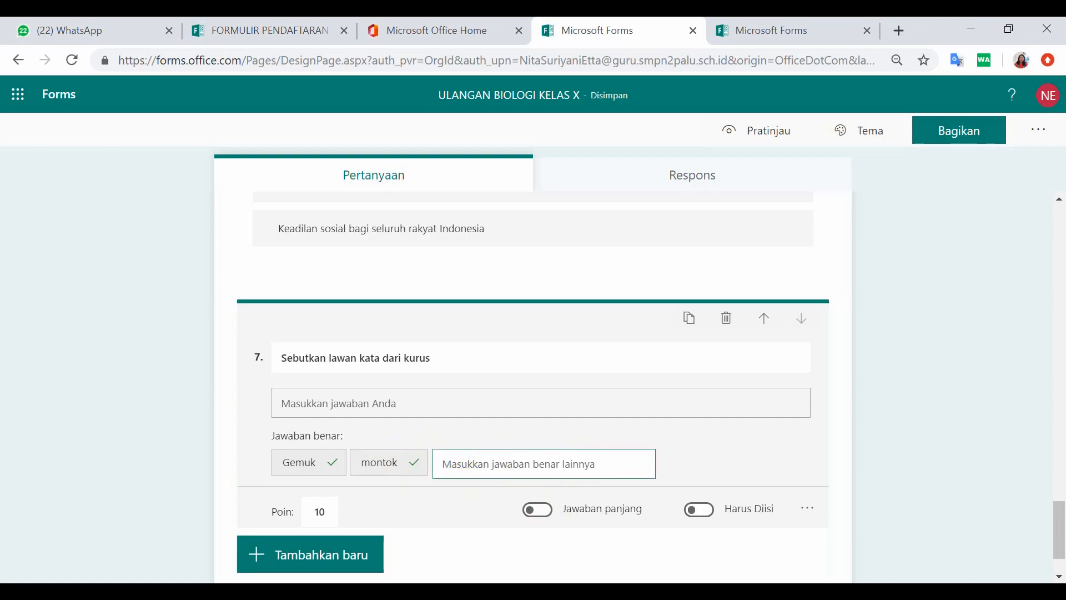
left_click(479, 467)
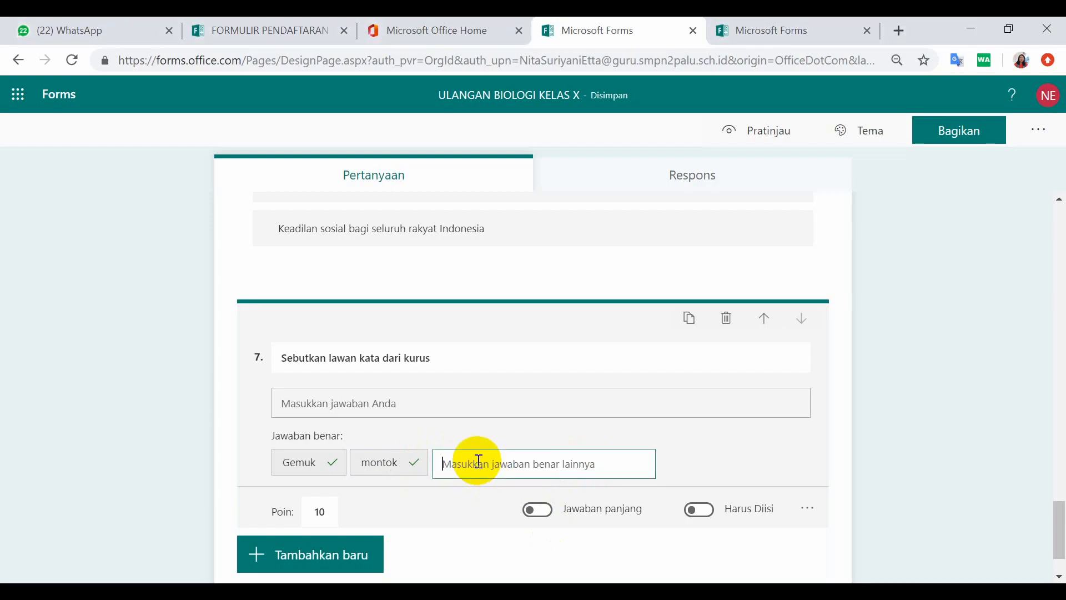
type("gendut")
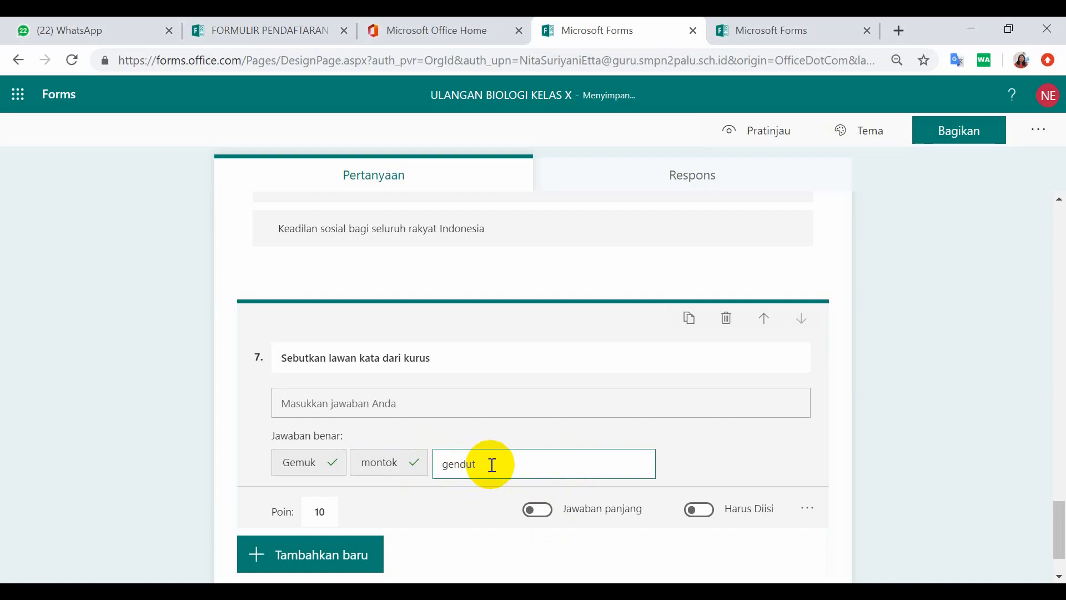
left_click(684, 459)
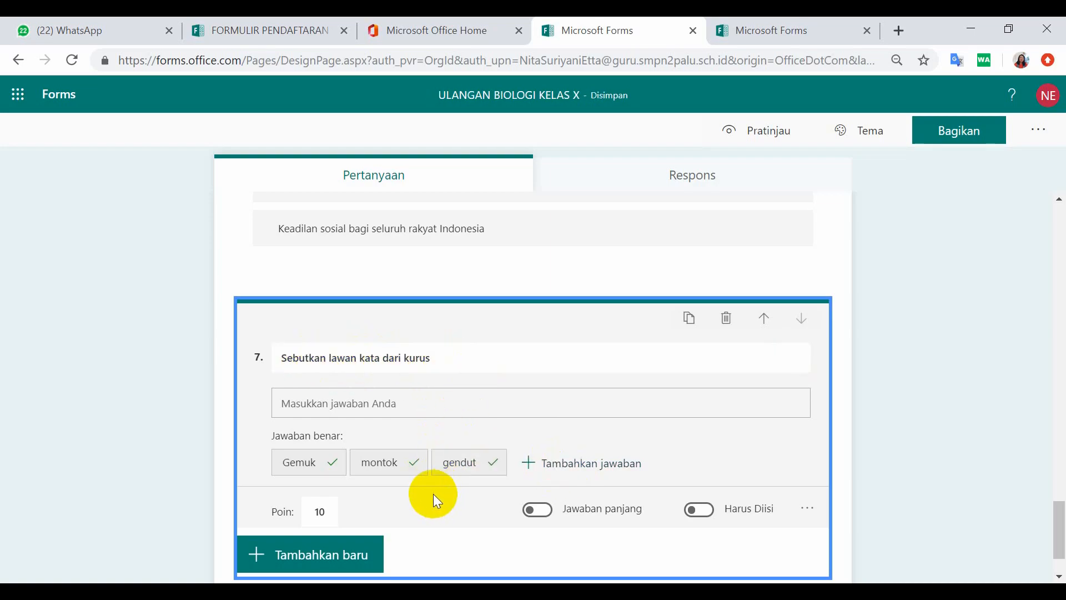
mouse_move(294, 468)
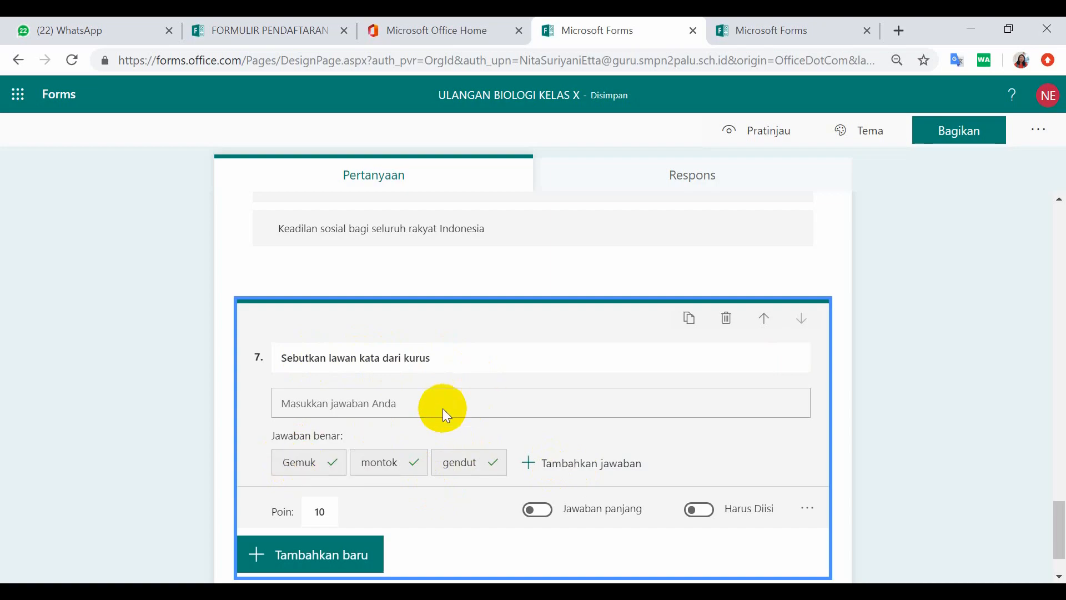
mouse_move(484, 453)
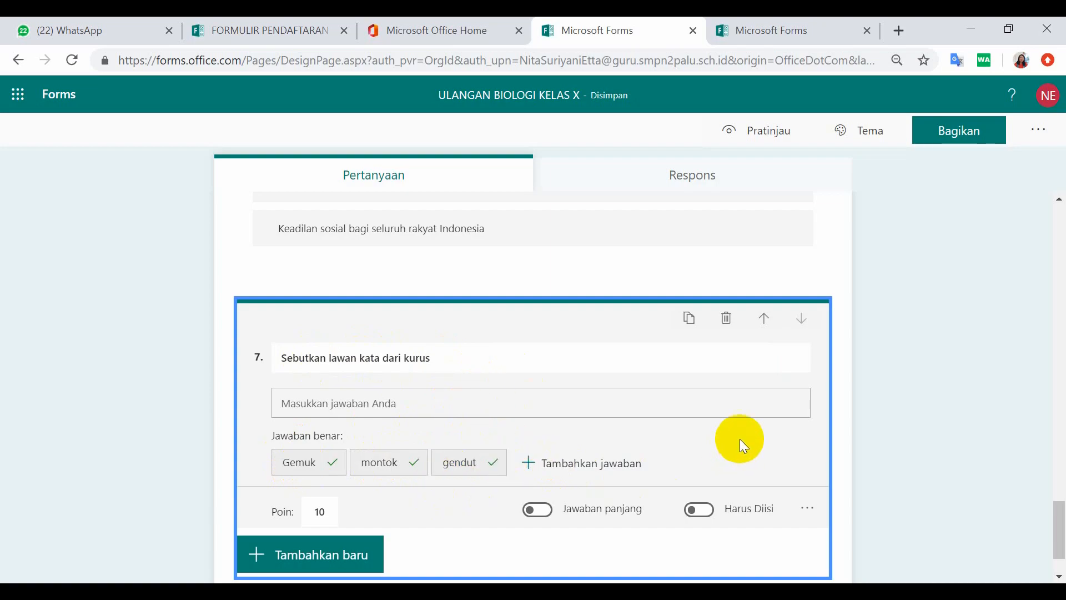
Apply the outer-space theme with the telescope, rocket and globe to the quiz.
scroll(735, 427, "down", 2)
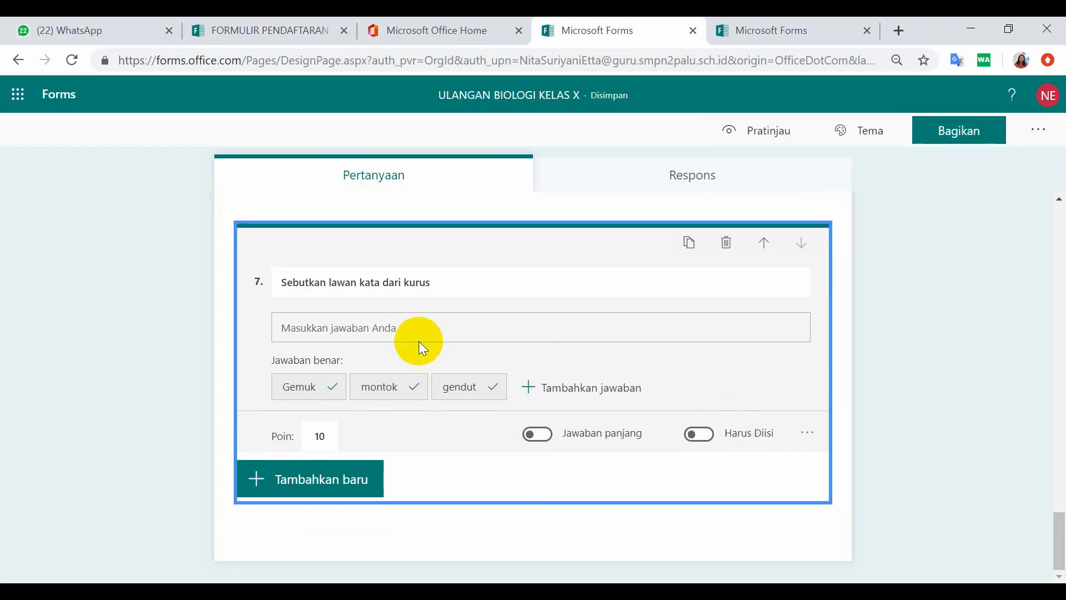
scroll(421, 437, "up", 18)
scroll(747, 205, "up", 3)
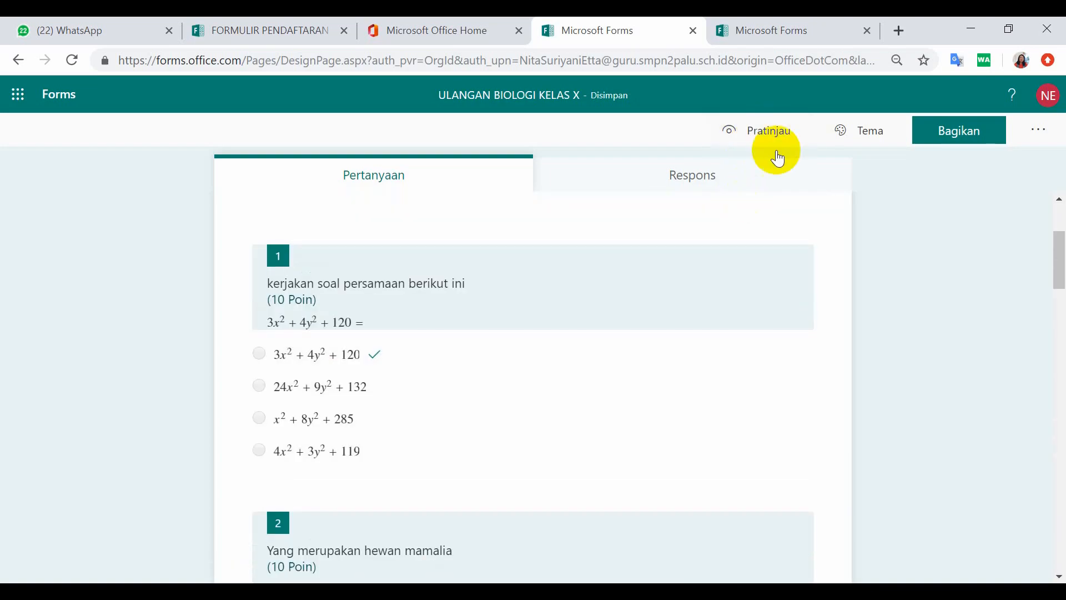
left_click(874, 136)
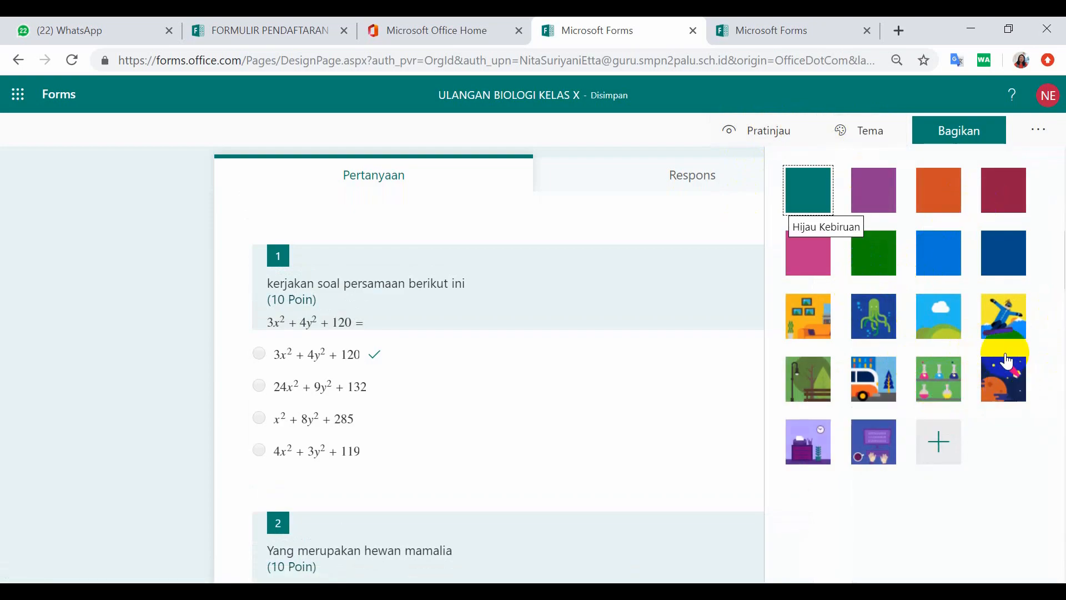
left_click(1024, 367)
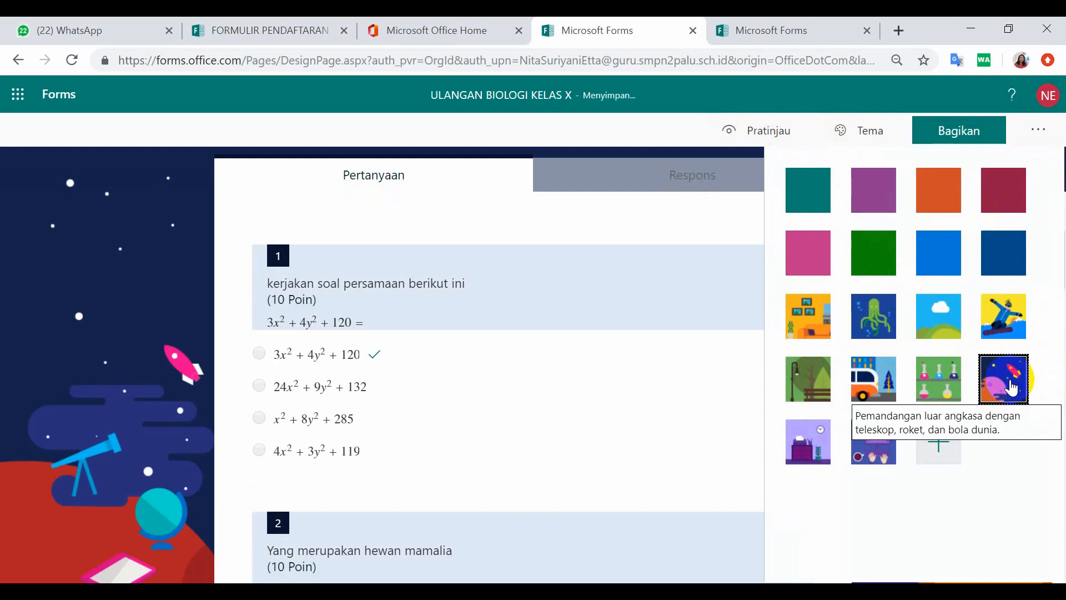
Change the quiz settings so that anyone with the link can respond (Siapa pun yang memiliki tautan dapat merespons).
left_click(1031, 138)
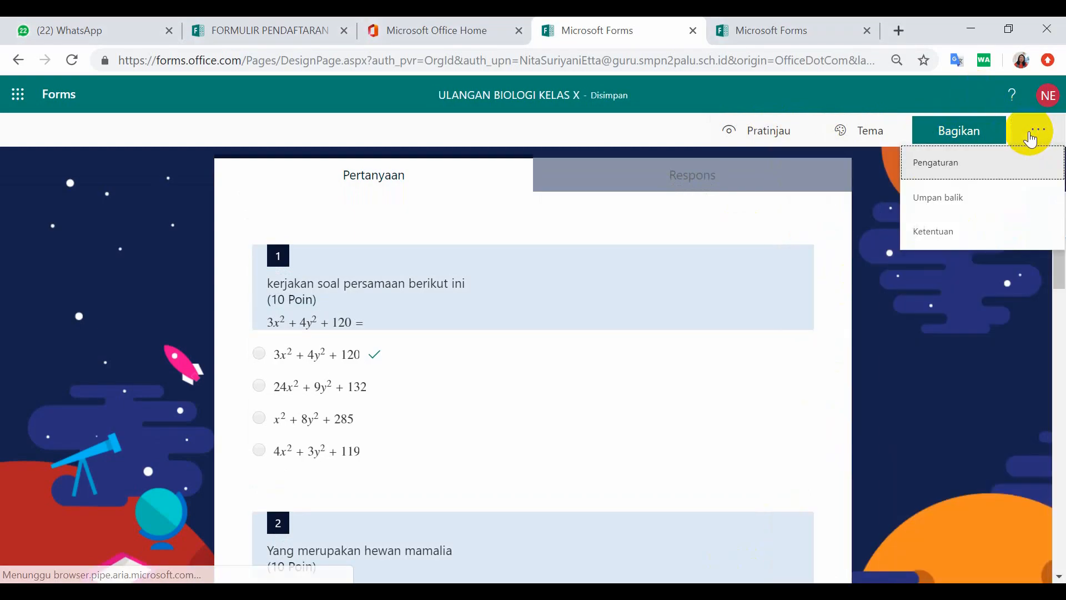
left_click(949, 164)
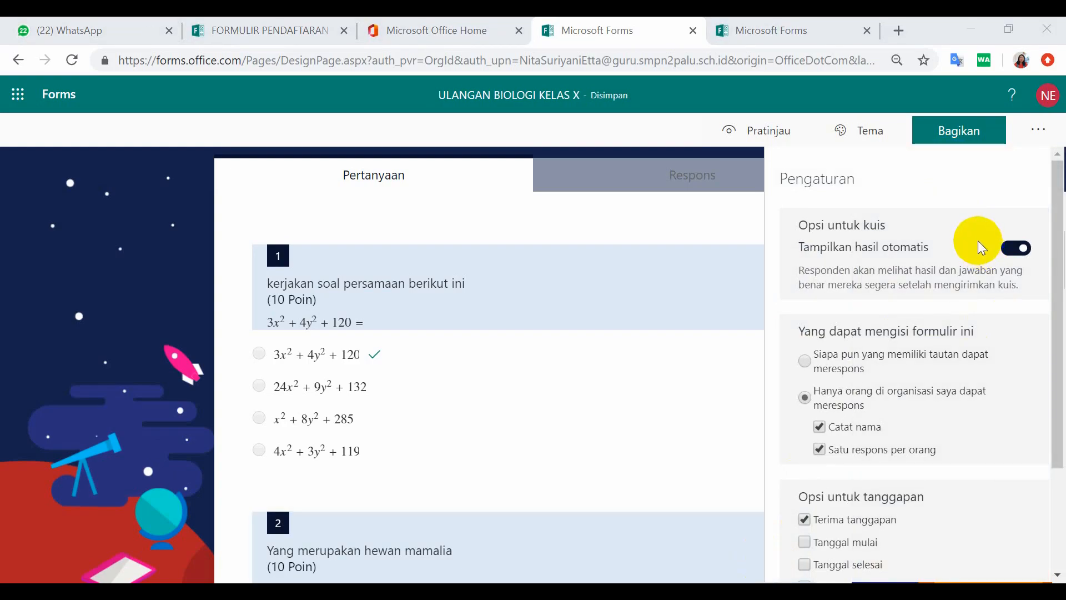
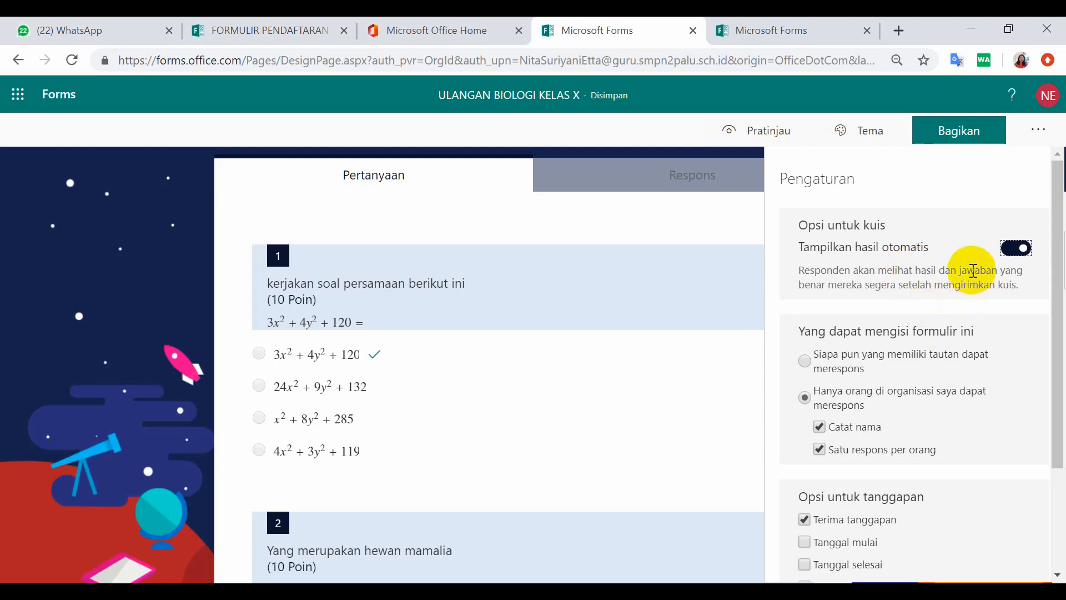
left_click(1020, 249)
left_click(1021, 250)
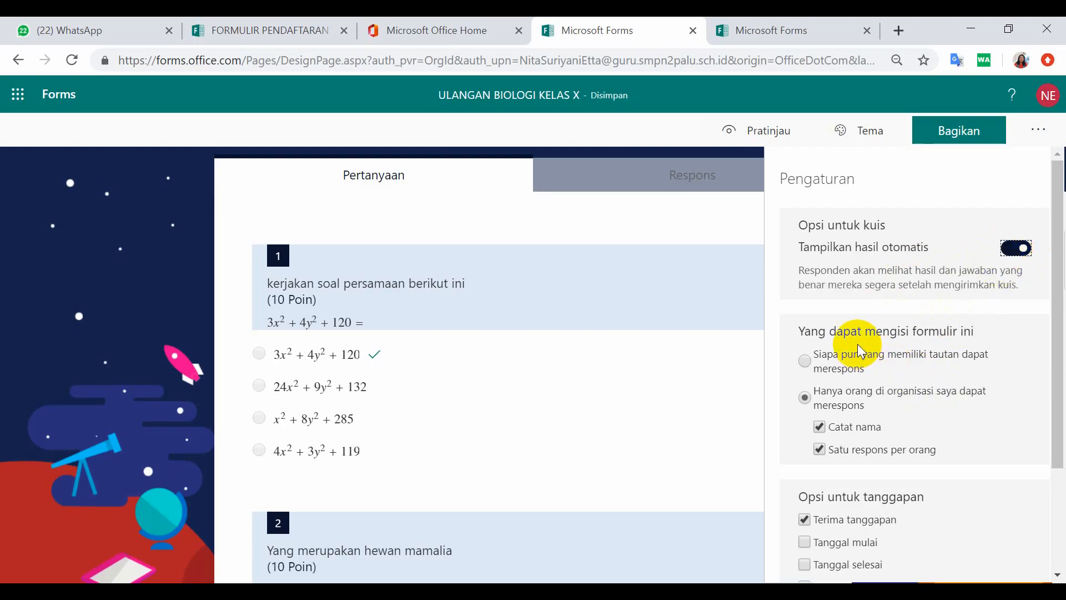
left_click(807, 361)
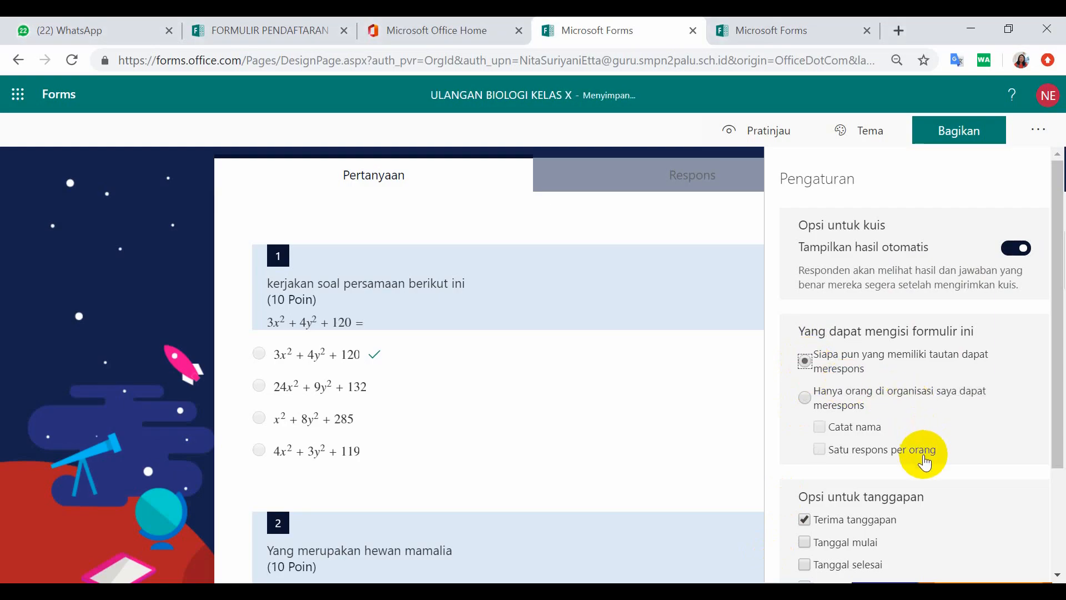
scroll(924, 461, "down", 3)
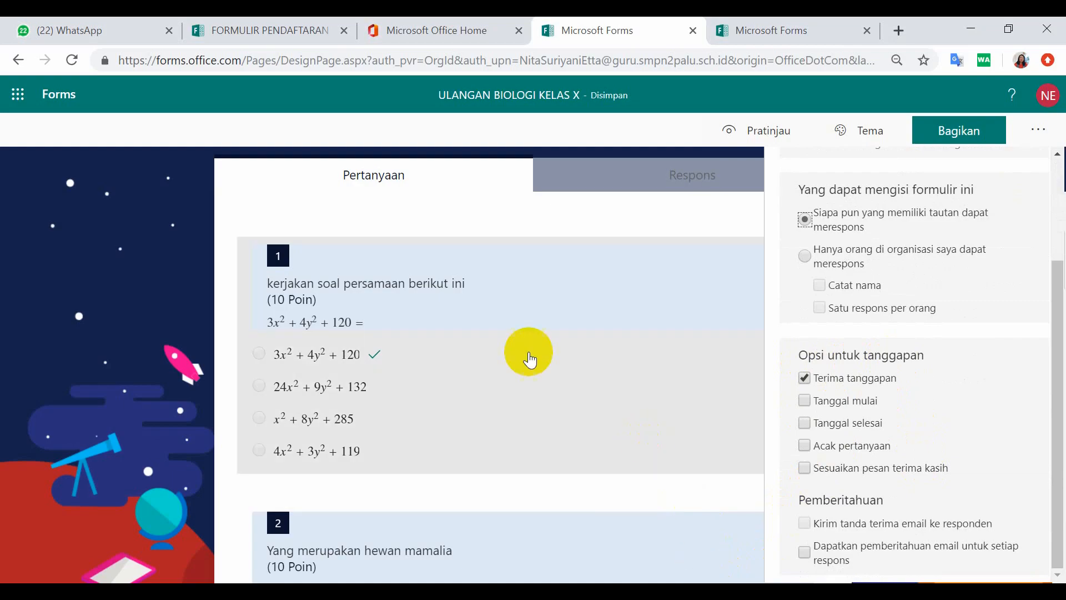
left_click(392, 190)
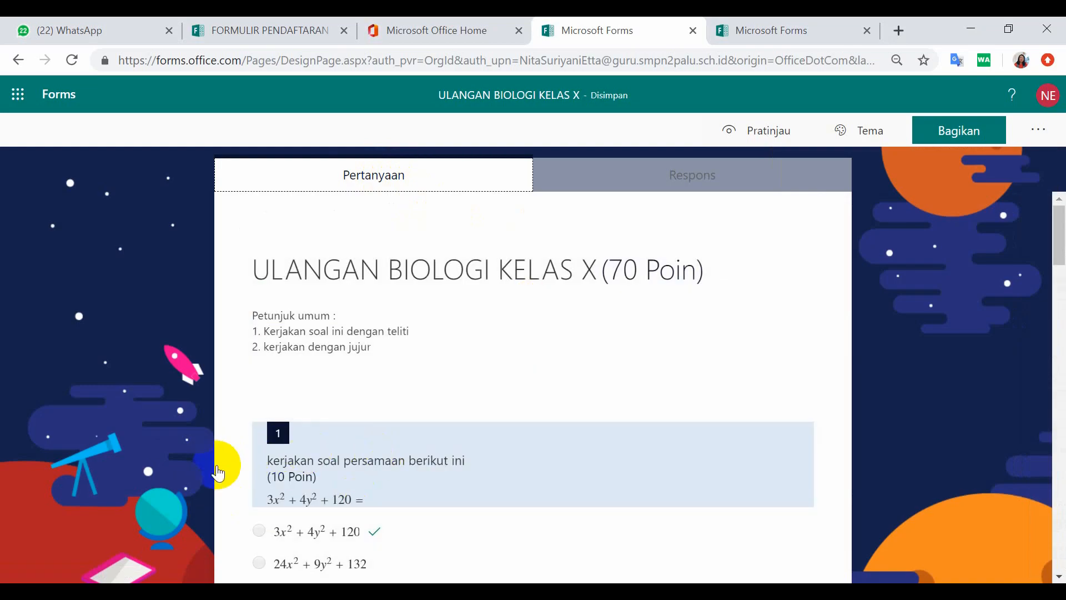
Add a Teks question titled "Nama" directly after the equation question.
scroll(389, 455, "down", 9)
scroll(396, 417, "up", 5)
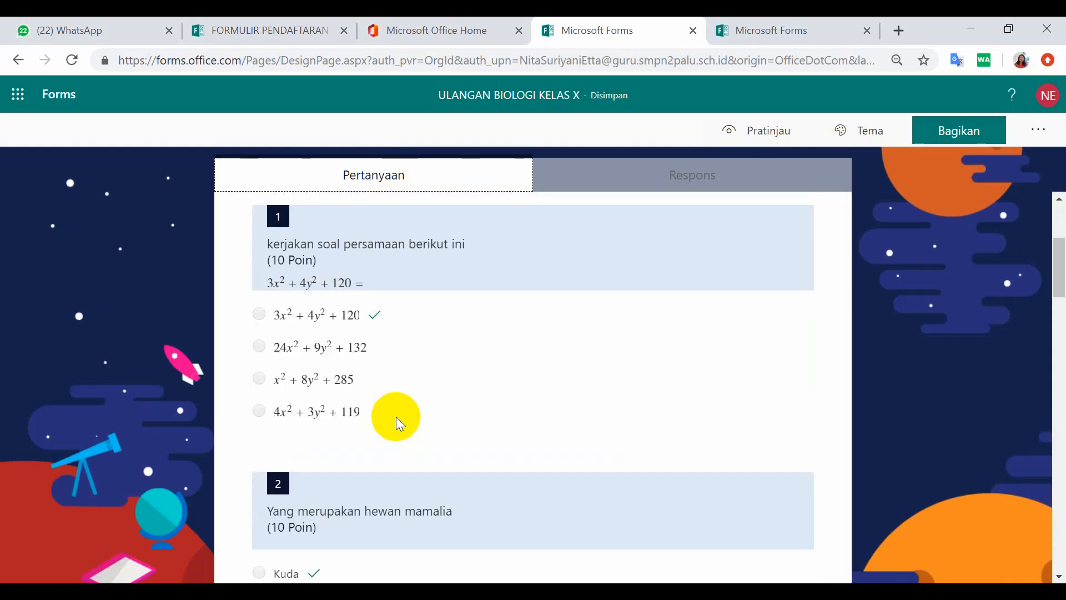
left_click(421, 388)
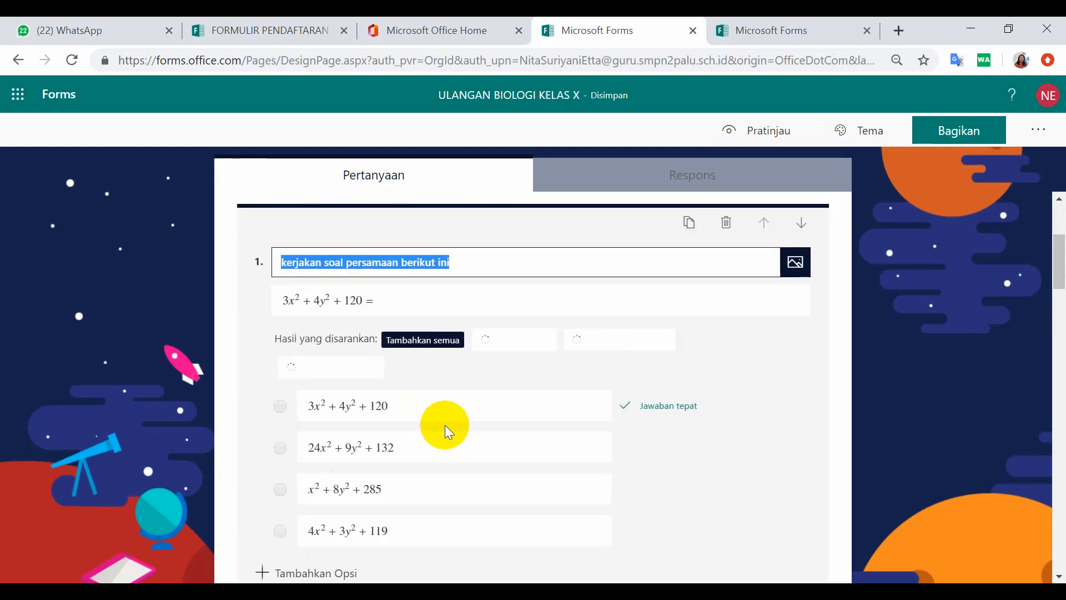
scroll(584, 429, "down", 5)
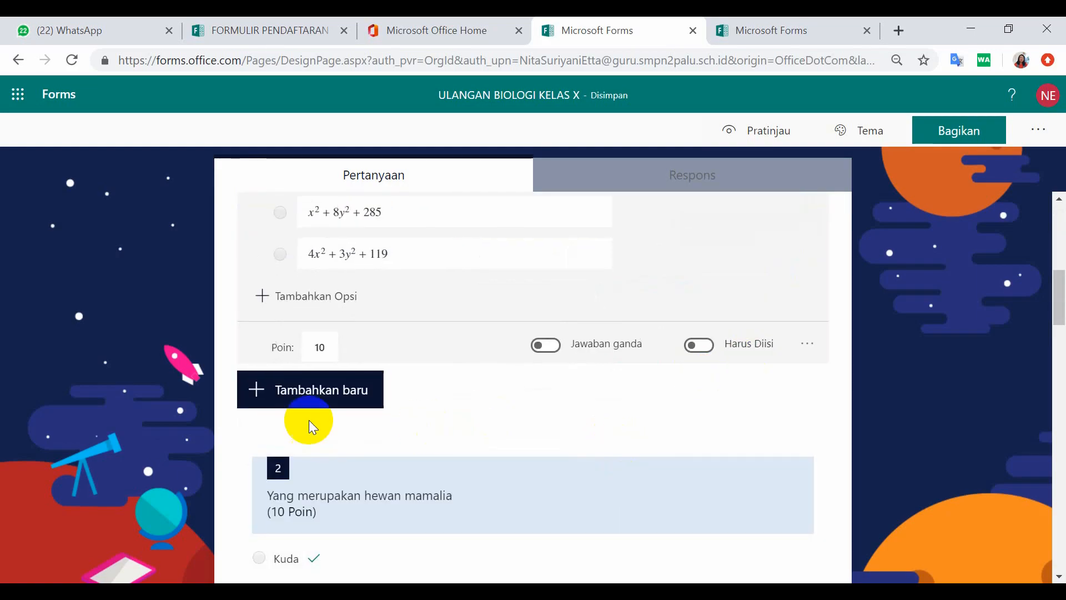
left_click(310, 389)
left_click(411, 399)
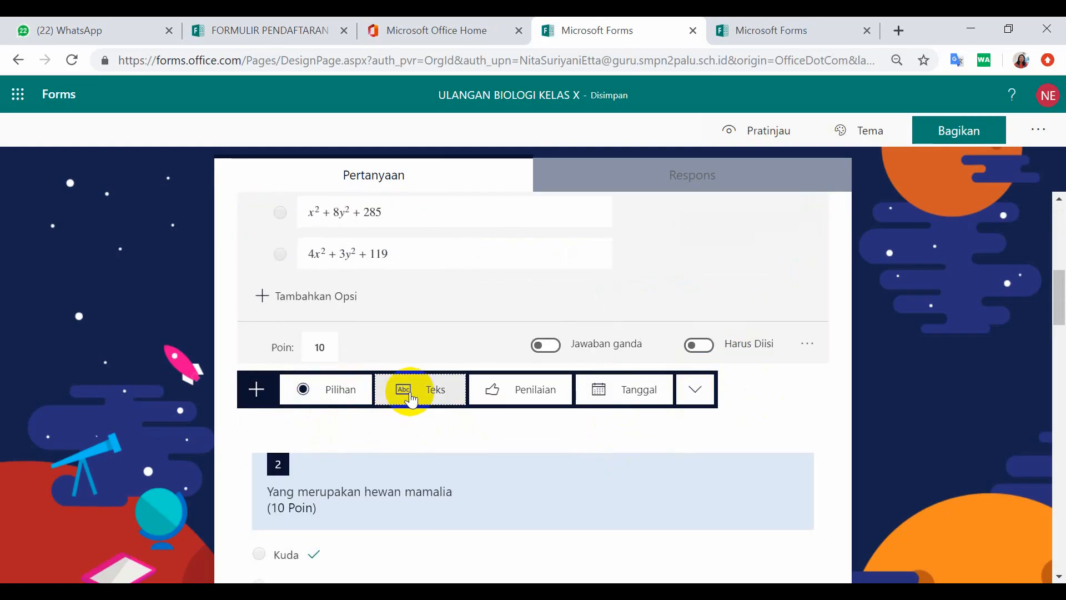
scroll(456, 327, "up", 3)
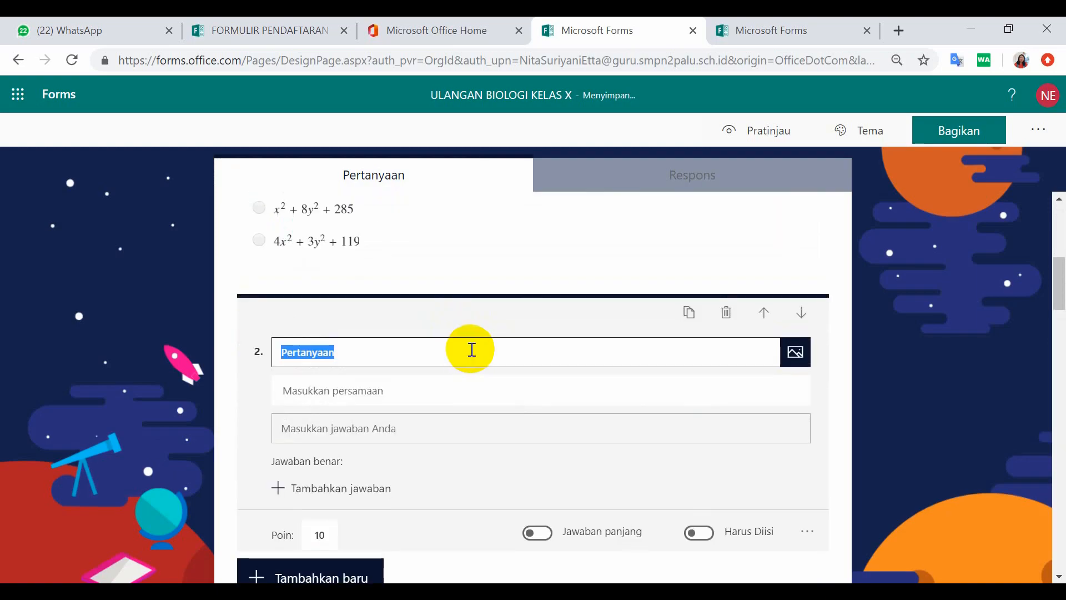
scroll(467, 336, "up", 1)
left_click(467, 336)
scroll(467, 342, "up", 1)
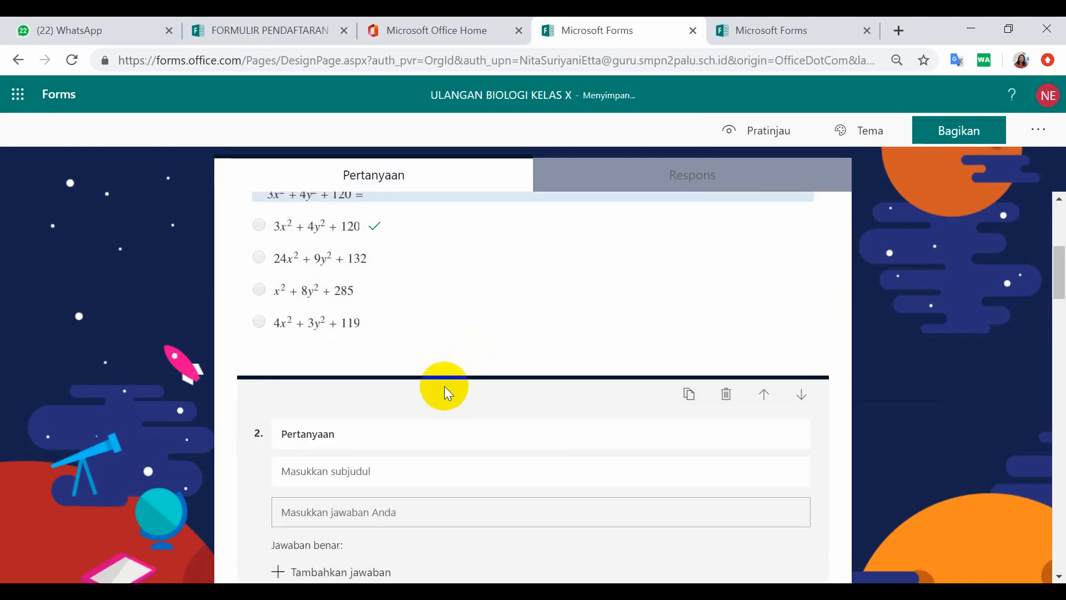
left_click(327, 436)
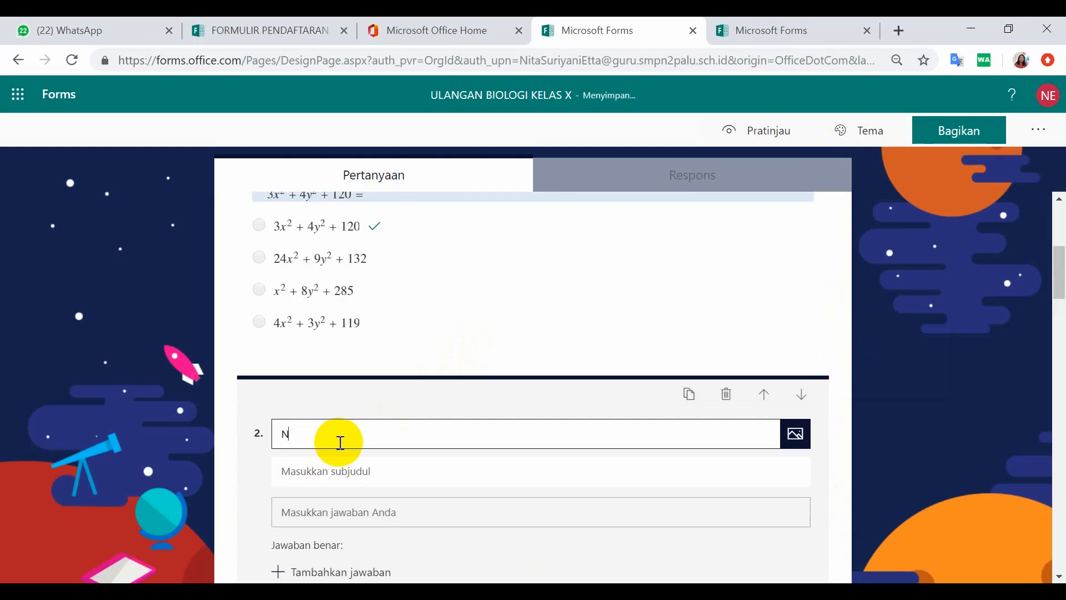
type("Nama")
Clear the point value of the Nama question so it is left empty.
scroll(334, 445, "down", 3)
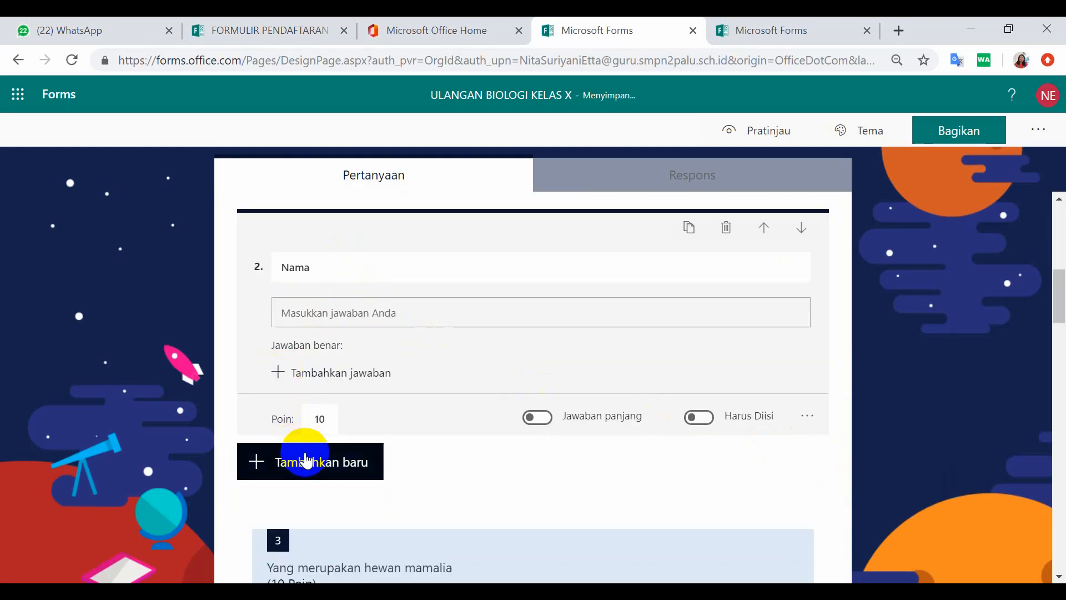
left_click(325, 419)
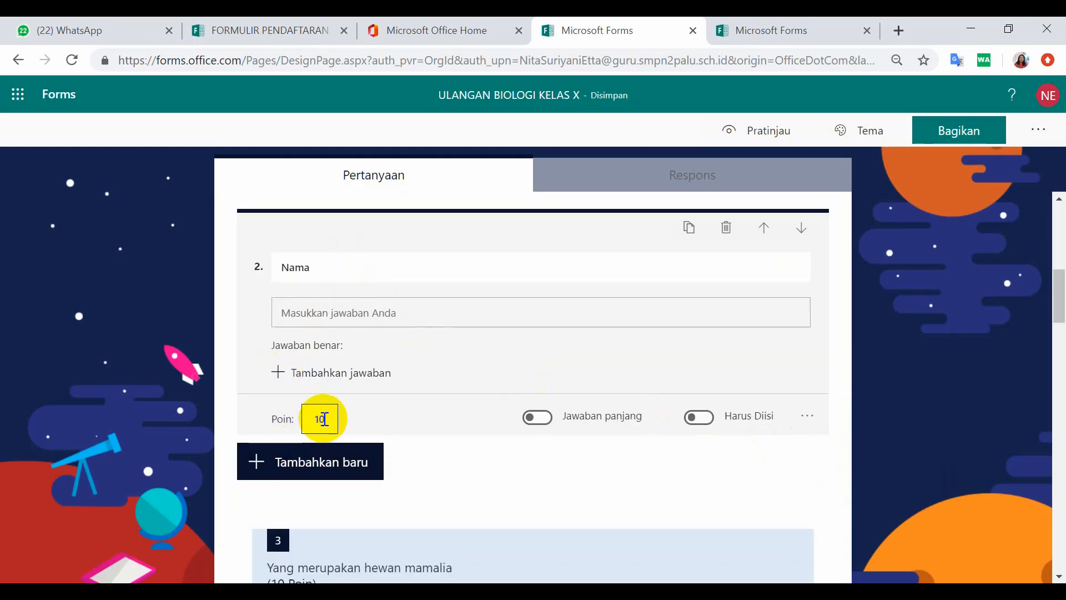
left_click_drag(325, 419, 315, 420)
key("BackSpace")
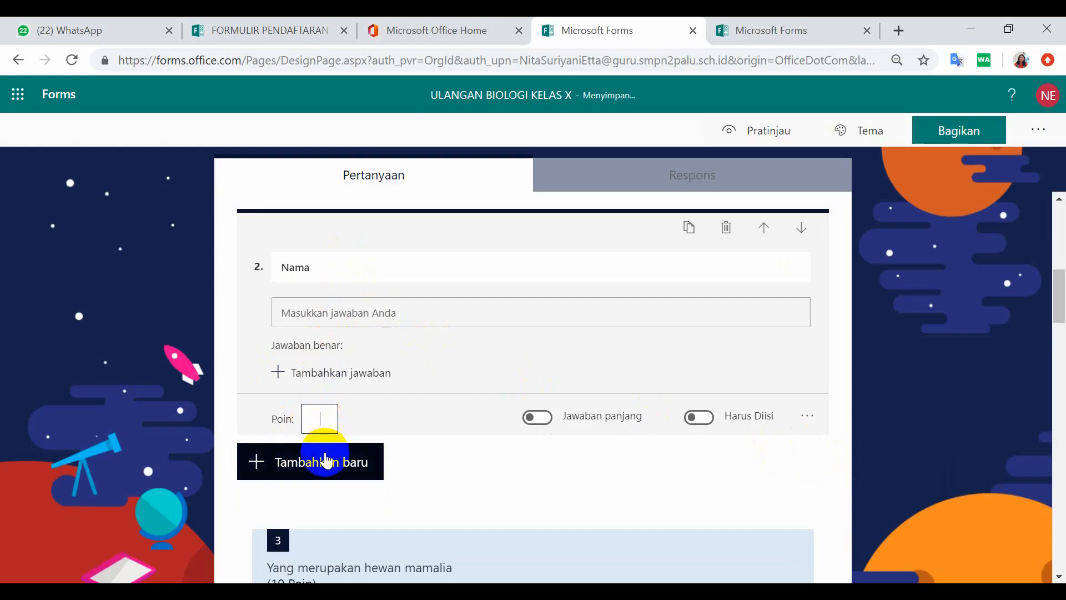
Add another Teks question titled "kelas" directly after the Nama question.
left_click(311, 465)
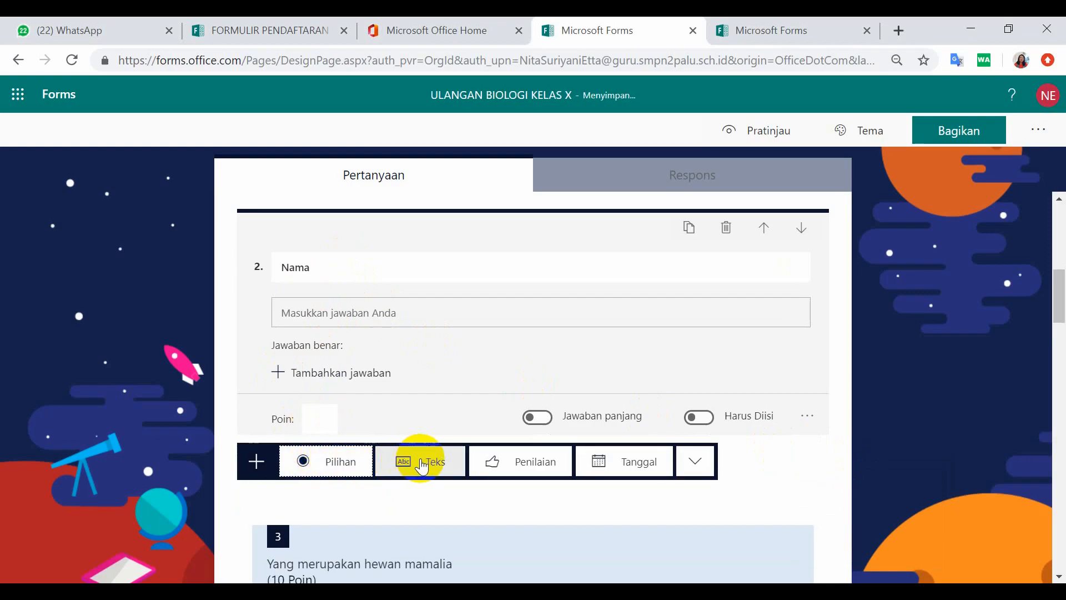
left_click(418, 461)
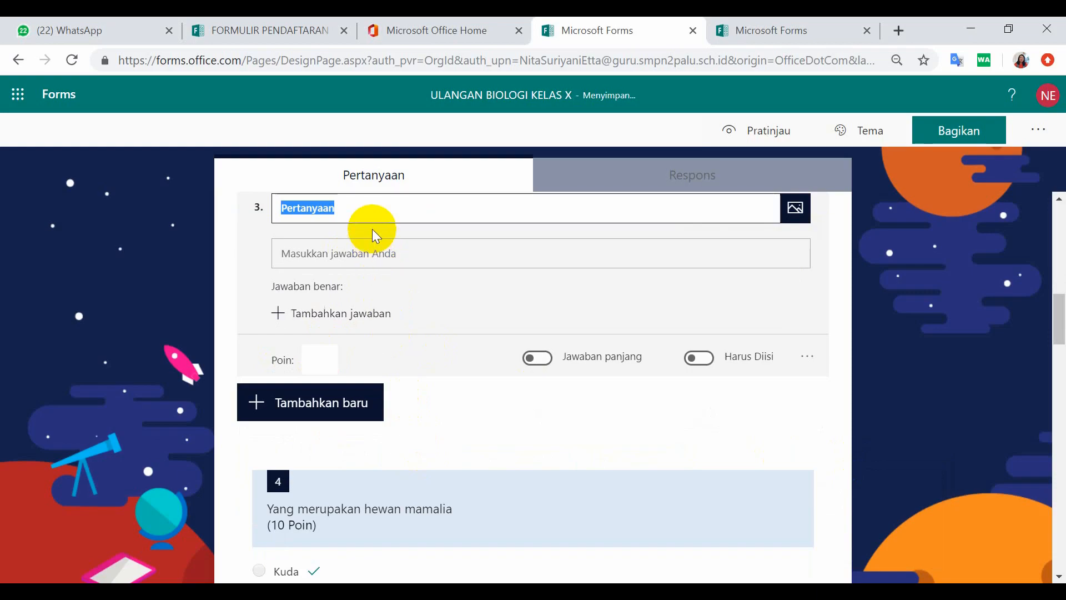
type("kelas")
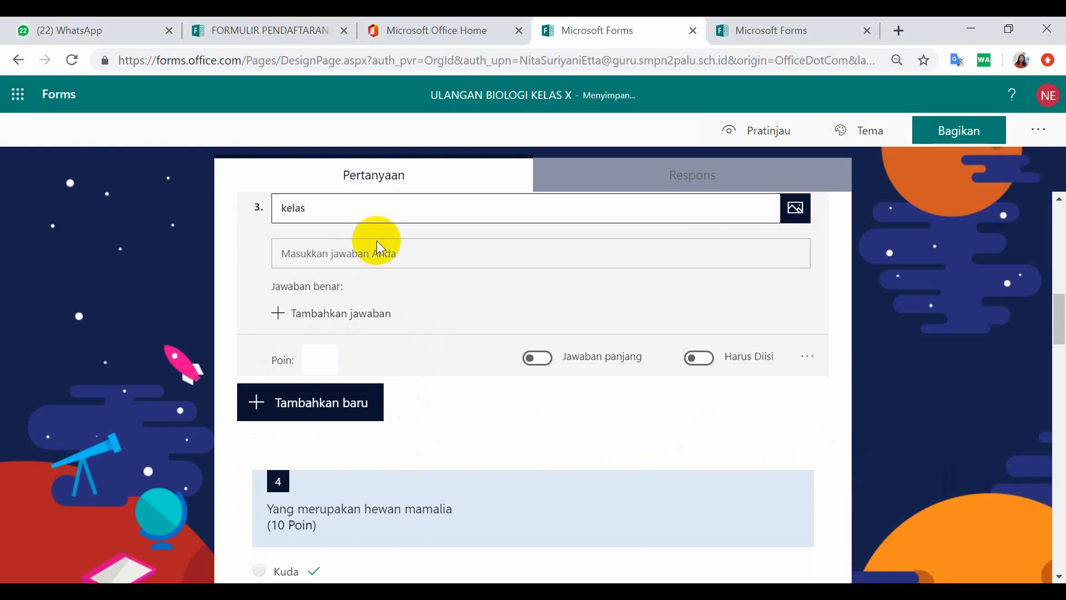
left_click(604, 438)
Move the Nama question up above the equation question so it comes first in the quiz.
scroll(438, 331, "up", 1)
scroll(437, 331, "up", 4)
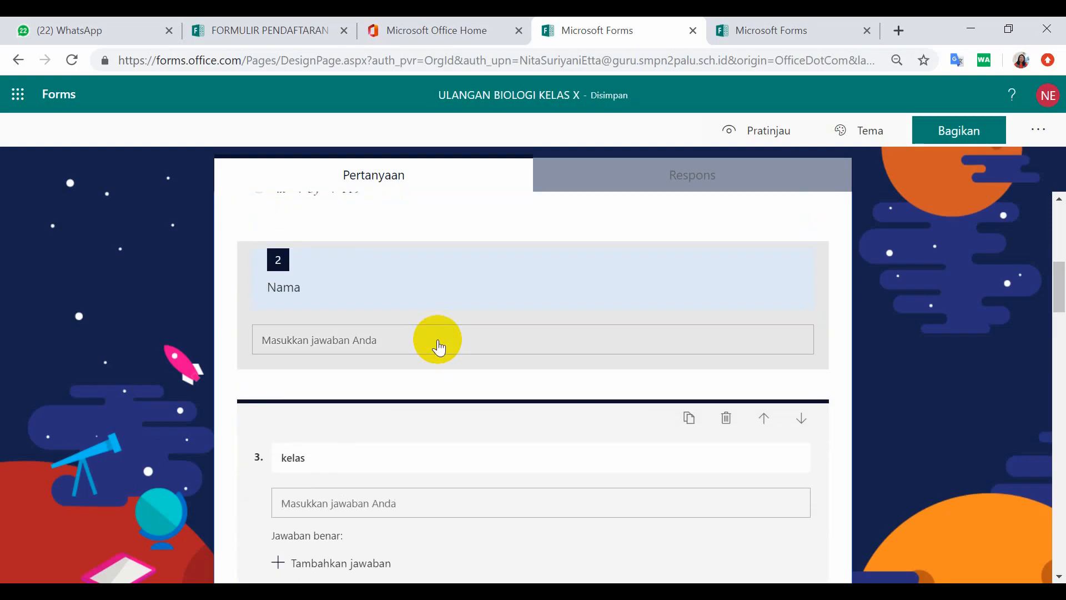
scroll(694, 377, "up", 3)
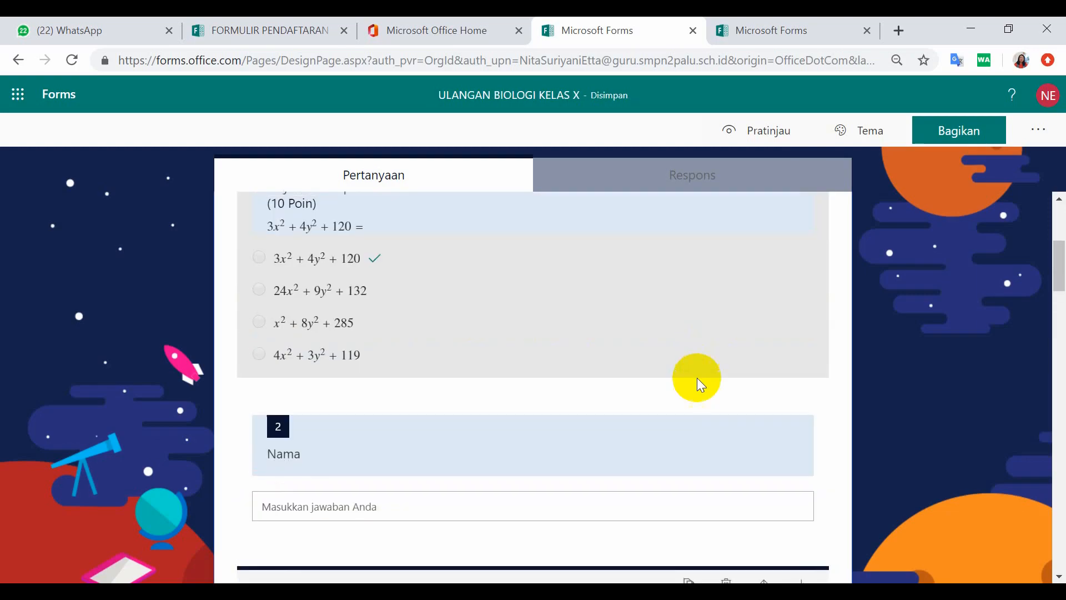
left_click(662, 452)
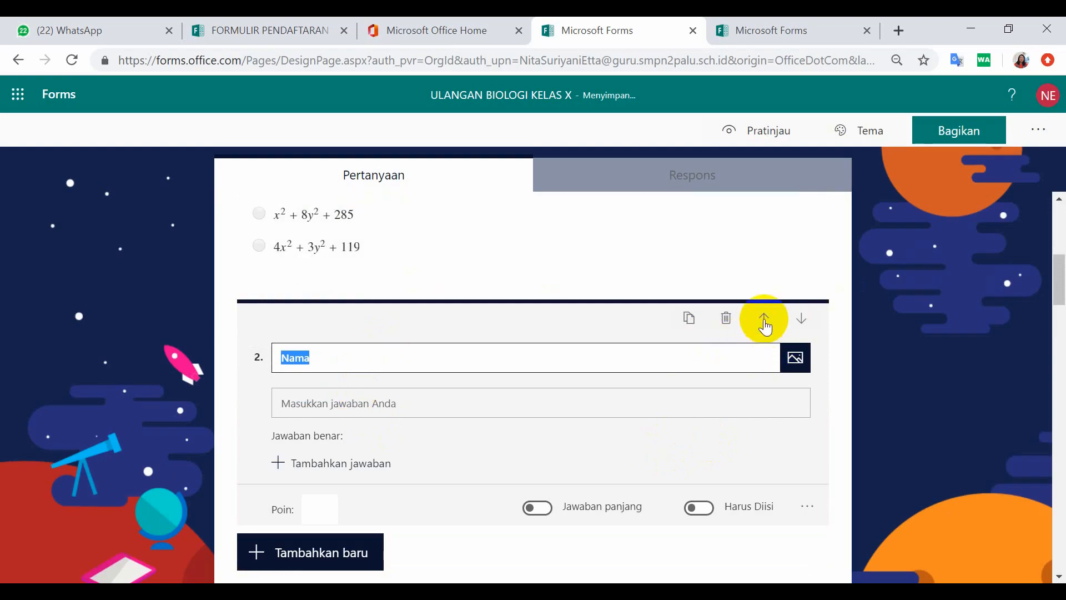
left_click(765, 326)
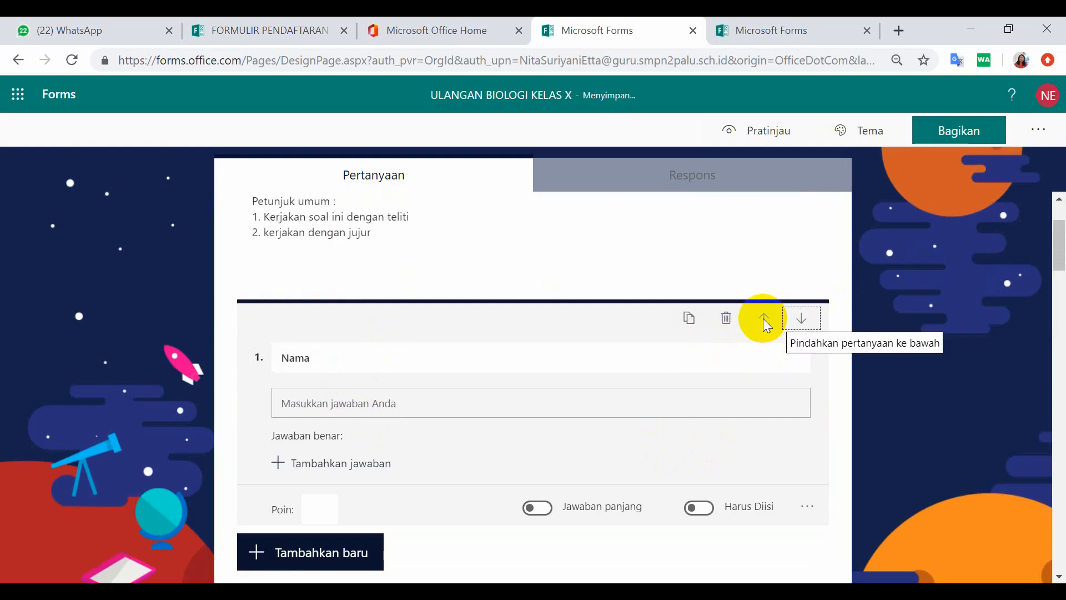
scroll(401, 322, "up", 2)
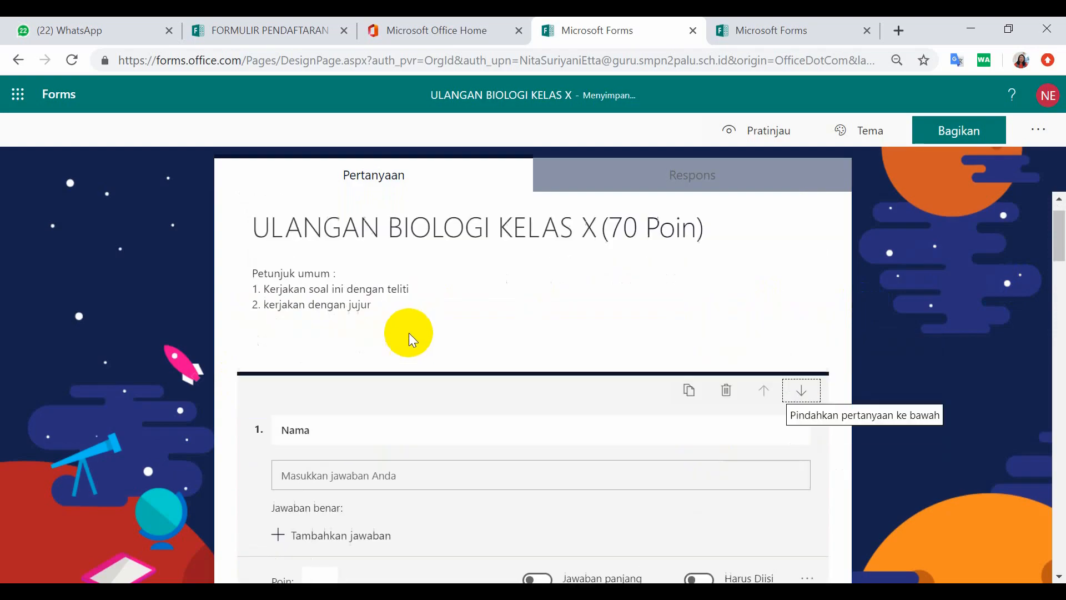
Move the kelas question up above the equation question so it directly follows Nama.
scroll(406, 319, "down", 5)
scroll(411, 311, "down", 6)
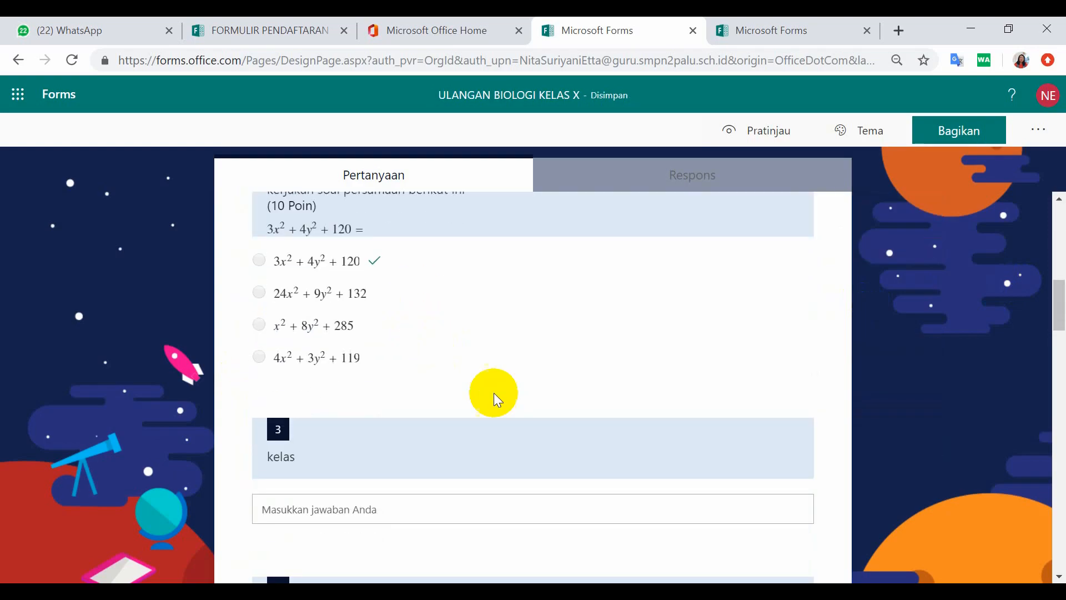
left_click(494, 388)
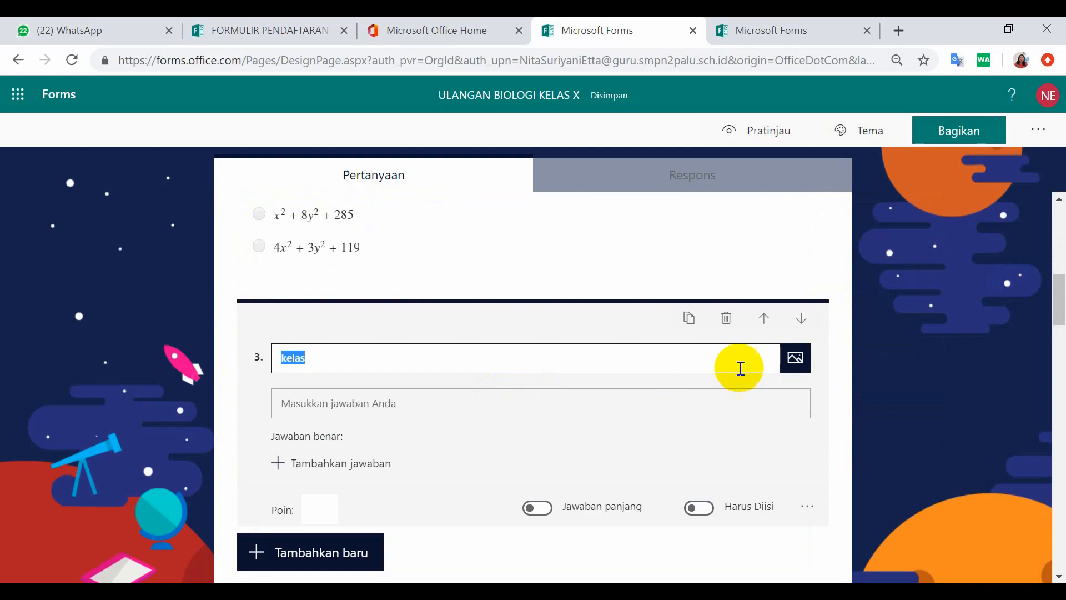
left_click(765, 322)
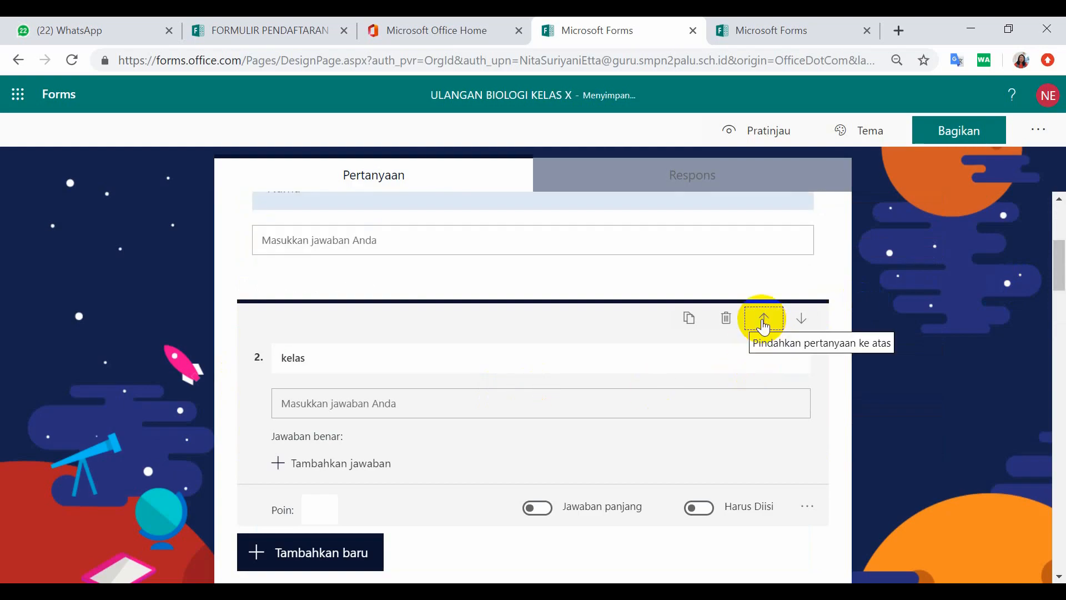
Review the order of the Nama, kelas and equation questions at the start of the quiz.
scroll(501, 388, "up", 3)
scroll(500, 373, "down", 1)
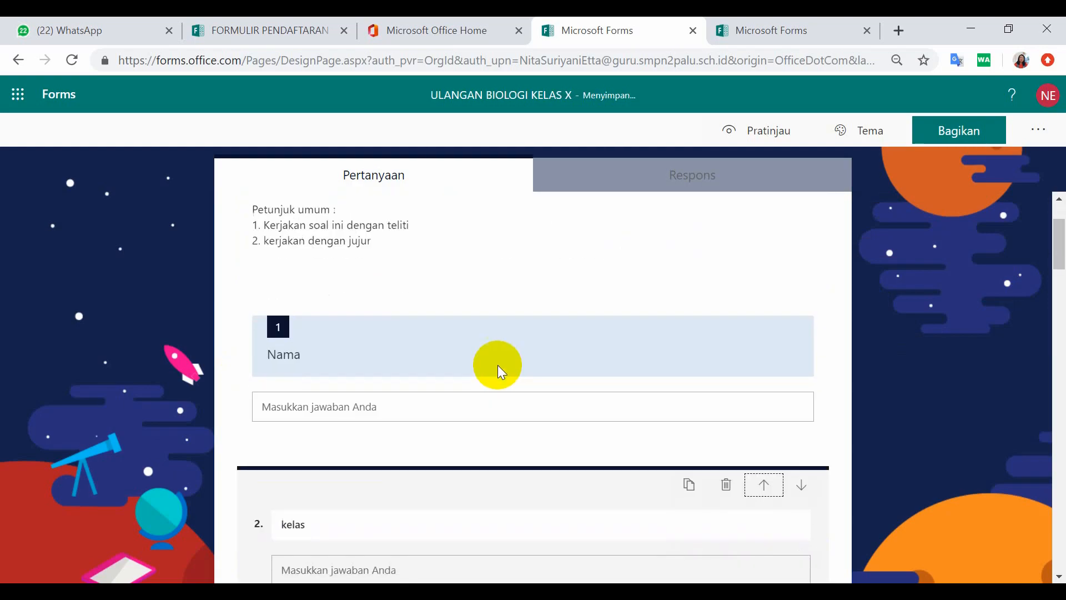
scroll(425, 345, "down", 12)
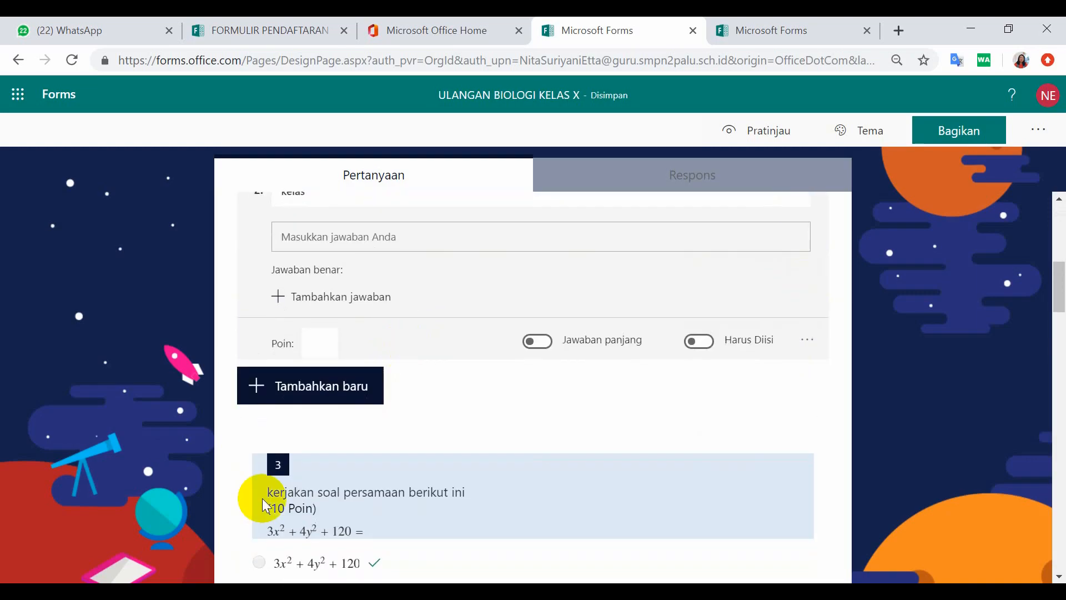
scroll(908, 261, "up", 2)
scroll(476, 451, "up", 5)
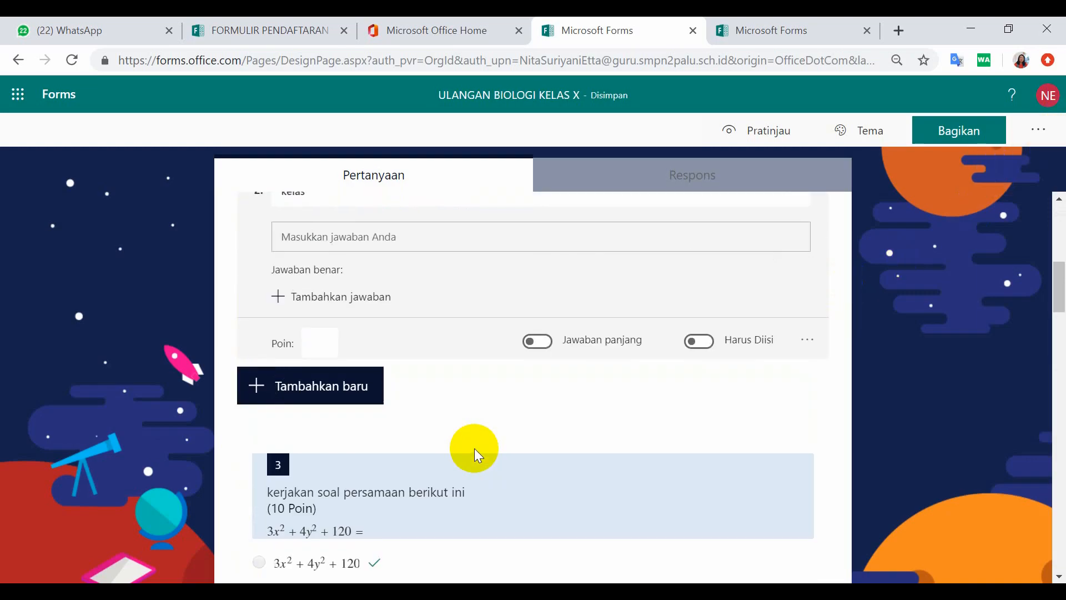
scroll(461, 428, "up", 4)
scroll(424, 328, "down", 4)
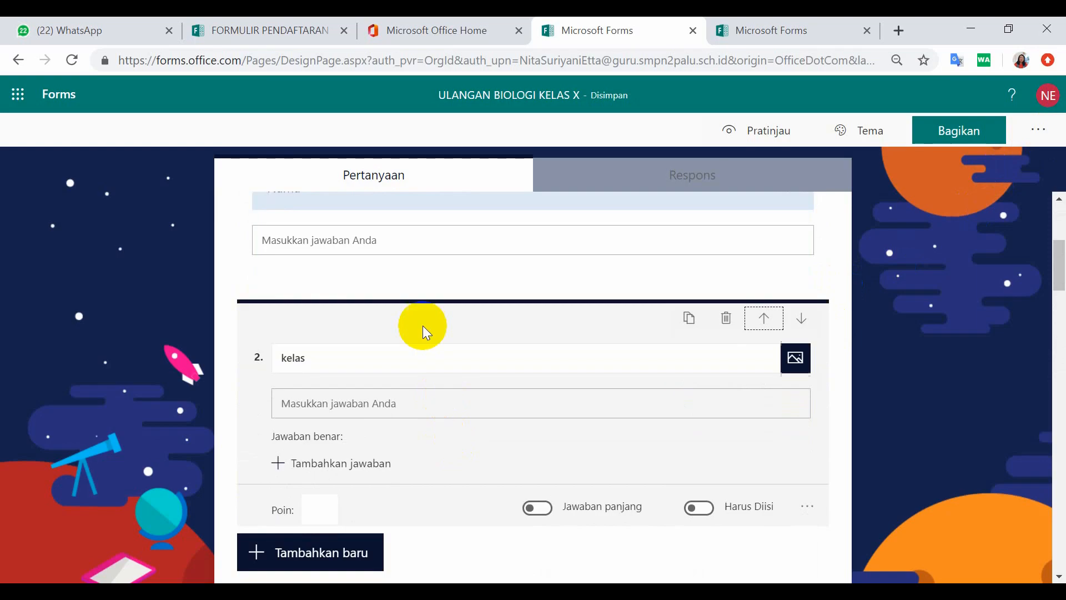
scroll(420, 336, "down", 2)
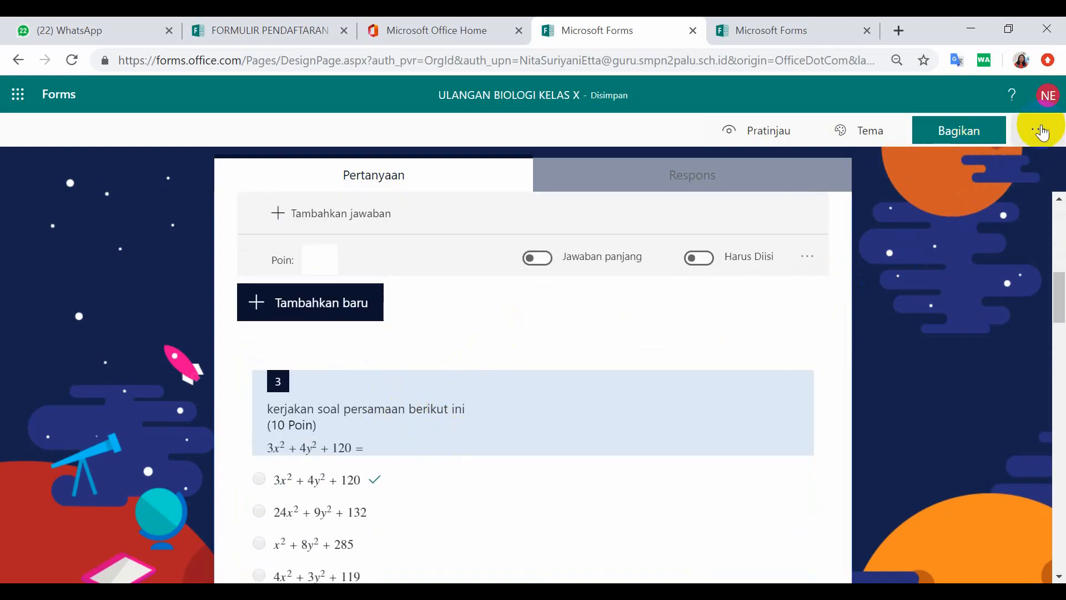
In the quiz settings, enable the start date (Tanggal mulai) on 20/07/2020 with the time set to 16.45.
left_click(1040, 131)
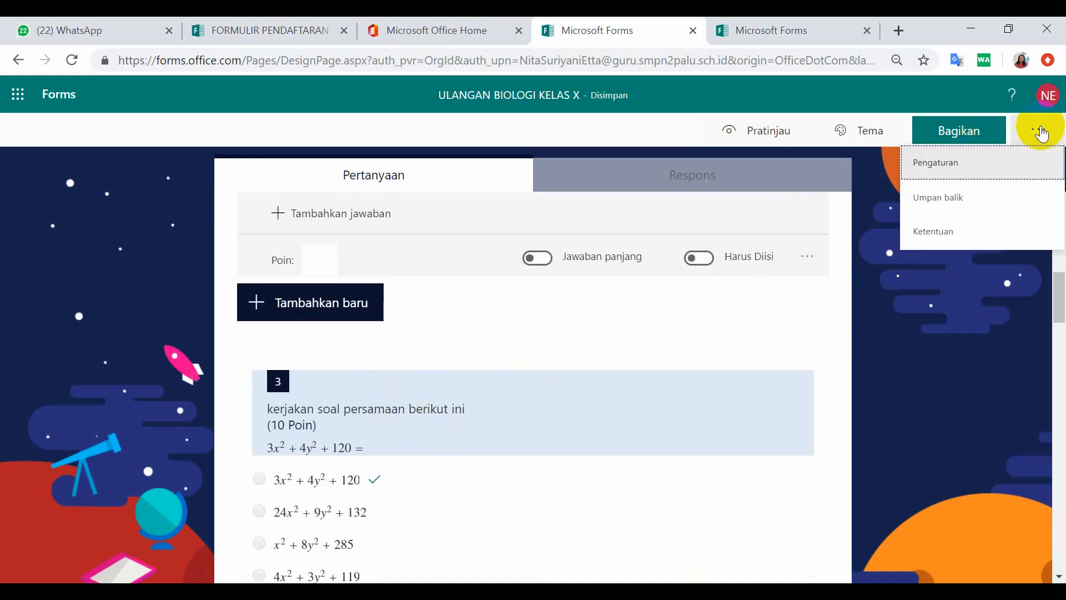
left_click(971, 164)
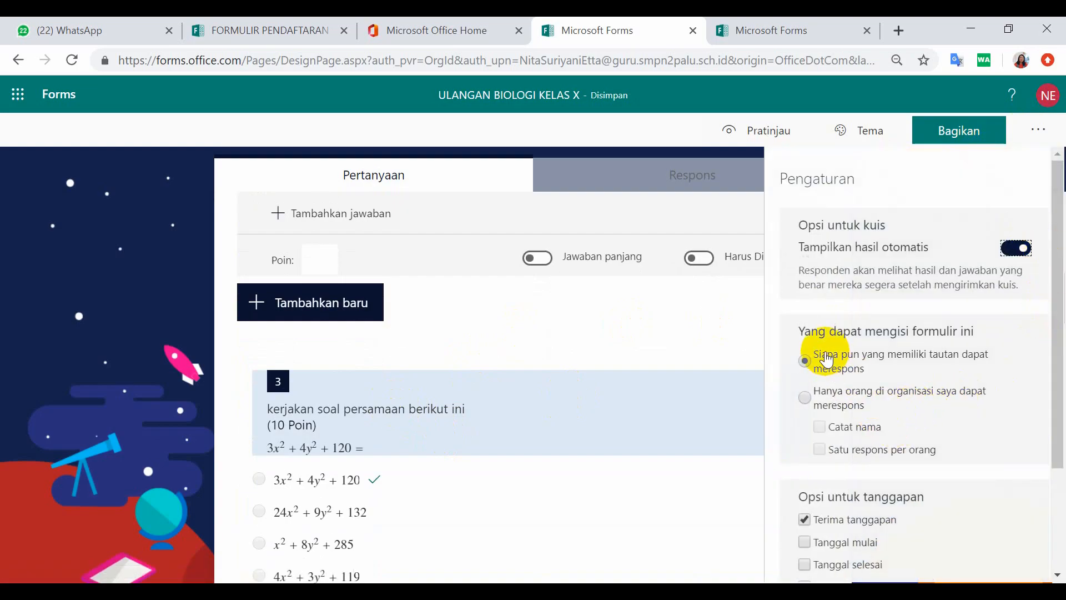
scroll(861, 439, "down", 3)
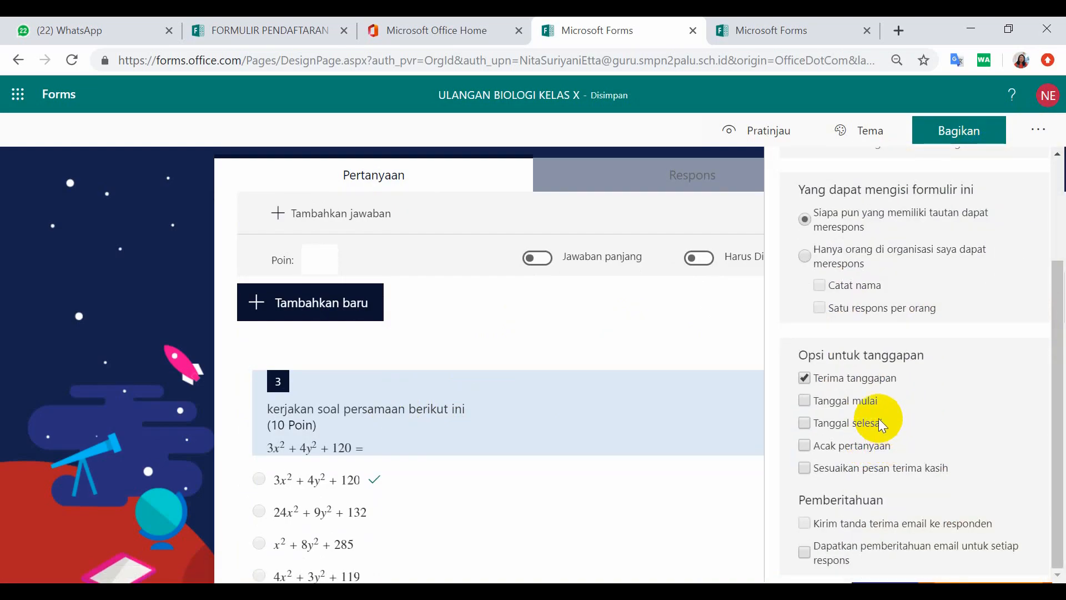
left_click(805, 401)
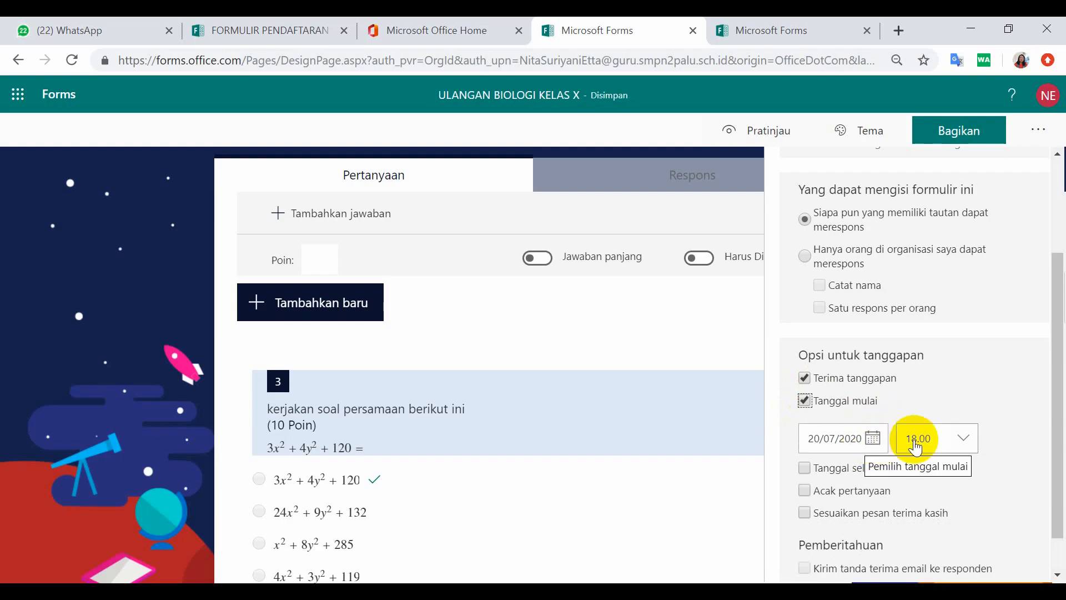
left_click(970, 445)
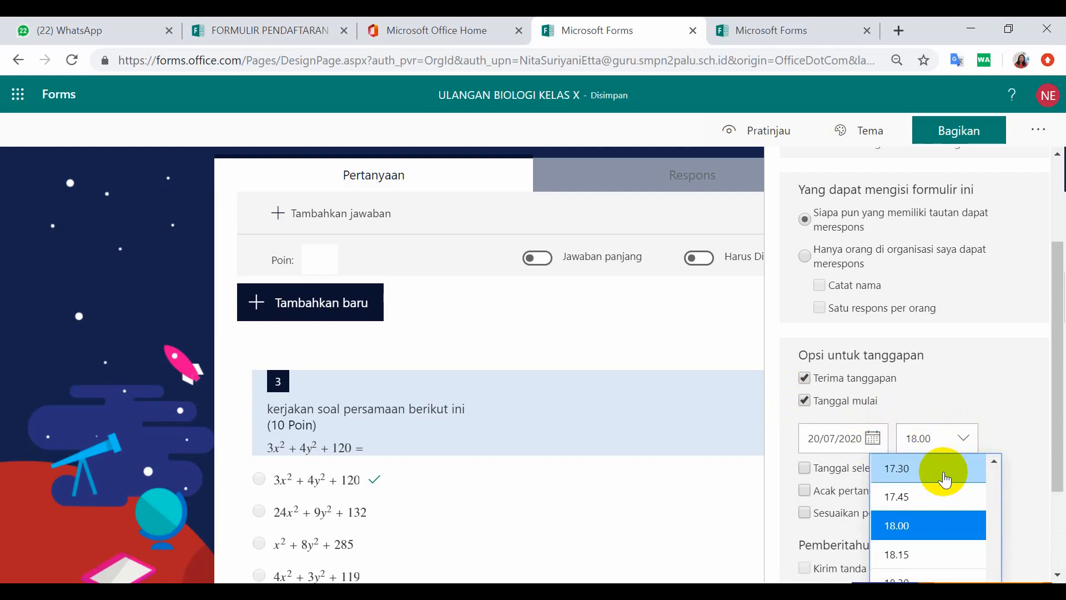
scroll(944, 472, "up", 2)
left_click(917, 472)
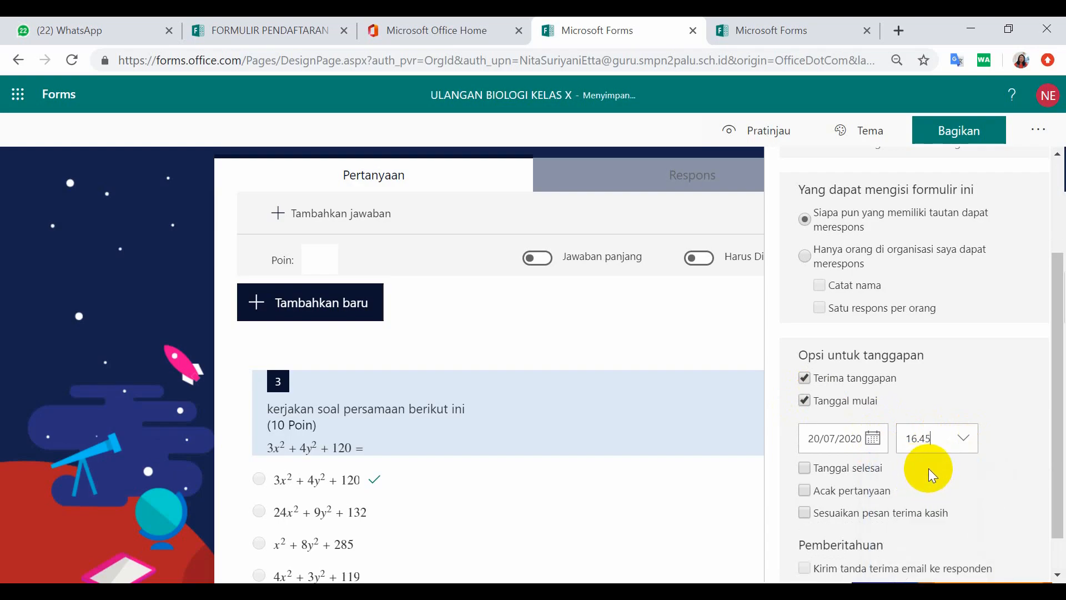
Enable the end date (Tanggal selesai) on 20/07/2020 and set its time to 19.00.
scroll(861, 469, "down", 1)
left_click(805, 423)
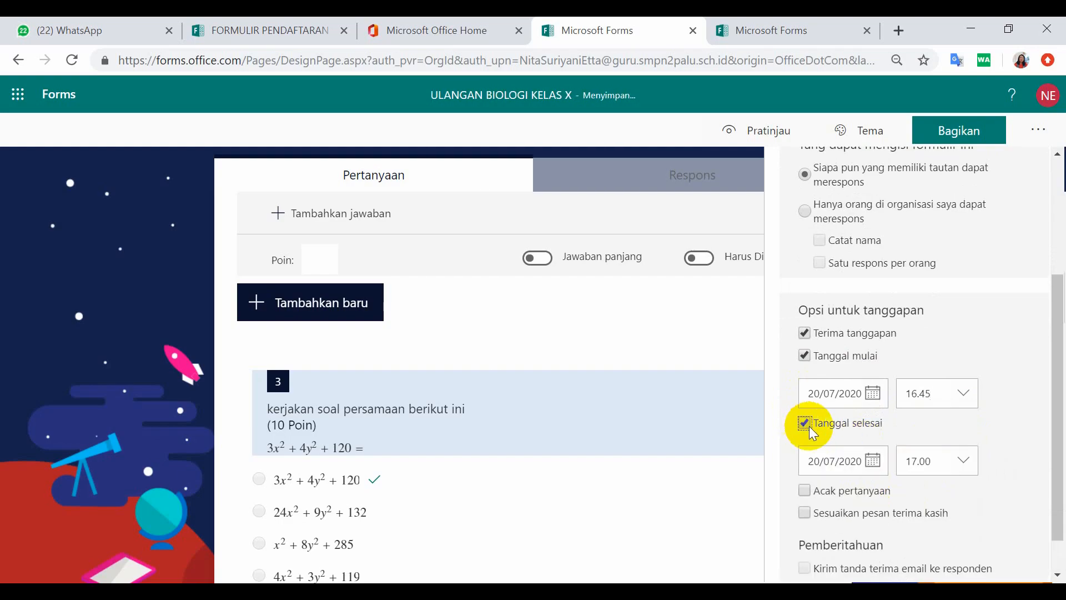
left_click(874, 463)
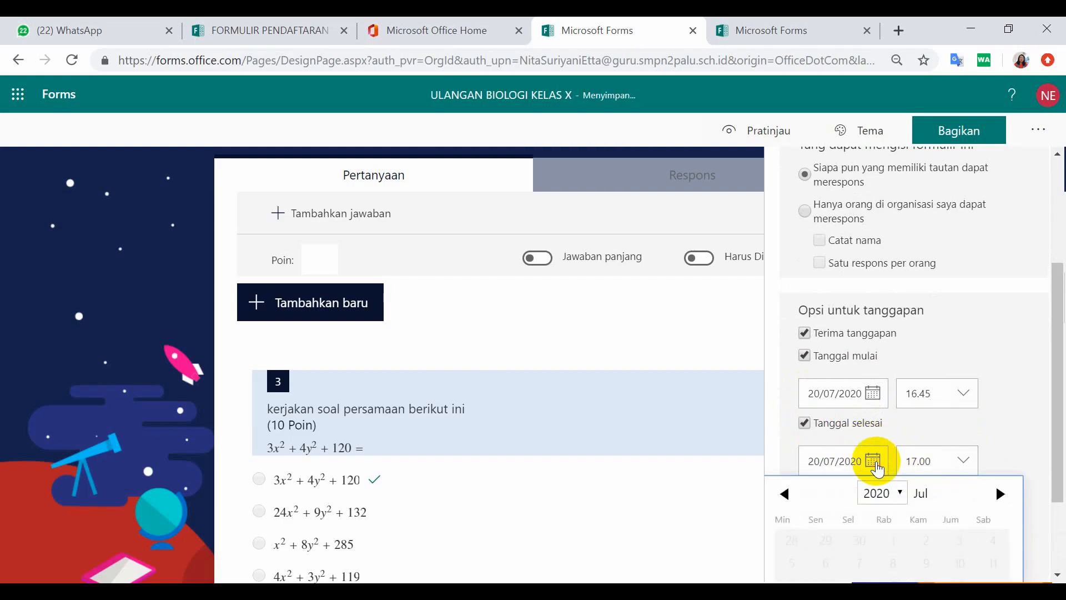
scroll(924, 461, "down", 2)
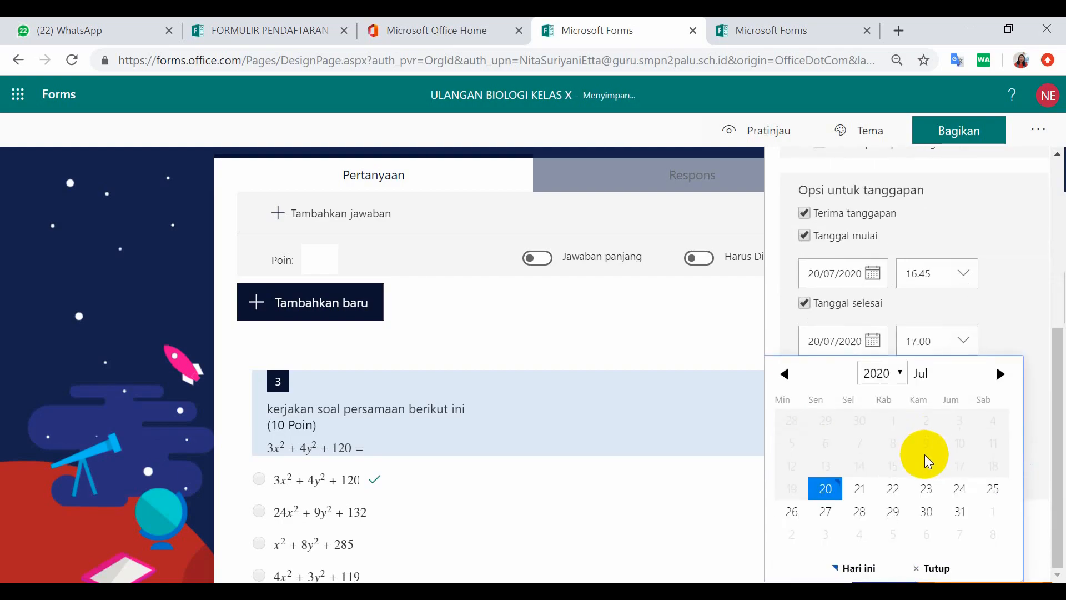
left_click(965, 350)
scroll(959, 469, "down", 3)
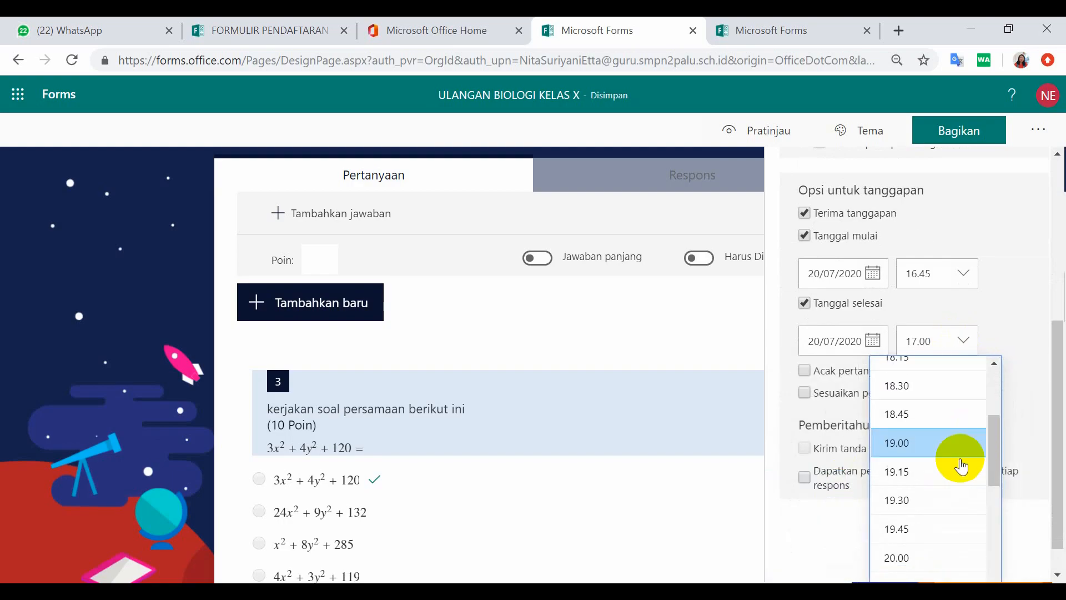
left_click(900, 447)
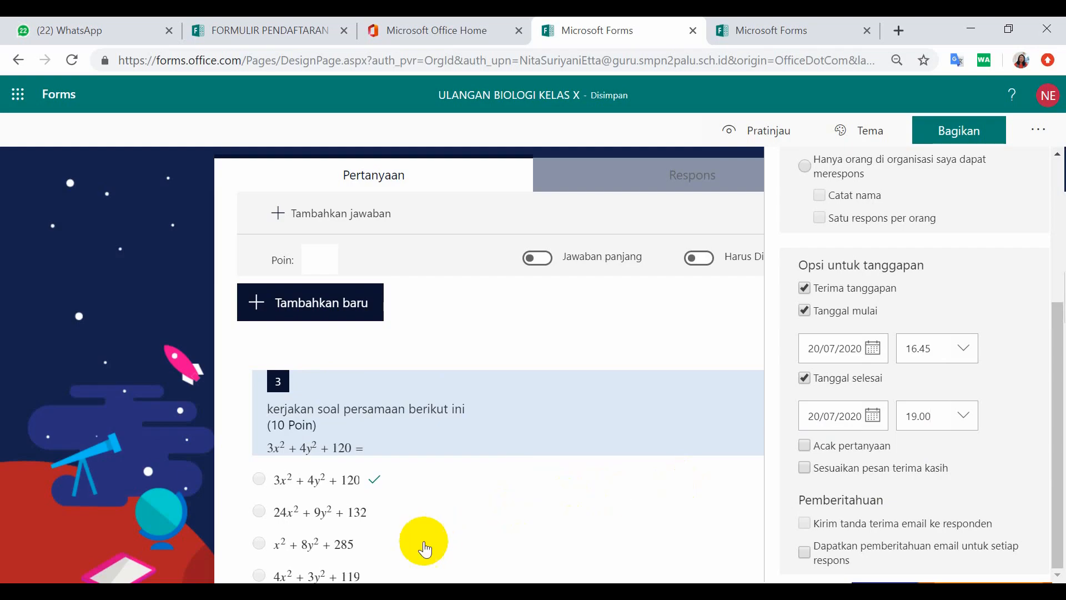
Turn on question shuffling (Acak pertanyaan) with Kunci pertanyaan, locking questions 1 to 2 in place.
left_click(805, 445)
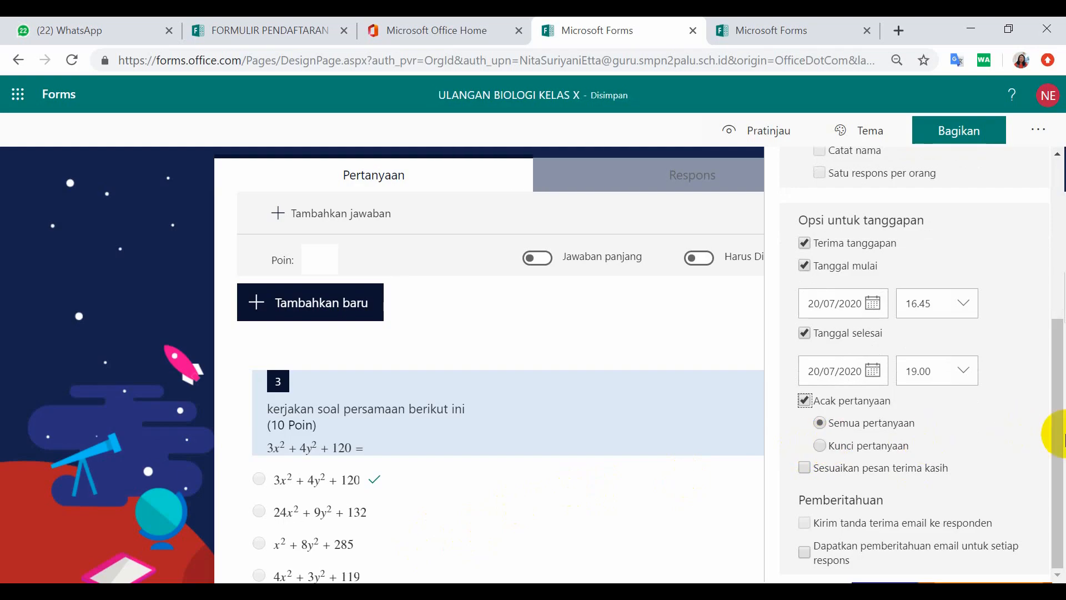
left_click(1061, 444)
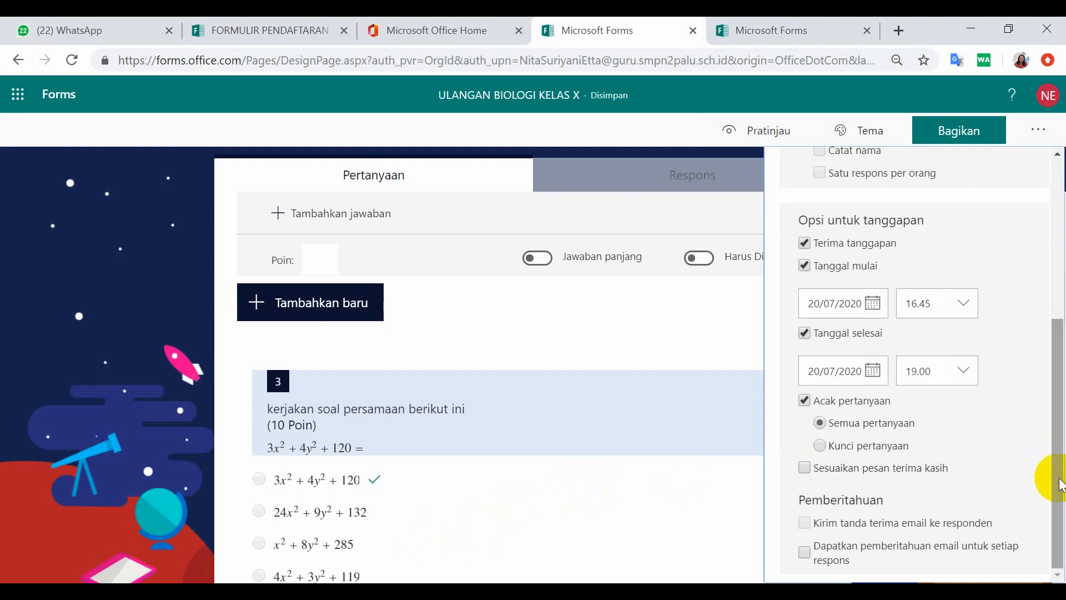
left_click(821, 446)
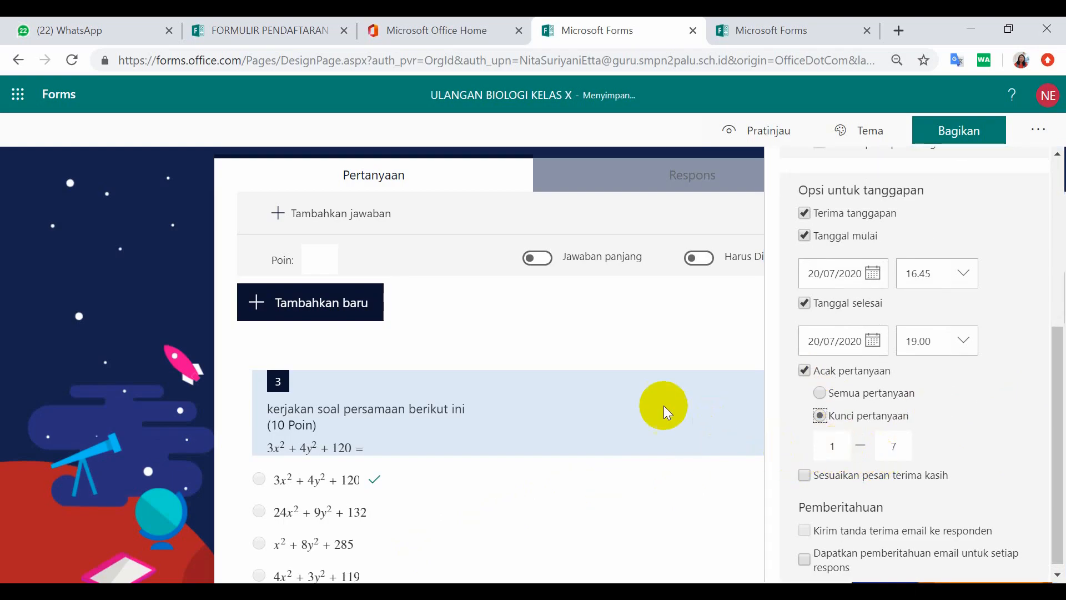
scroll(665, 406, "up", 5)
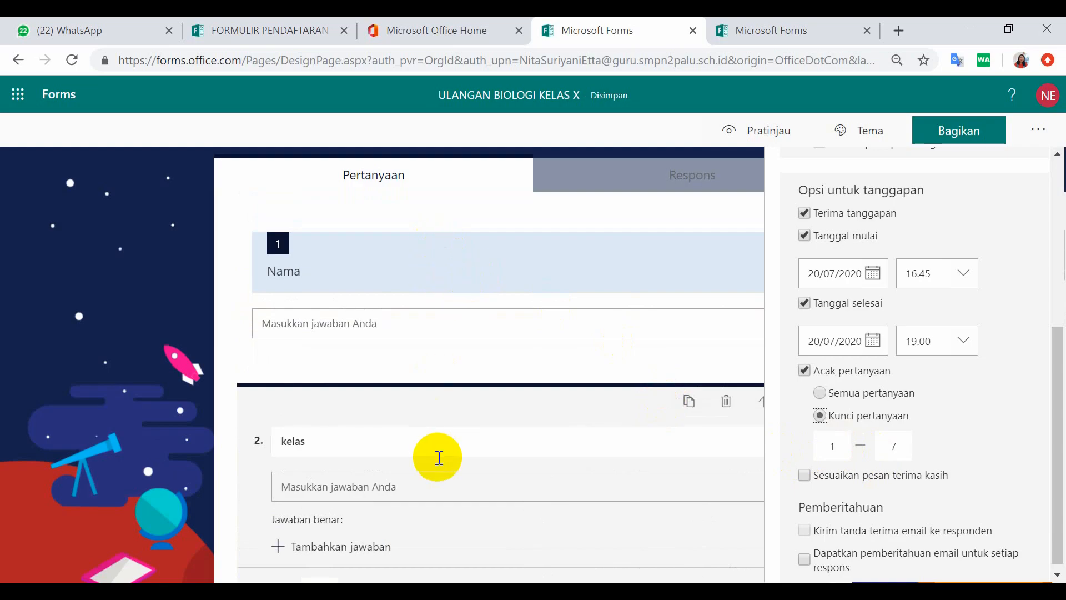
scroll(444, 444, "down", 2)
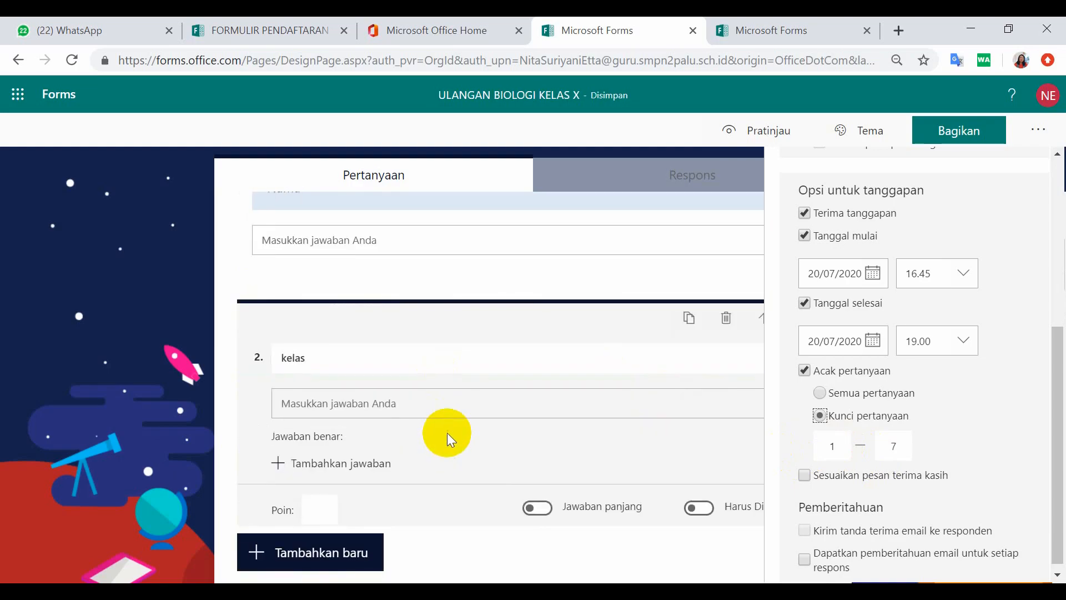
left_click(838, 447)
left_click(897, 447)
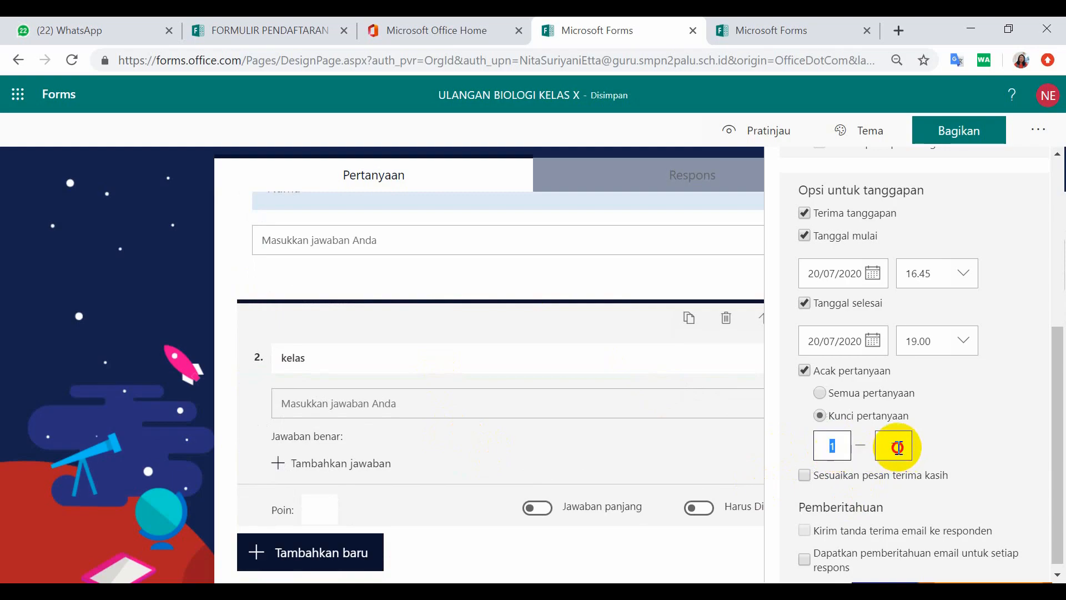
key("BackSpace")
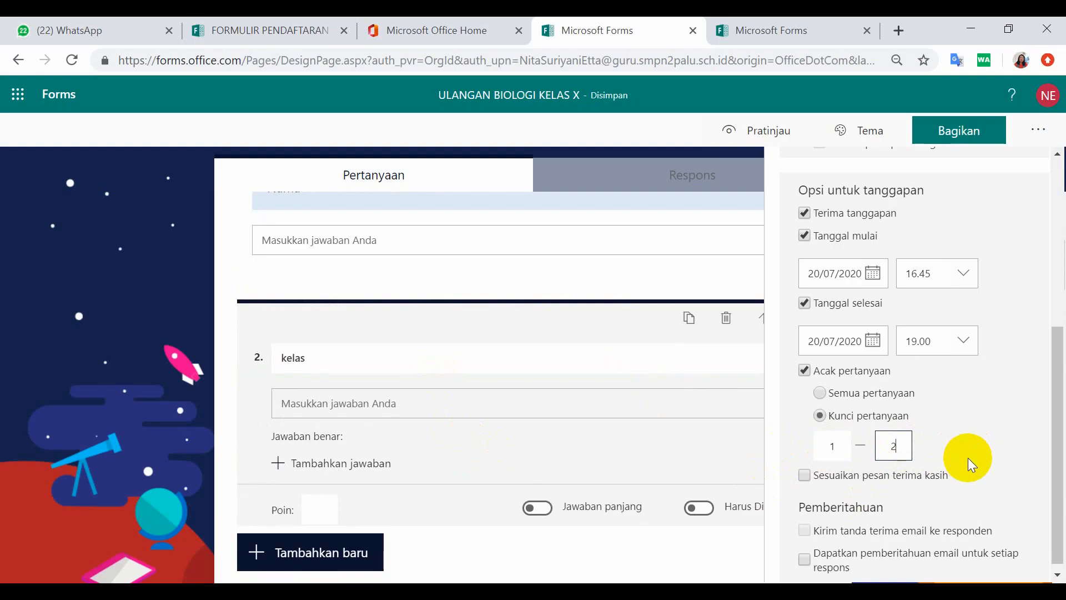
scroll(661, 476, "down", 5)
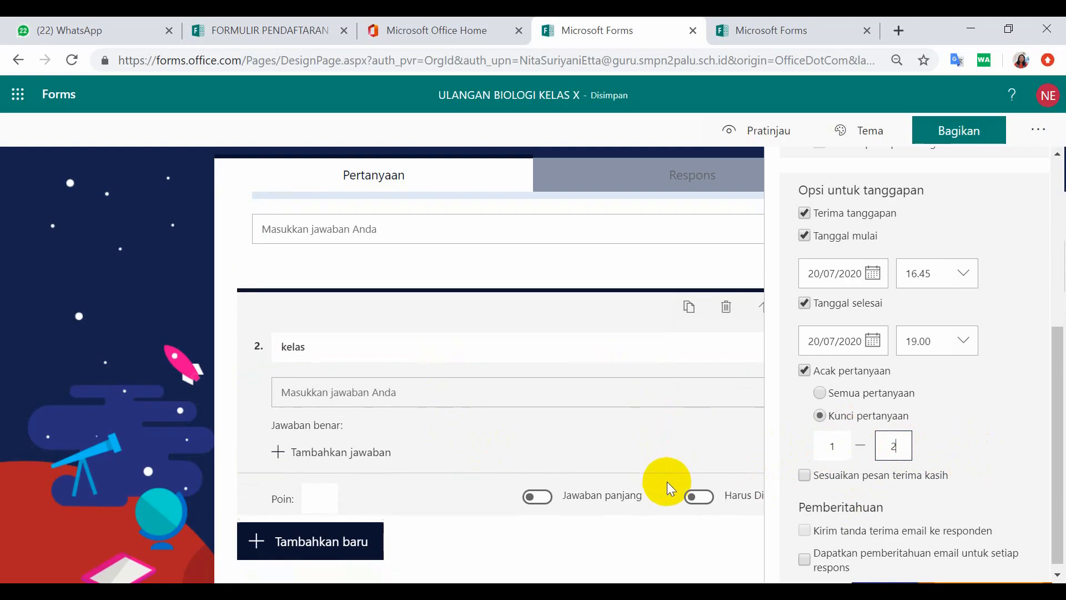
scroll(1015, 430, "up", 3)
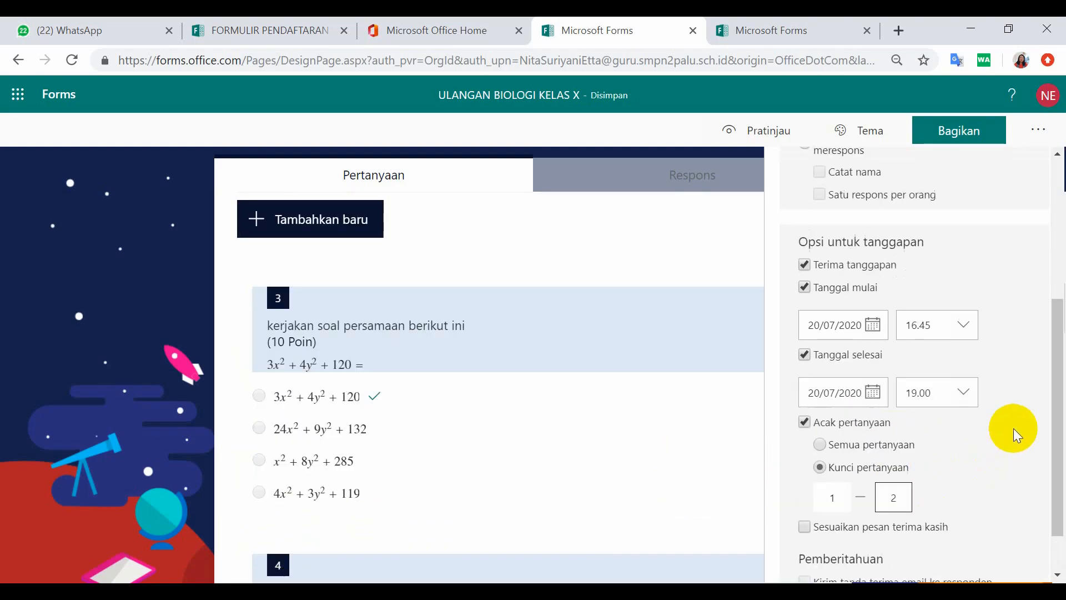
left_click(738, 437)
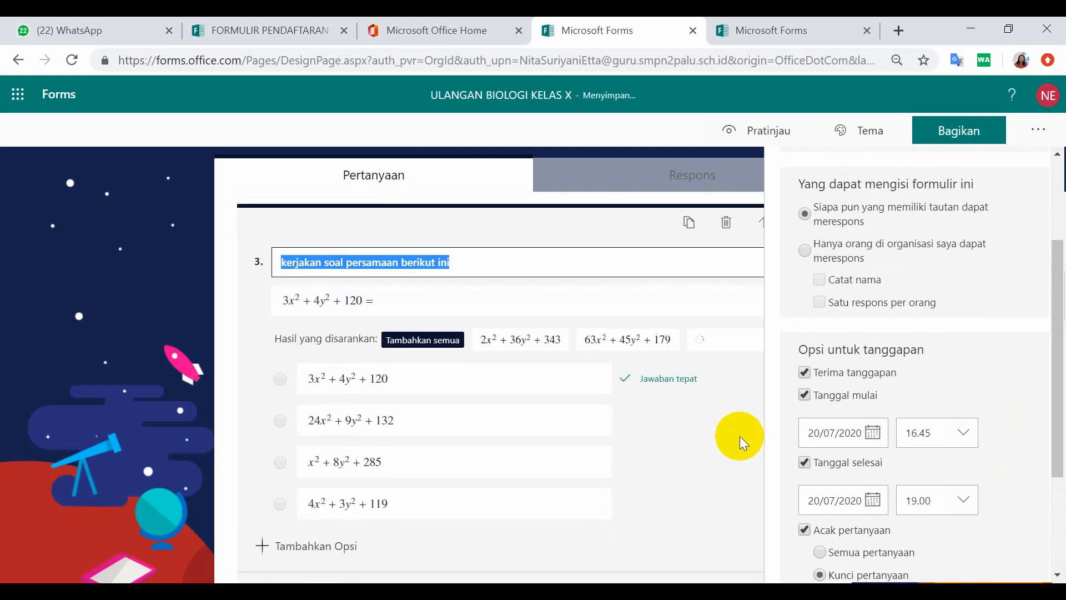
Open the quiz's sharing options and copy the response link for anyone with the link.
scroll(705, 420, "up", 5)
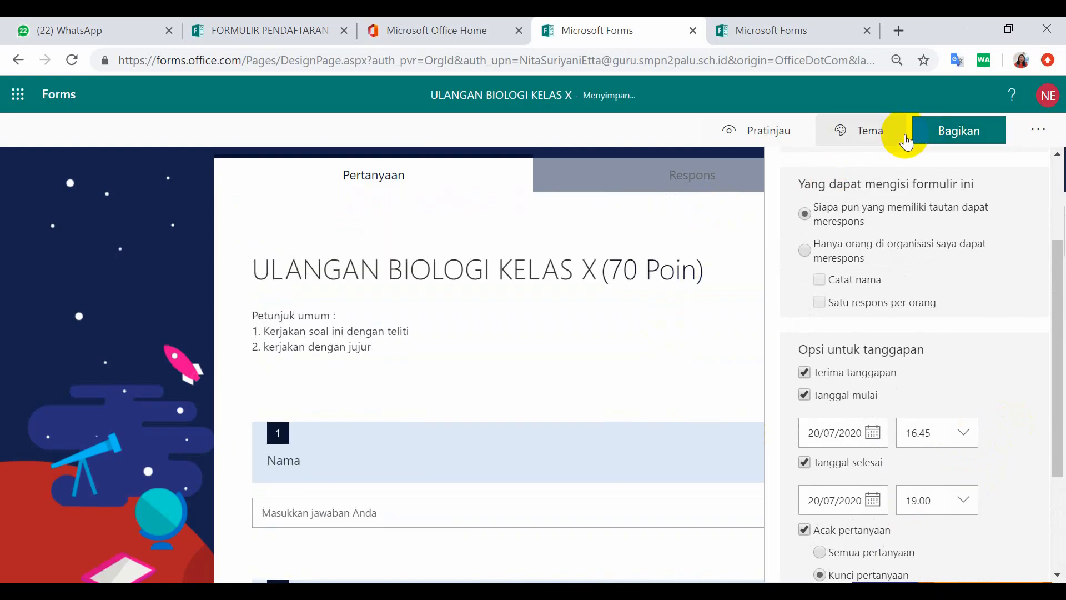
left_click(969, 134)
left_click(1002, 280)
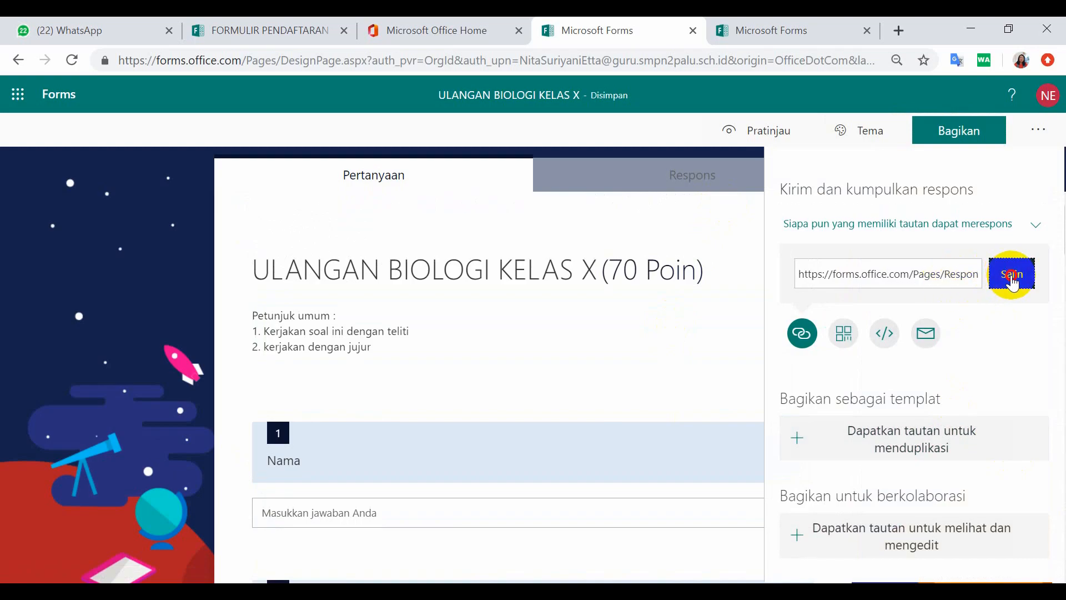
left_click(809, 361)
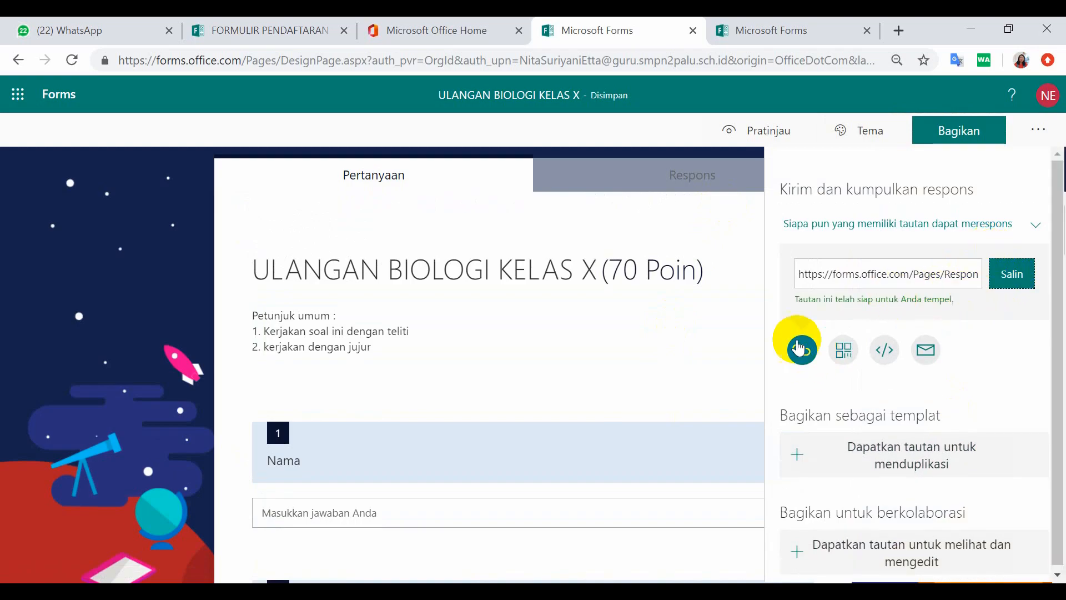
Open the gg.gg URL shortener in a new browser tab and paste the quiz link as the long URL.
left_click(900, 30)
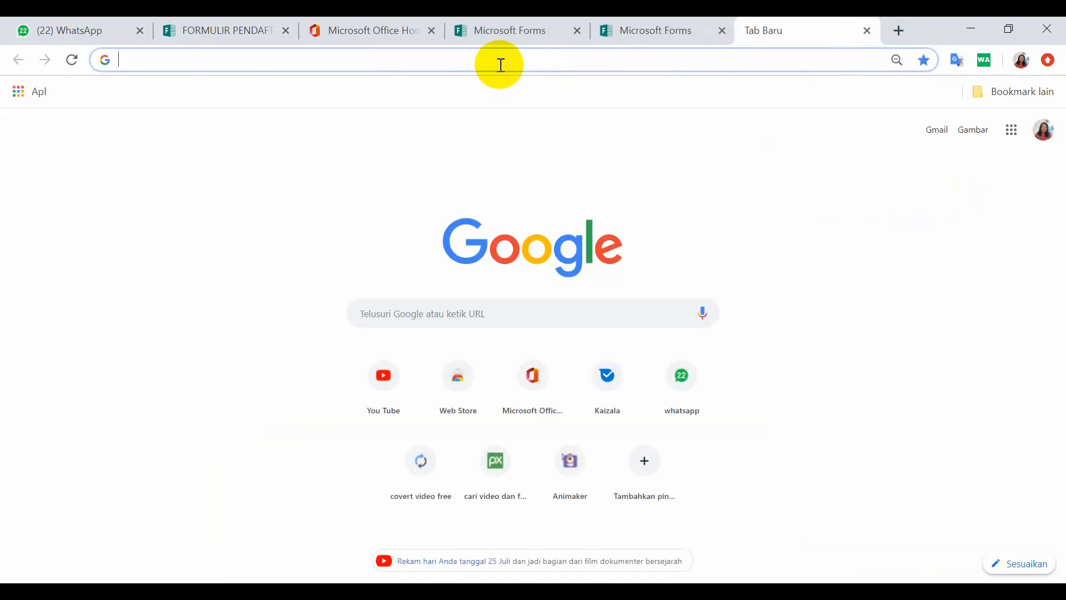
type("gg.g")
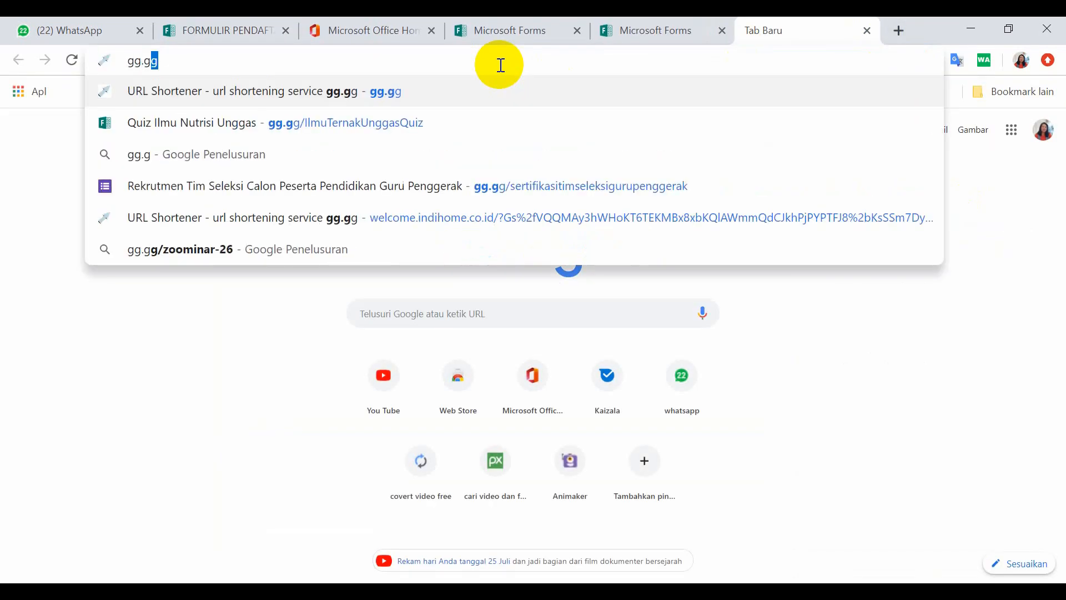
type("g")
key("Return")
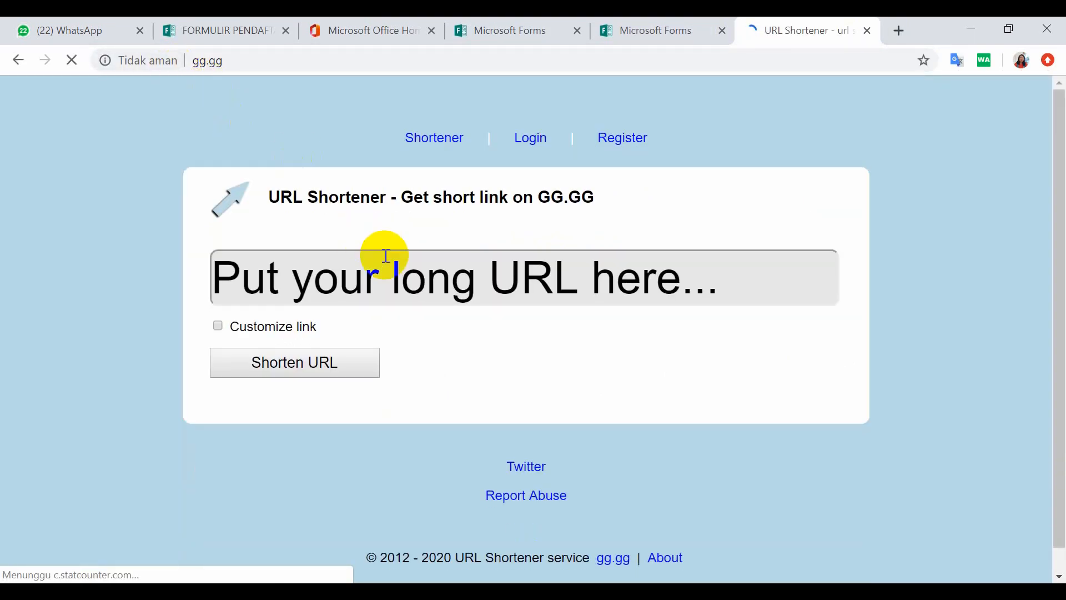
left_click(288, 268)
key("ctrl+v")
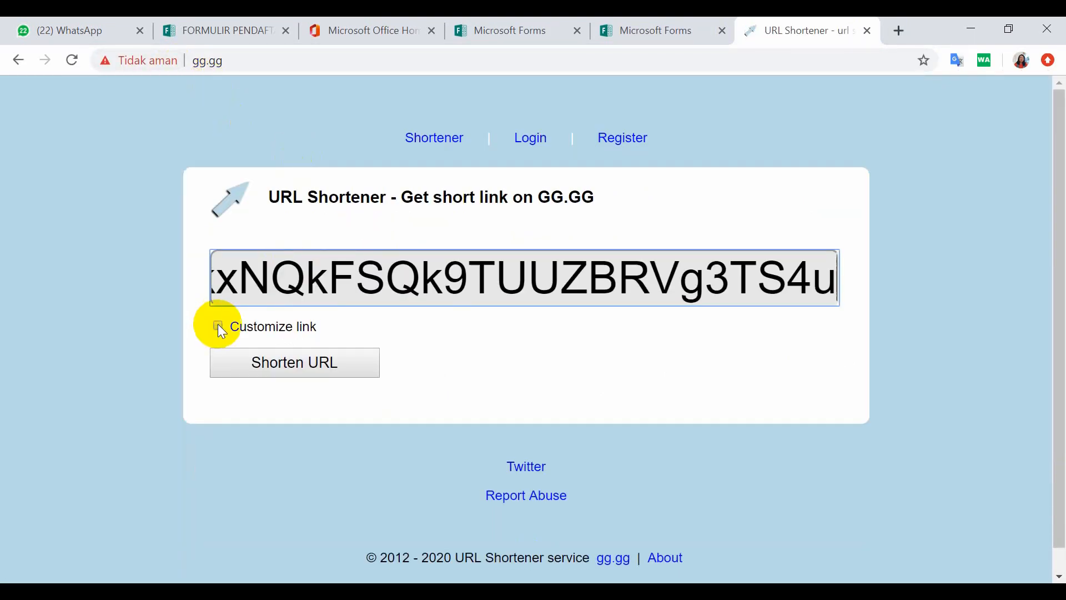
Enable link customization and try to shorten the URL with the path "ulangan-biologi1".
left_click(218, 327)
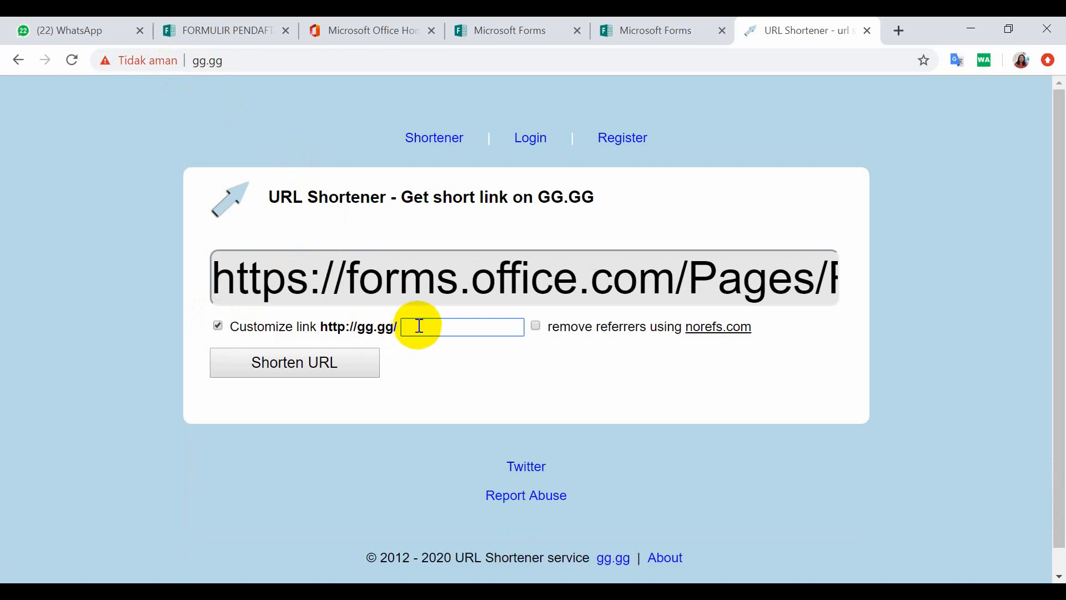
type("ulanga")
key("BackSpace")
type("-biologi1")
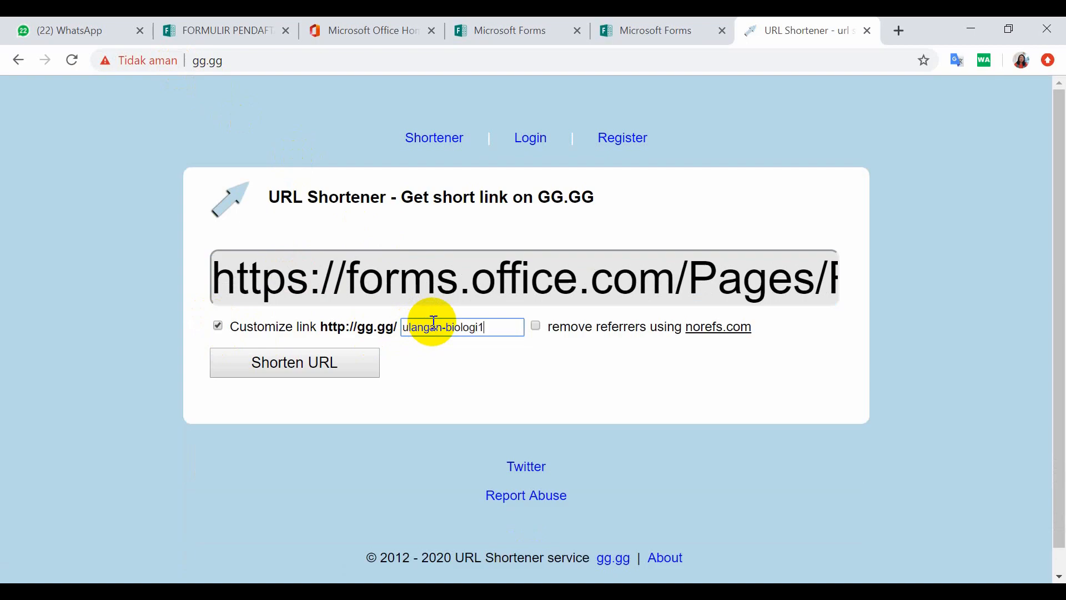
left_click(340, 363)
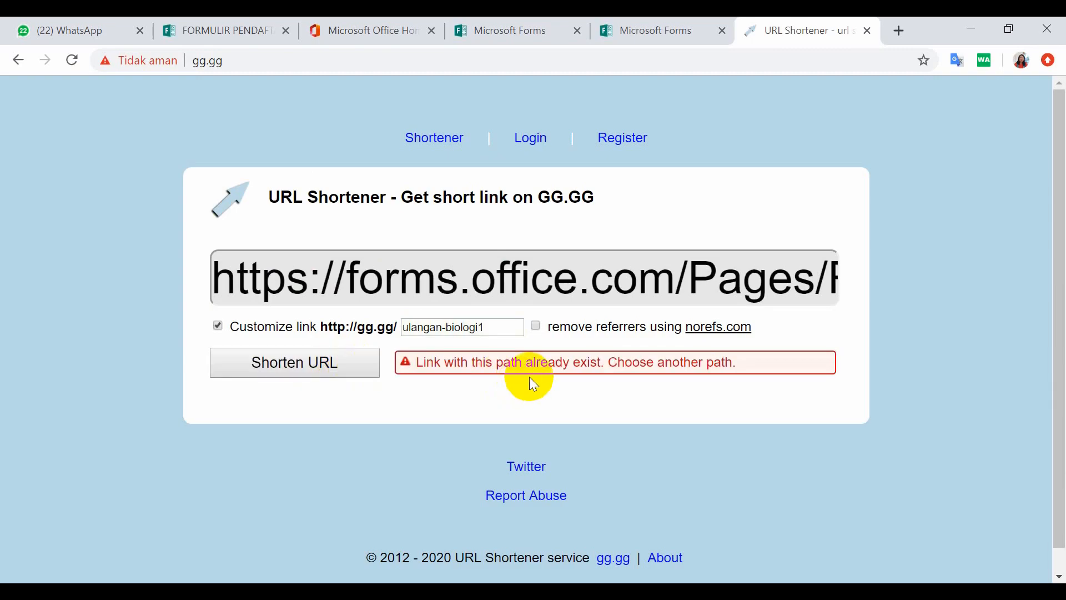
Extend the custom path to "ulangan-biologi1-klsx", shorten the URL and copy the resulting short link.
left_click(488, 327)
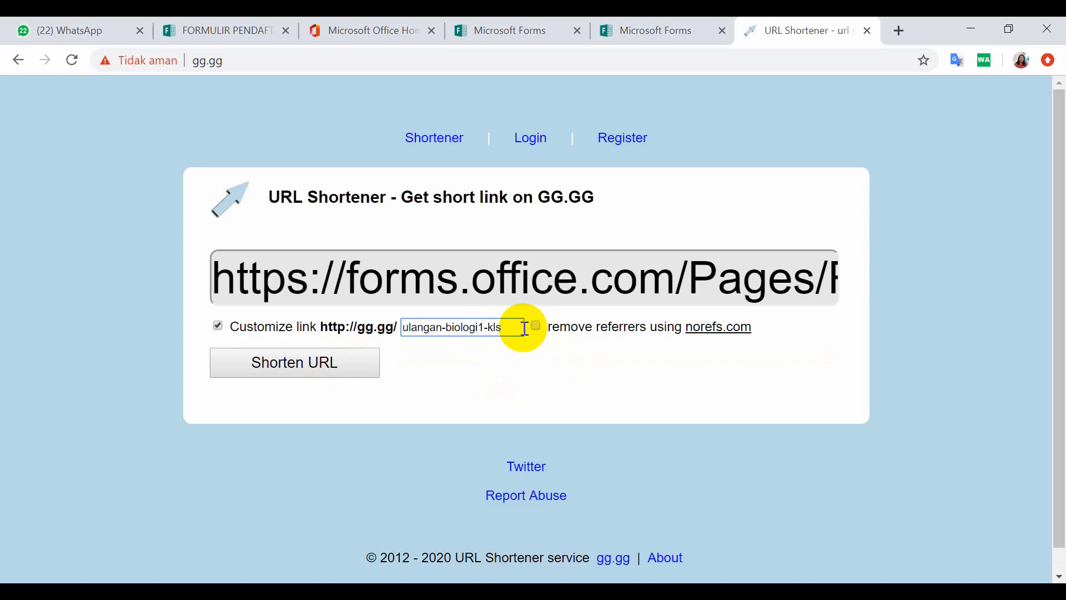
left_click(292, 365)
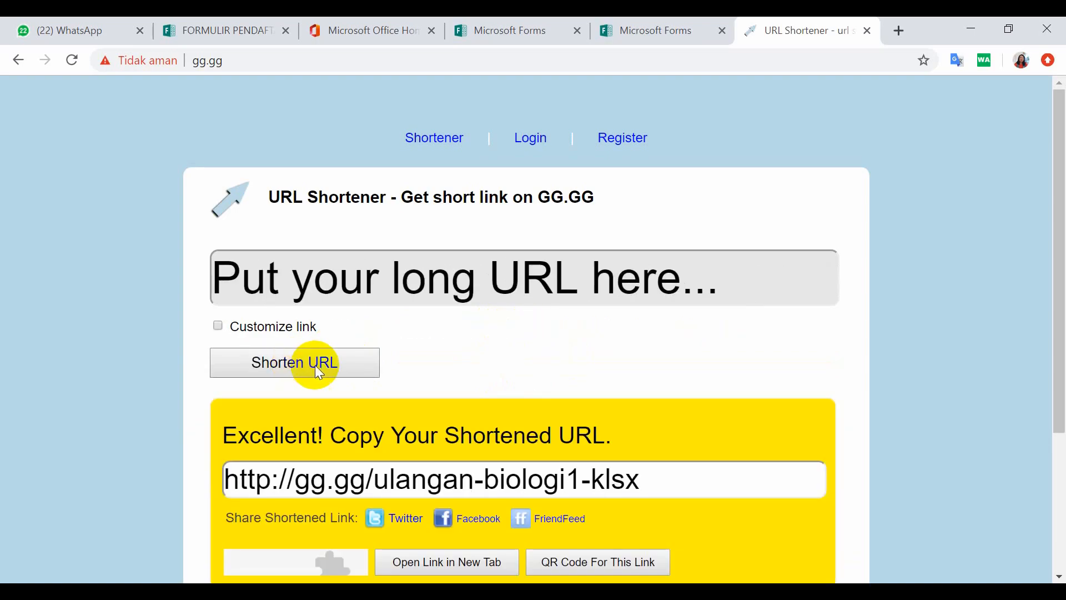
left_click_drag(639, 481, 196, 493)
right_click(305, 480)
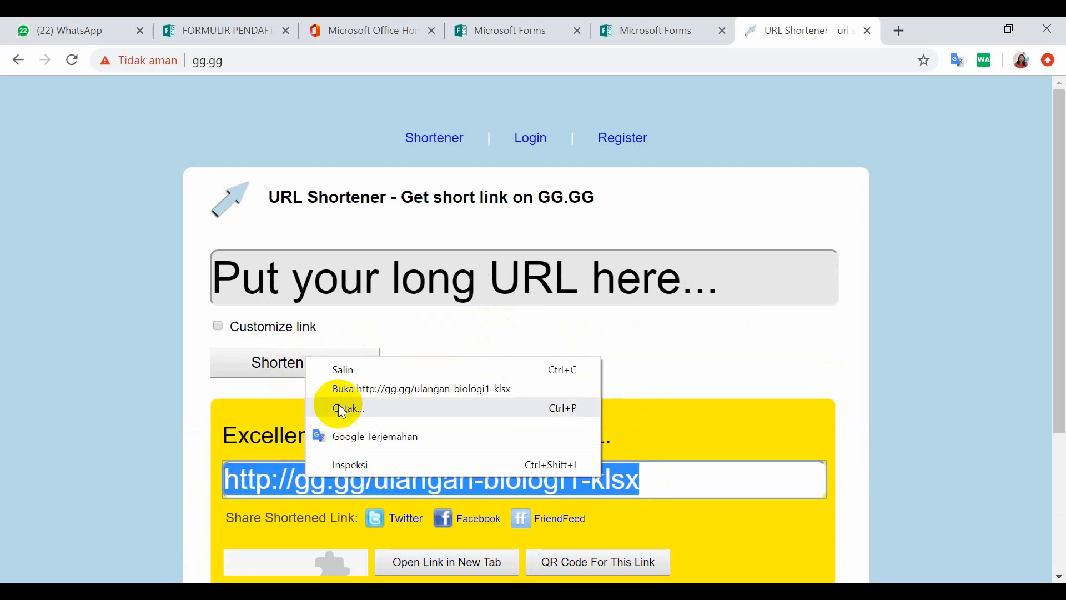
left_click(361, 367)
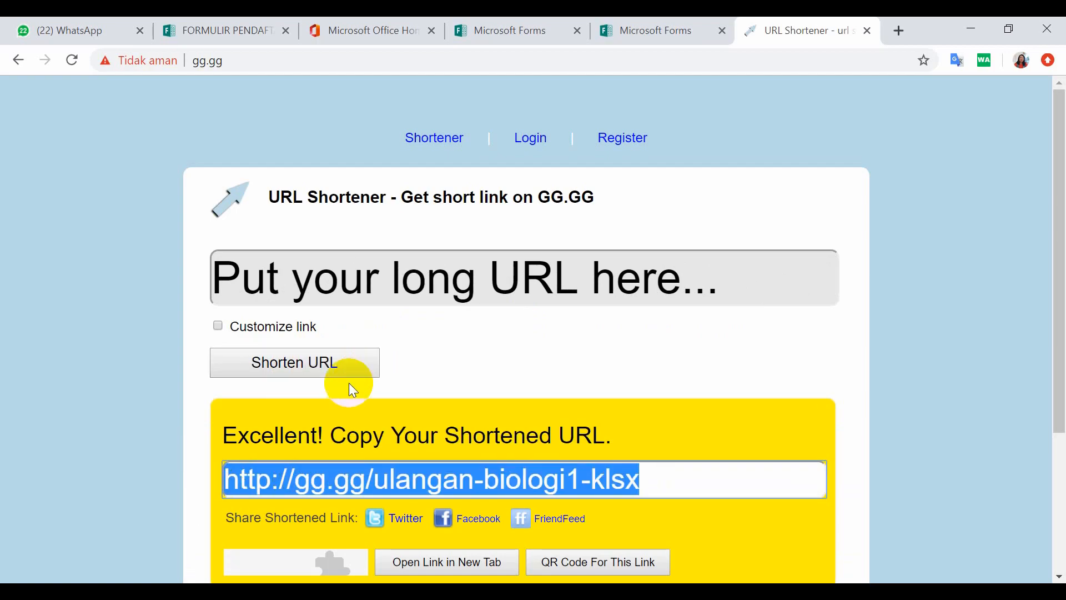
Switch to WhatsApp Web, send the copied short link in the open chat, and open the quiz from the sent message.
left_click(95, 30)
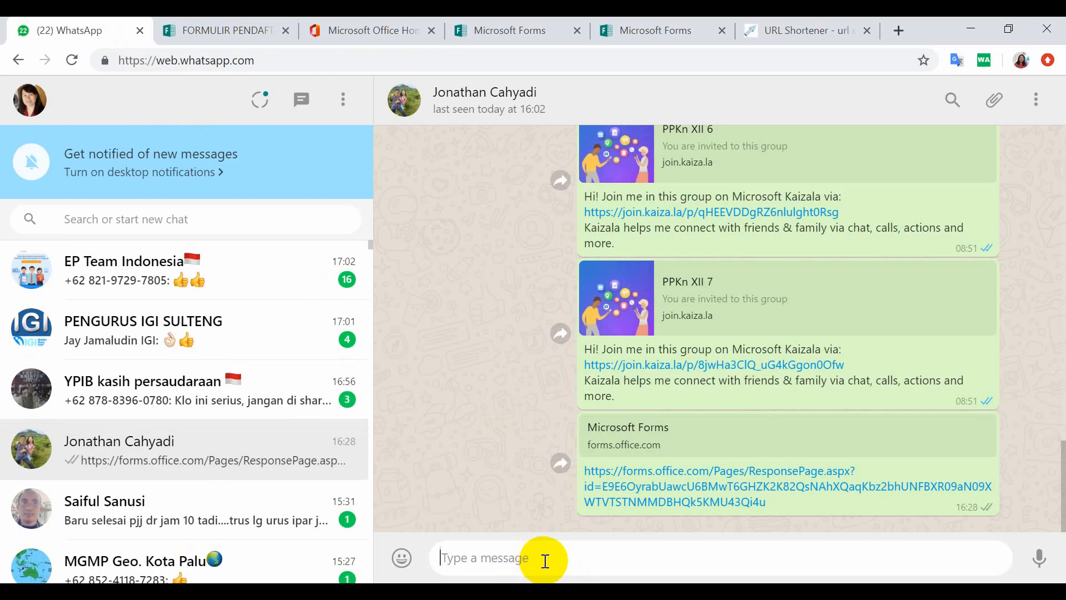
key("ctrl+v")
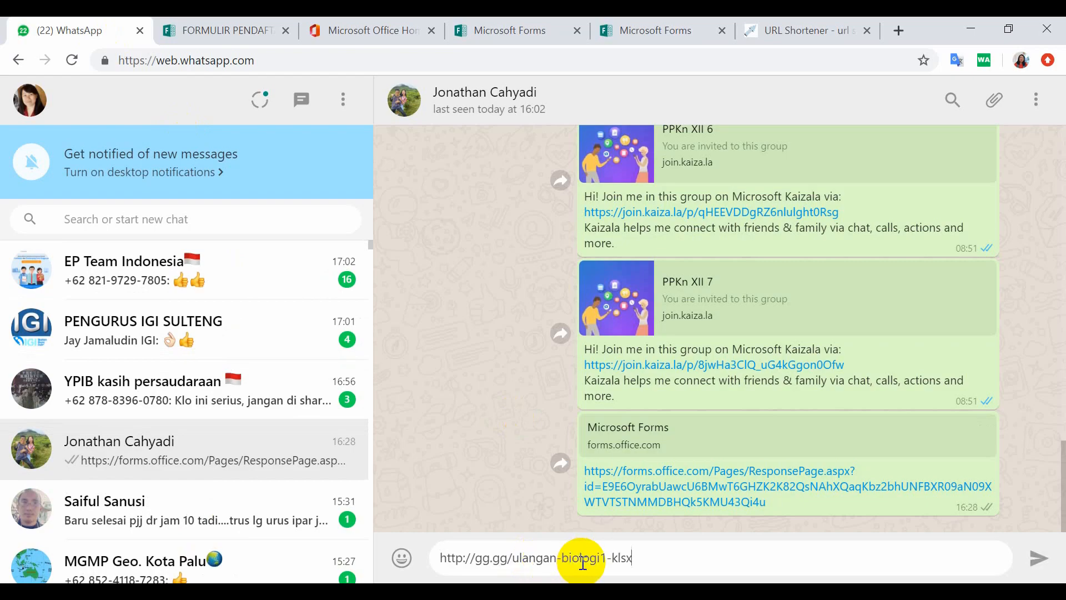
left_click(1039, 557)
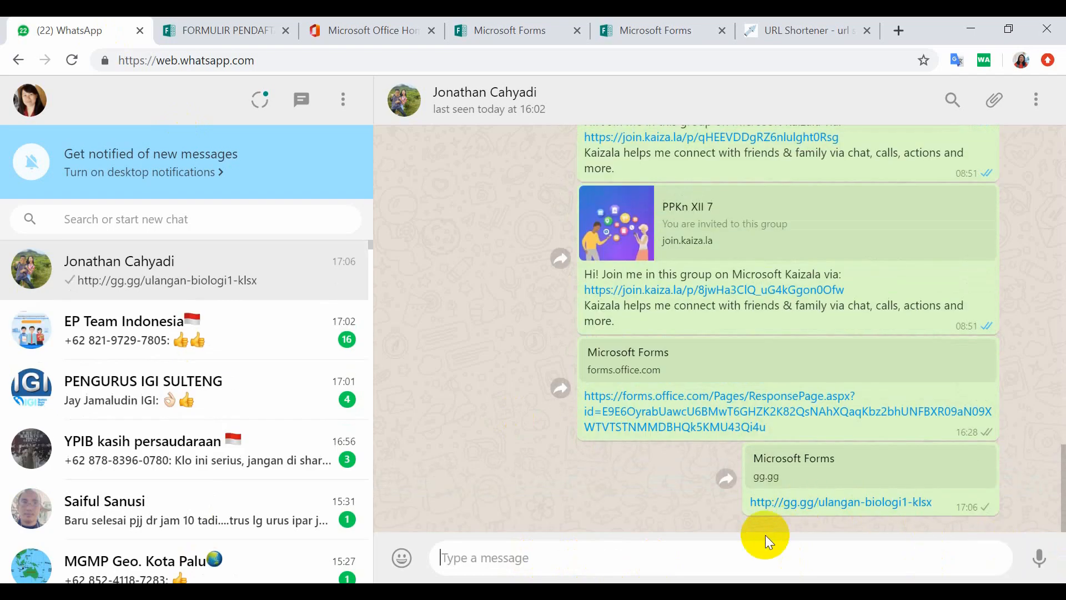
left_click(864, 504)
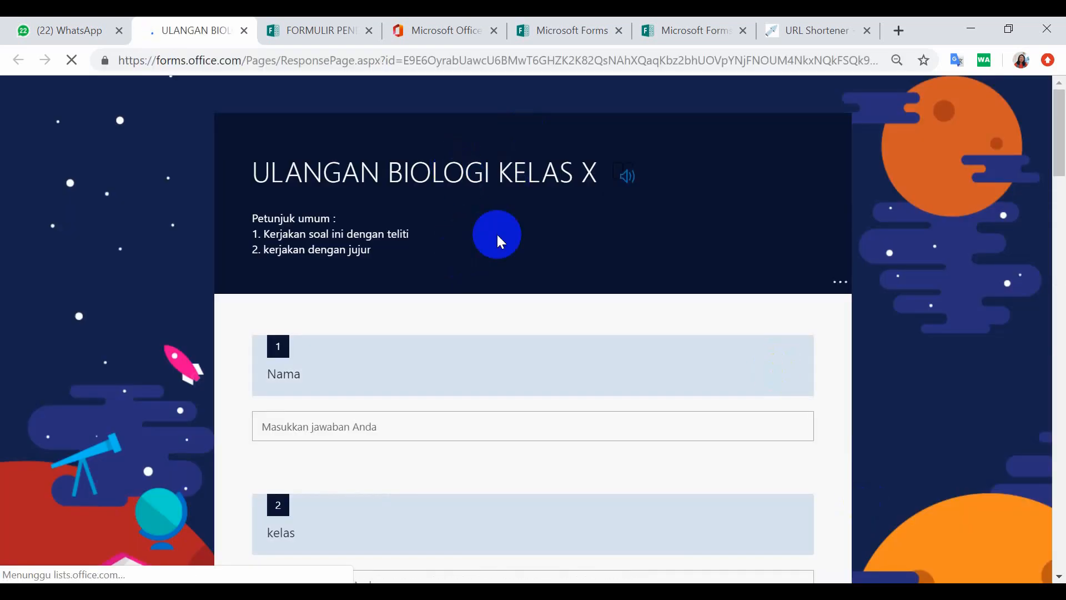
Enter the respondent's name in the Nama question and "x 2" in the kelas question of the quiz.
scroll(608, 324, "down", 2)
scroll(608, 324, "down", 1)
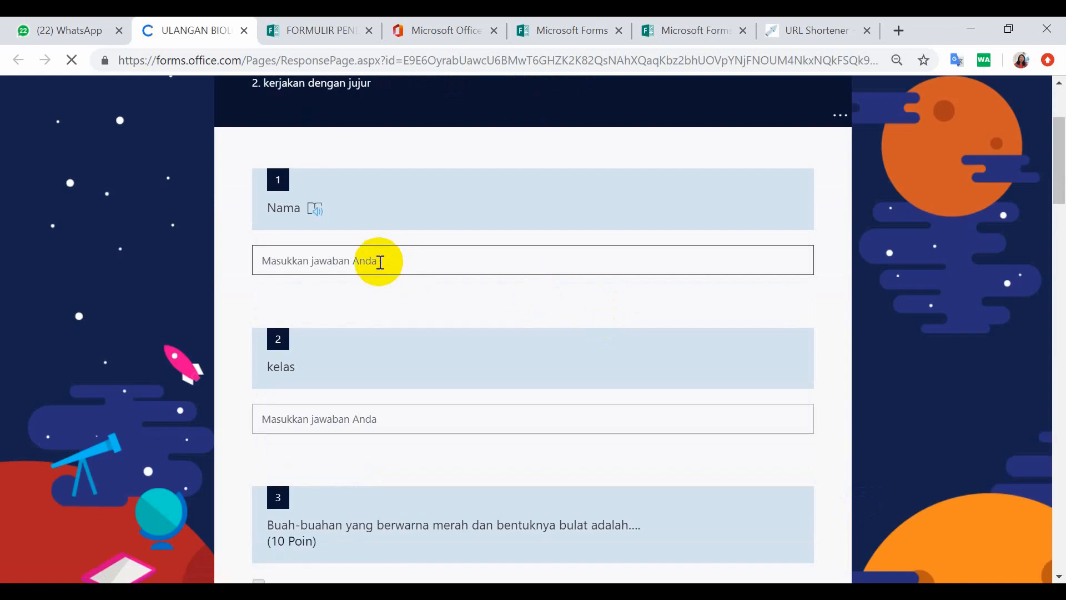
scroll(376, 262, "down", 2)
scroll(400, 283, "down", 4)
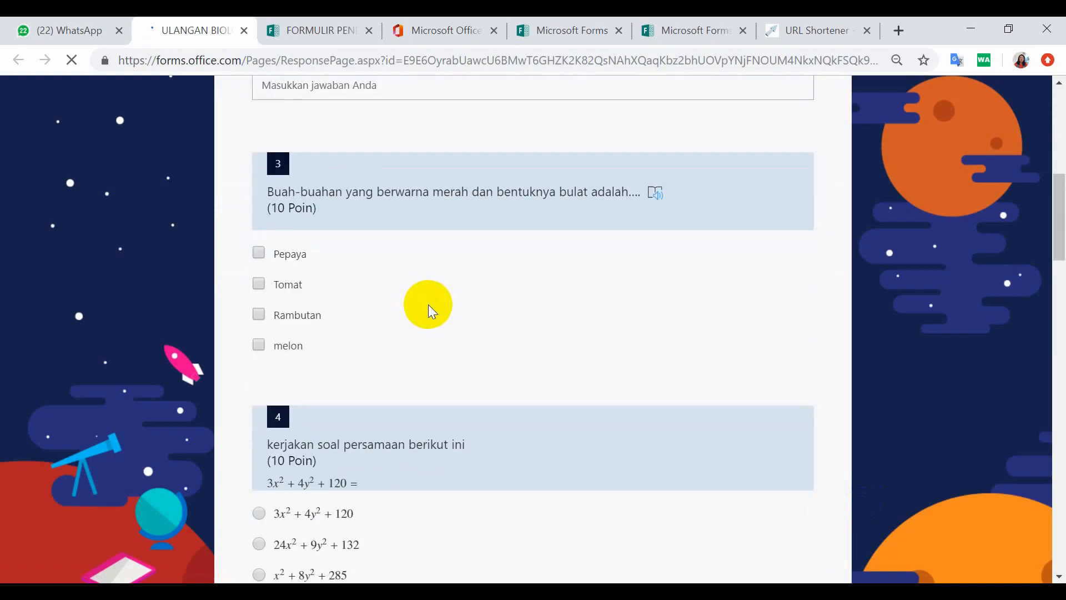
scroll(429, 305, "up", 3)
scroll(430, 295, "up", 3)
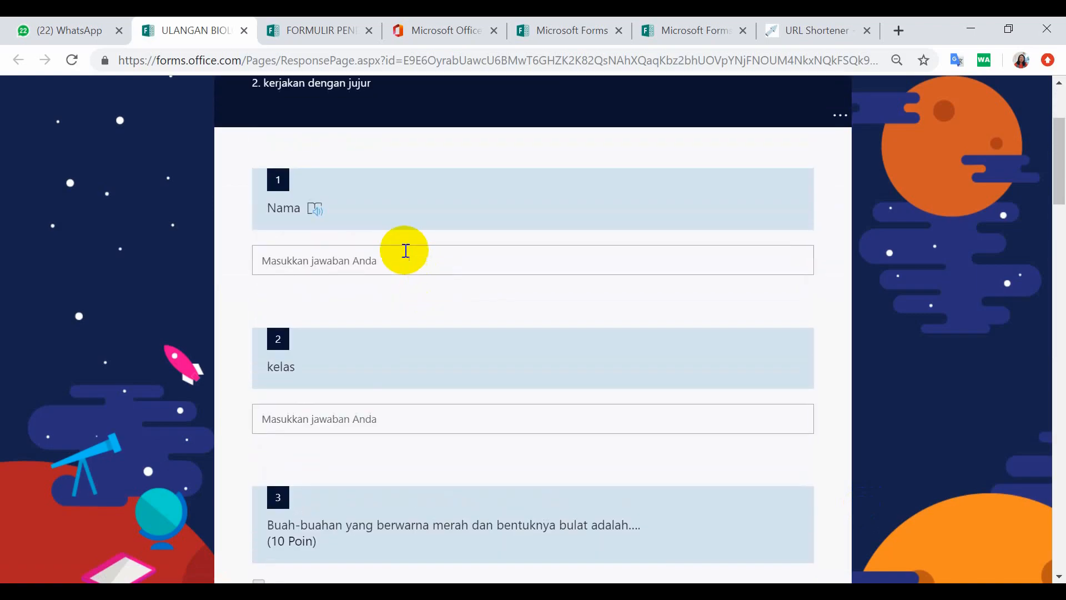
left_click(381, 257)
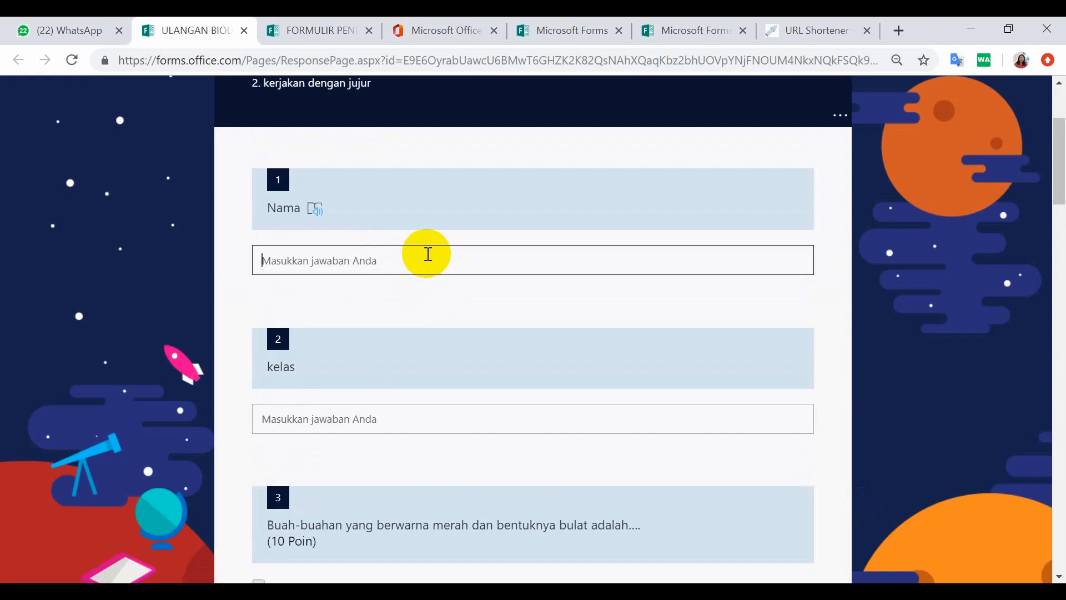
type("mimi")
left_click(392, 428)
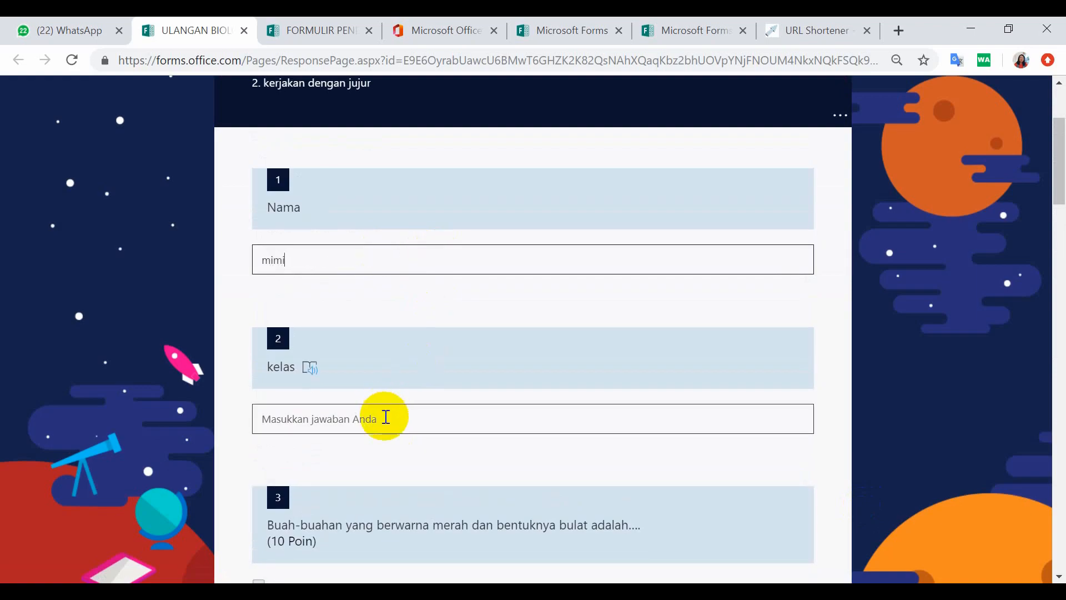
type("x")
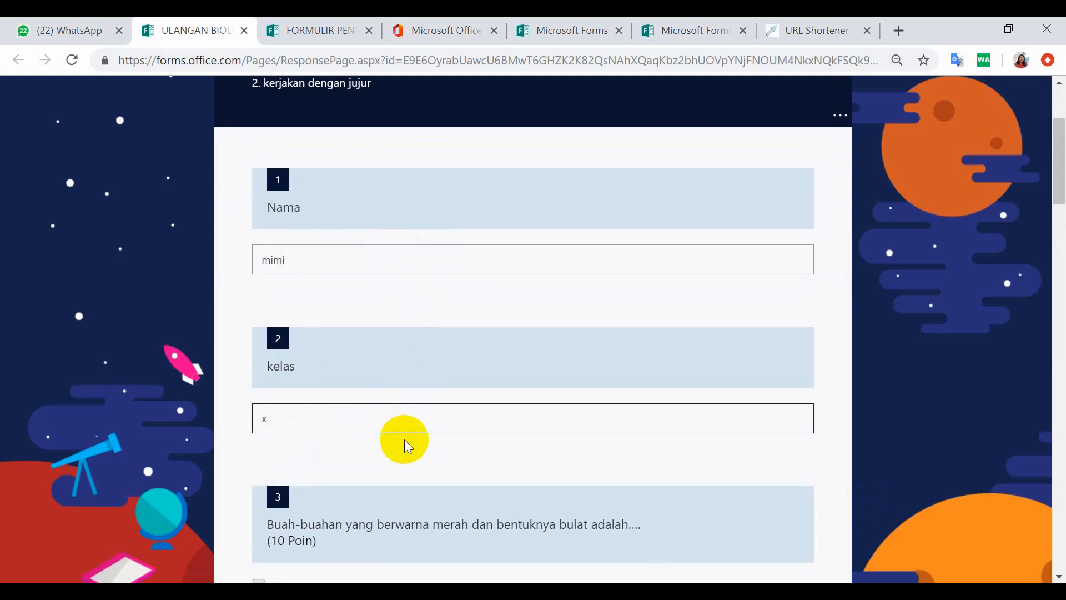
type(" 2")
Answer question 3 with Tomat and Rambutan, and question 4 with 24x² + 9y² + 132.
scroll(343, 297, "down", 4)
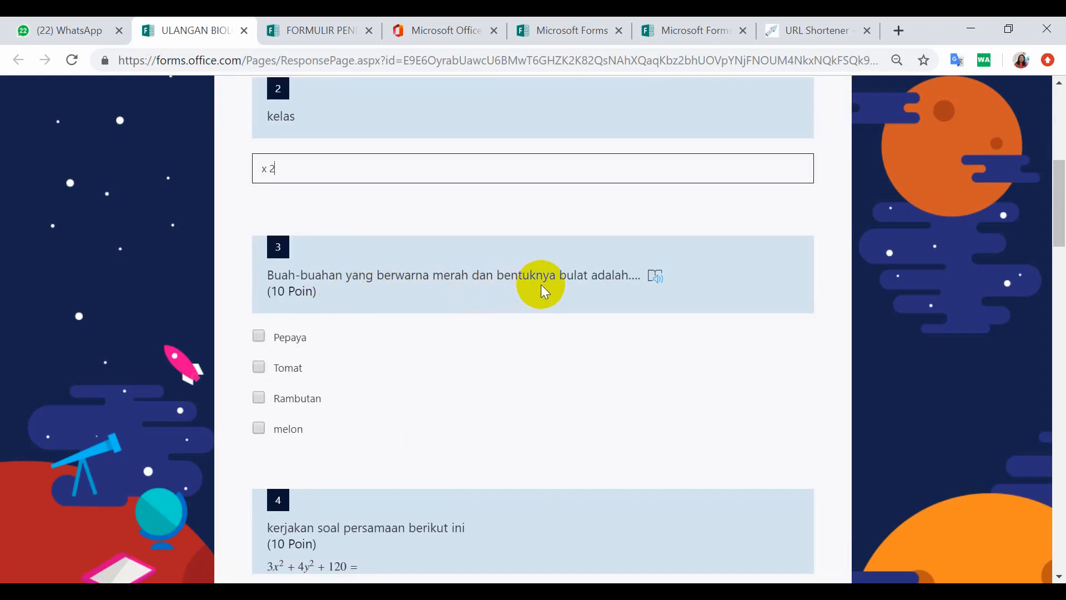
left_click(256, 368)
left_click(260, 399)
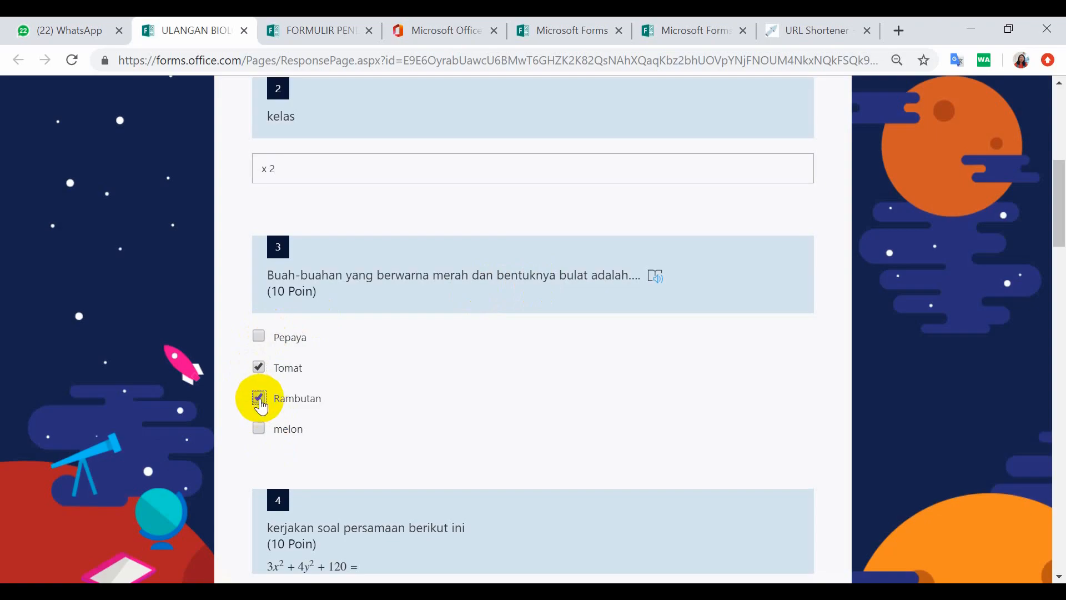
scroll(452, 444, "down", 4)
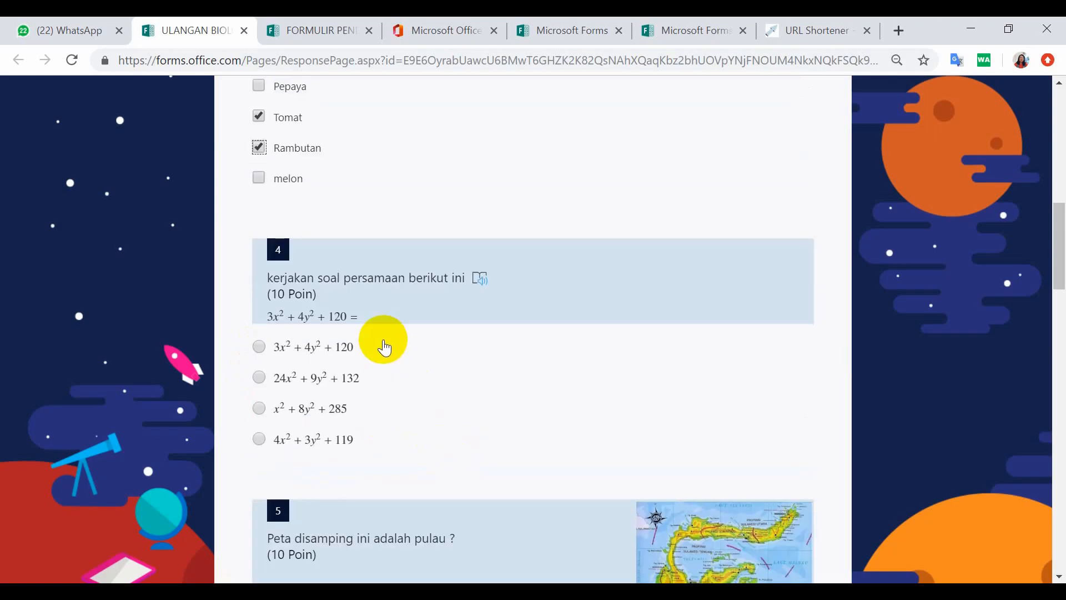
left_click(261, 377)
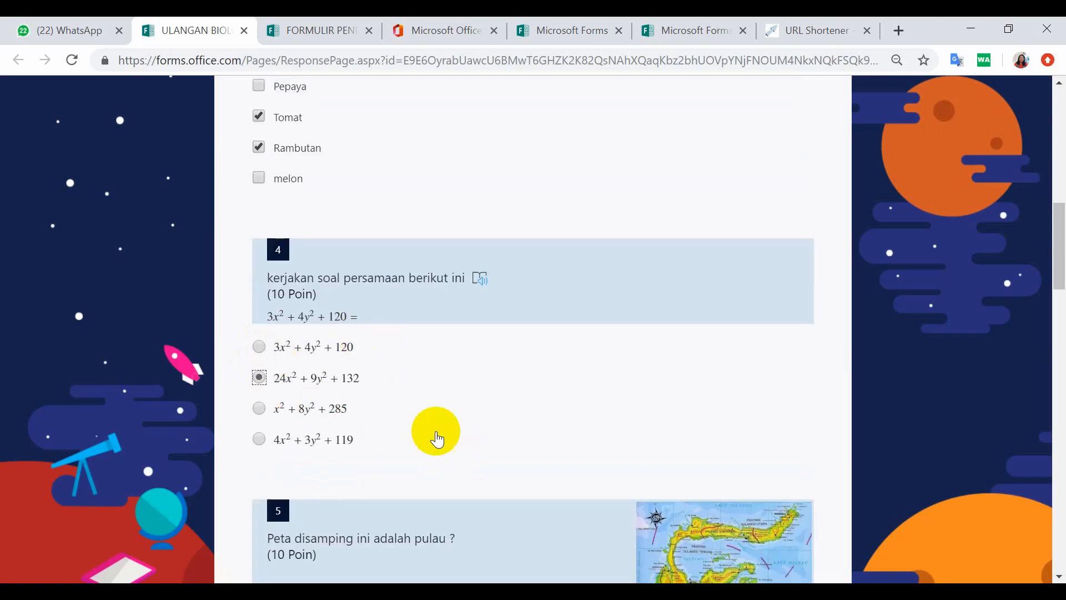
Answer the map question with Sulawesi and the mammal question with Kuda.
scroll(472, 431, "down", 3)
scroll(496, 429, "down", 6)
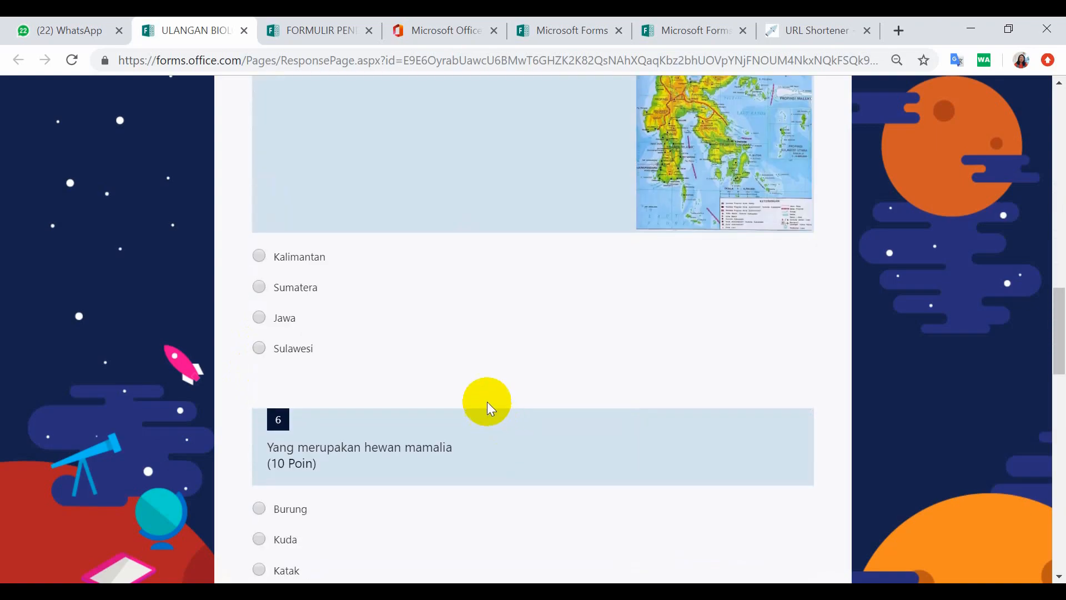
left_click(260, 348)
scroll(616, 389, "down", 3)
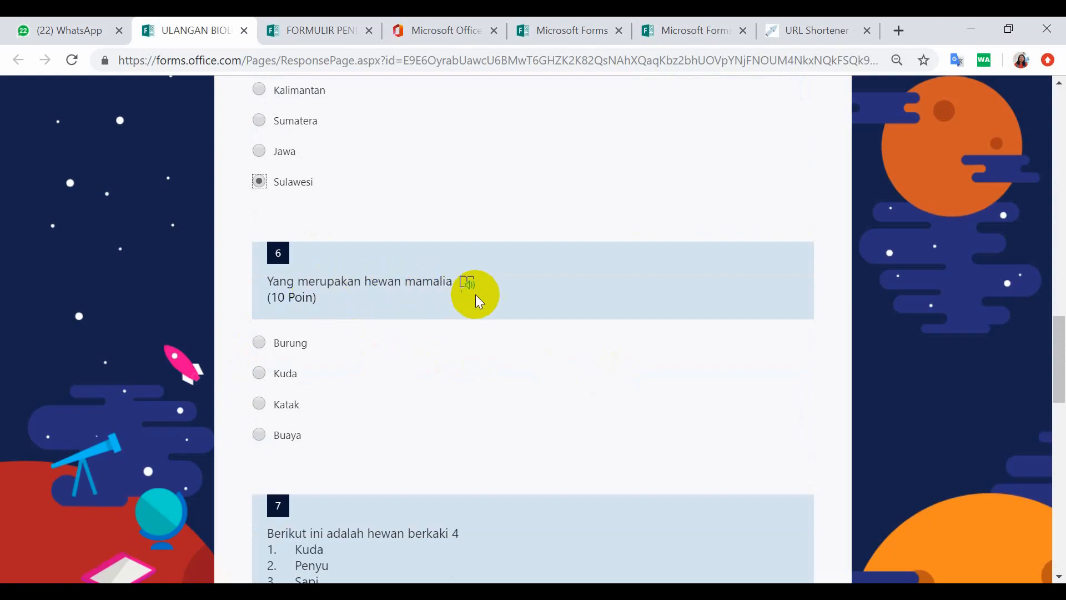
left_click(259, 373)
Answer question 7 about egg-laying animals with "2 dan 4" and enter "montok" as the opposite of kurus in question 8.
scroll(400, 358, "down", 4)
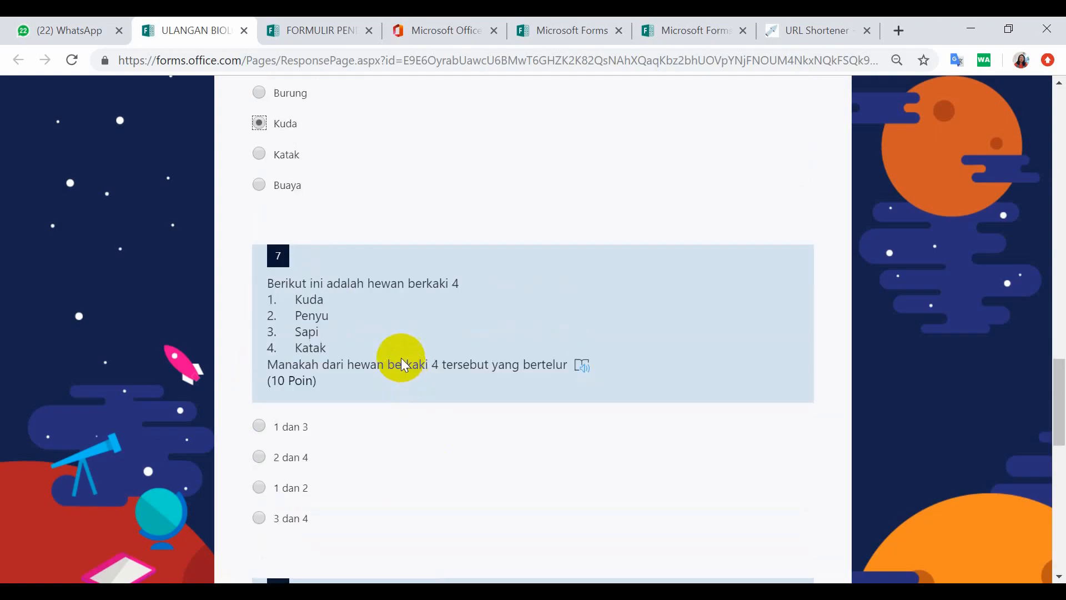
left_click(259, 462)
scroll(461, 493, "down", 4)
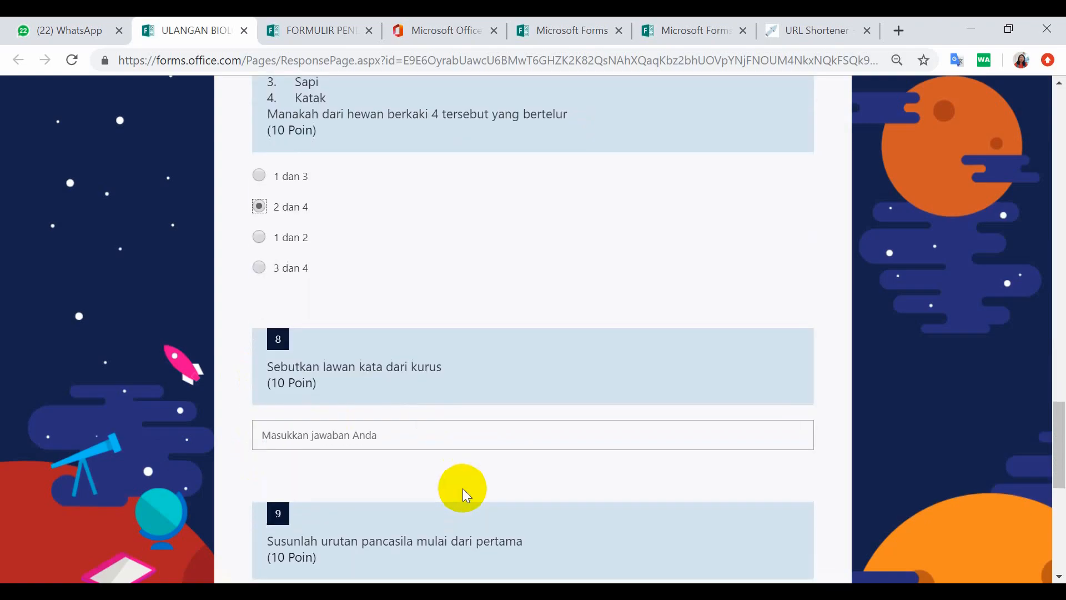
left_click(351, 439)
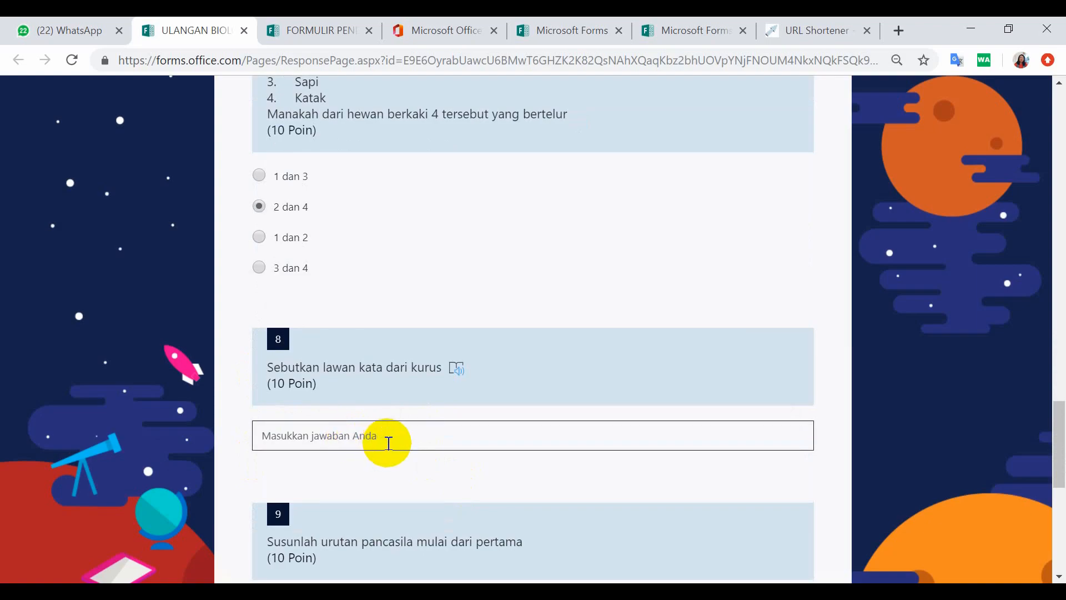
type("mont")
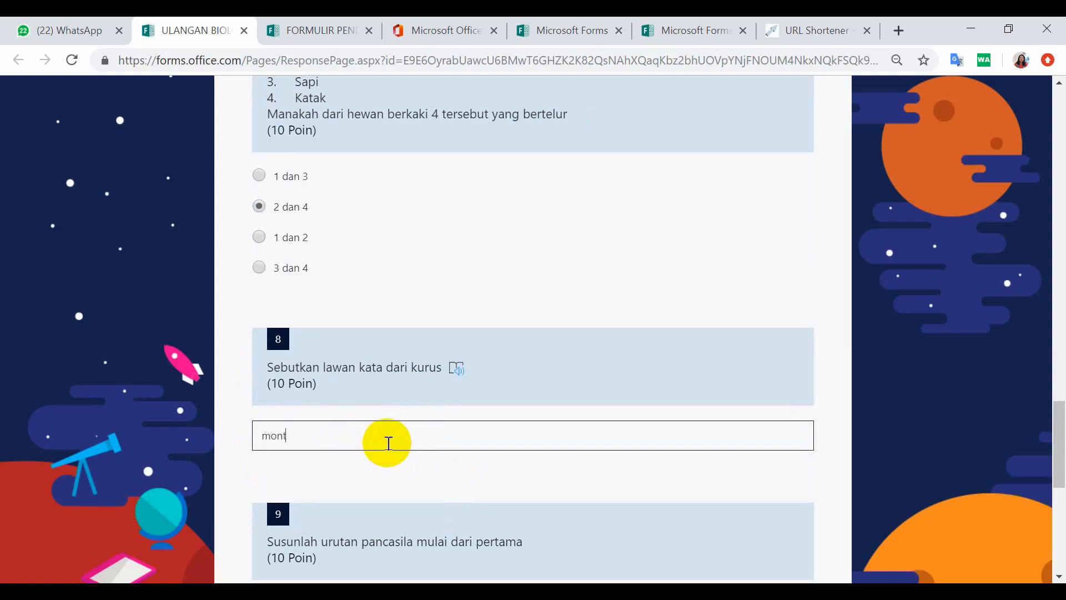
type("ok")
Rank the Pancasila principles in question 9 as Ketuhanan, Persatuan, Kemanusiaan, Kerakyatan and Keadilan, and submit the quiz.
scroll(400, 444, "down", 6)
left_click_drag(385, 348, 374, 280)
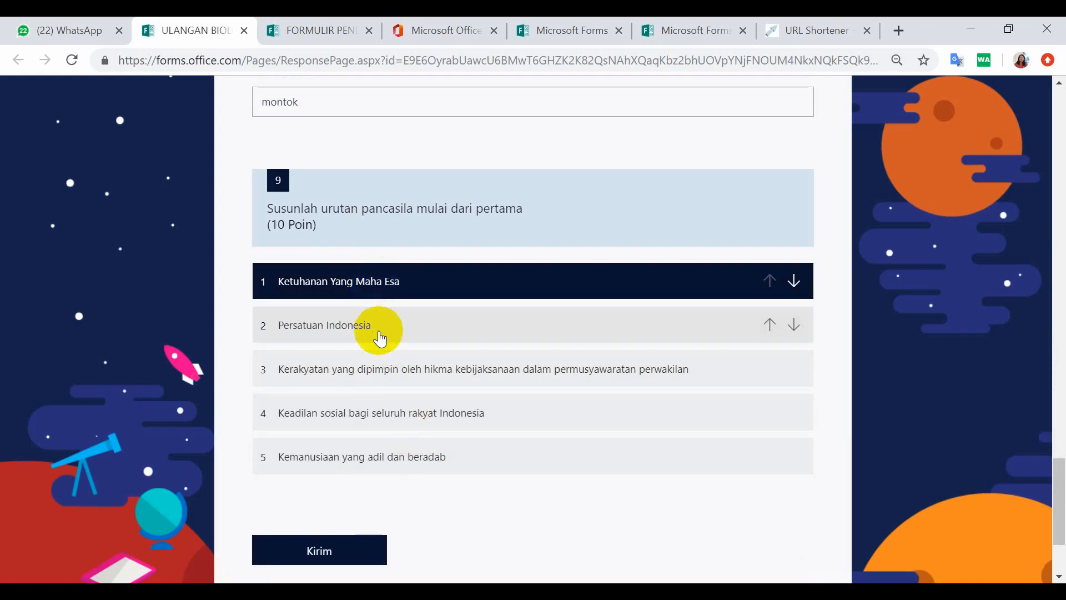
left_click(371, 373)
left_click_drag(371, 373, 373, 414)
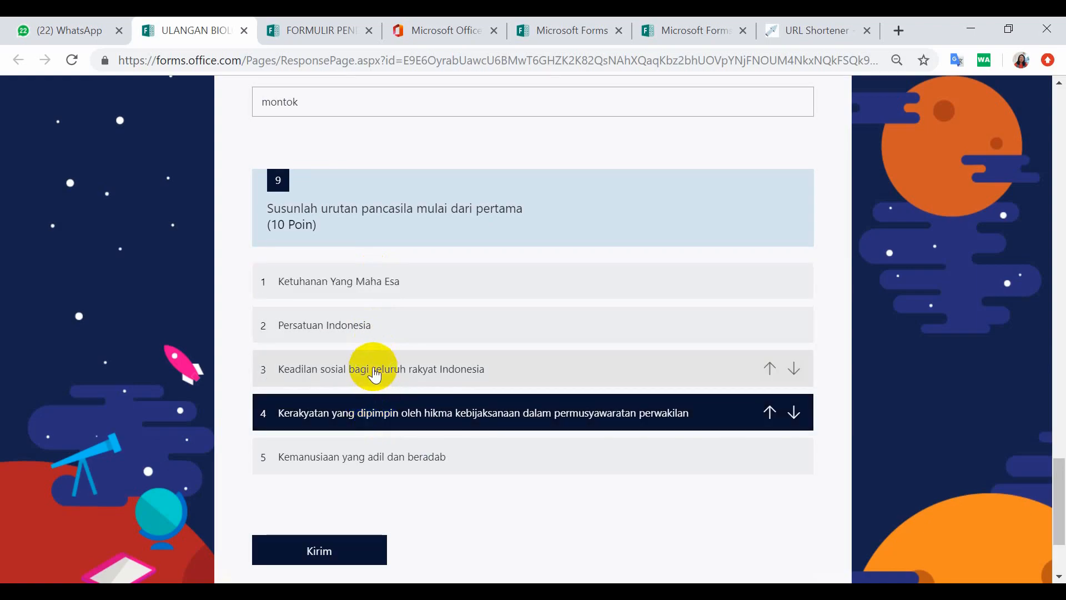
mouse_move(362, 465)
left_mouse_down()
mouse_move(359, 389)
mouse_move(341, 409)
mouse_move(373, 457)
left_mouse_up()
scroll(416, 483, "down", 2)
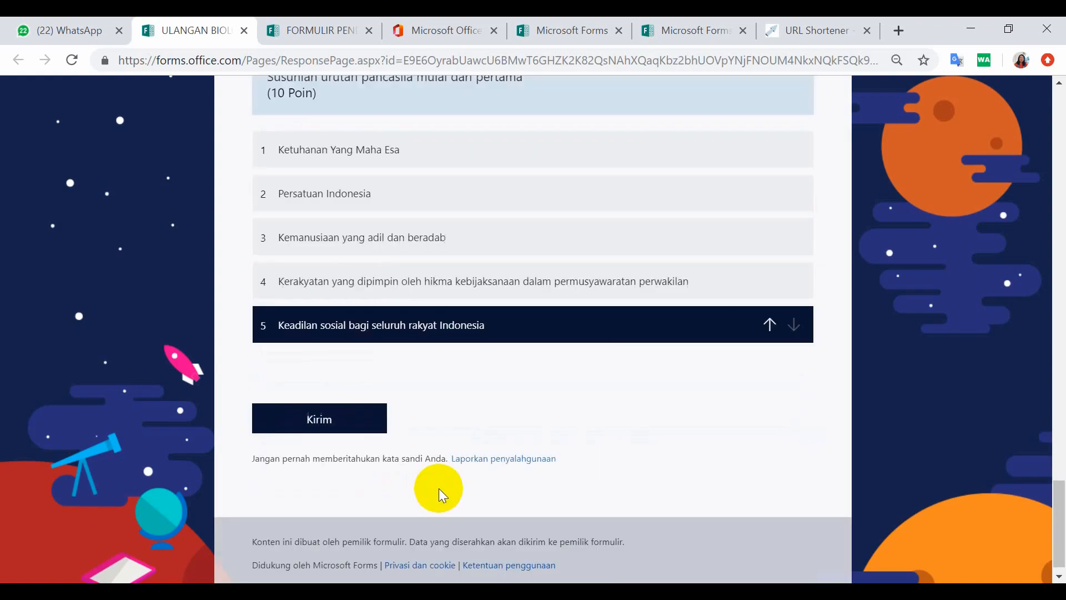
scroll(457, 493, "up", 3)
scroll(457, 493, "down", 3)
left_click(314, 405)
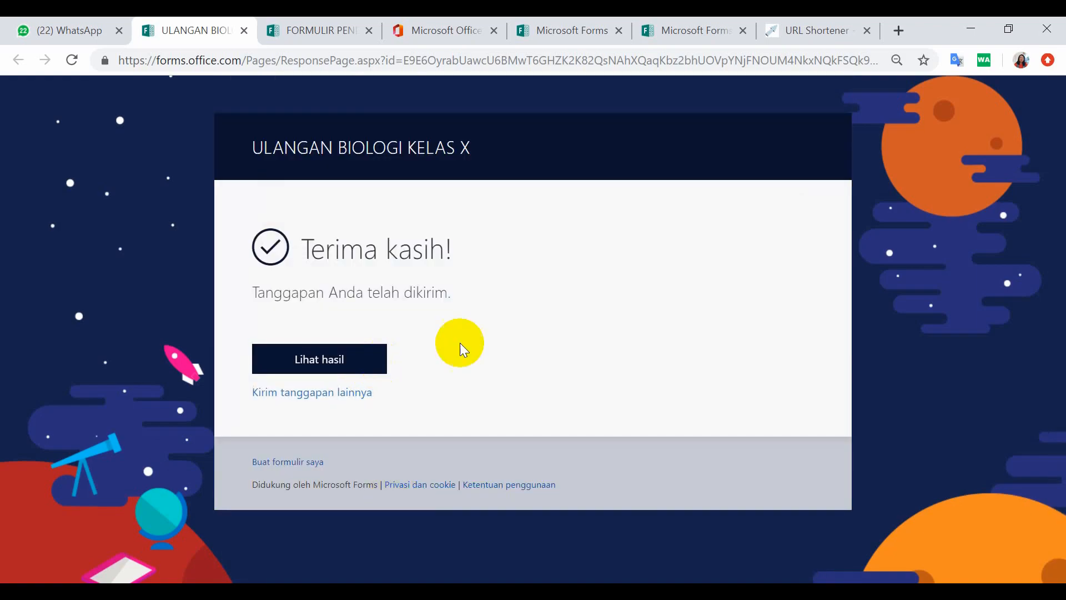
Return to the design page of ULANGAN BIOLOGI KELAS X and close its sharing options.
left_click(575, 35)
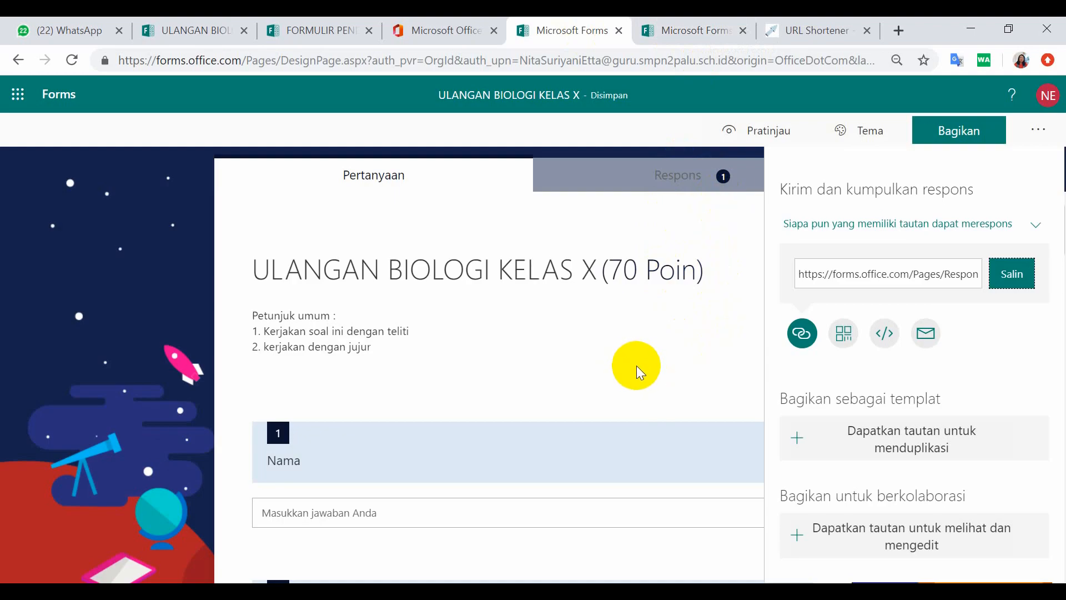
left_click(671, 483)
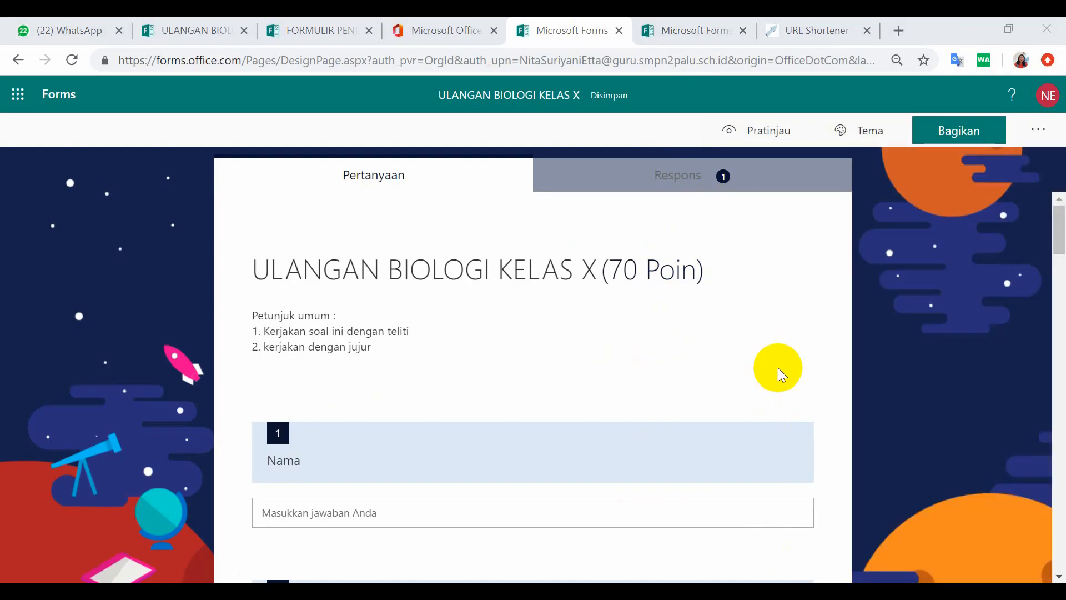